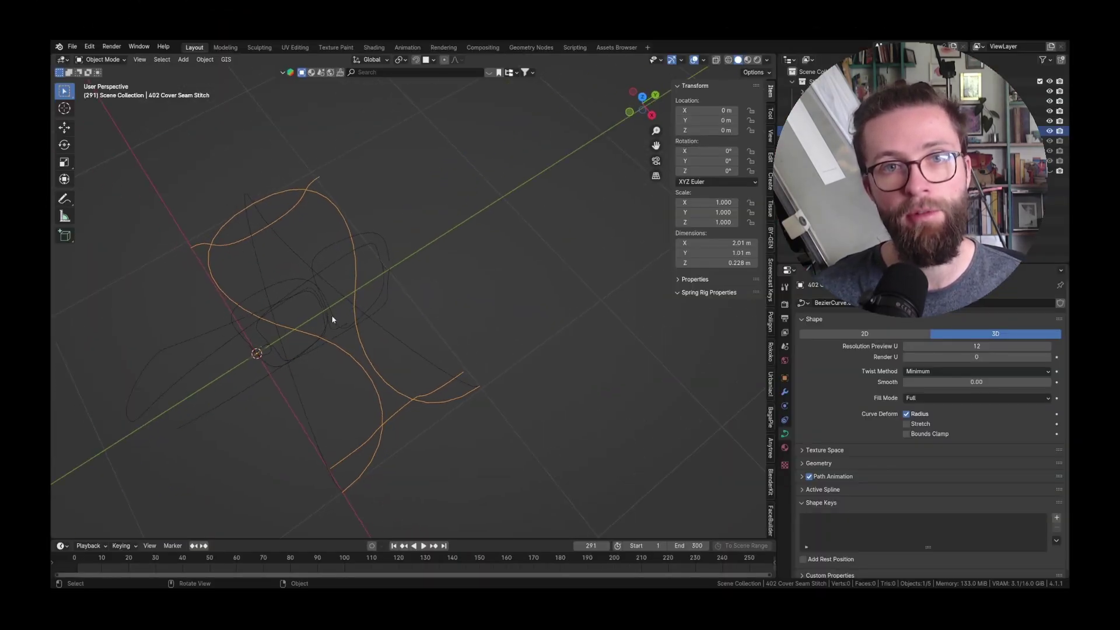
left_click(203, 360)
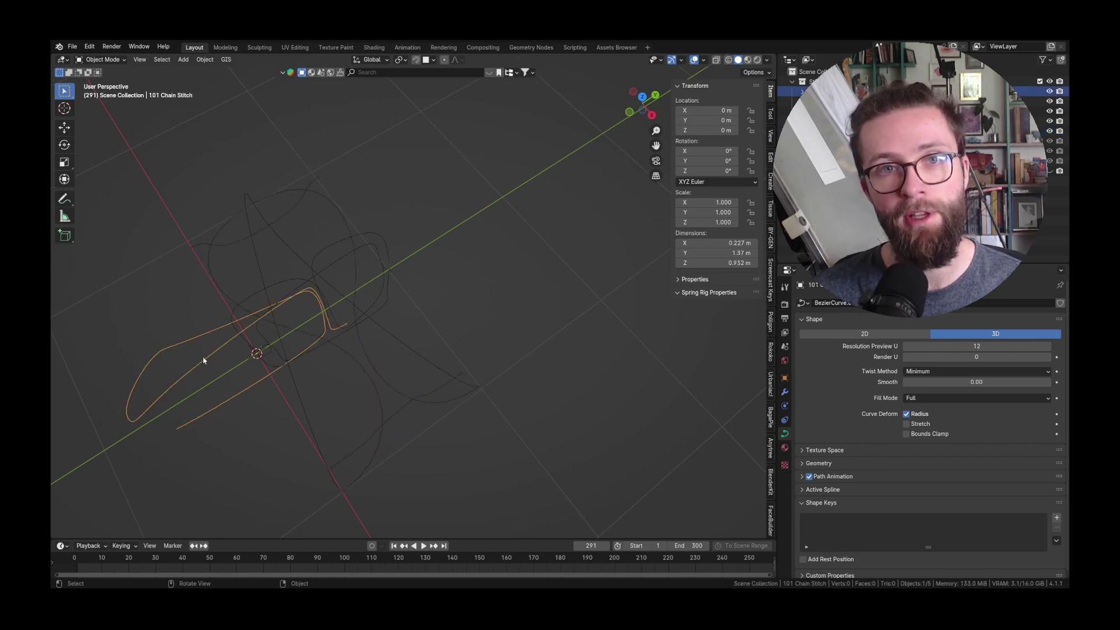
middle_click_drag(203, 360, 395, 293)
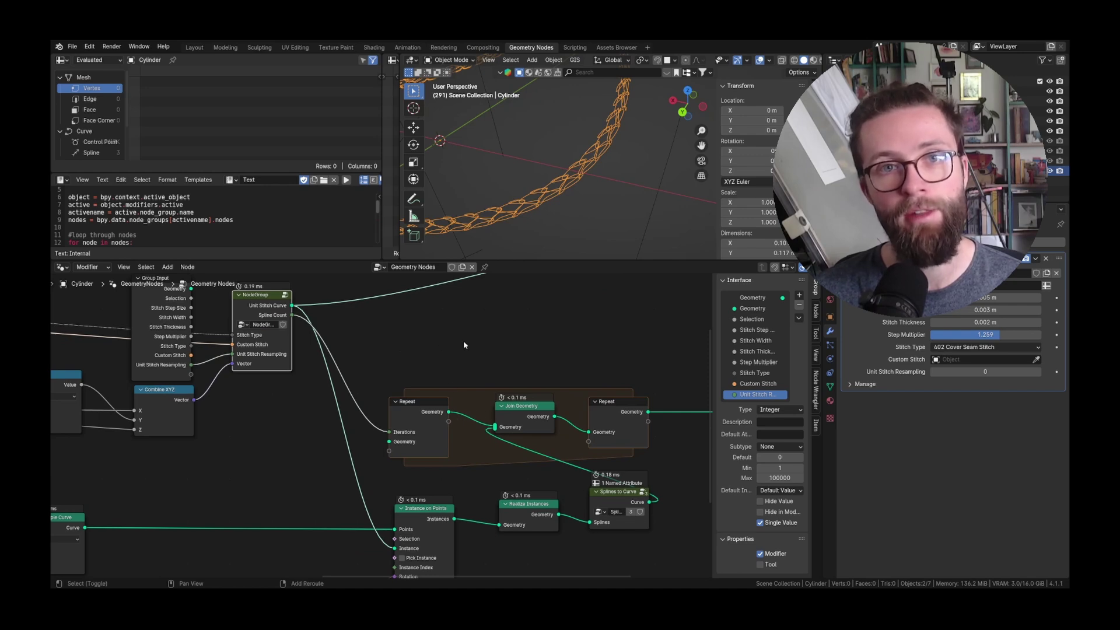
Step: Add a cylinder at the world origin and scale its mesh to 0.05 in Edit Mode
key("shift+a")
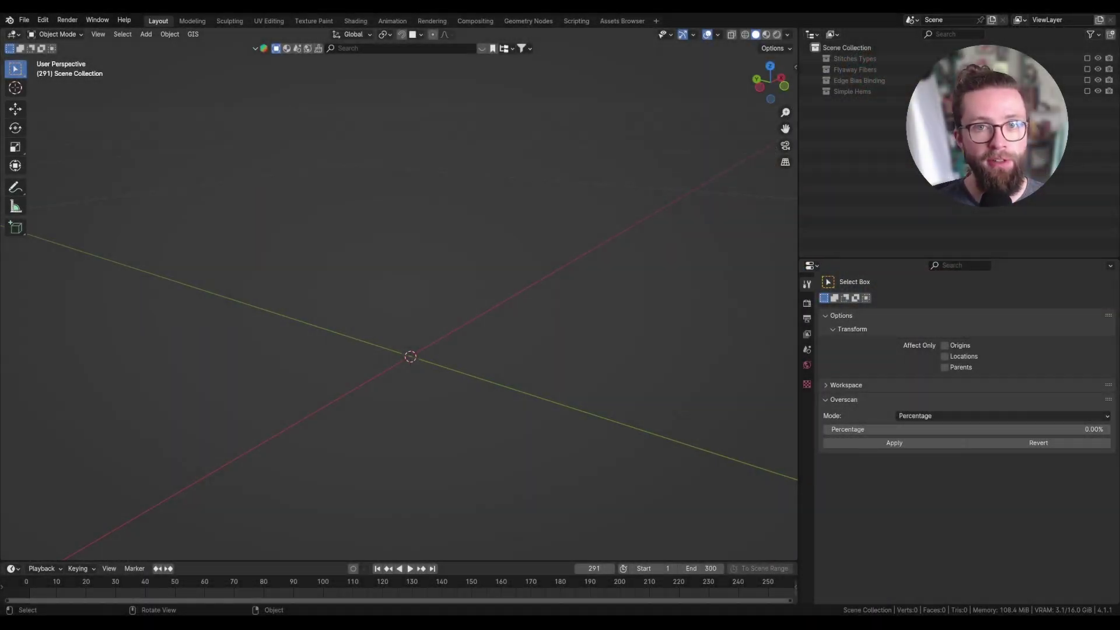
key("shift+a")
left_click(470, 131)
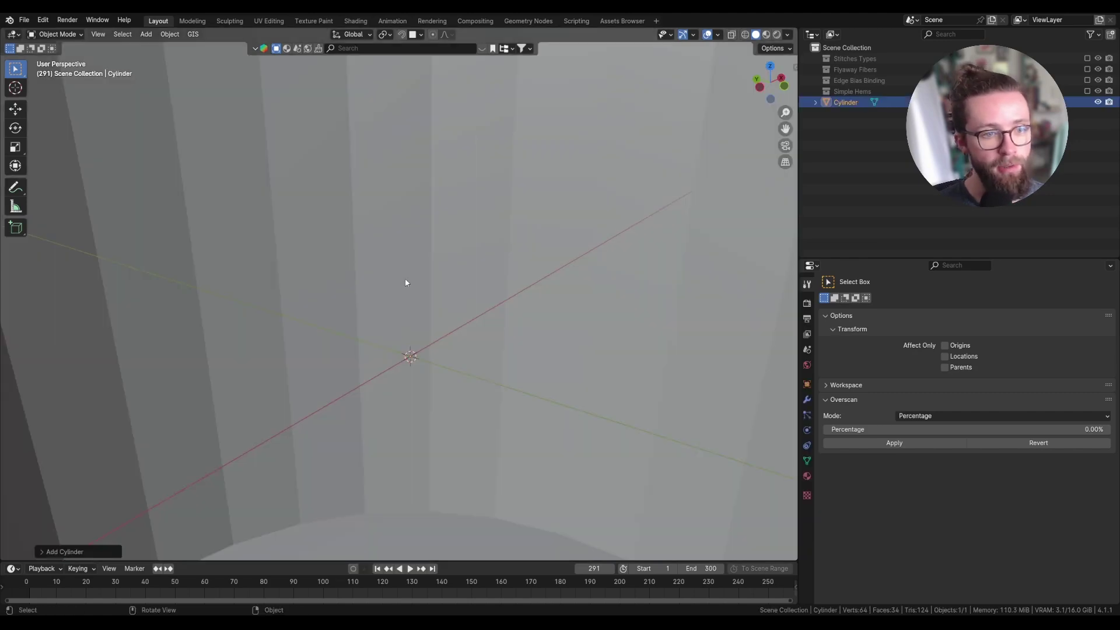
scroll(406, 277, "down", 5)
key("Tab")
type("s0.05")
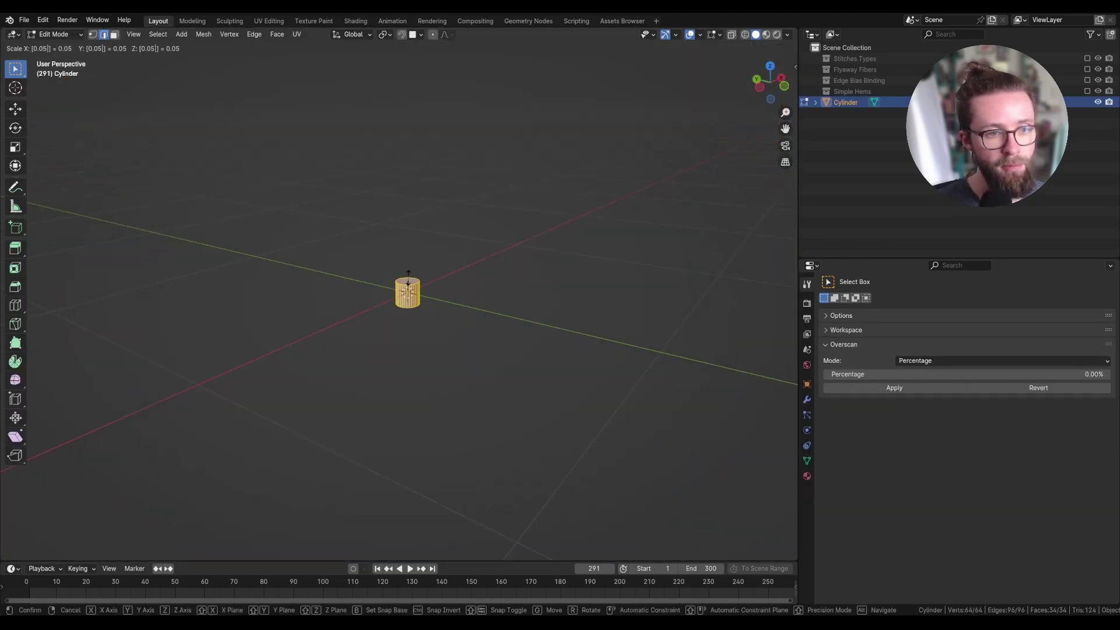
key("Return")
Step: Subdivide the cylinder's side wall with 11 evenly spaced horizontal loop cuts
key("n")
scroll(408, 292, "up", 3)
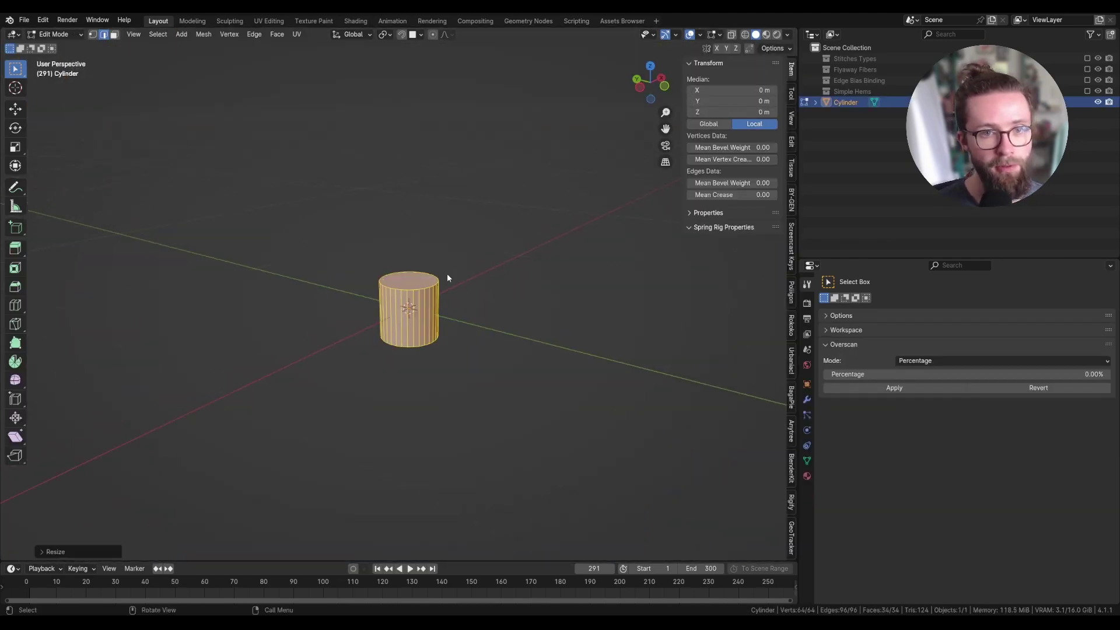
key("Tab")
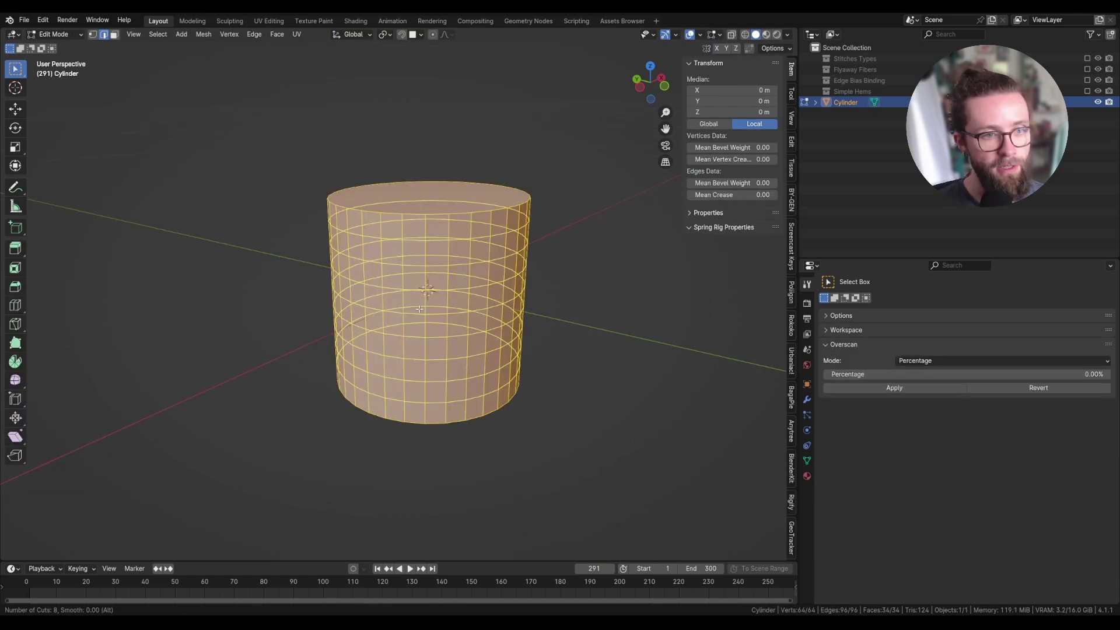
scroll(420, 309, "up", 2)
left_click(420, 308)
Step: Deform the cylinder into an irregular, leaning organic shape by moving parts of it with proportional editing
left_click(499, 227)
middle_click_drag(479, 117, 608, 233)
key("g")
scroll(549, 260, "up", 20)
left_click(537, 253)
left_click(479, 181)
key("g")
left_click(536, 172)
scroll(525, 227, "up", 3)
Step: Select one horizontal edge loop around the middle of the cylinder and assign it to a new vertex group named Stitches
left_click(491, 218, "alt")
mouse_move(491, 218)
middle_mouse_down()
mouse_move(467, 233)
mouse_move(379, 204)
mouse_move(491, 214)
middle_mouse_up()
left_click(807, 460)
left_click(1105, 336)
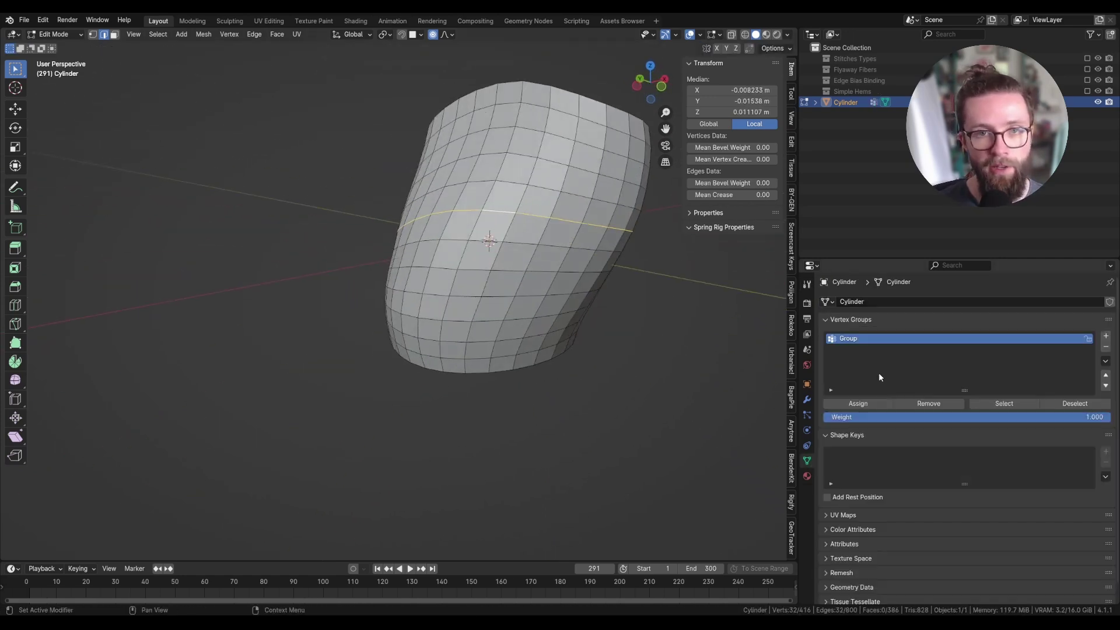
left_click(860, 402)
double_click(855, 339)
type("Stitches")
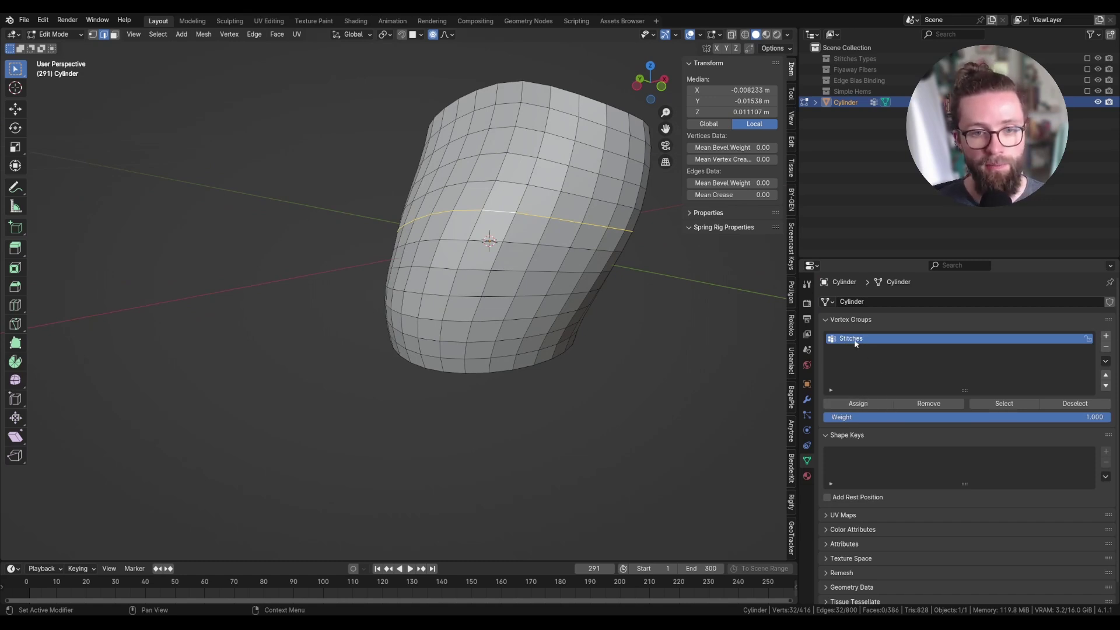
Step: Create a new geometry node tree on the cylinder and insert a Separate Geometry node between Group Input and Group Output
left_click(528, 21)
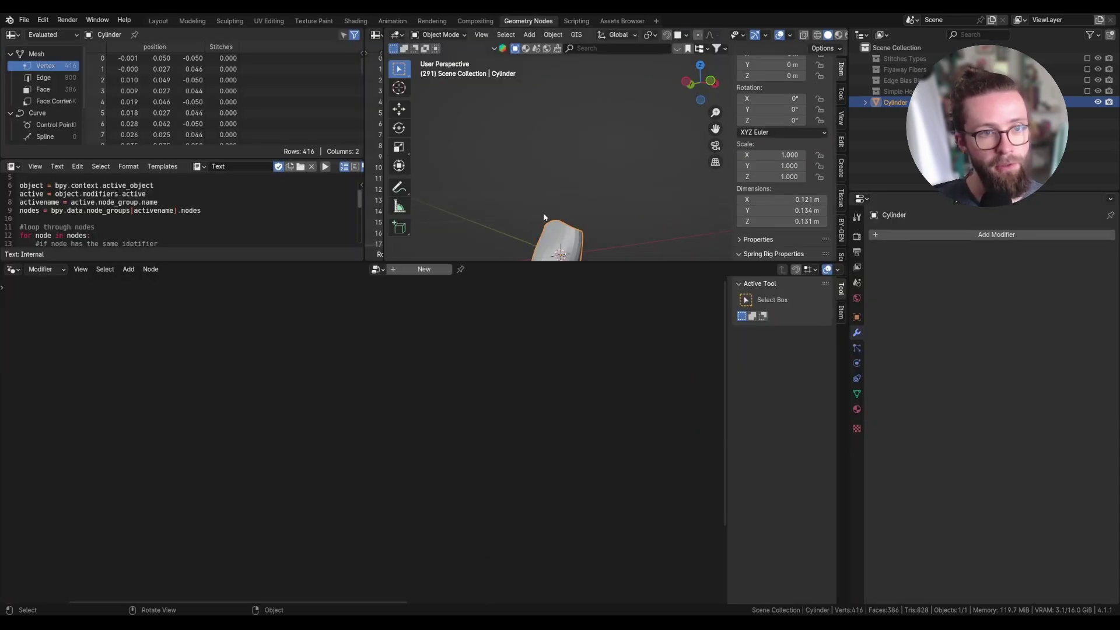
left_click(421, 268)
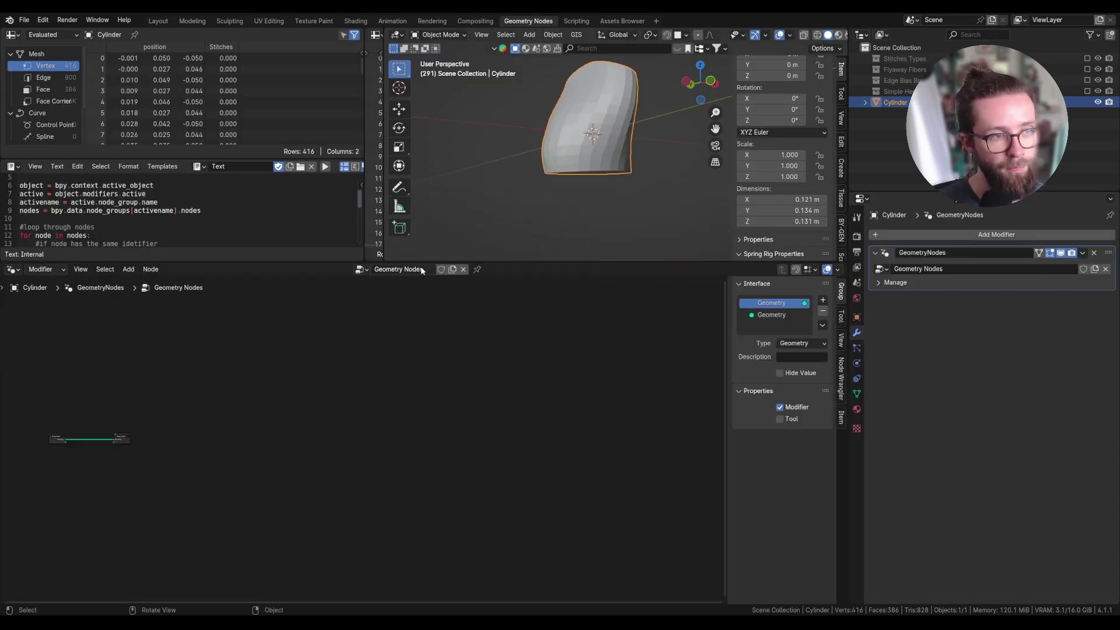
key("shift+a")
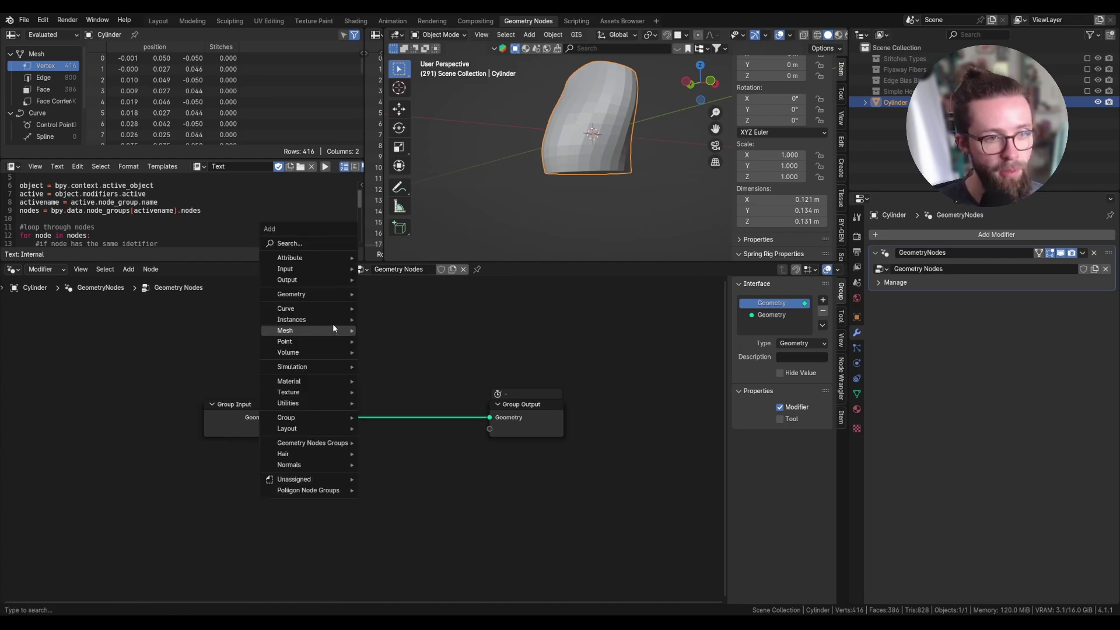
left_click(316, 247)
type("sep")
left_click(367, 289)
left_click(367, 379)
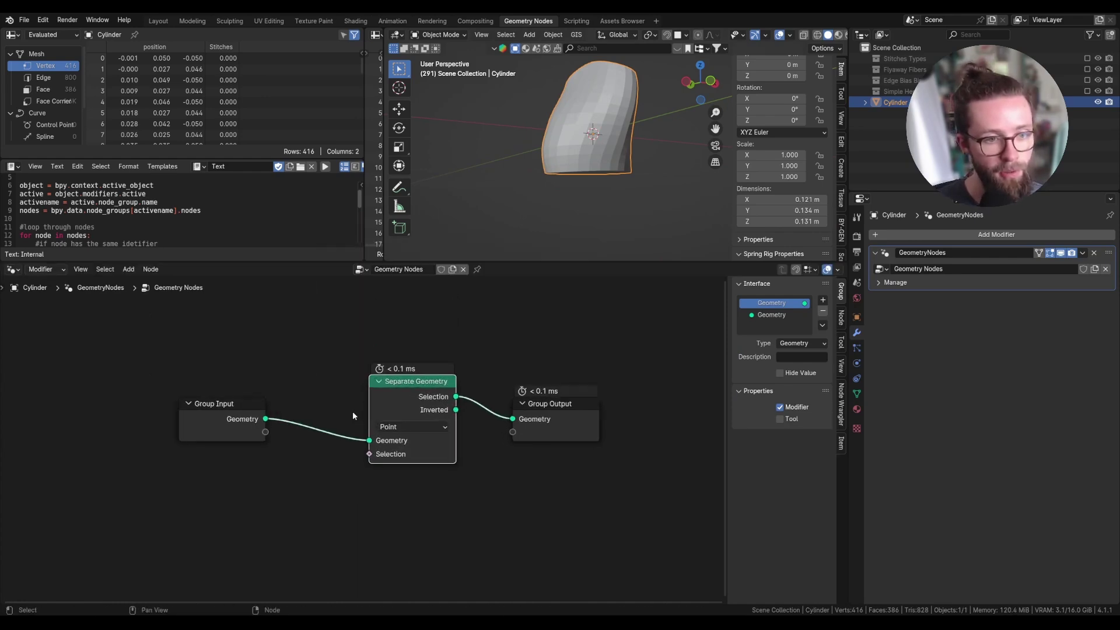
Step: Add a float Compare node, set its operation to Equal and its B value to 1
scroll(352, 411, "up", 3)
key("shift+a")
left_click(335, 327)
type("compa")
key("Return")
left_click(374, 461)
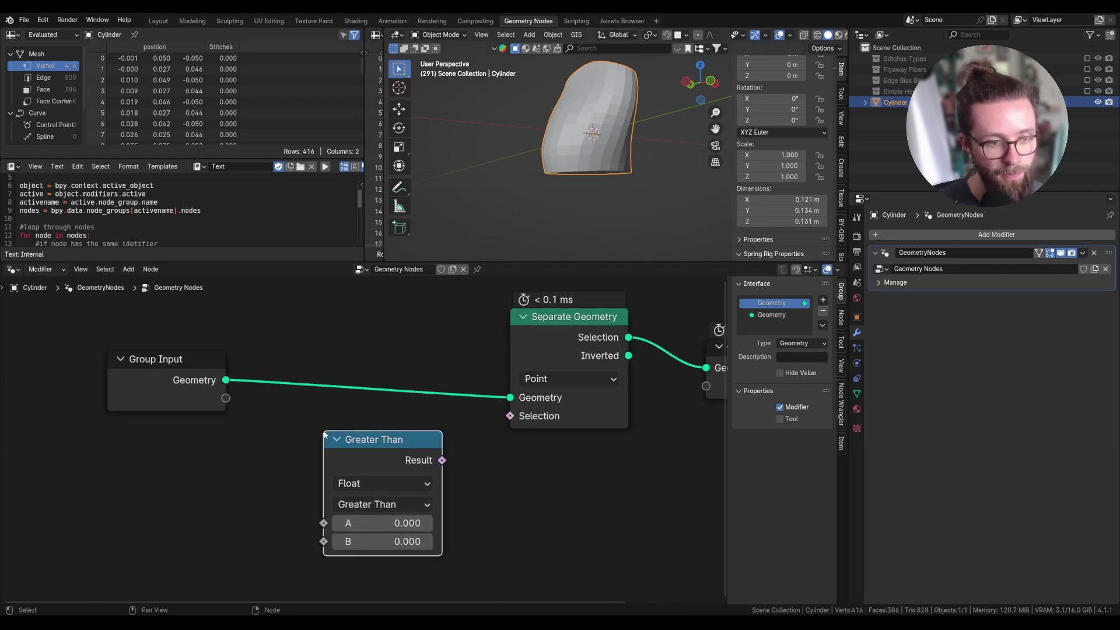
left_click(382, 504)
left_click(352, 465)
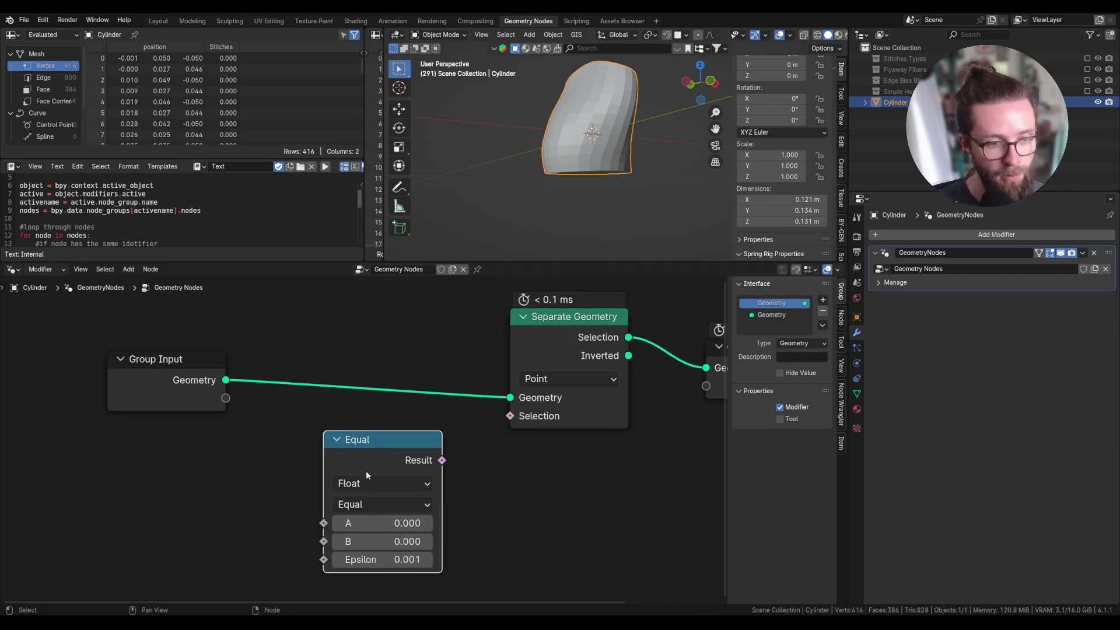
left_click(373, 542)
type("1")
key("Return")
Step: Expose the Equal node's A as a group input using the Stitches attribute and feed its result into Separate Geometry's Selection
left_click_drag(225, 398, 330, 523)
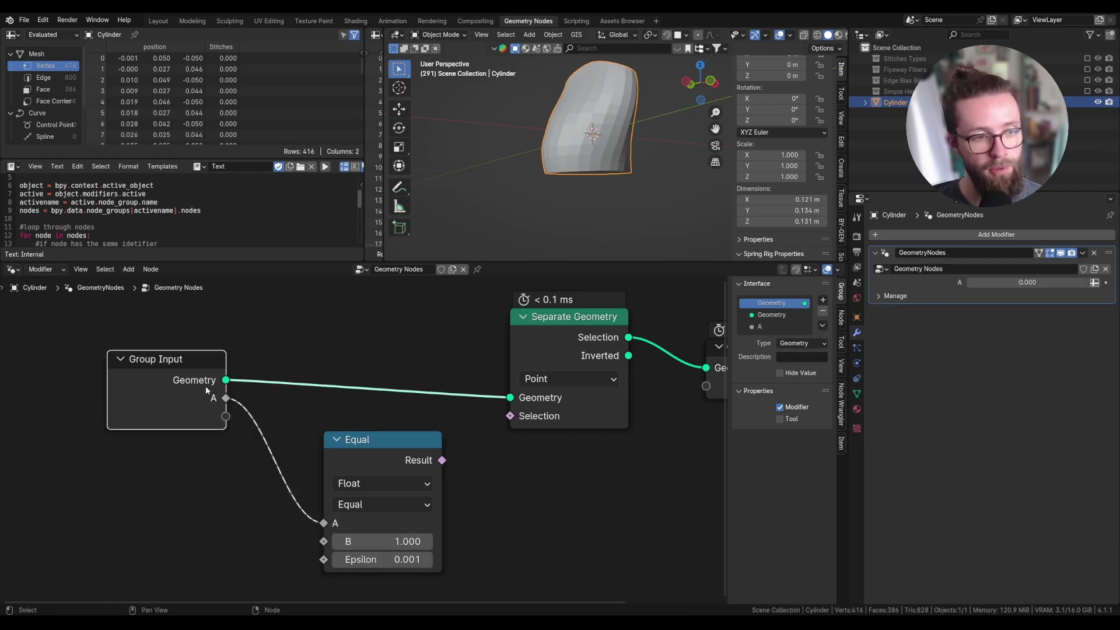
left_click_drag(442, 460, 518, 420)
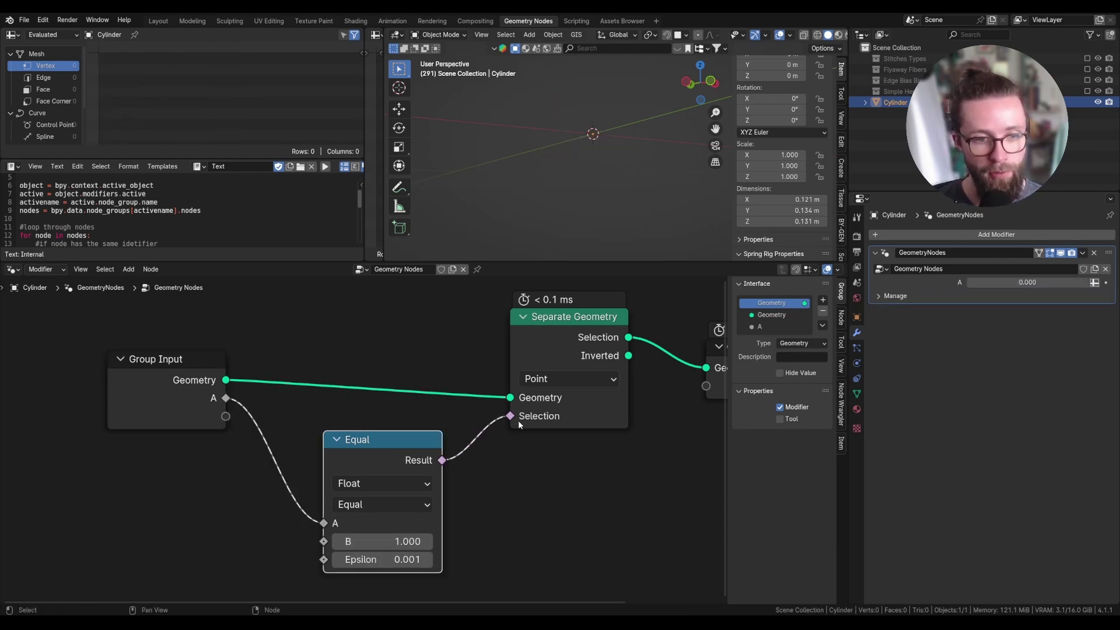
left_click(1096, 284)
left_click(1023, 285)
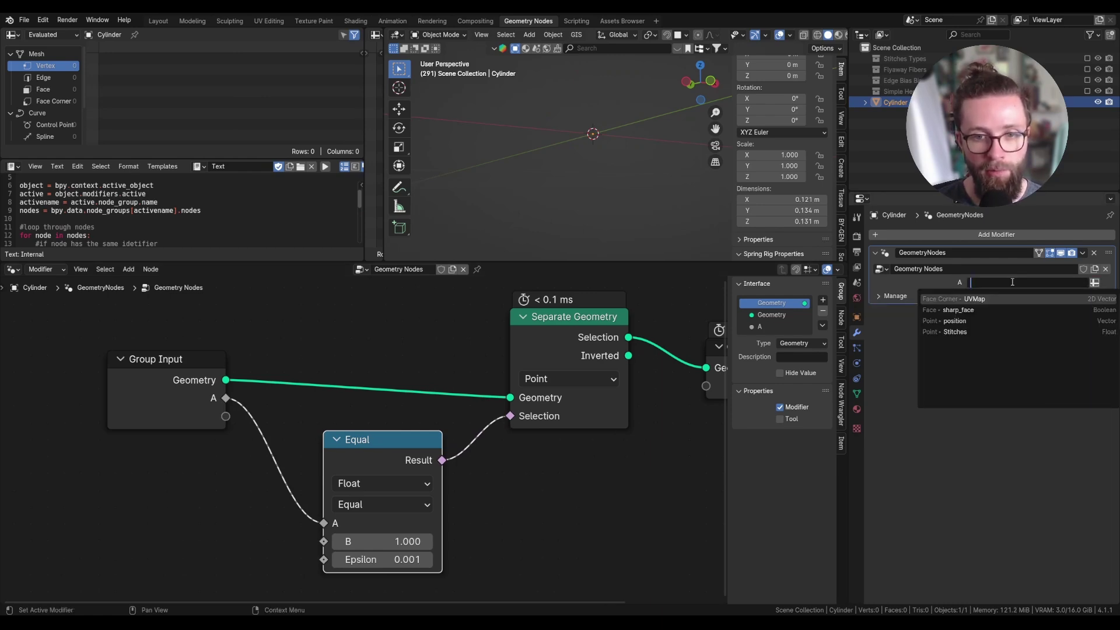
left_click(971, 332)
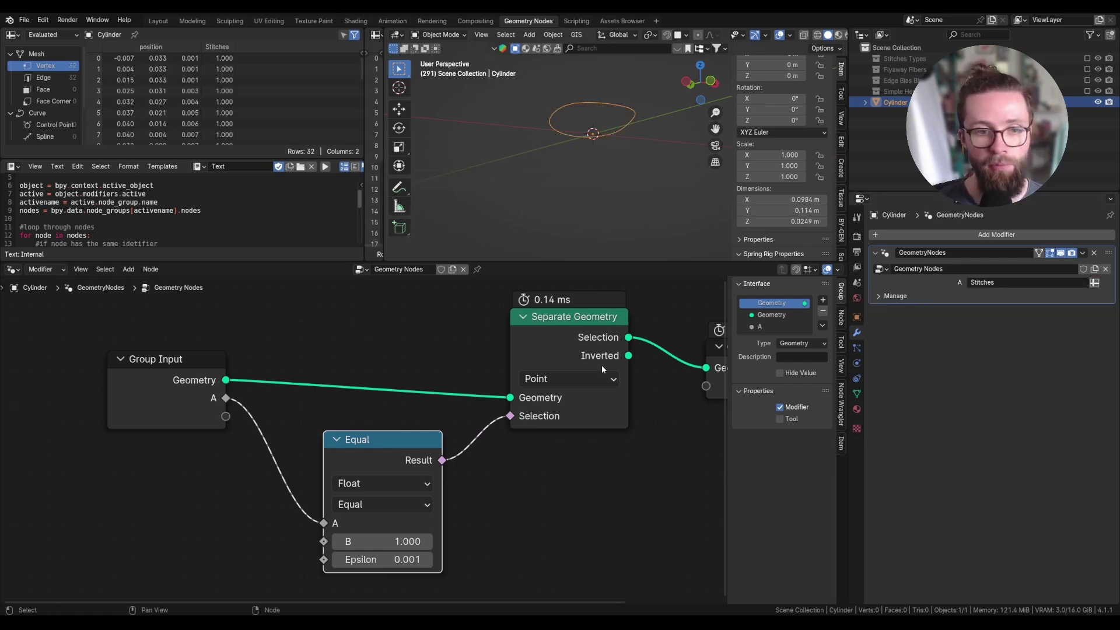
Step: Rename the exposed group input A to Selection
double_click(767, 327)
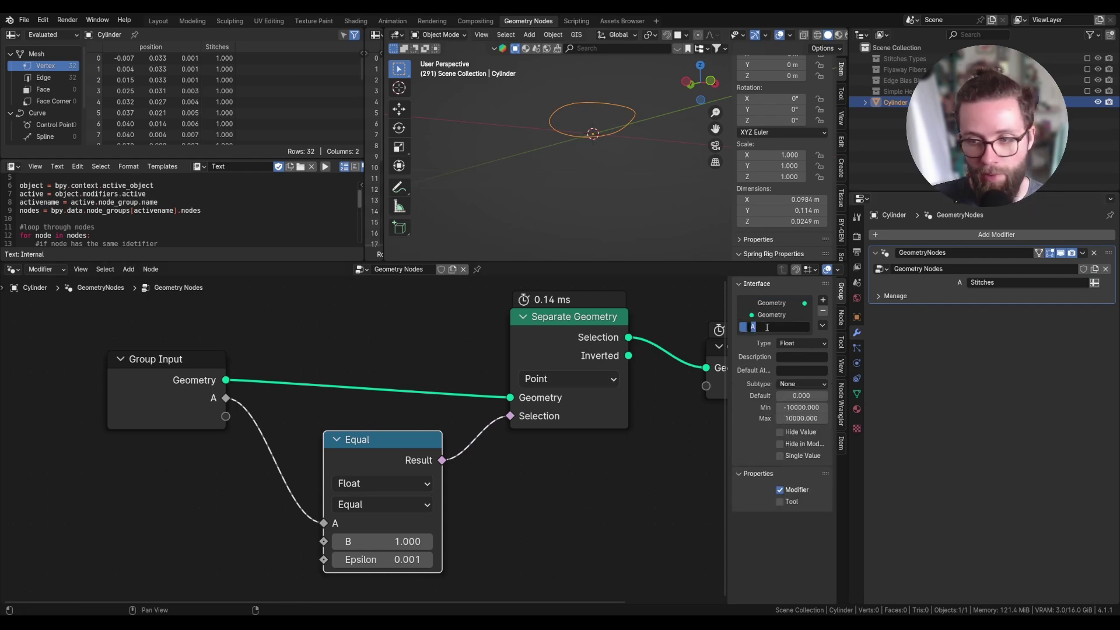
type("Selection")
key("Return")
Step: Insert a Mesh to Curve node between Separate Geometry and Group Output
key("Home")
key("shift+a")
left_click(512, 309)
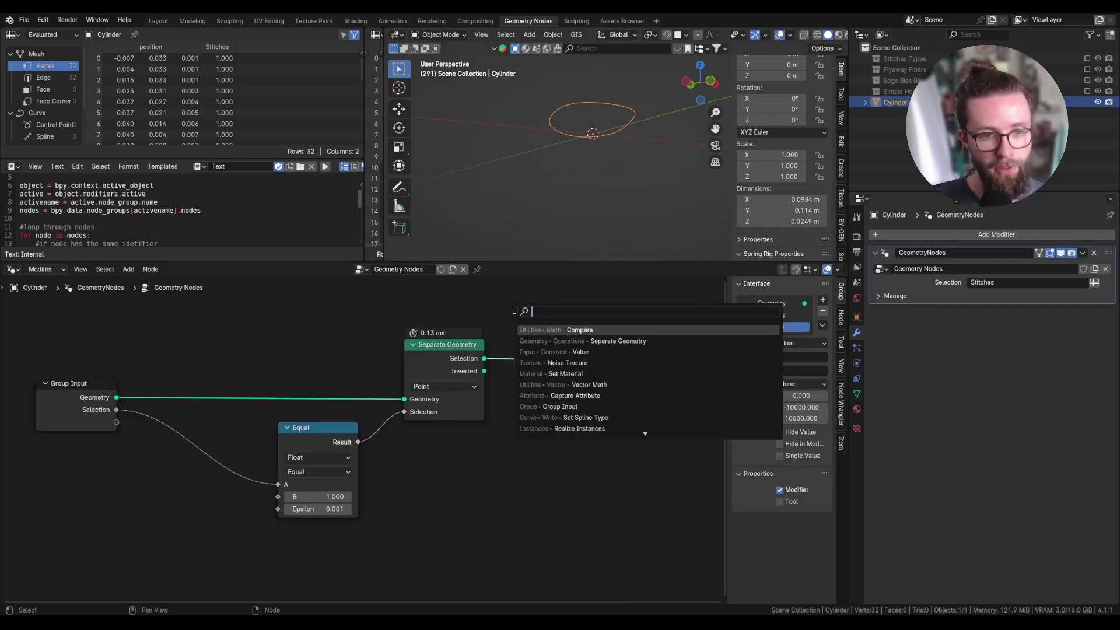
type("mesh t")
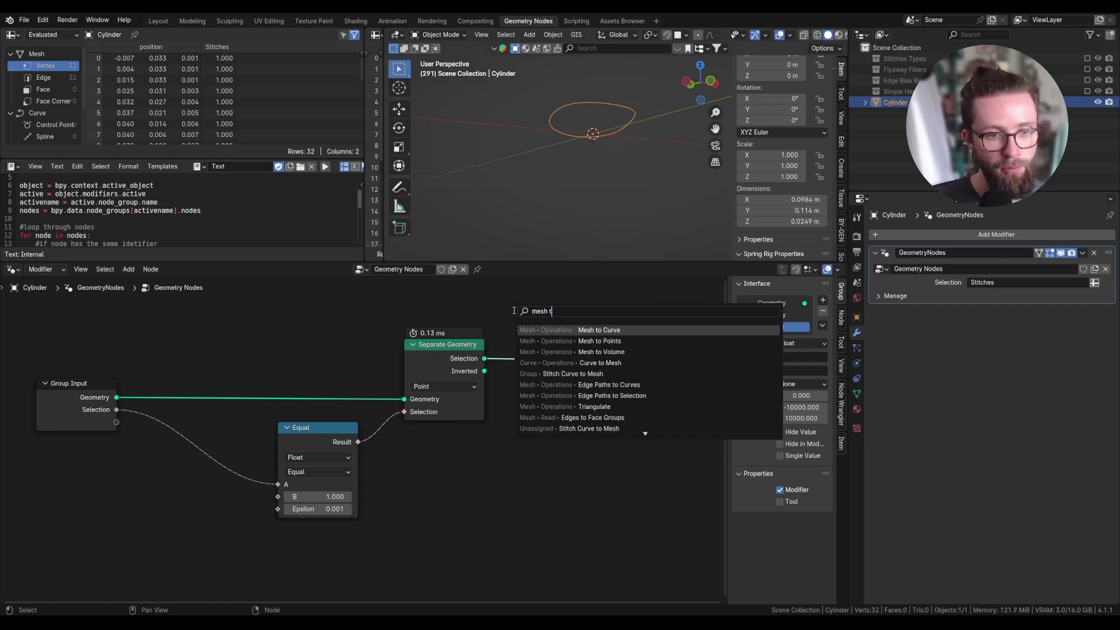
key("Return")
left_click(561, 296)
Step: Draw two small annotation arrows pointing outward beside the stitch curve to illustrate its normals
middle_click_drag(603, 95, 674, 180)
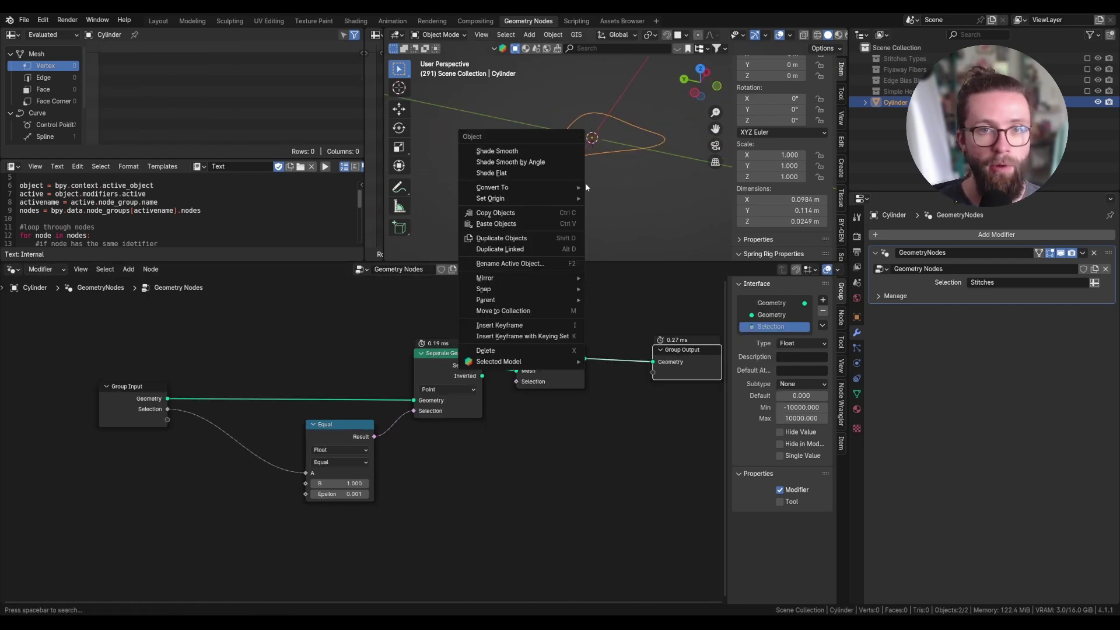
left_click(574, 450)
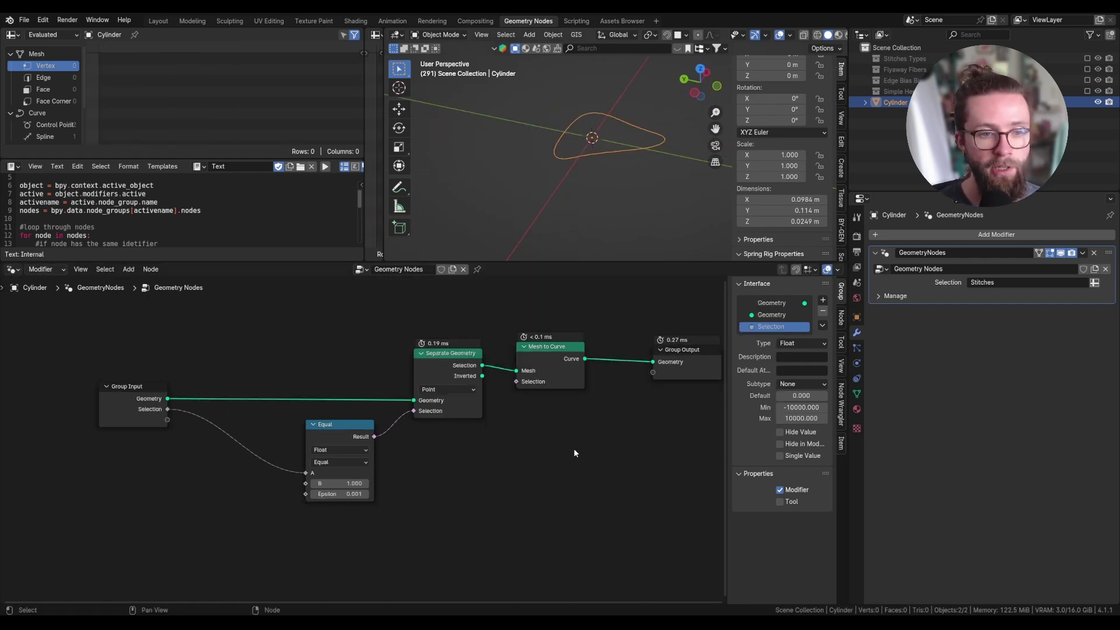
middle_click_drag(536, 157, 452, 182)
left_click(399, 187)
left_click_drag(555, 154, 540, 159)
left_click_drag(547, 151, 524, 163)
left_click_drag(564, 122, 544, 105)
left_click_drag(544, 104, 560, 108)
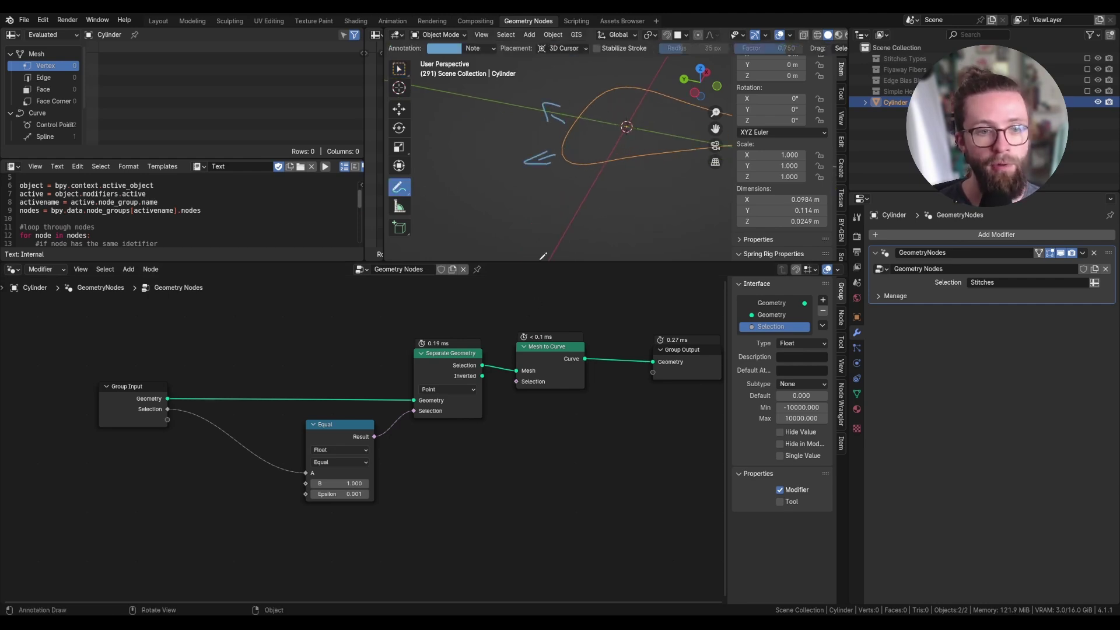
Step: Preview the Group Input geometry with a Viewer node and erase the annotation arrows
left_click_drag(455, 361, 467, 360)
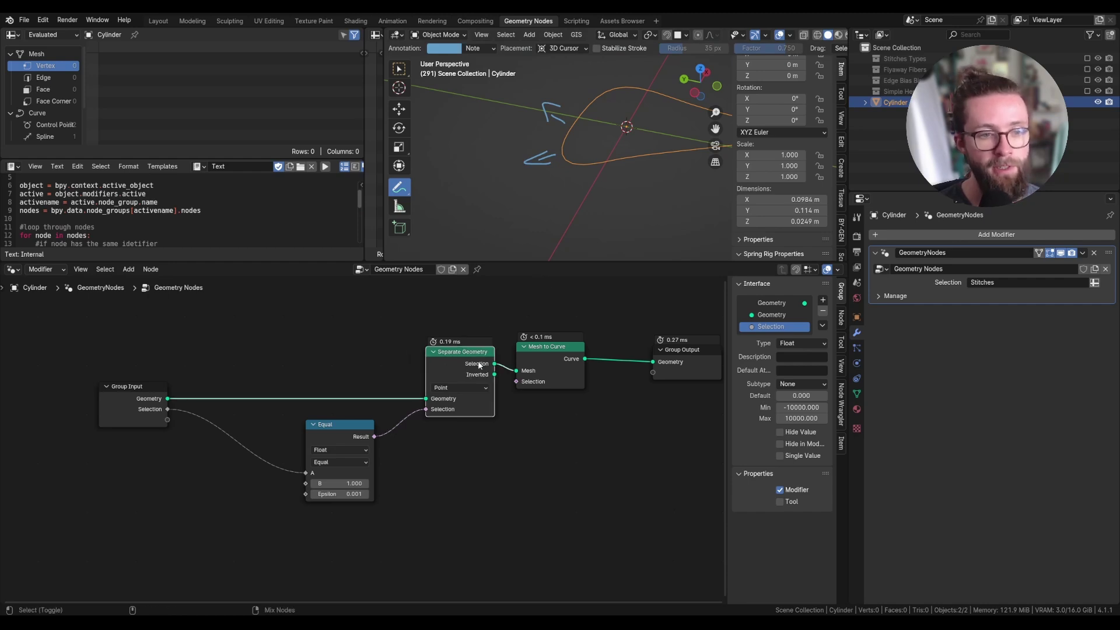
left_click(162, 399, "ctrl+shift")
scroll(468, 210, "down", 3)
mouse_move(503, 182)
left_mouse_down("ctrl")
mouse_move(512, 155)
mouse_move(497, 164)
left_mouse_up("ctrl")
Step: Insert a Capture Attribute node before Separate Geometry and set its data type to Vector
key("shift+a")
type("cap")
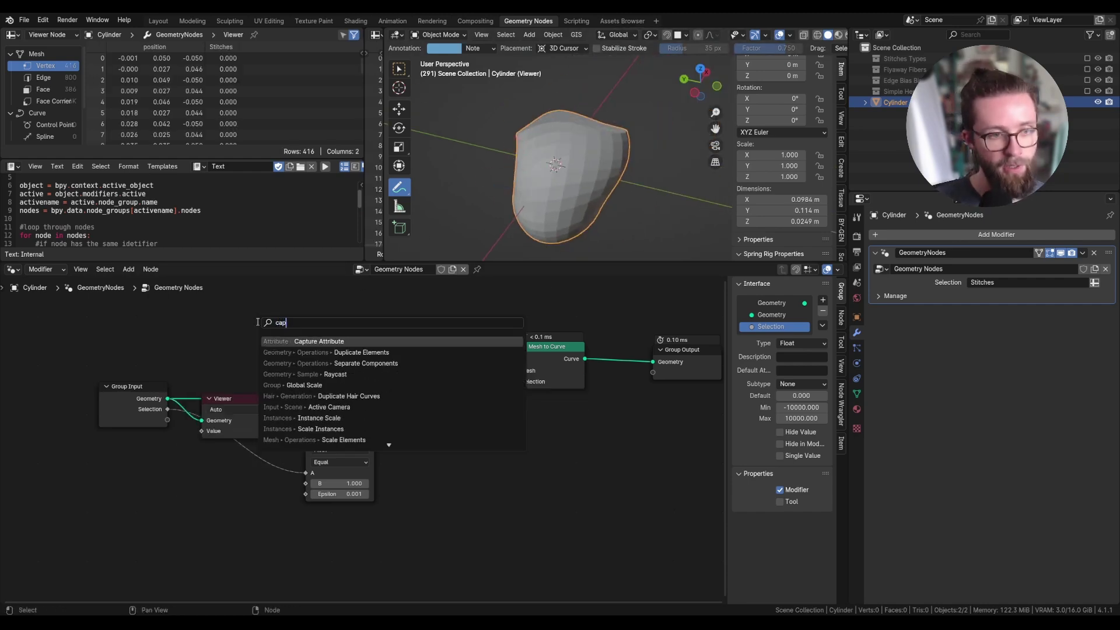
left_click(285, 341)
left_click(295, 334)
left_click(317, 375)
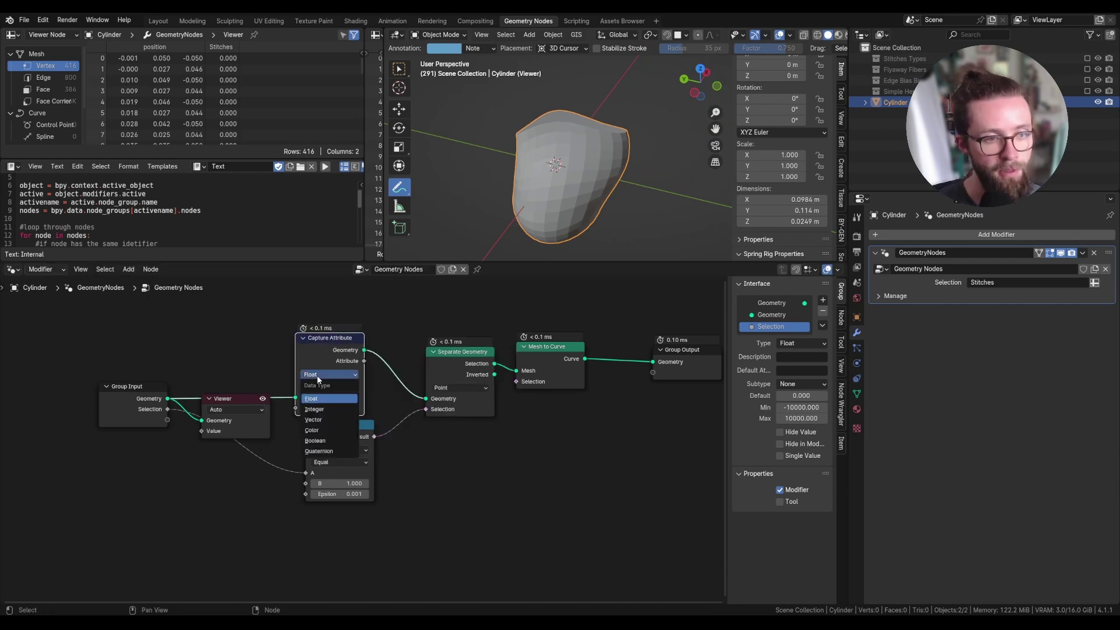
left_click(315, 423)
Step: Add a Normal node feeding the Capture Attribute's Value and delete the Viewer node
key("shift+a")
type("norm")
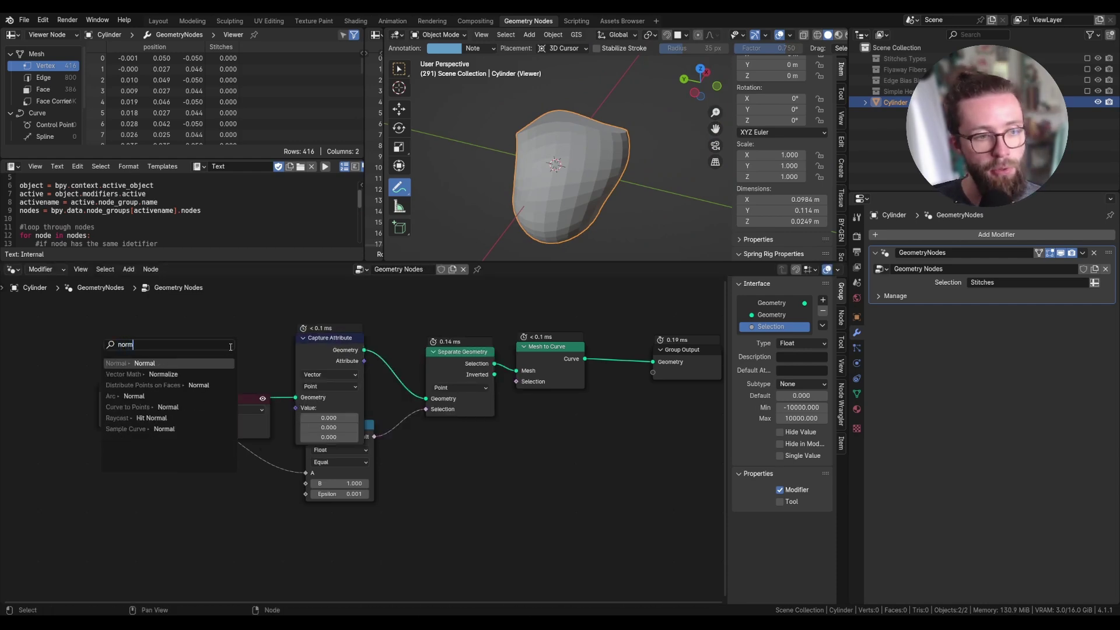
key("Return")
left_click(282, 432)
left_click(256, 401)
key("x")
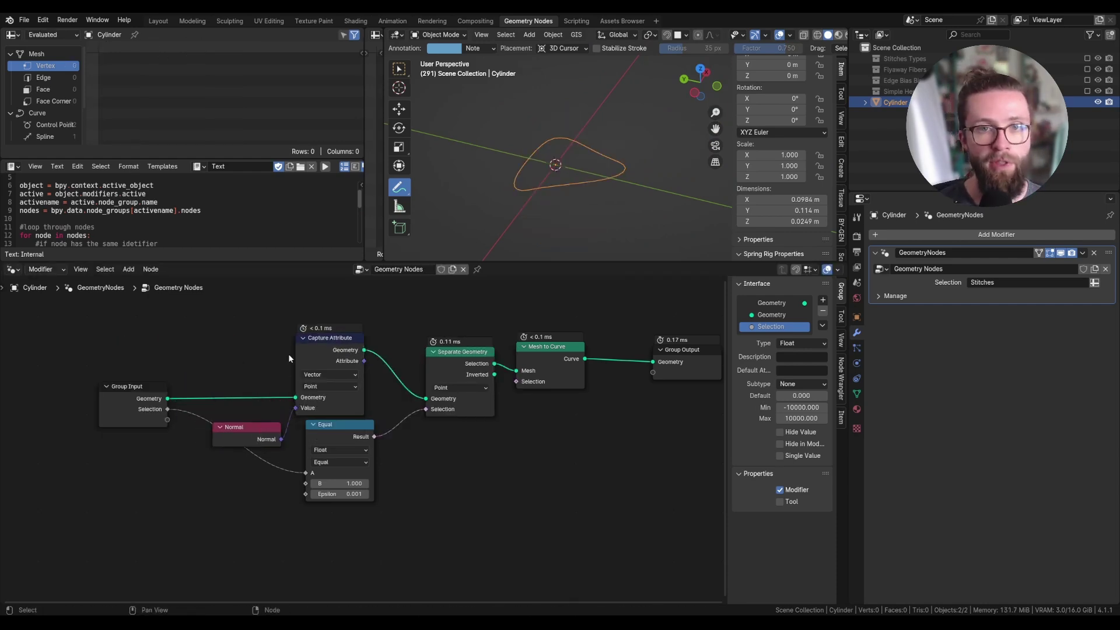
Step: Insert a Set Curve Normal node after Mesh to Curve, set it to Free, and connect the captured attribute to its Normal
middle_click_drag(590, 328, 444, 342)
key("shift+a")
type("set curve")
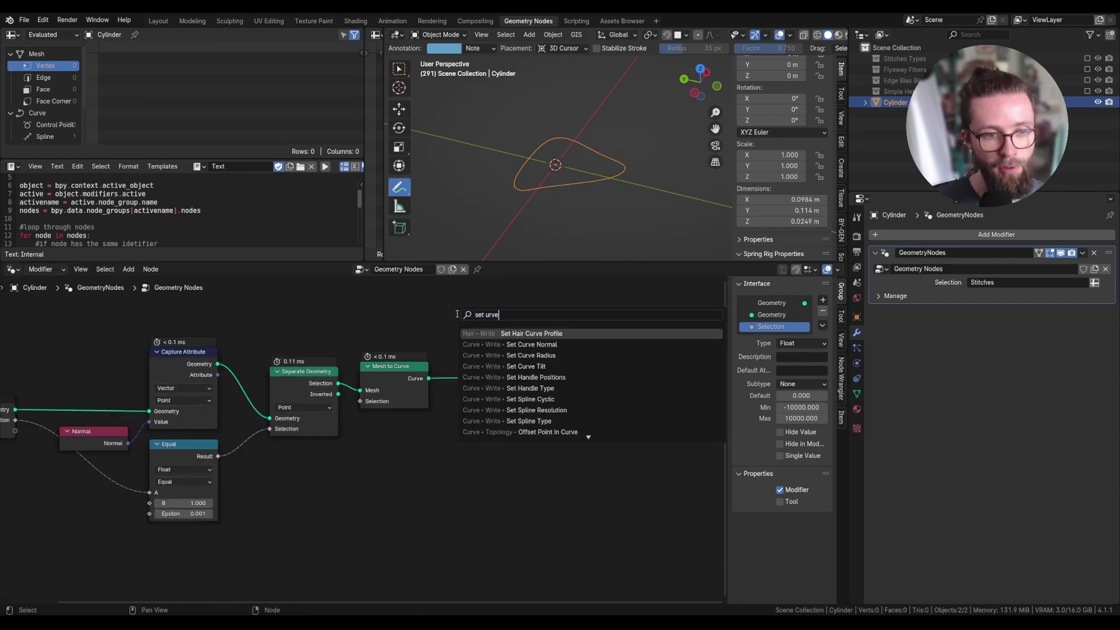
left_click(486, 344)
left_click(467, 349)
left_click(502, 378)
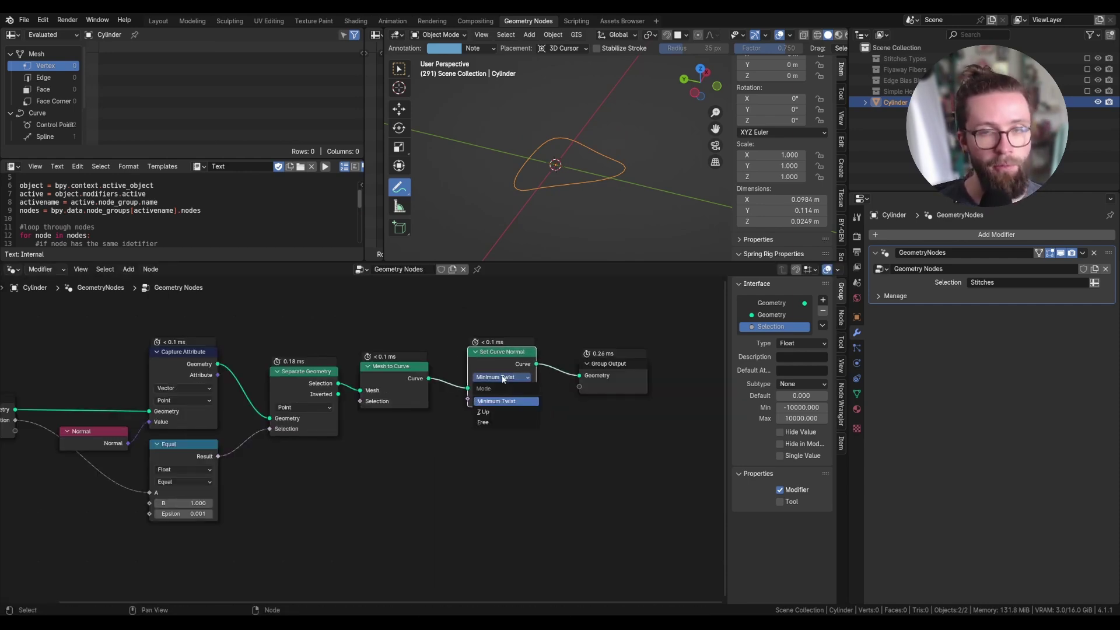
left_click(489, 422)
left_click_drag(504, 402, 502, 396)
left_click_drag(217, 374, 506, 397)
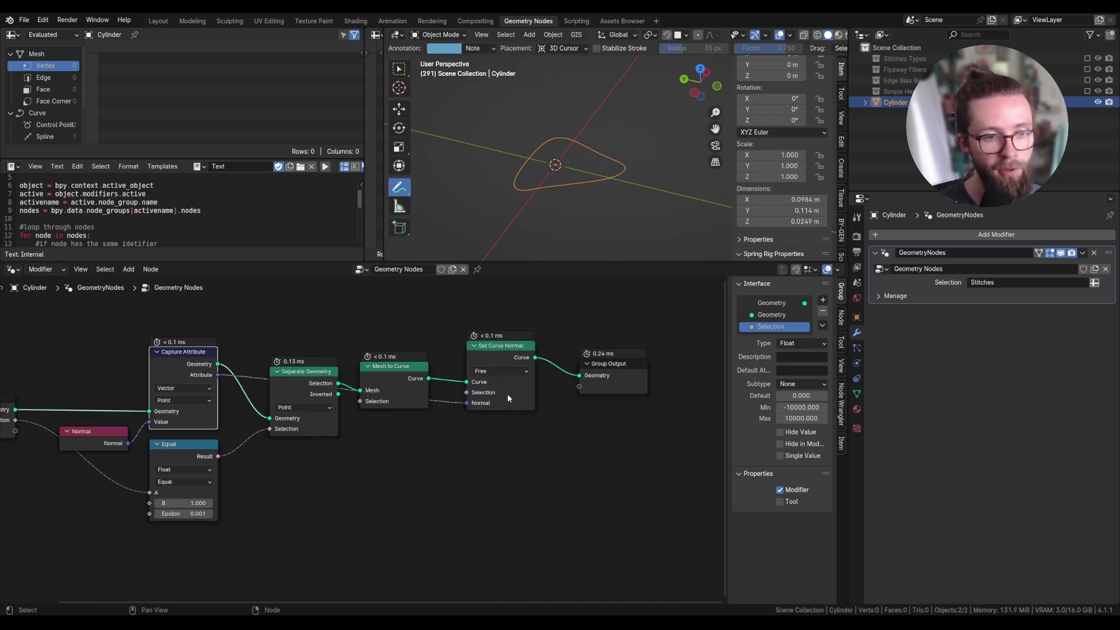
Step: Insert a Resample Curve node between Set Curve Normal and Group Output
middle_click_drag(507, 398, 336, 401)
key("shift+a")
left_click(382, 301)
type("resam")
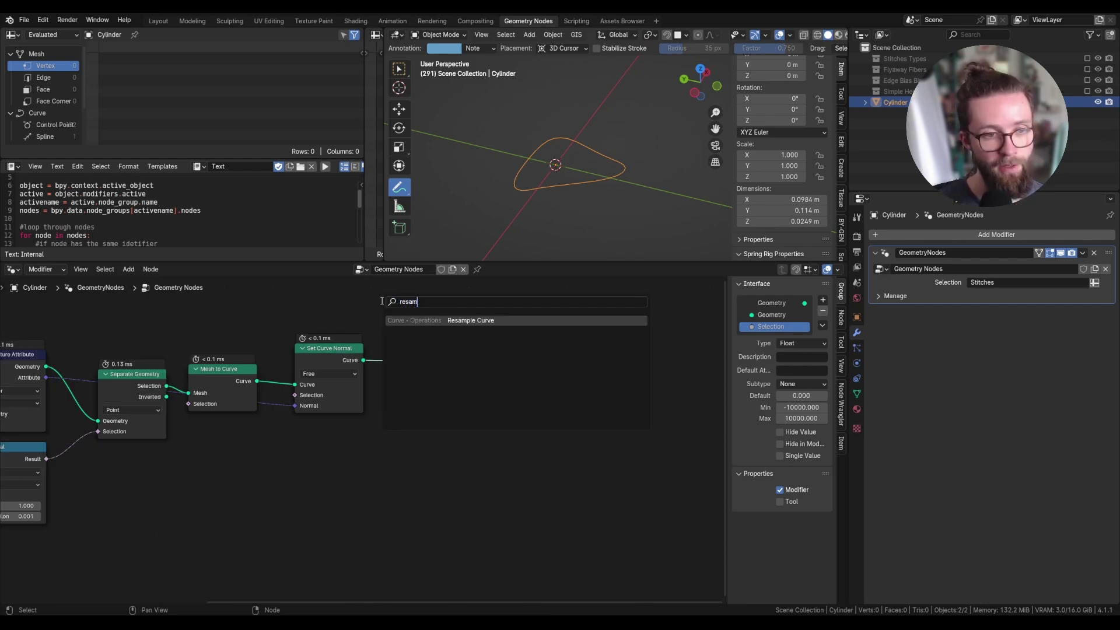
type("pl")
key("Return")
left_click(436, 361)
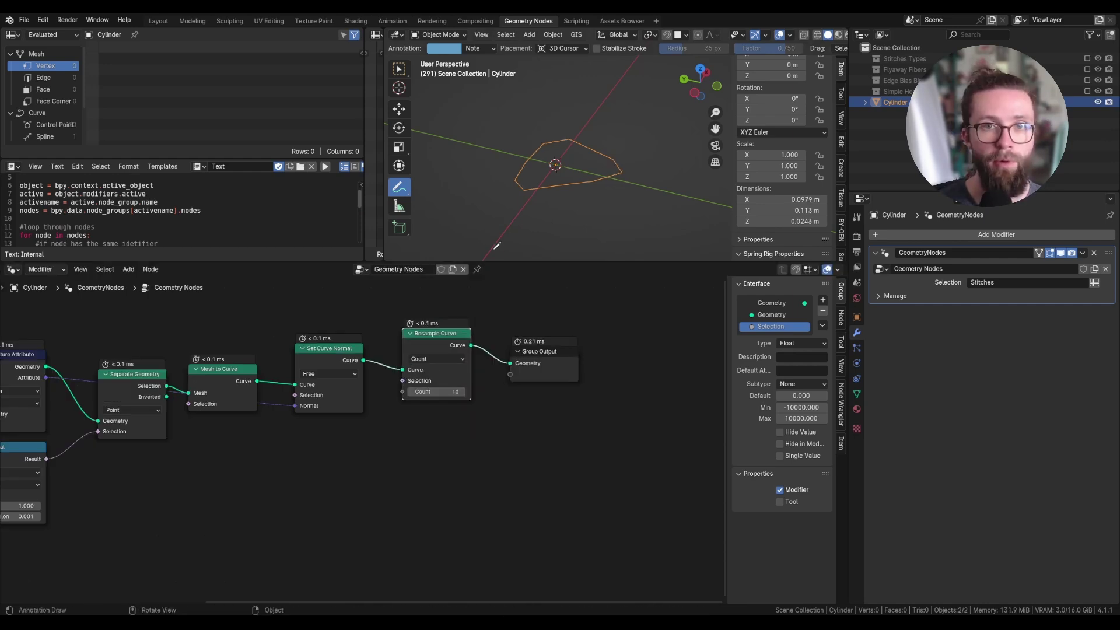
Step: Annotate the viewport with short cross marks along the near end of the curve to illustrate stitch spacing
left_click_drag(490, 191, 511, 180)
mouse_move(497, 180)
left_mouse_down()
mouse_move(509, 190)
mouse_move(480, 173)
left_mouse_up()
left_click_drag(482, 161, 494, 171)
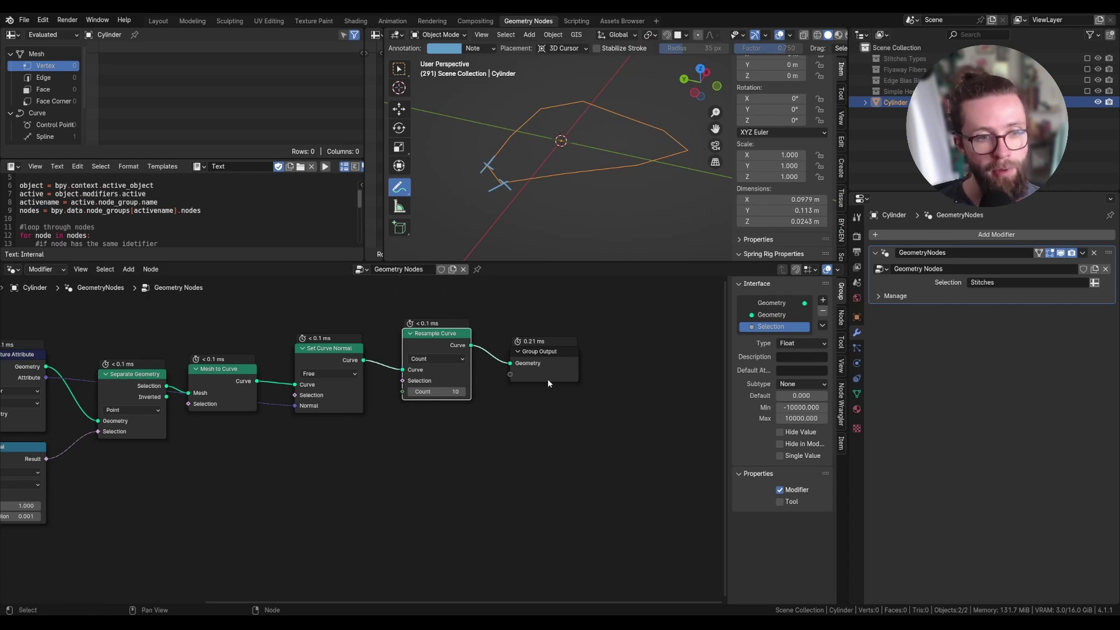
Step: Switch the Resample Curve node from Count to Length mode
middle_click_drag(547, 373, 584, 373)
left_click(485, 359)
left_click(473, 398)
Step: Duplicate the Group Input node below Set Curve Normal and connect its empty socket to Resample Curve's Length
scroll(474, 400, "down", 3)
middle_click_drag(474, 400, 510, 396)
left_click(24, 408)
key("shift+d")
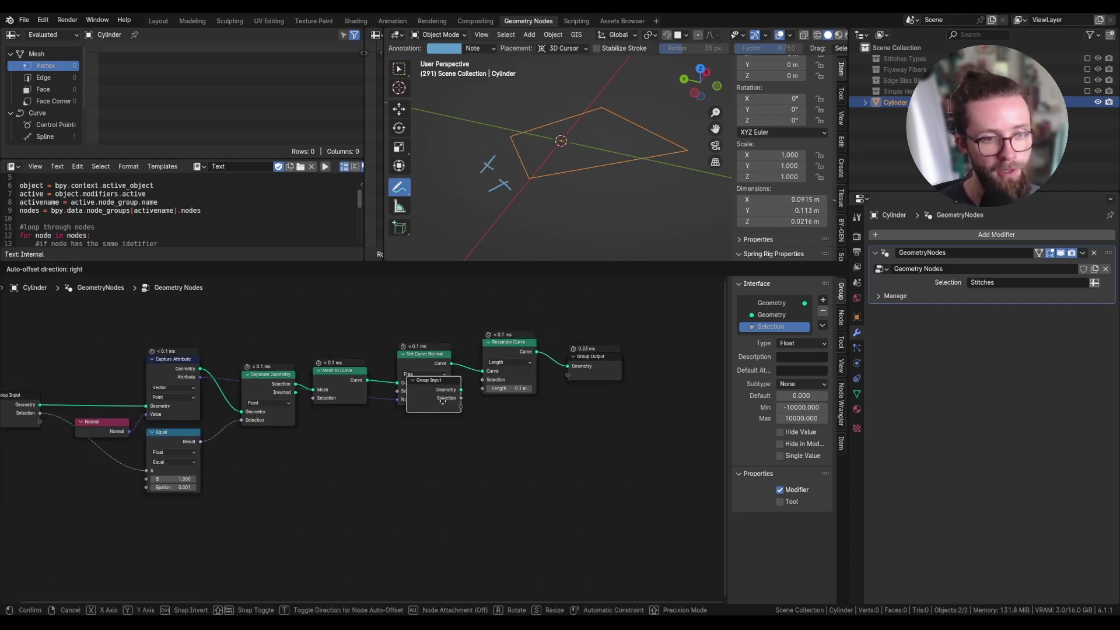
left_click(433, 429)
left_click_drag(450, 444, 482, 388)
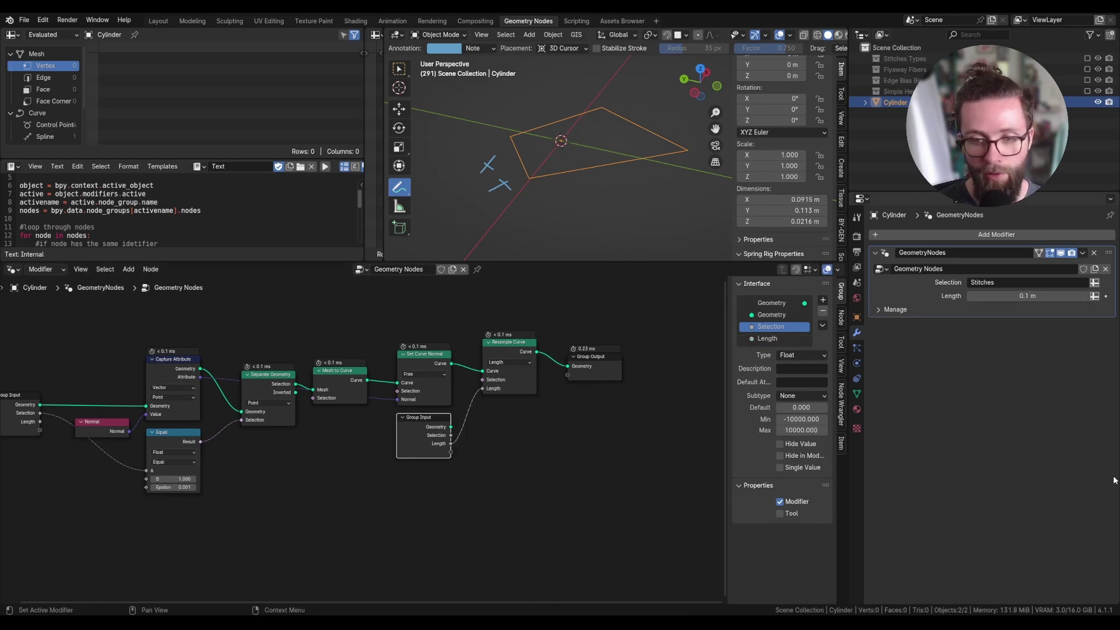
Step: Rename the Length group input to "Stitch Step Size" and erase the annotation marks in the viewport
double_click(772, 338)
type("Stitch Step Size")
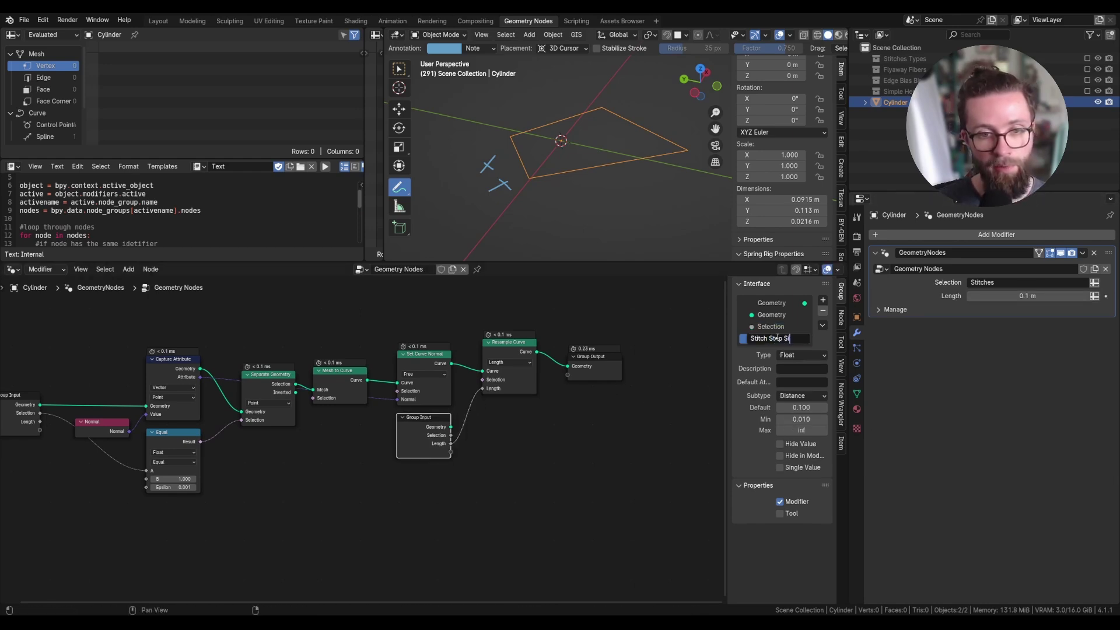
key("Return")
left_click_drag(450, 174, 605, 178, "ctrl")
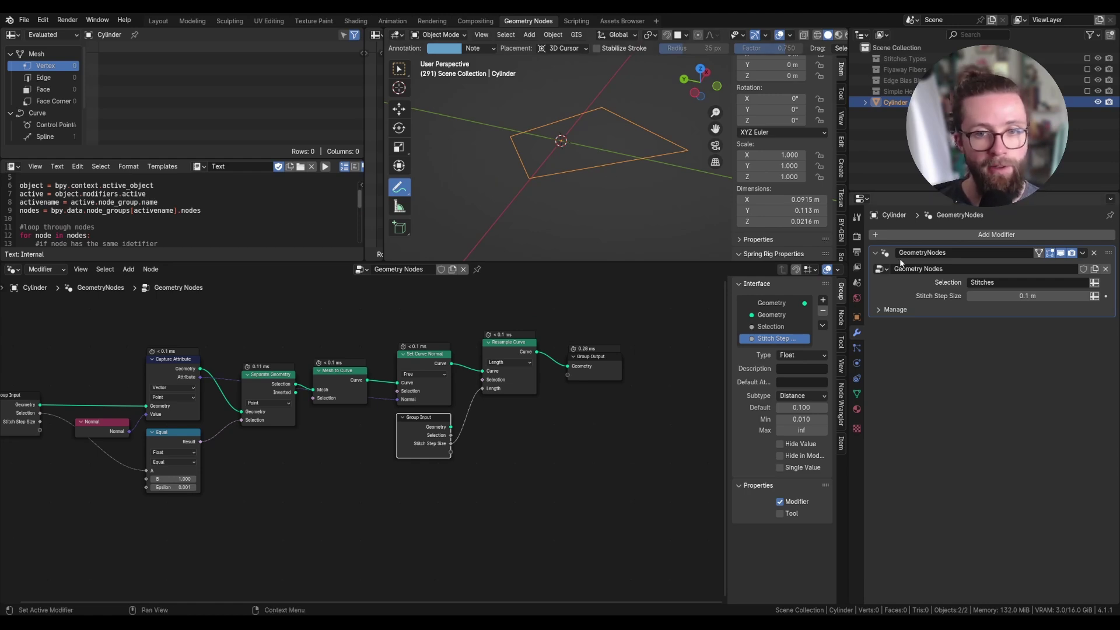
Step: Set the modifier's Stitch Step Size to 0.005 m and make that group input Single Value
left_click(1018, 295)
type("0.005")
key("Return")
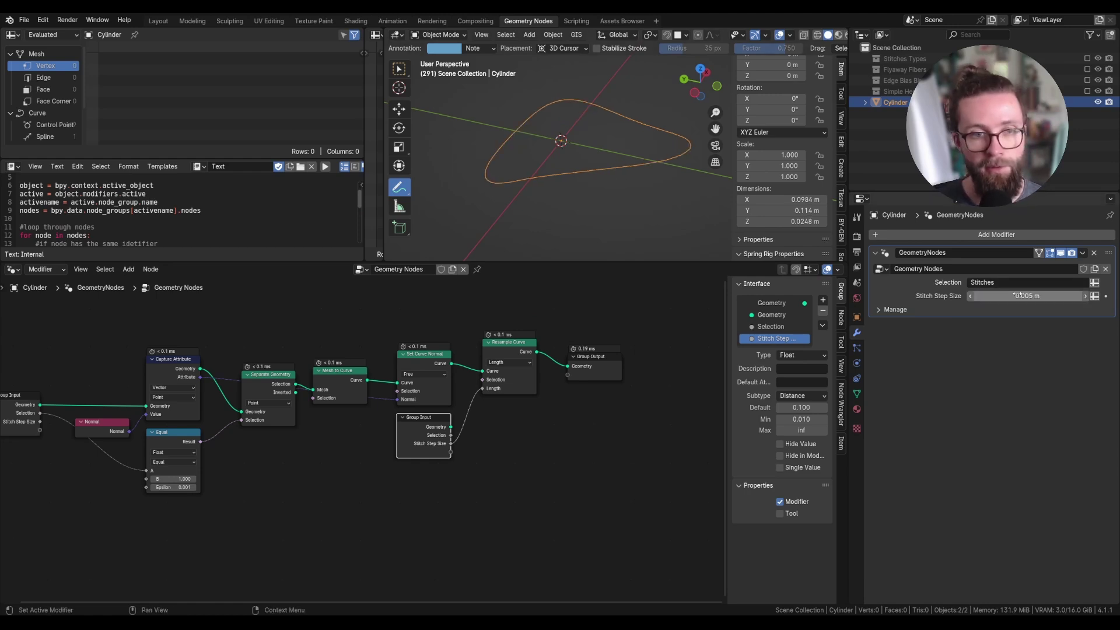
left_click(781, 468)
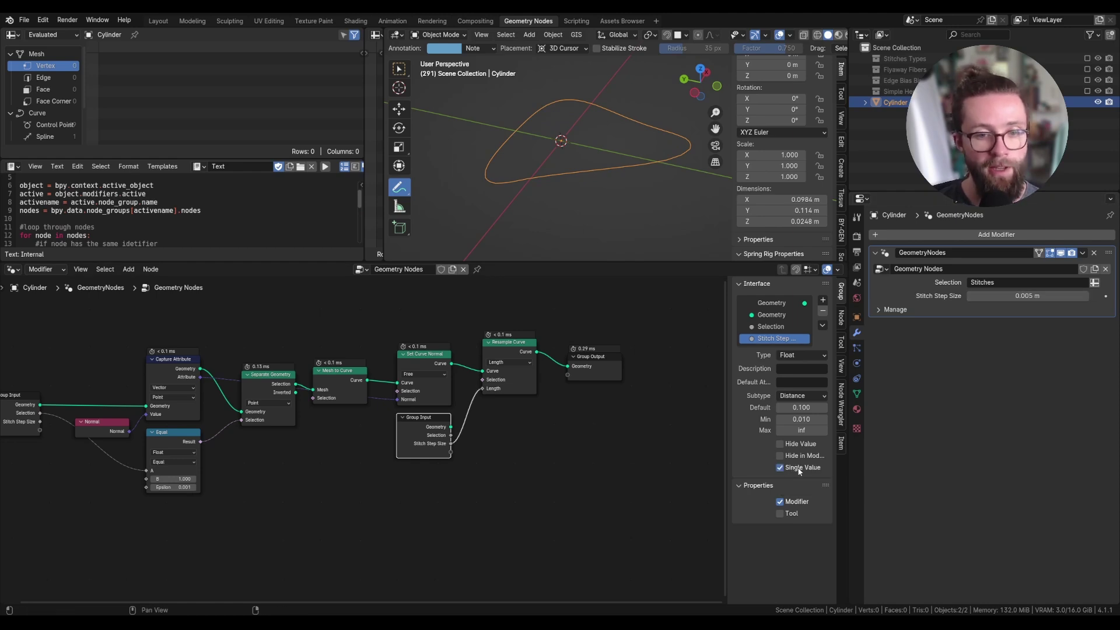
Step: Make room before Group Output and insert an Instance on Points node after Resample Curve
scroll(653, 460, "down", 2)
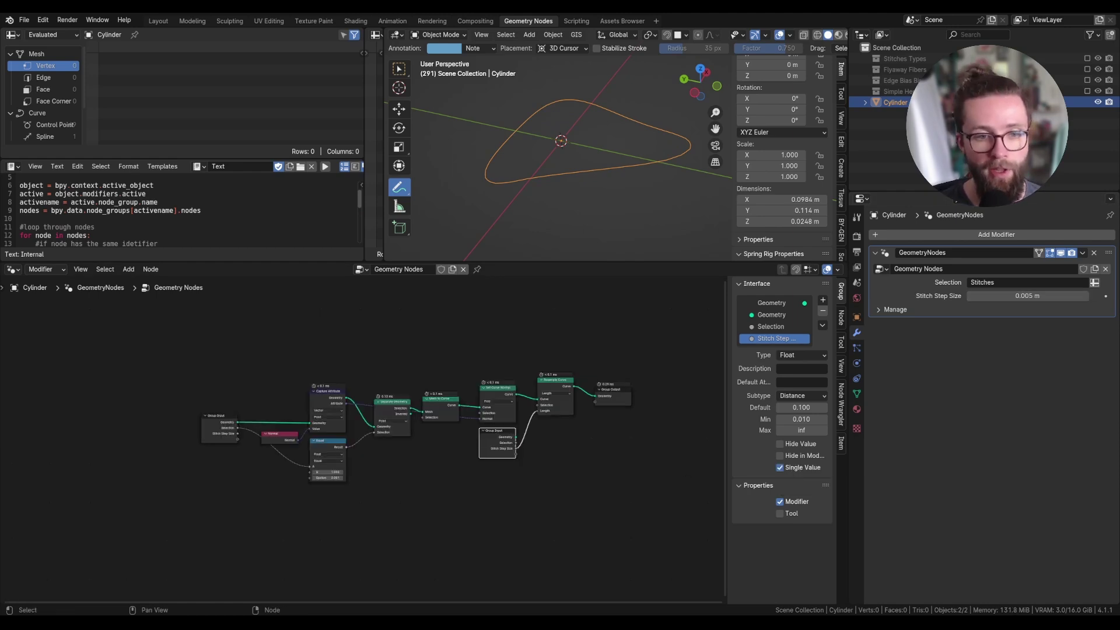
middle_click_drag(601, 359, 596, 360)
left_click_drag(607, 402, 694, 400)
middle_click_drag(633, 371, 565, 368)
key("shift+a")
type("ins")
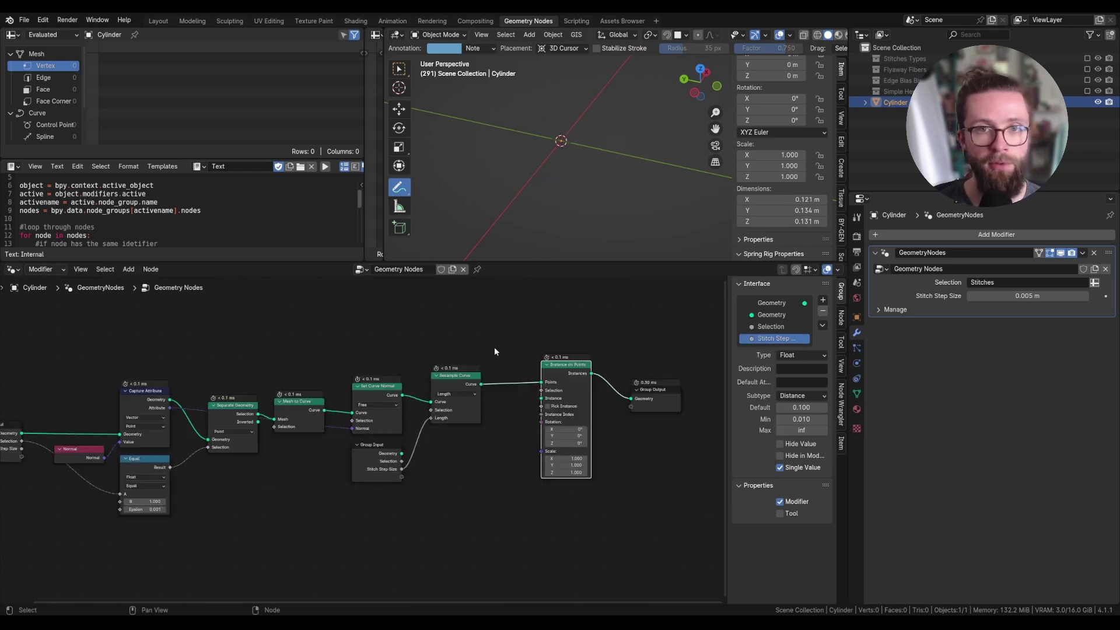
Step: Add a Cone node with a 0.001 m bottom radius and 0.011 m depth as the Instance input of Instance on Points
key("shift+a")
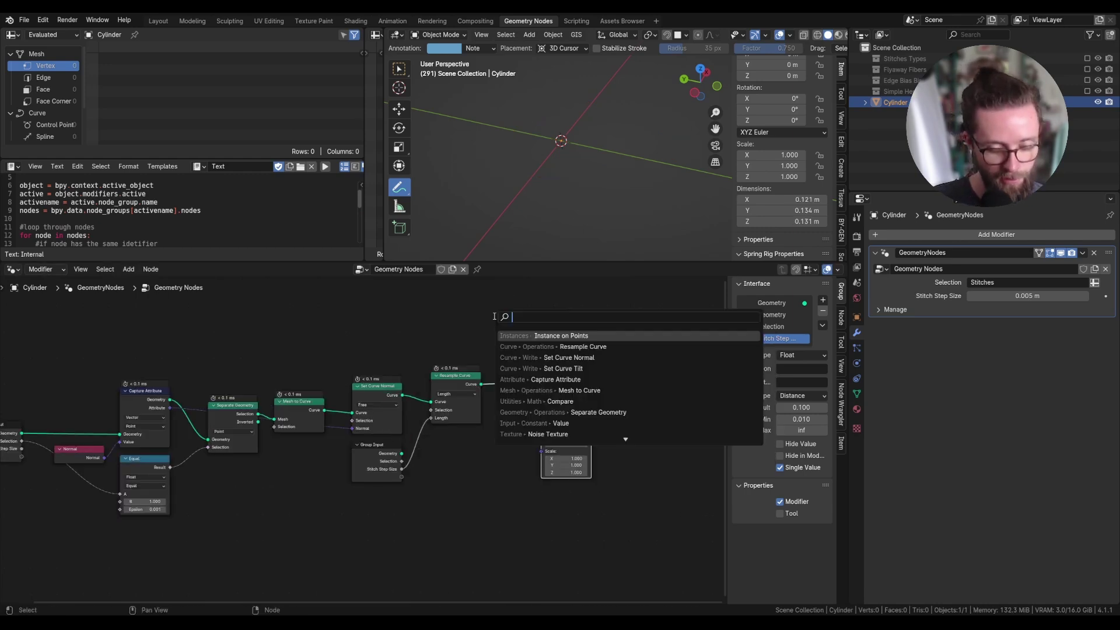
type("cone")
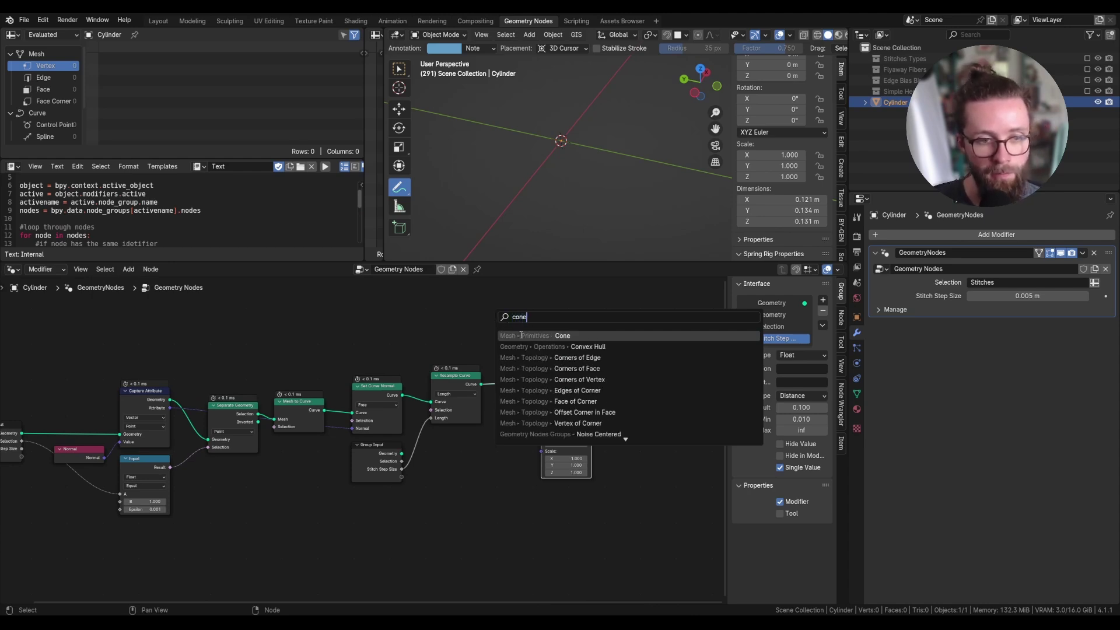
left_click(520, 336)
left_click(477, 550)
type("0")
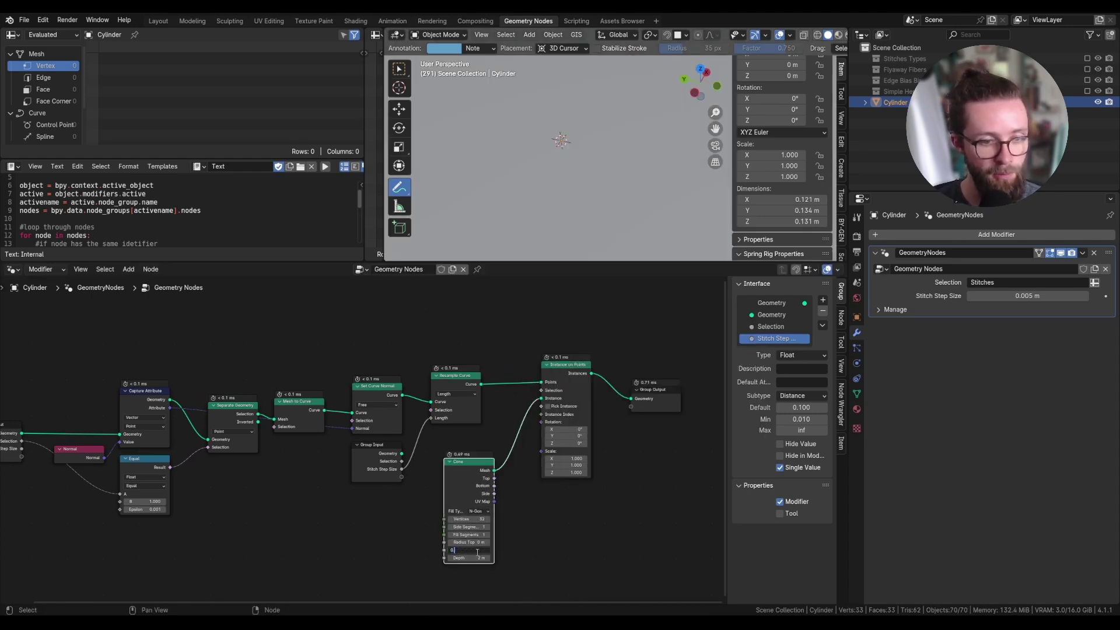
type(".001")
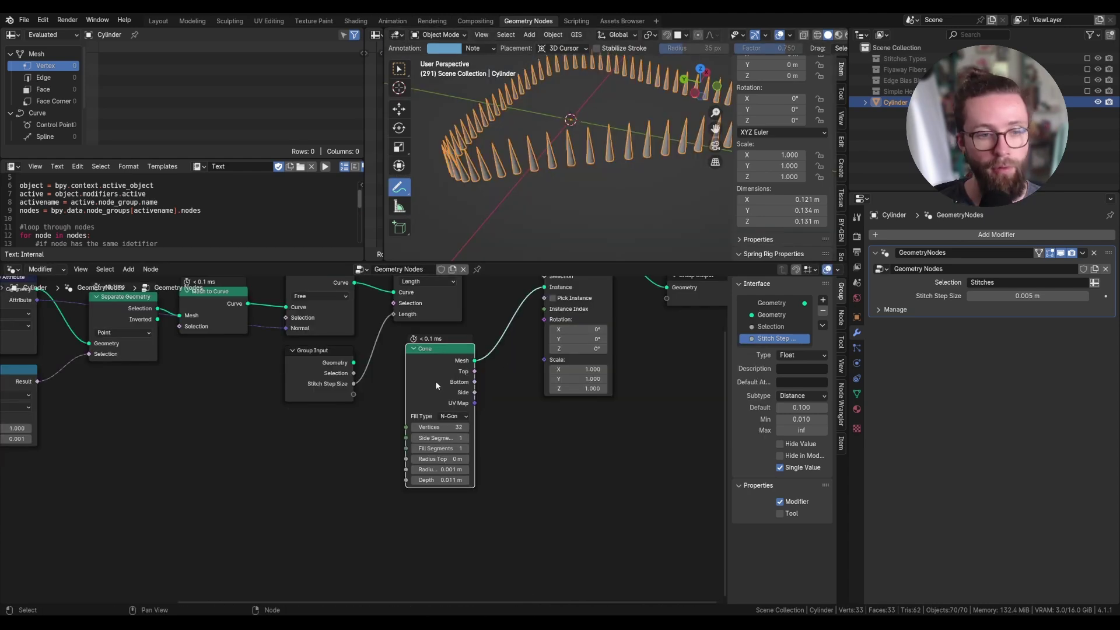
left_click_drag(437, 385, 433, 382)
middle_click_drag(433, 381, 427, 414)
scroll(467, 402, "down", 2)
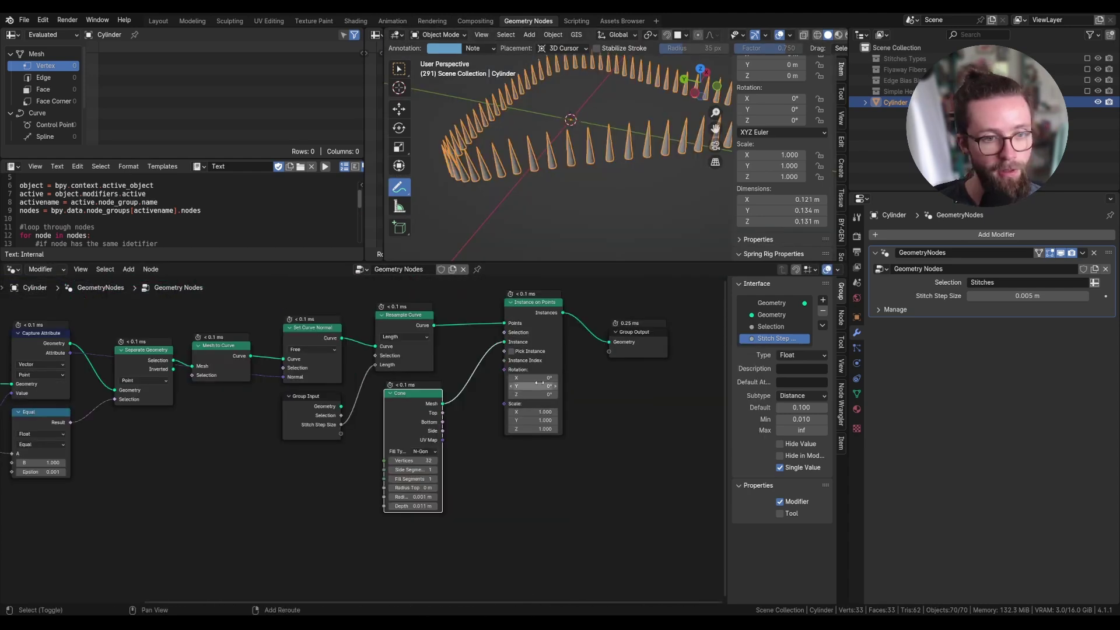
Step: Sketch direction lines on the instances in the viewport and add an Align Euler to Vector node beside the Cone node
mouse_move(502, 177)
left_mouse_down()
mouse_move(484, 206)
mouse_move(465, 178)
mouse_move(483, 193)
left_mouse_up()
key("shift+a")
left_click(350, 325)
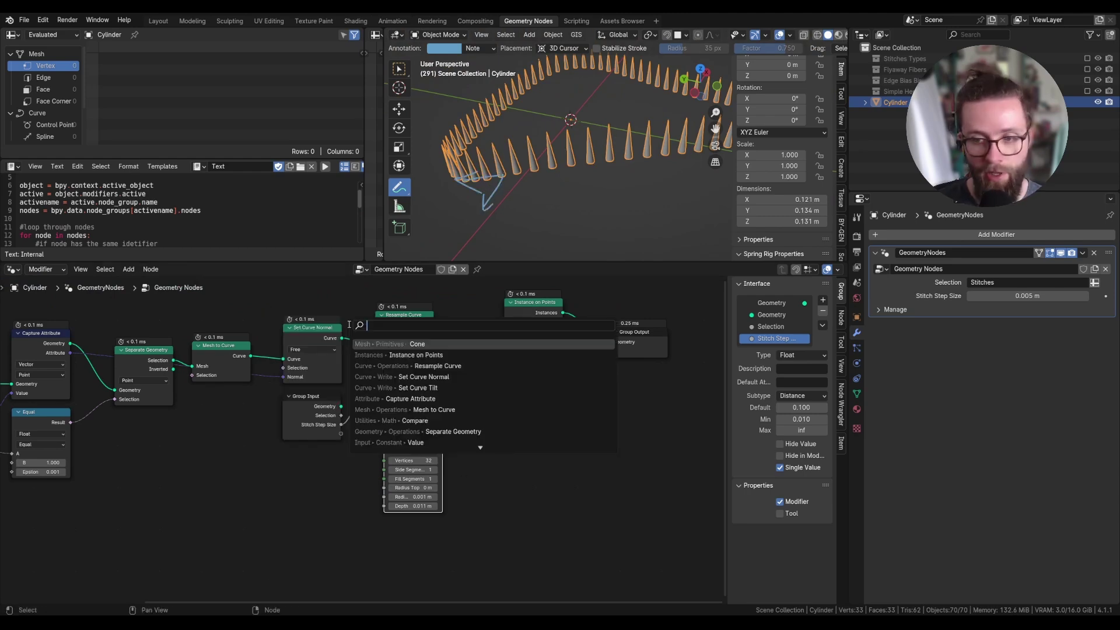
type("align")
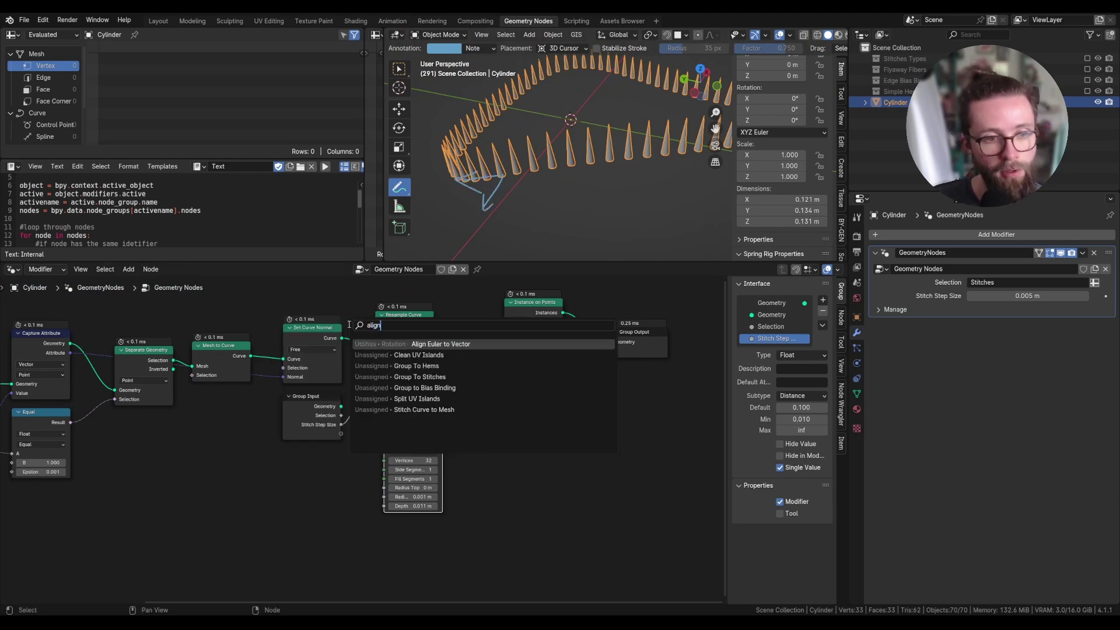
left_click(385, 343)
left_click(462, 479)
middle_click_drag(462, 480, 480, 413)
Step: Feed a Normal node into Align Euler to Vector's Vector input and set the alignment axis to Z
left_click_drag(480, 477, 452, 486)
type("norm")
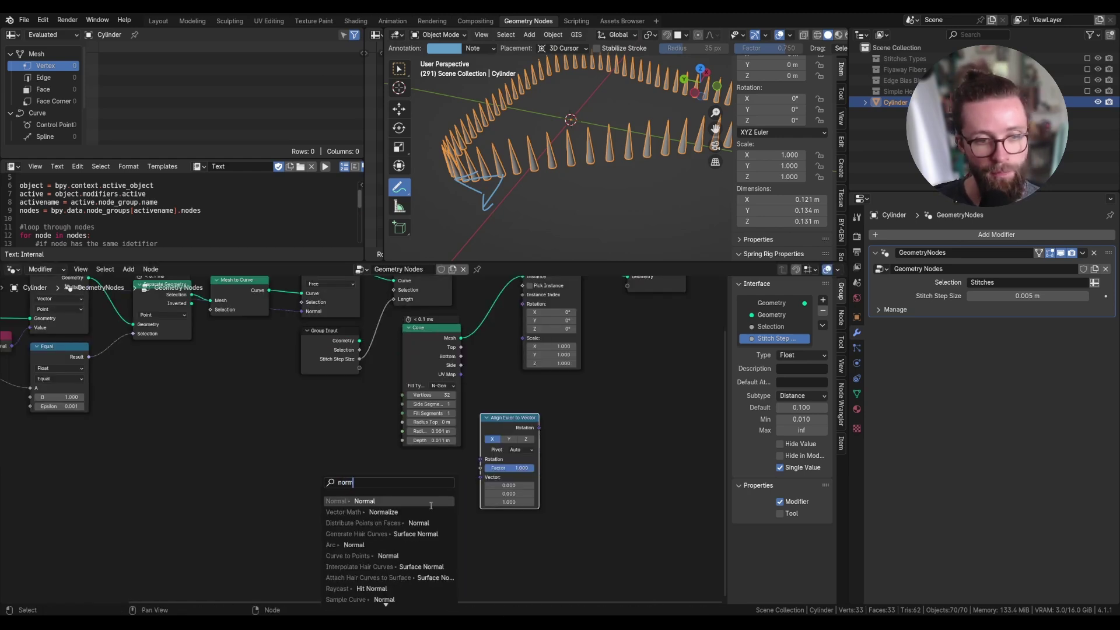
key("Return")
left_click(438, 493)
left_click(525, 438)
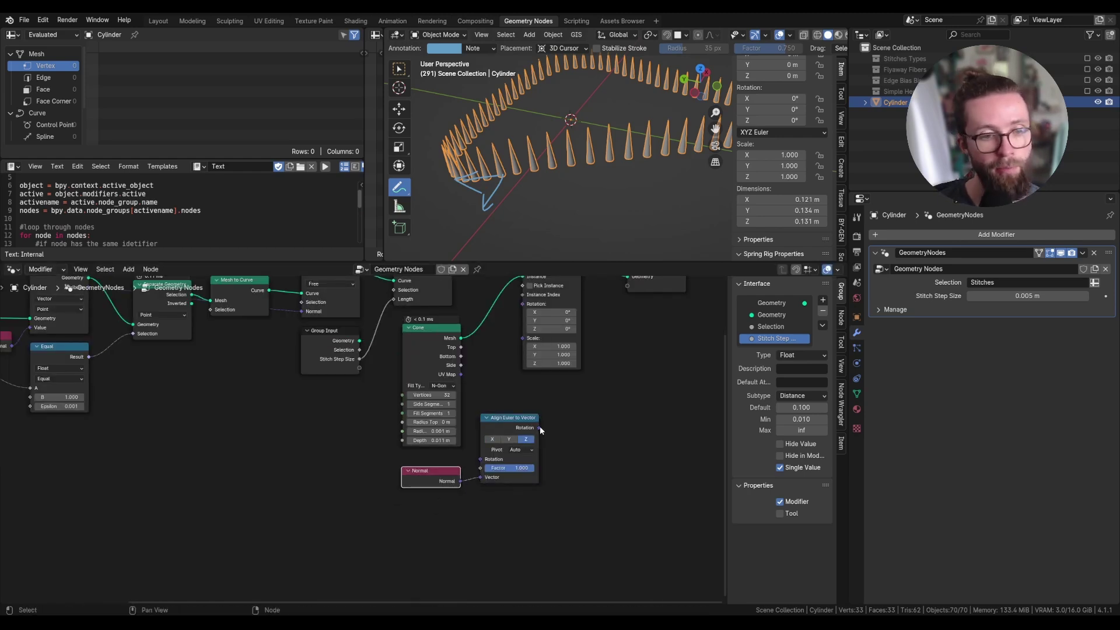
Step: Chain a second Align Euler to Vector node from the first one's Rotation and set its axis to Y
left_click_drag(539, 428, 588, 435)
type("align")
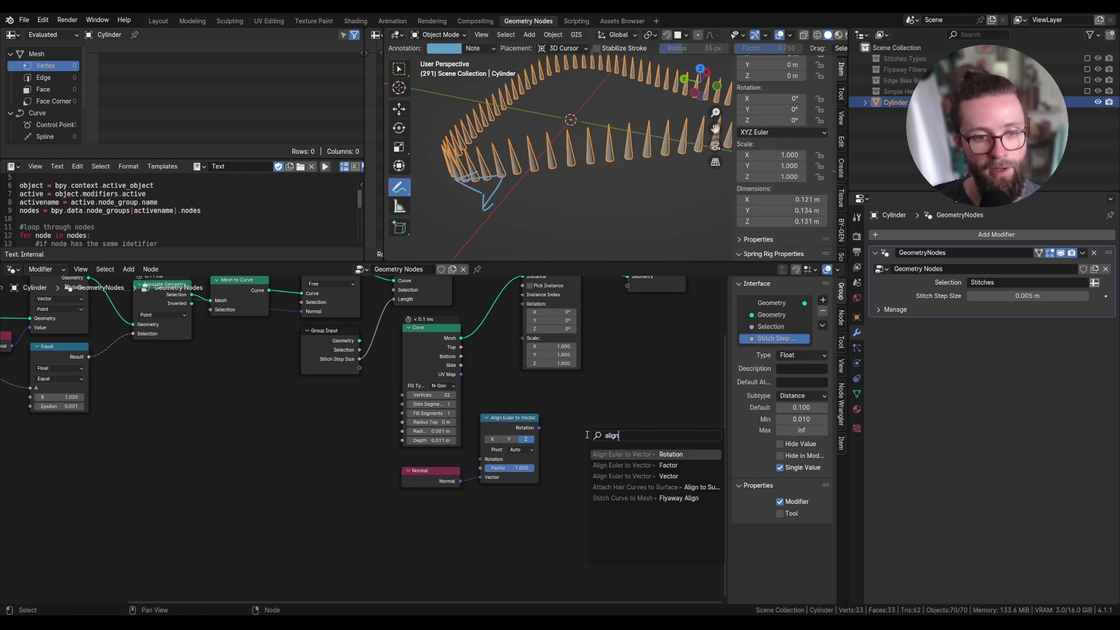
left_click(627, 454)
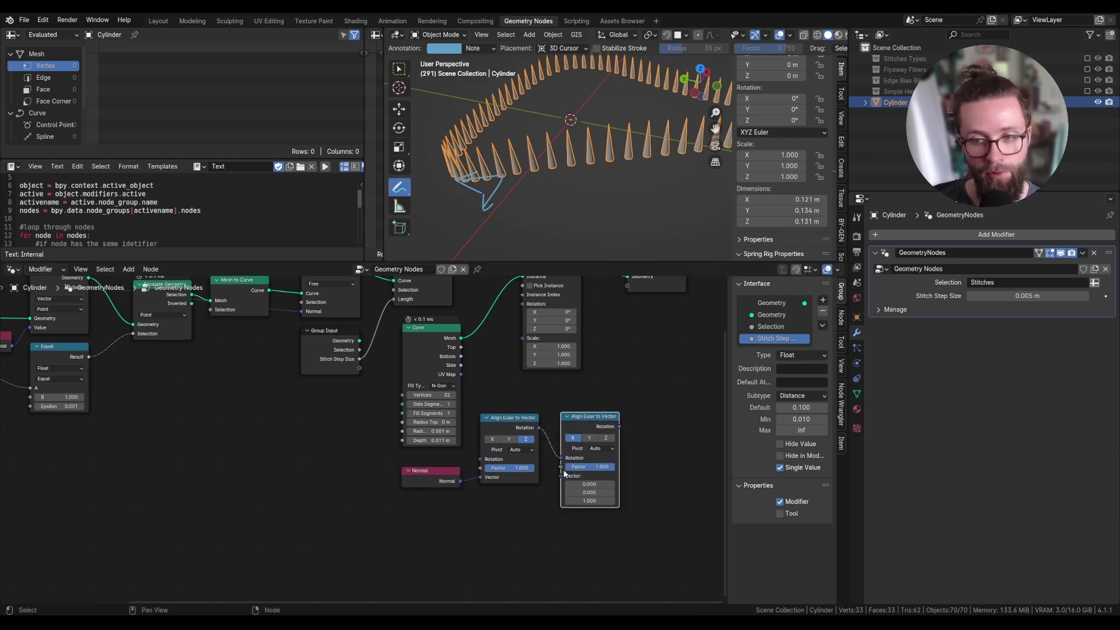
left_click(589, 437)
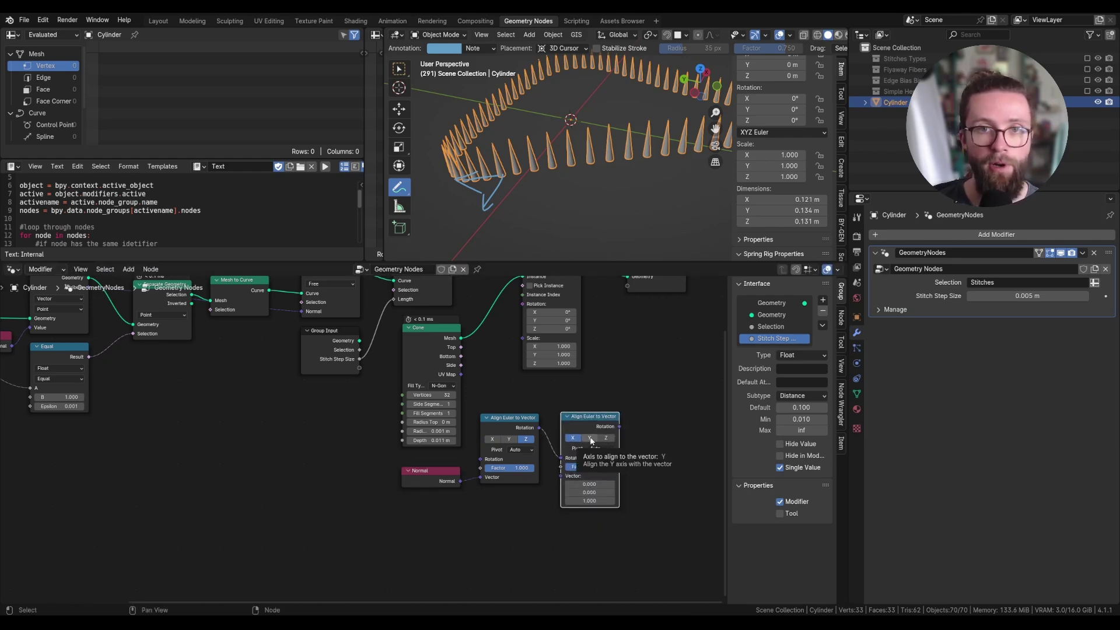
Step: Feed a Curve Tangent node into the second Align Euler to Vector and connect its Rotation to Instance on Points
left_click_drag(561, 476, 536, 509)
type("curve ta")
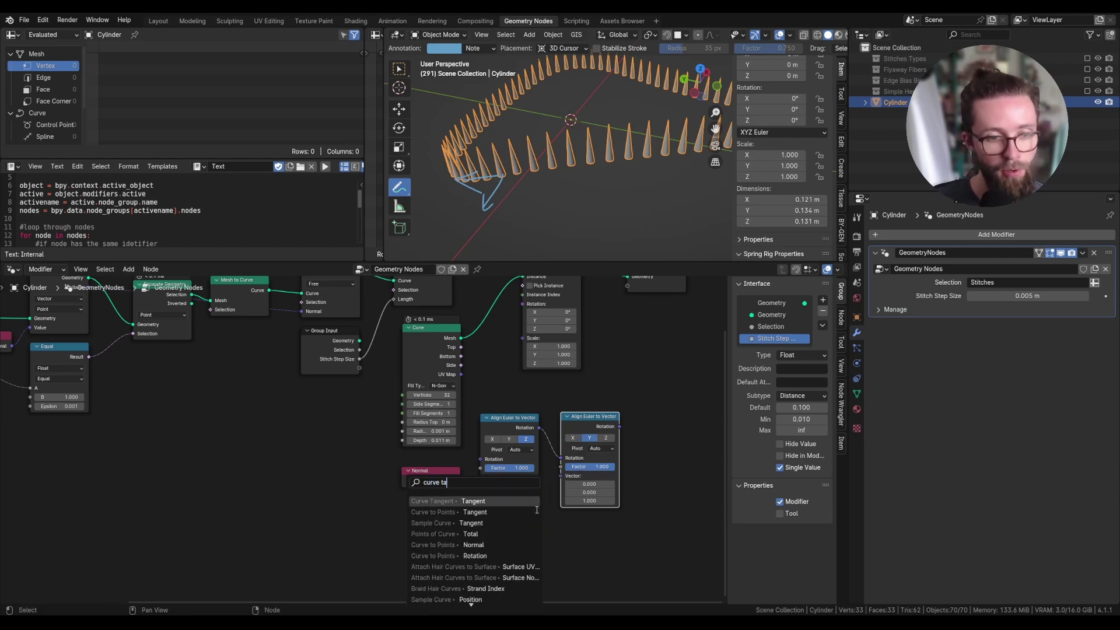
left_click(483, 501)
key("Home")
left_click_drag(543, 517, 451, 405)
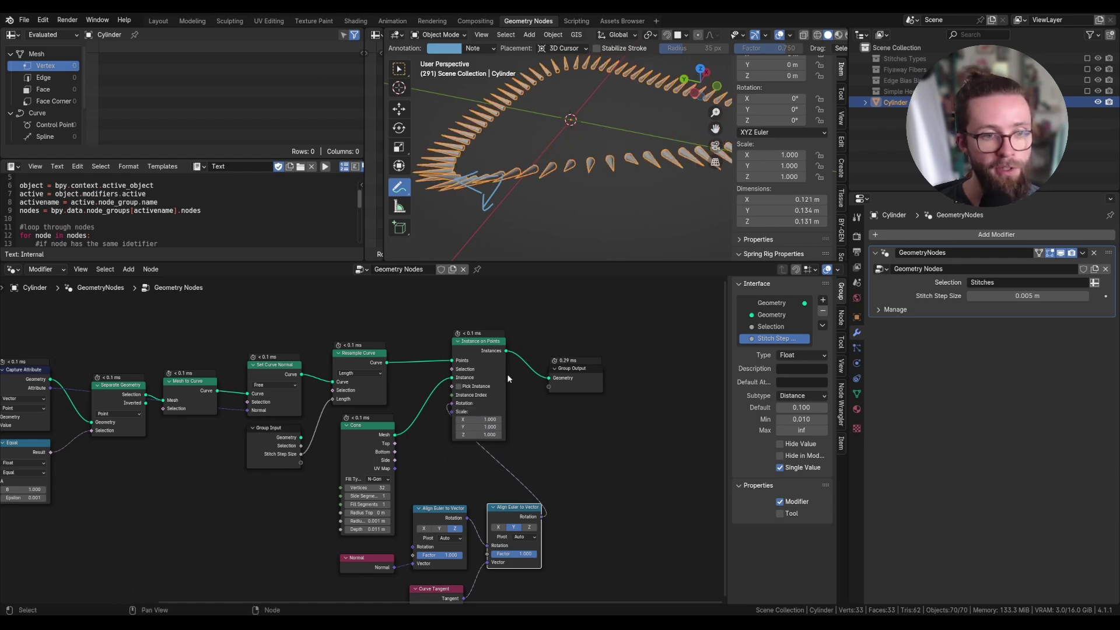
Step: Rearrange the Instance on Points, Group Output and alignment nodes, and erase the annotation in the viewport
scroll(506, 373, "down", 1)
left_click_drag(590, 425, 502, 353)
left_click_drag(490, 346, 668, 350)
left_click_drag(520, 567, 406, 521)
left_click_drag(450, 490, 538, 413)
middle_click_drag(537, 413, 506, 427)
left_click(585, 388)
scroll(585, 387, "down", 3)
mouse_move(544, 208)
left_mouse_down("ctrl")
mouse_move(537, 192)
mouse_move(533, 208)
left_mouse_up("ctrl")
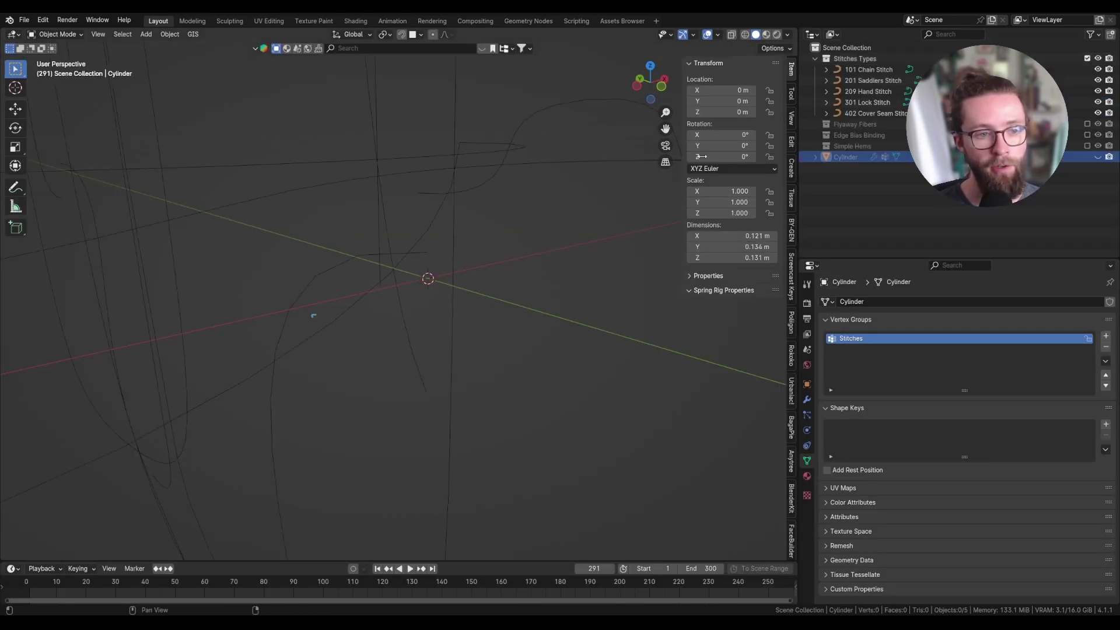
Step: Examine the 101 Chain, 201 Saddliers, 209 Hand and 301 Lock Stitch curves in the Layout workspace from several angles
scroll(426, 216, "down", 6)
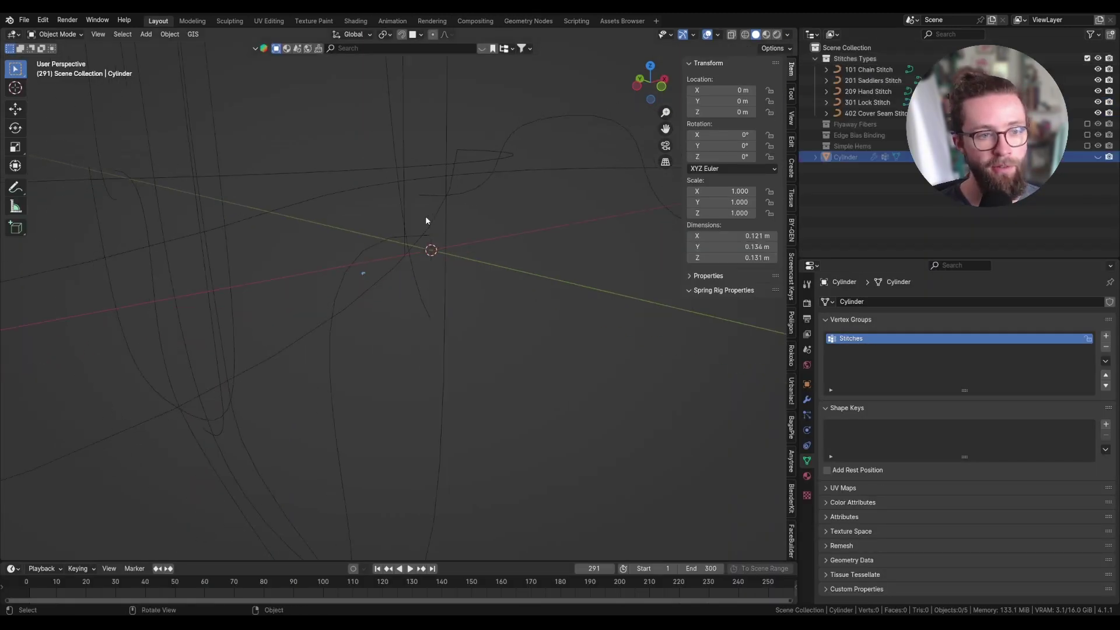
middle_click_drag(427, 211, 377, 289)
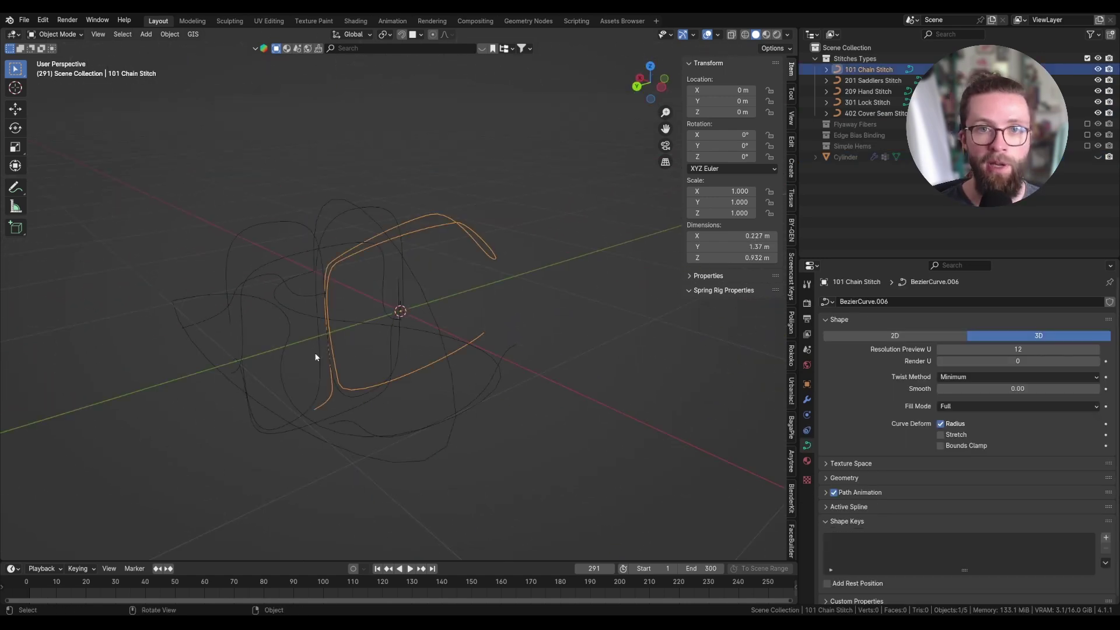
middle_click_drag(366, 368, 374, 370)
middle_click_drag(320, 397, 324, 393)
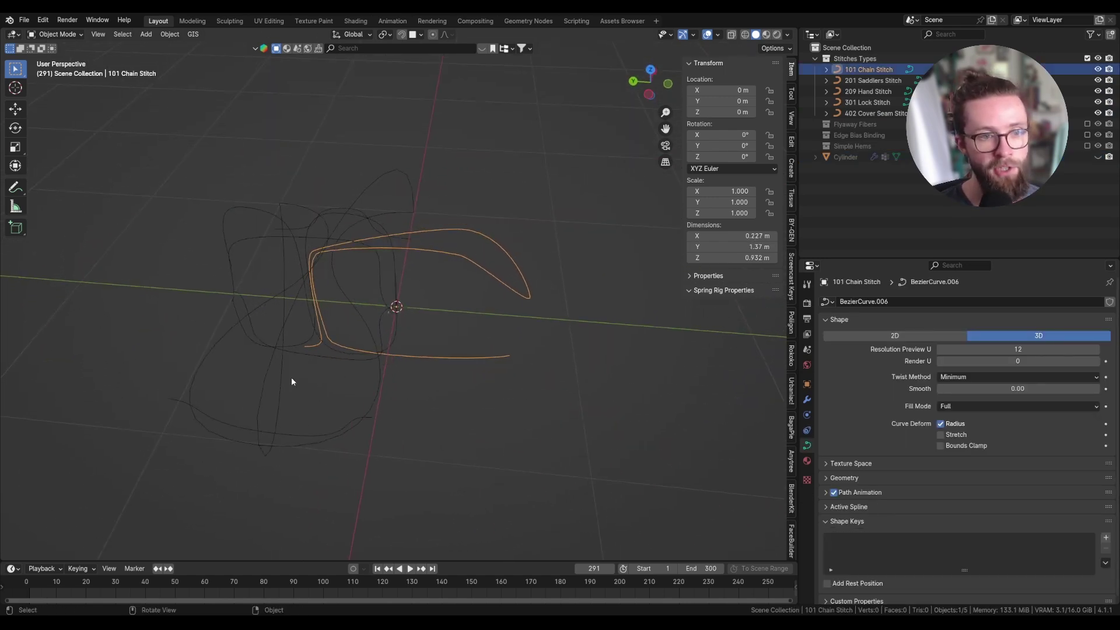
left_click(880, 80)
middle_click_drag(496, 245, 654, 292)
left_click(873, 91)
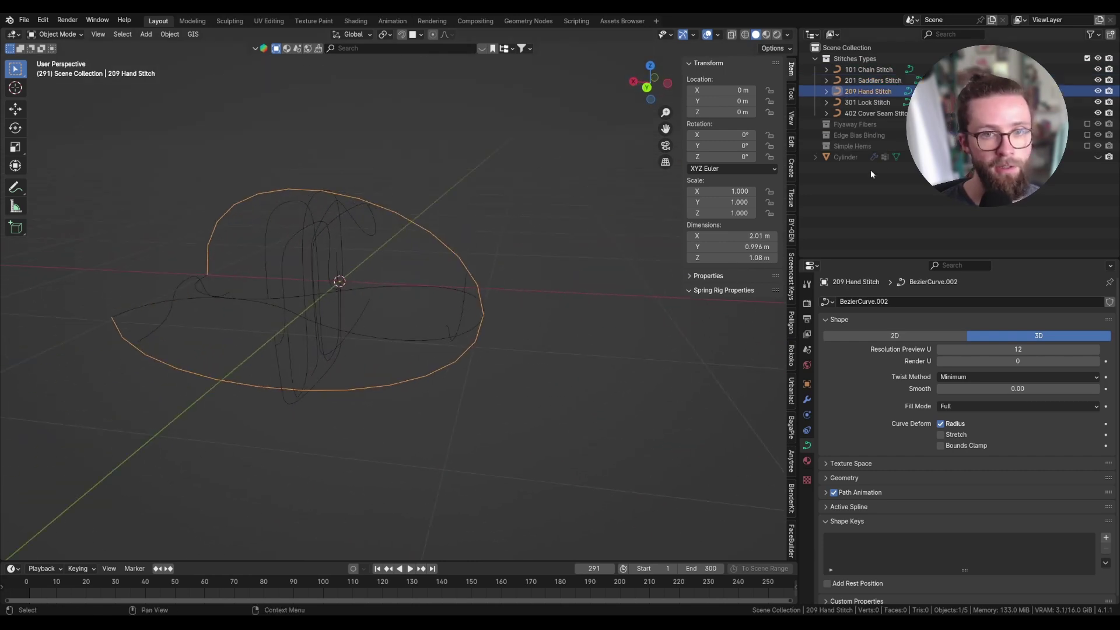
left_click(867, 102)
middle_click_drag(332, 327, 233, 295)
Step: Select the 402 Cover Seam Stitch curve and inspect its shape from several angles
left_click(875, 113)
middle_click_drag(397, 233, 545, 348)
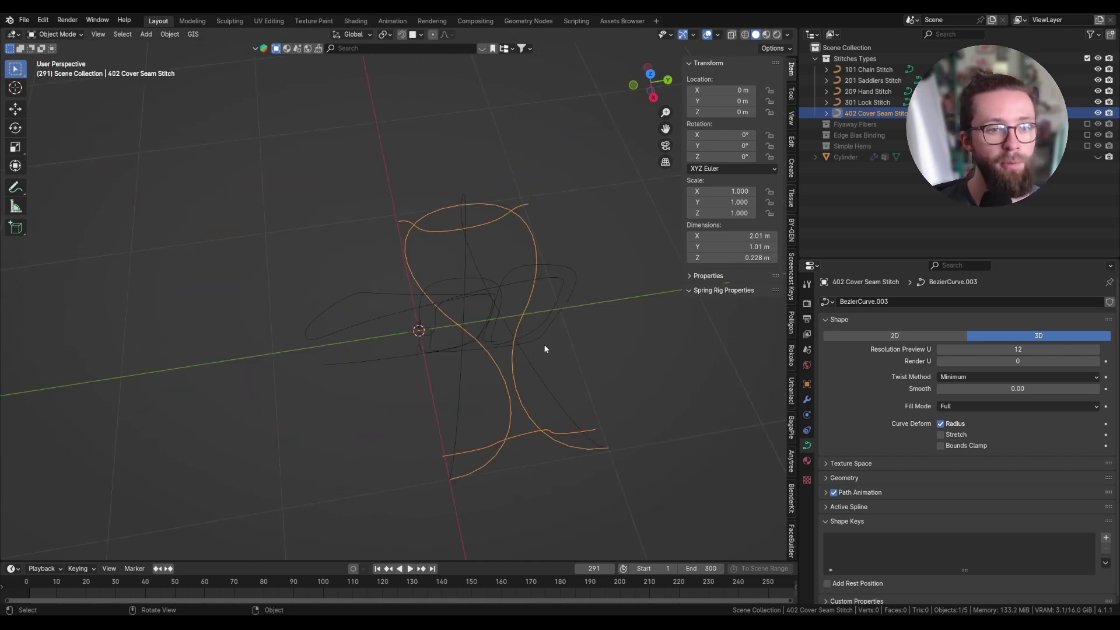
middle_click_drag(545, 349, 309, 307)
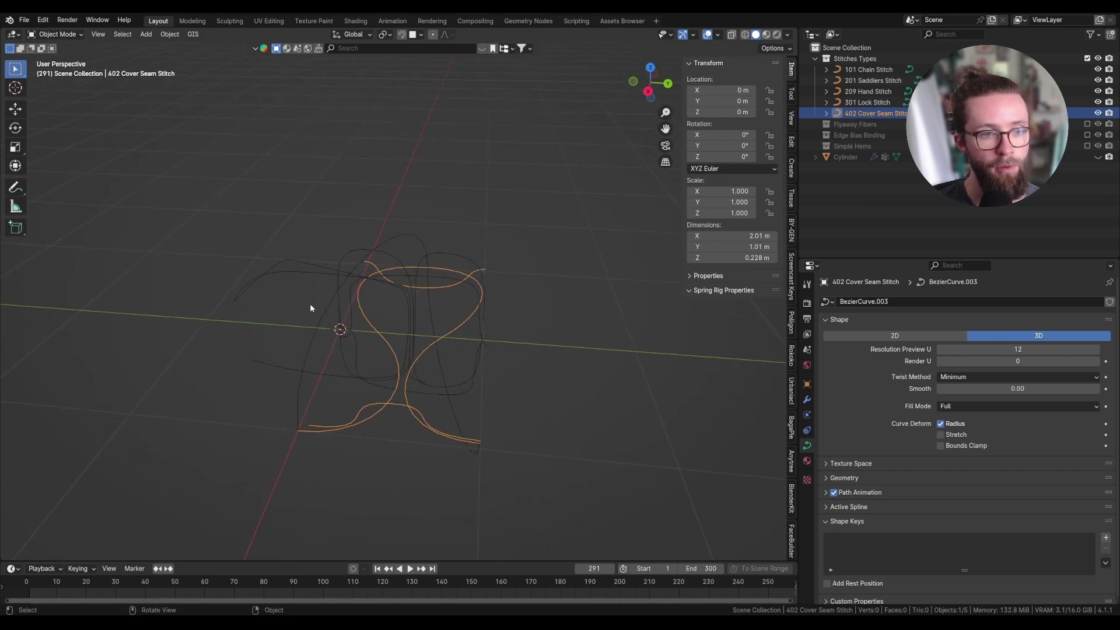
middle_click_drag(419, 339, 365, 198)
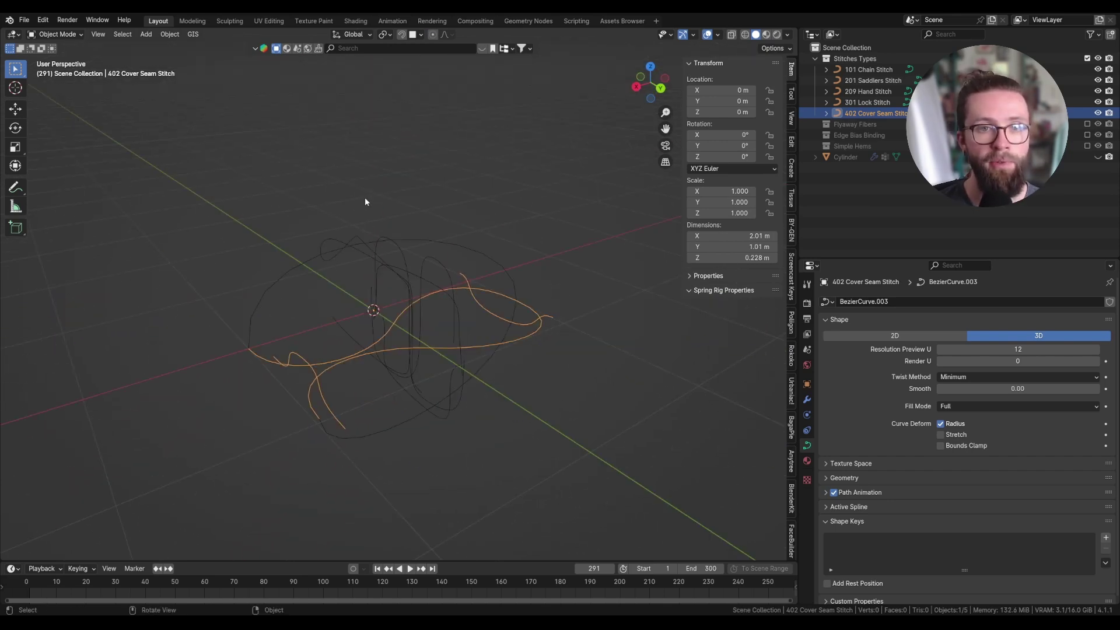
Step: Enter Edit Mode on the 402 Cover Seam Stitch curve and show its normals
middle_click_drag(381, 304, 389, 334)
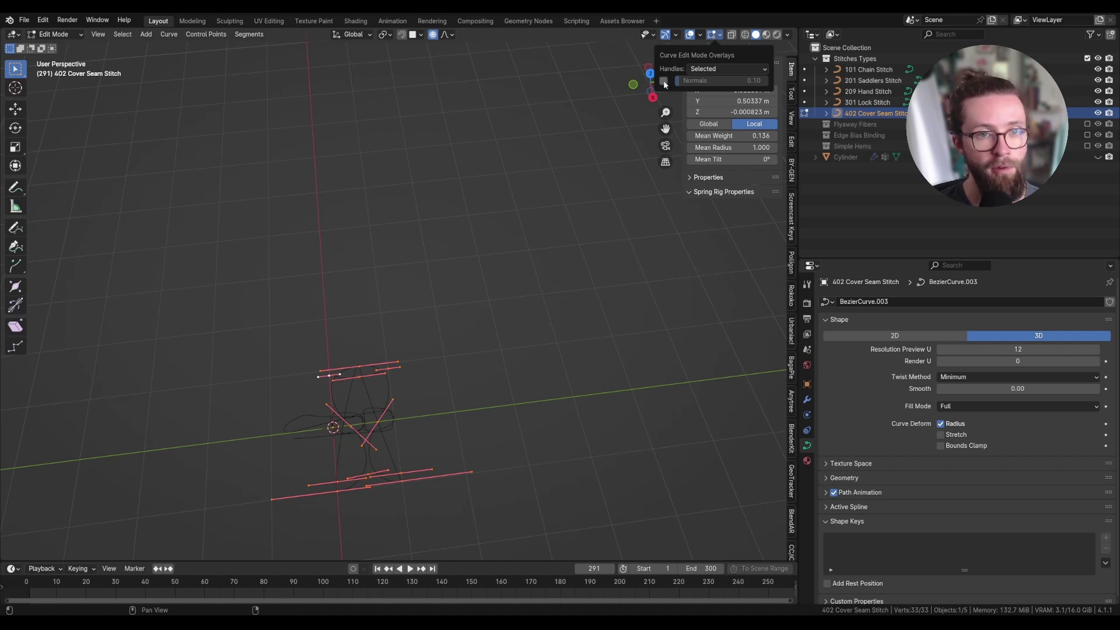
left_click(664, 81)
scroll(368, 408, "up", 3)
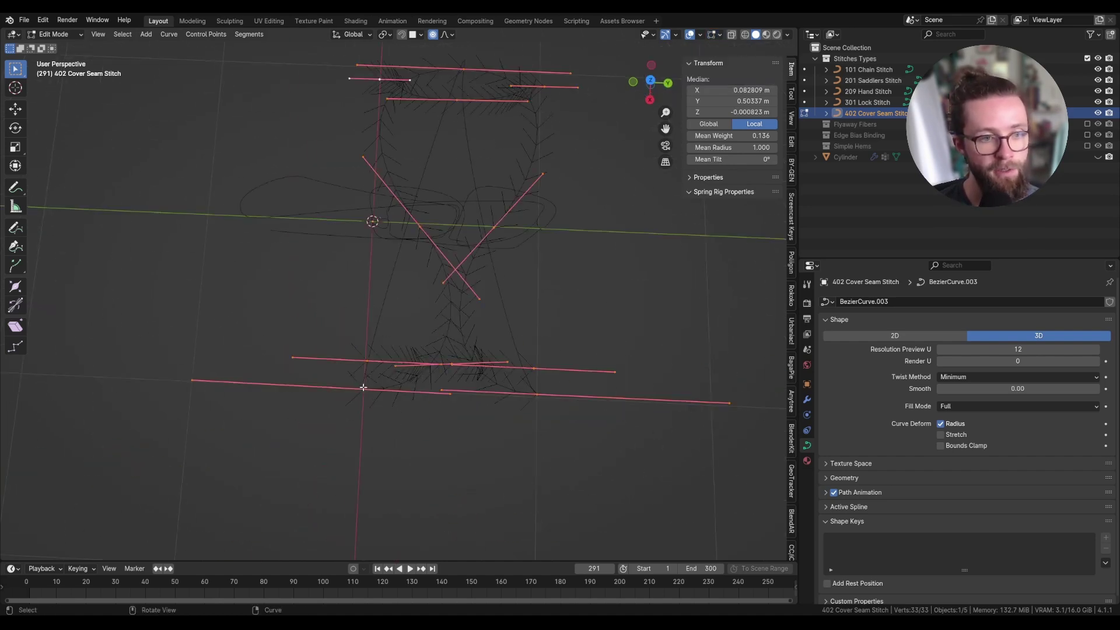
Step: Try moving the selected control point of the 402 Cover Seam Stitch curve with proportional editing
key("ctrl+z")
key("g")
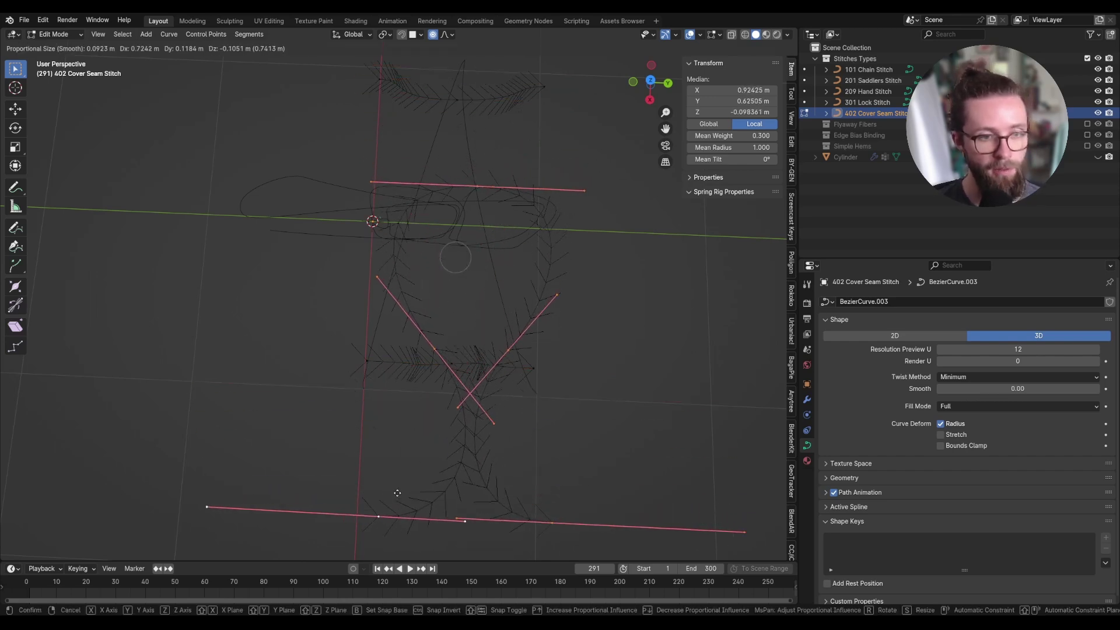
right_click(349, 340)
key("ctrl+z")
middle_click_drag(383, 252, 355, 353, "shift")
middle_click_drag(388, 296, 397, 213)
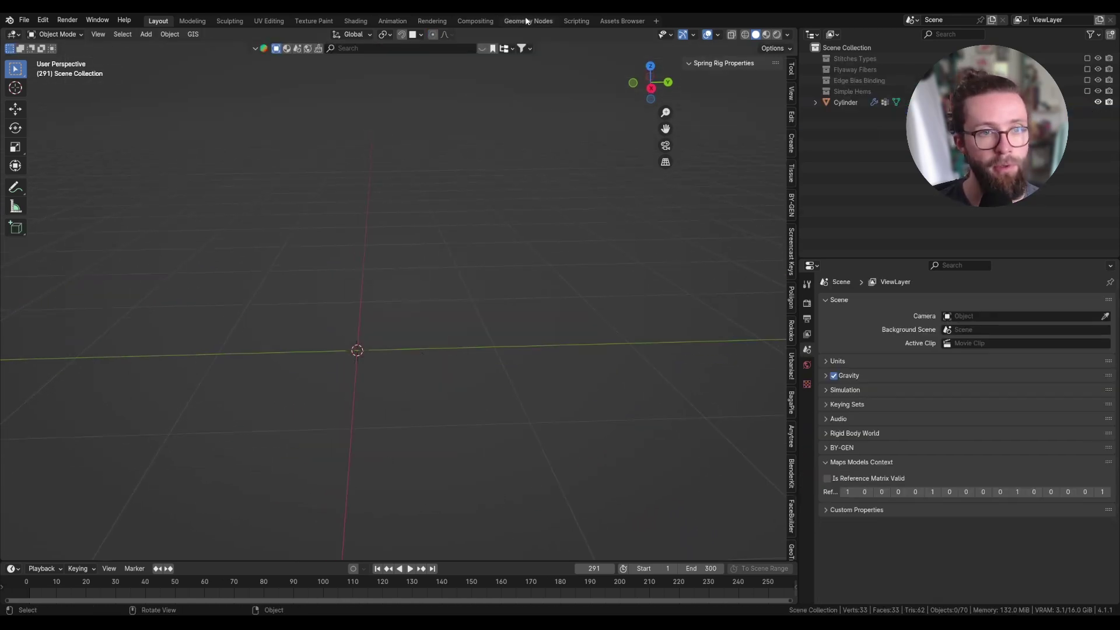
Step: In the Geometry Nodes workspace, bring the Stitches Types collection into the Cylinder's node tree as a Collection Info node
left_click(526, 22)
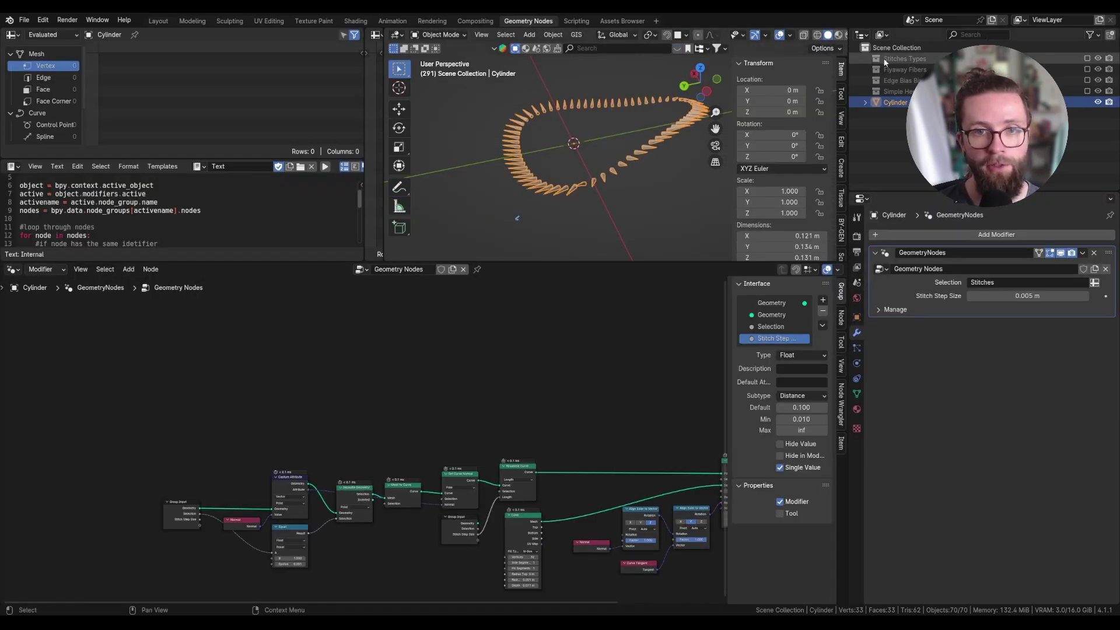
left_click_drag(891, 57, 395, 358)
scroll(395, 358, "up", 1)
scroll(395, 358, "up", 2)
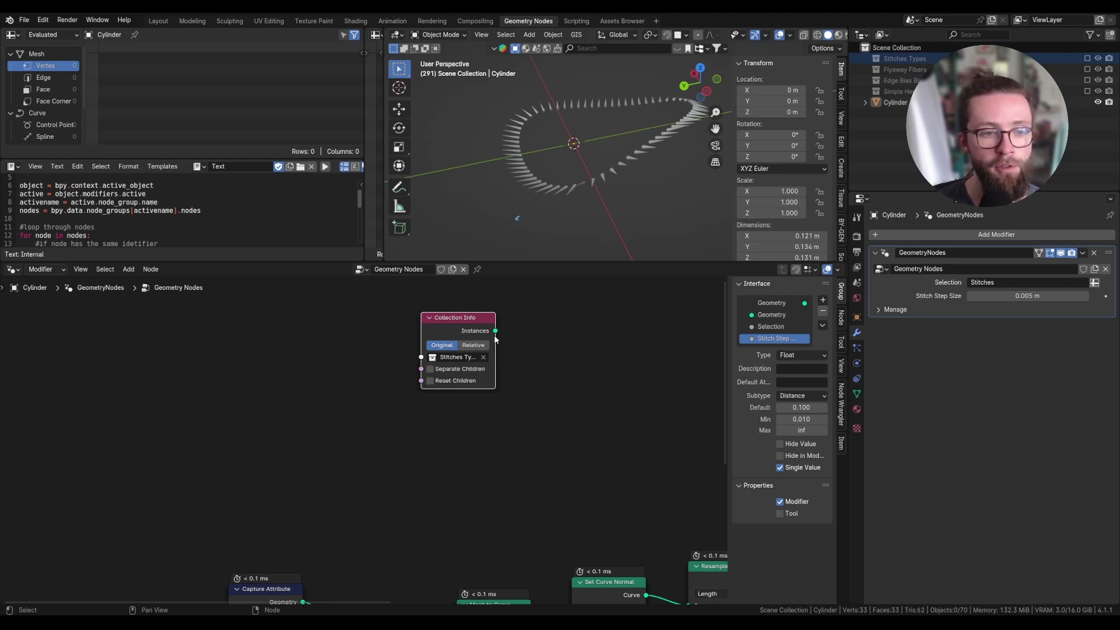
Step: Enable Separate Children and Reset Children on Collection Info, and feed its instances into a new Separate Geometry node set to Instance
left_click_drag(495, 331, 580, 379)
type("sepa")
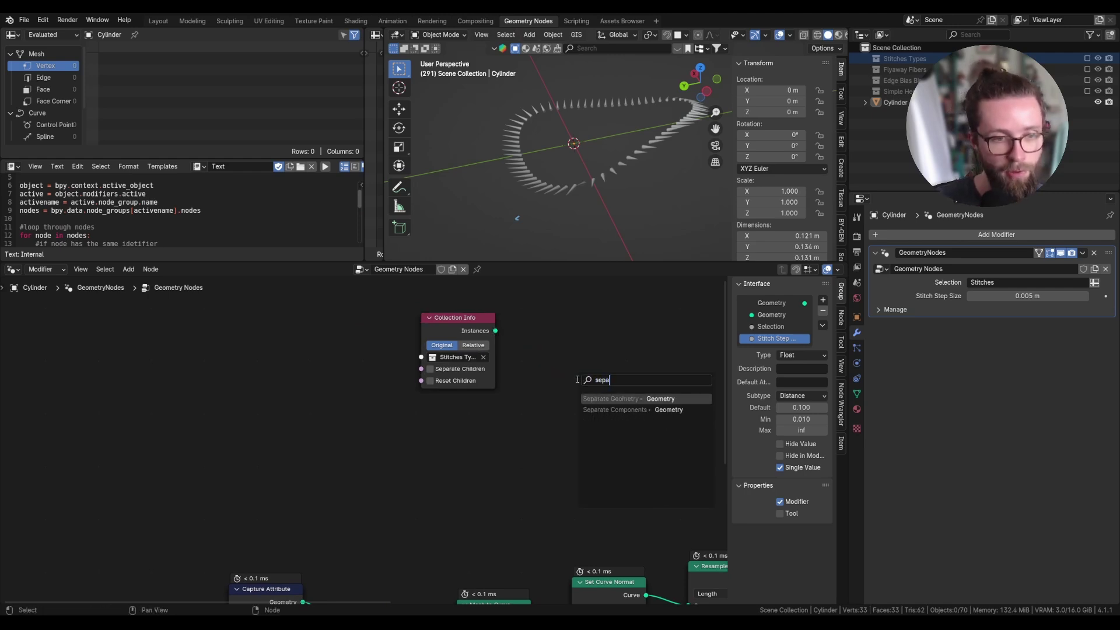
left_click(615, 398)
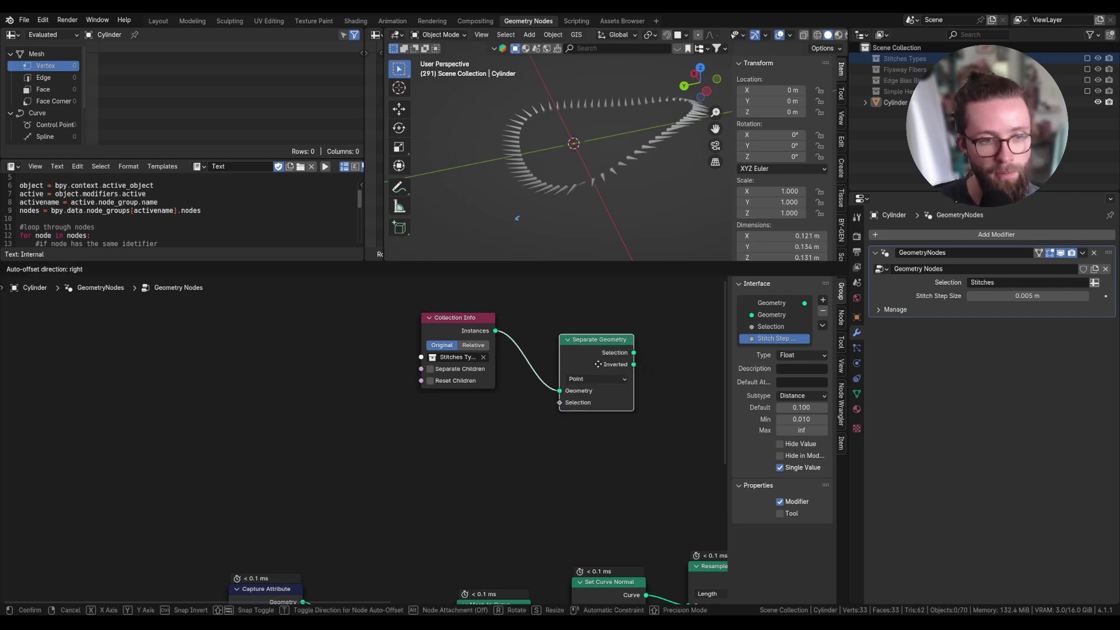
left_click(452, 369)
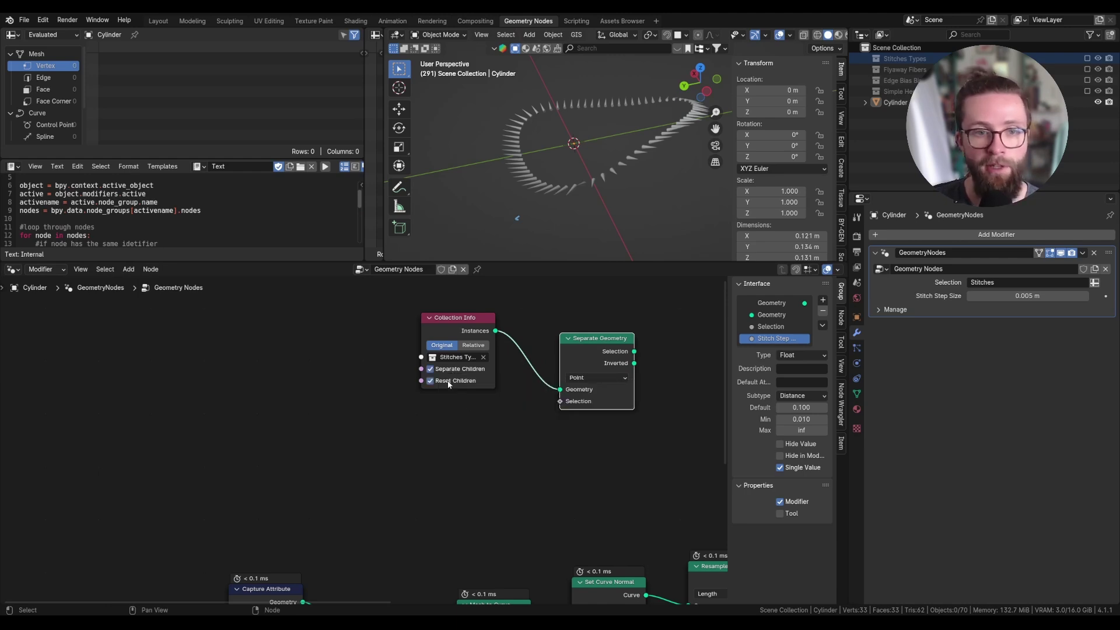
left_click_drag(593, 370, 575, 368)
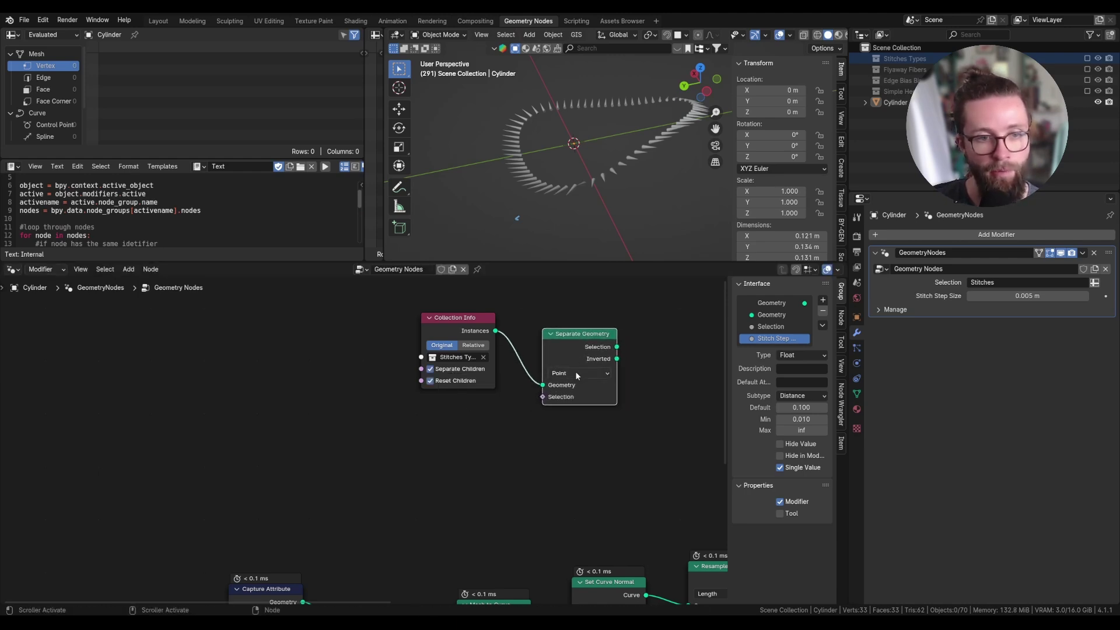
left_click(579, 374)
left_click(570, 444)
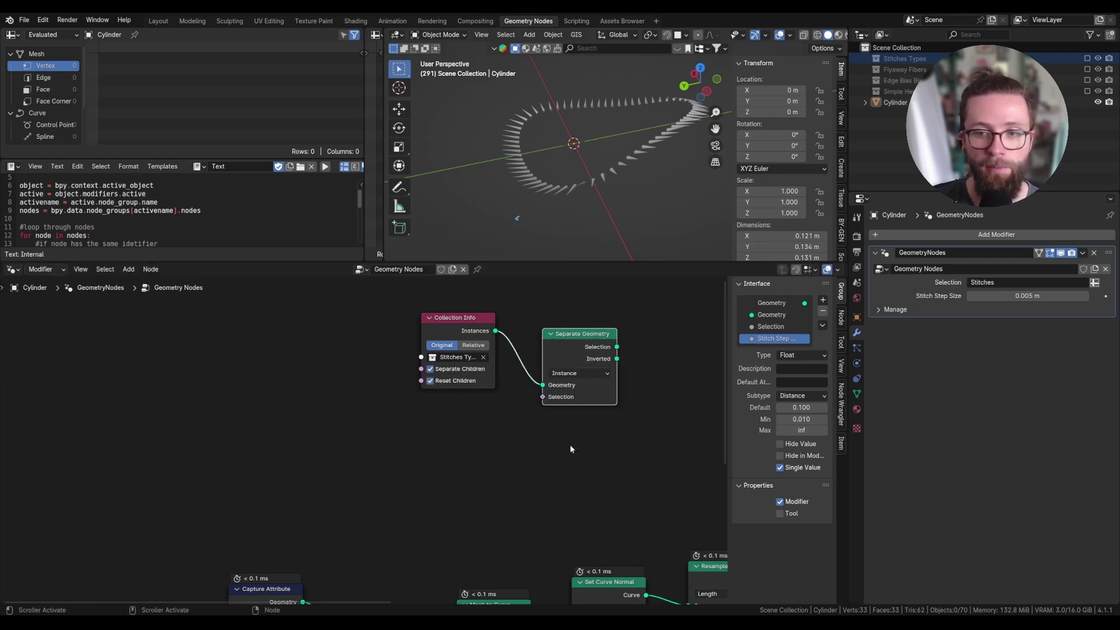
Step: Drive the new Separate Geometry node's Selection with an Index node compared through an integer Equal node
scroll(604, 344, "down", 1)
scroll(604, 344, "up", 2)
key("shift+a")
type("inde")
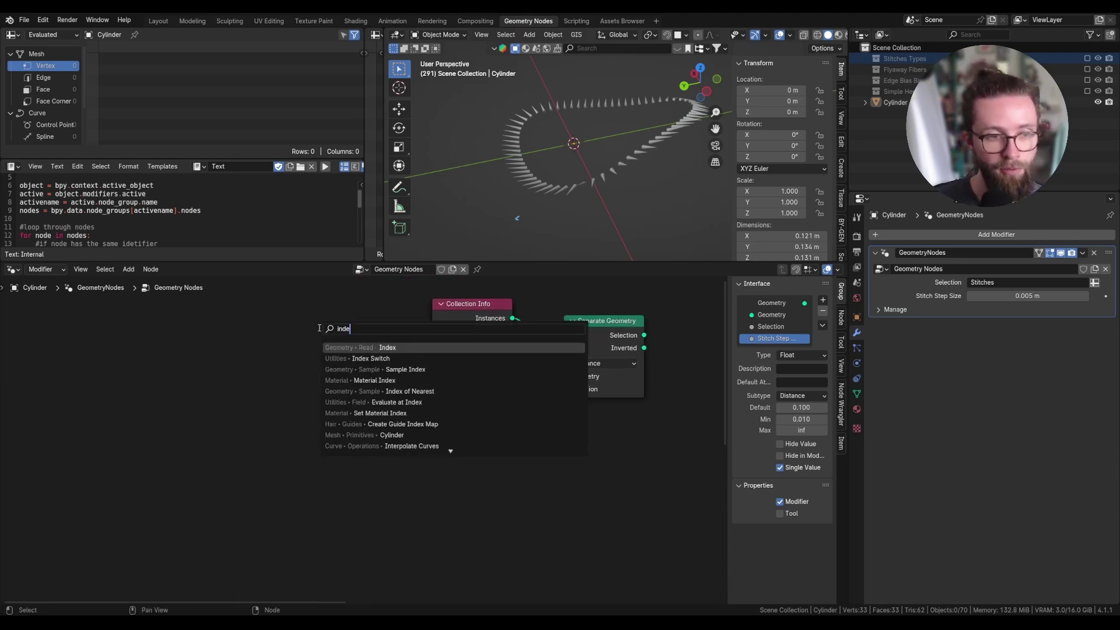
key("Return")
left_click(469, 458)
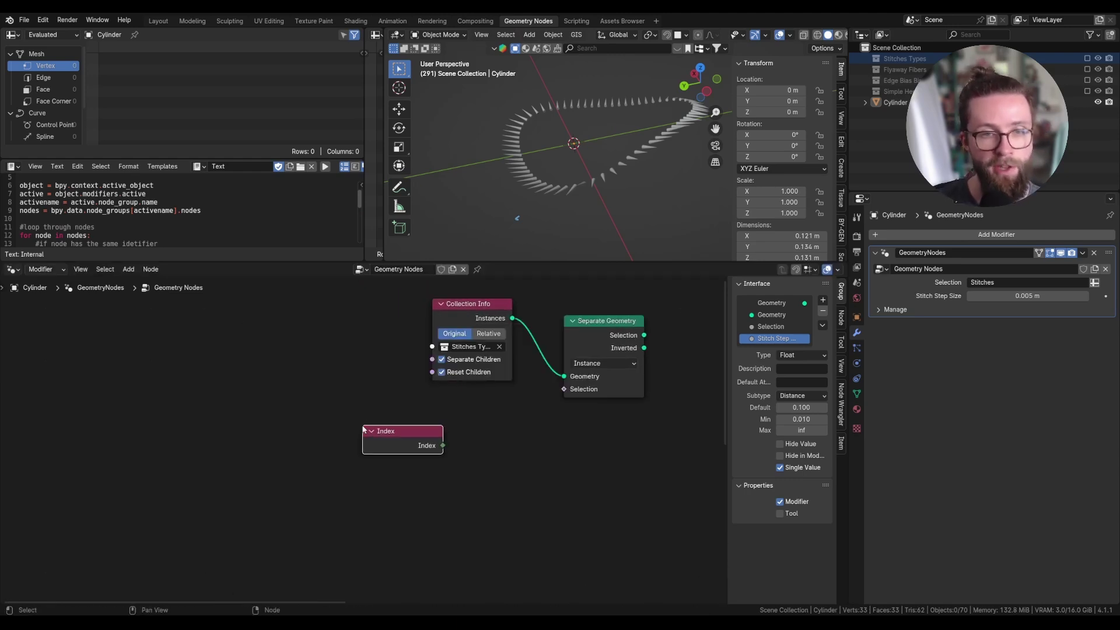
left_click_drag(443, 445, 484, 459)
type("equa")
key("Return")
left_click(484, 459)
middle_click_drag(368, 381, 392, 387)
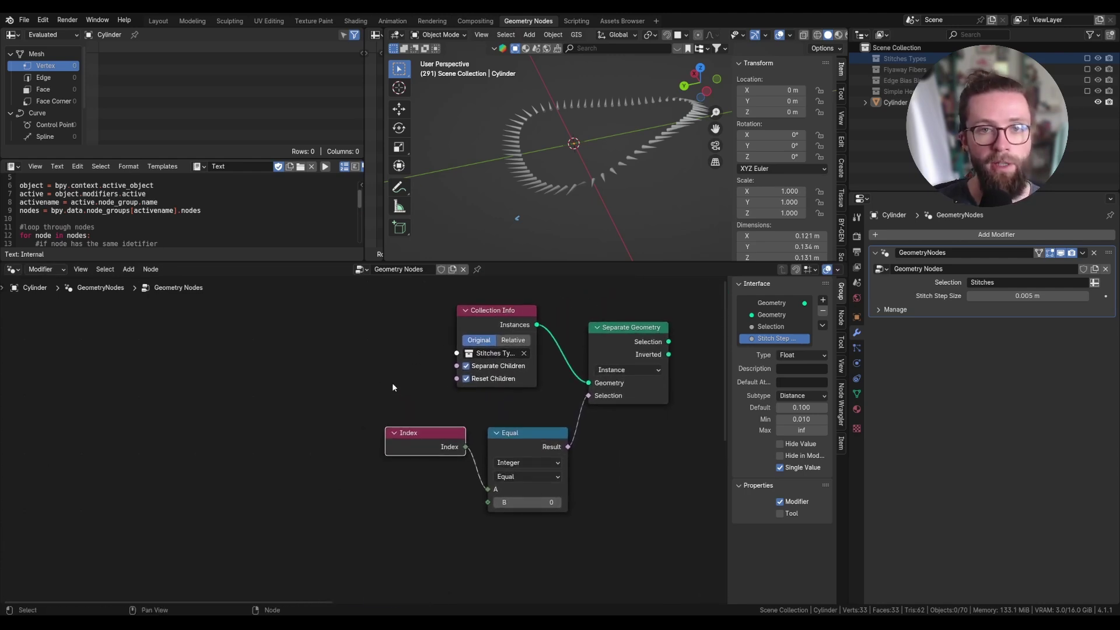
Step: Add a Menu Switch node and place it in front of the Index node
key("shift+a")
type("menu s")
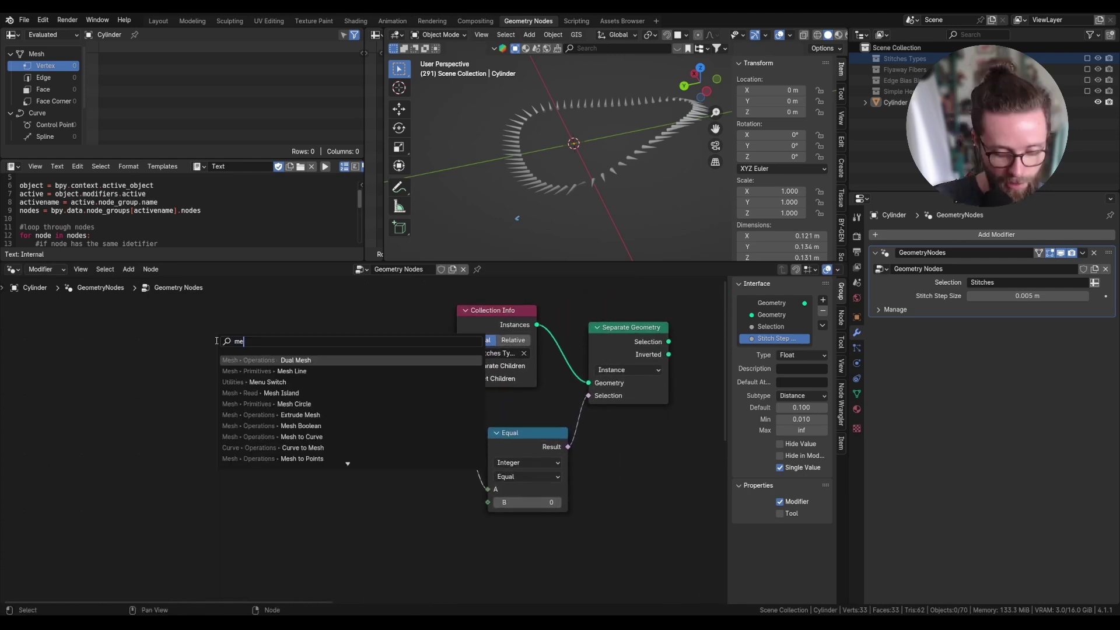
key("Return")
left_click(283, 469)
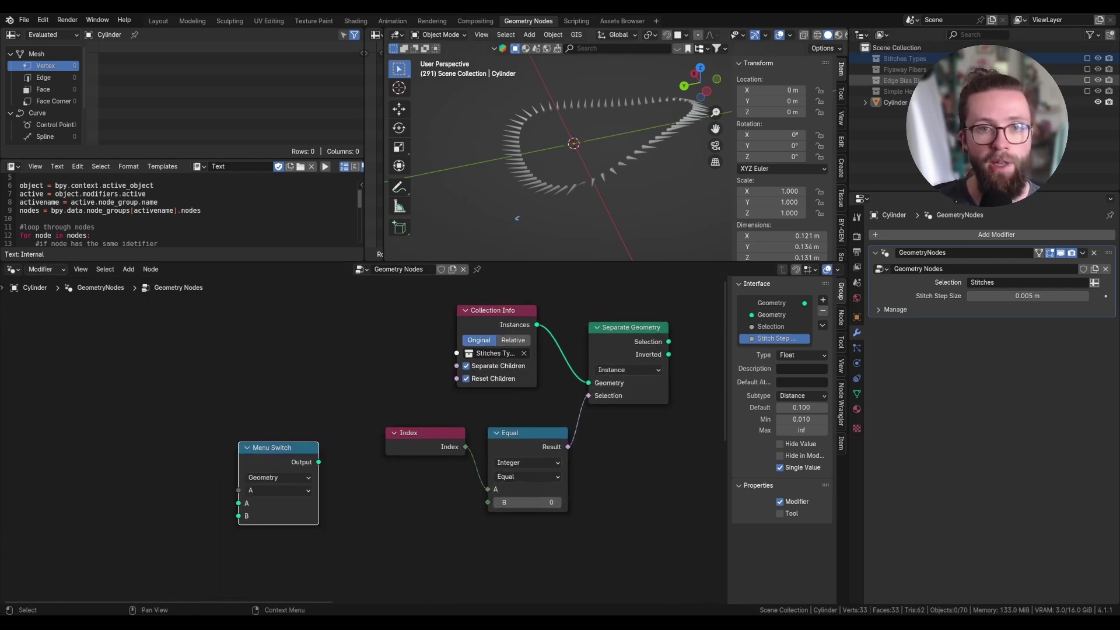
key("g")
left_click(290, 459)
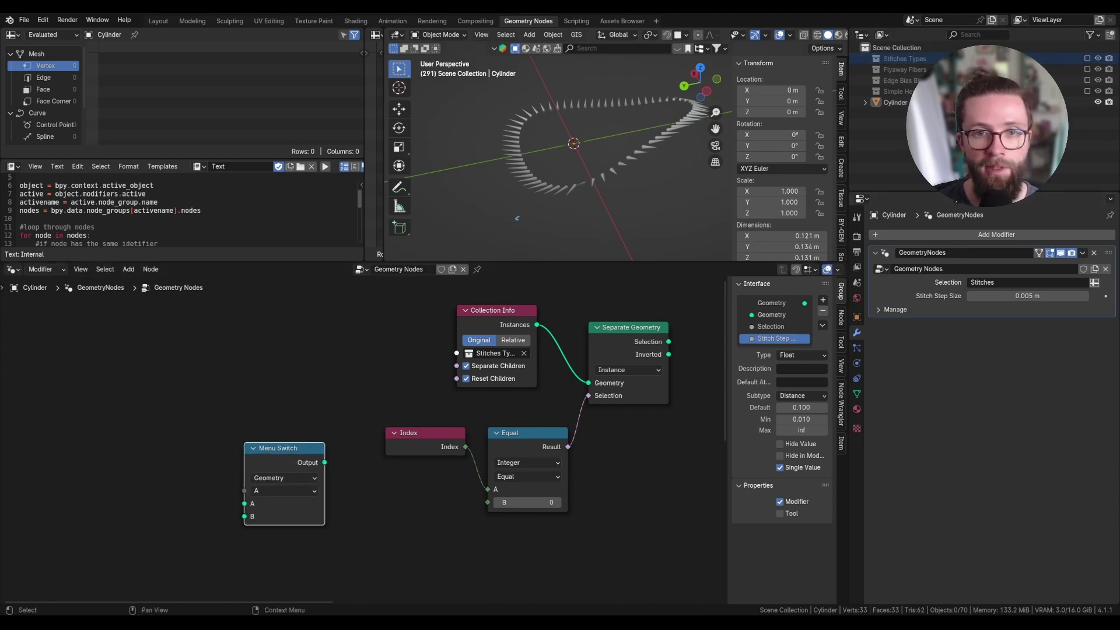
Step: Enable the Stitches Types collection and name five Menu Switch items 101 Chain Stitch, 201 Saddliers Stitch, 209 Hand Stitch, 301 Lock Stitch and 402 Cover Seam Stitch
left_click(1087, 59)
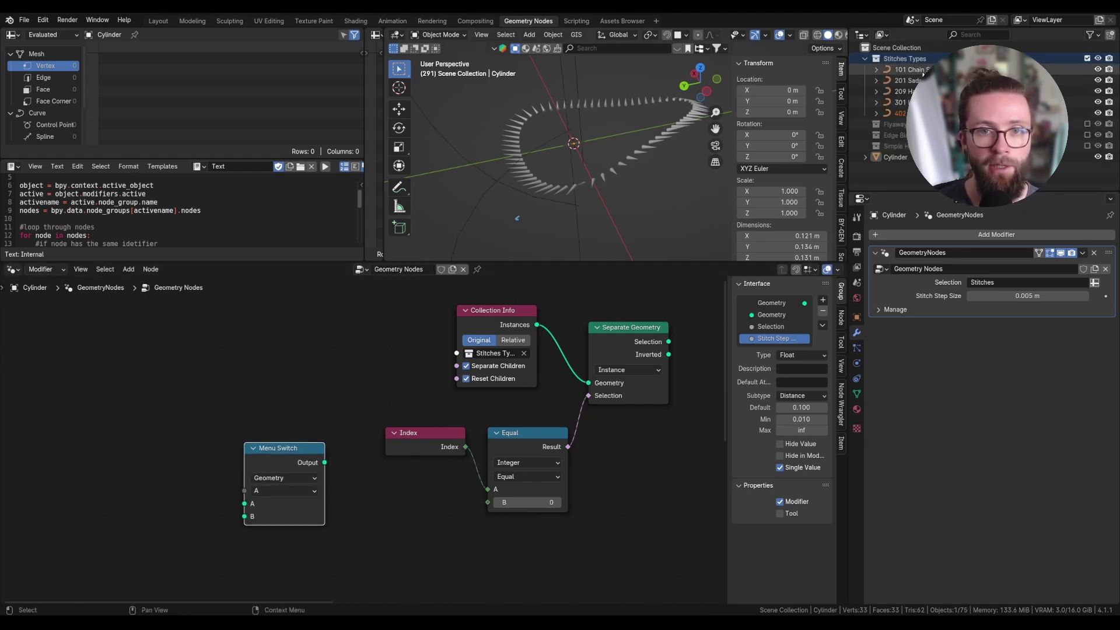
scroll(303, 432, "up", 3)
scroll(338, 358, "down", 2)
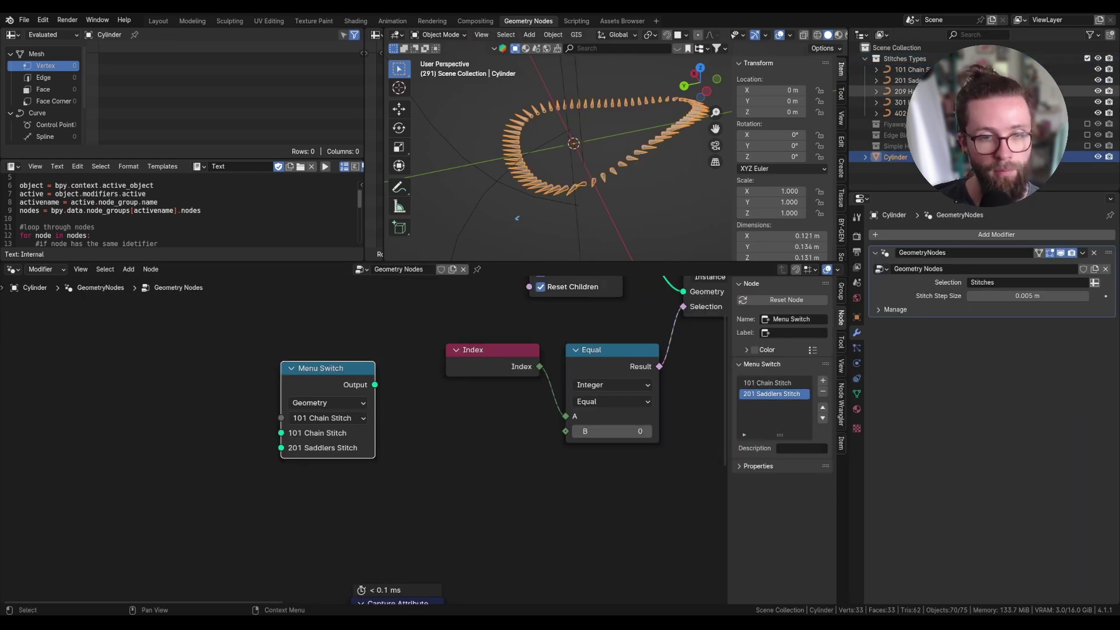
left_click(822, 381)
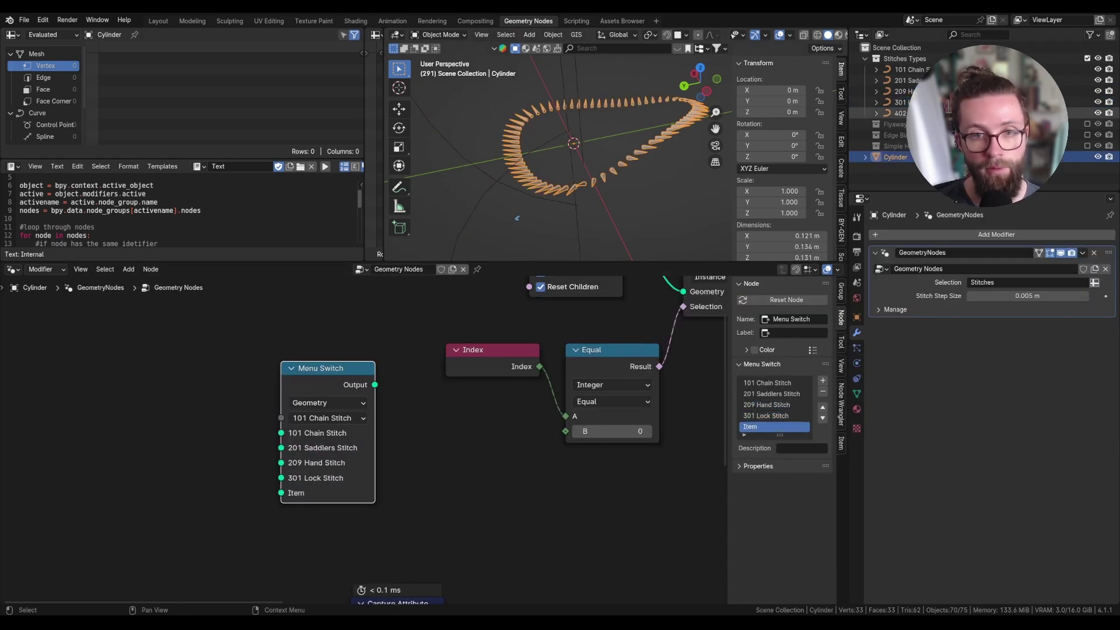
double_click(761, 426)
type("402 Cover Seam Stitch")
key("Return")
Step: Set the Menu Switch to Integer, number its five stitch items 0 to 4, and connect its output to the Equal node's B input
left_click(335, 404)
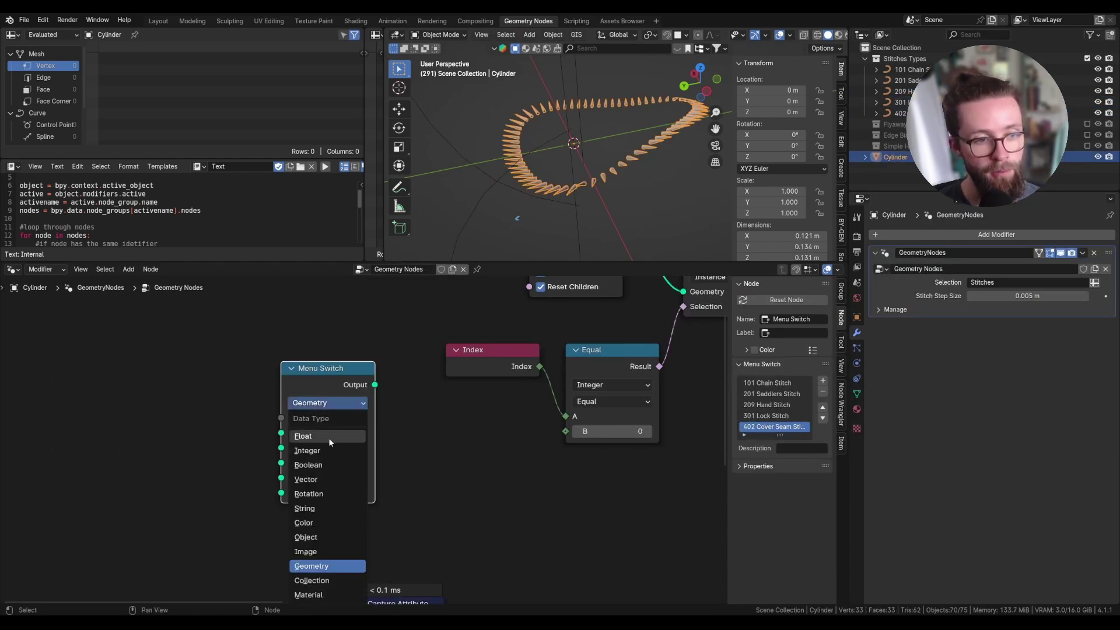
left_click(324, 451)
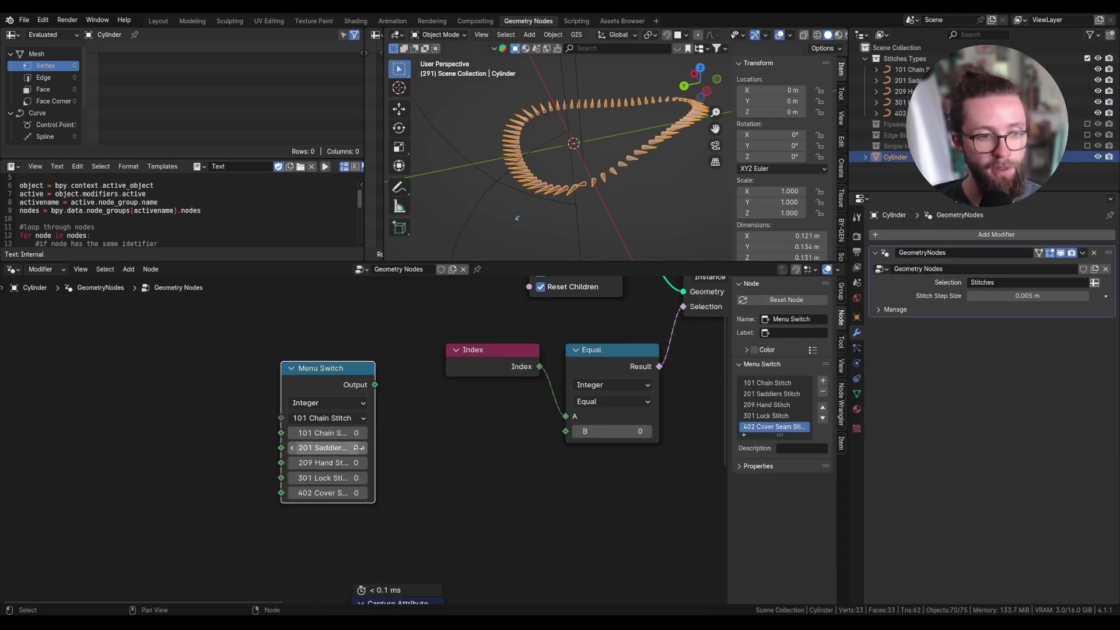
left_click(364, 449)
left_click(365, 466)
left_click(365, 466)
left_click(363, 478)
left_click(363, 478)
left_click(363, 478)
left_click(363, 493)
left_click(363, 492)
left_click(362, 493)
left_click(362, 493)
left_click_drag(375, 385, 565, 431)
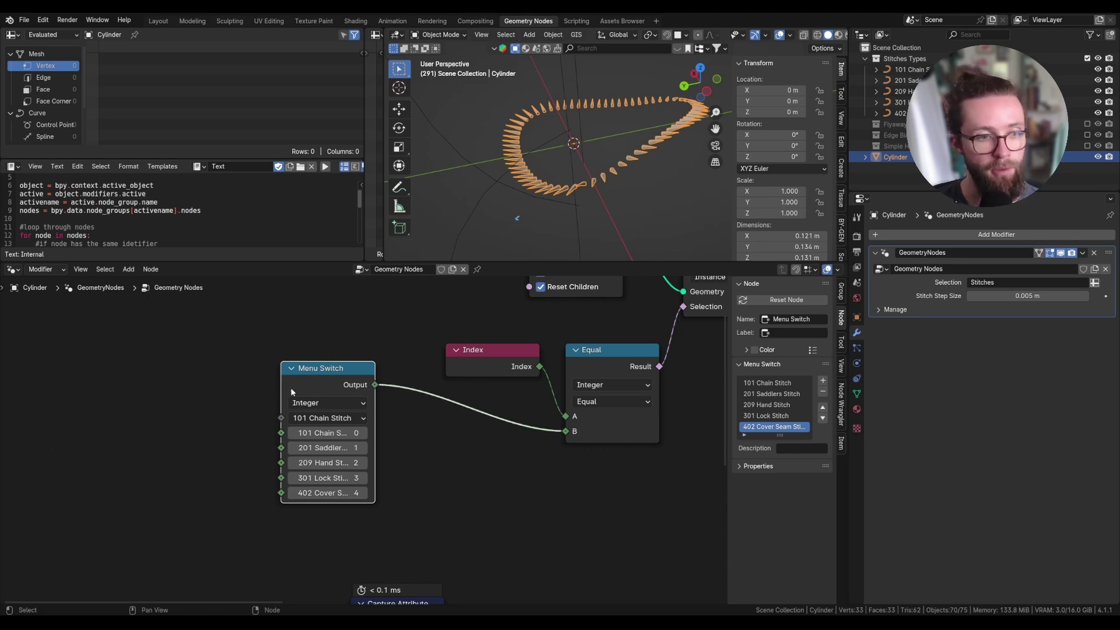
Step: Move the Menu Switch below the Index node and expose its Menu input through a new Group Input node
left_click_drag(313, 378, 458, 415)
left_click(405, 404)
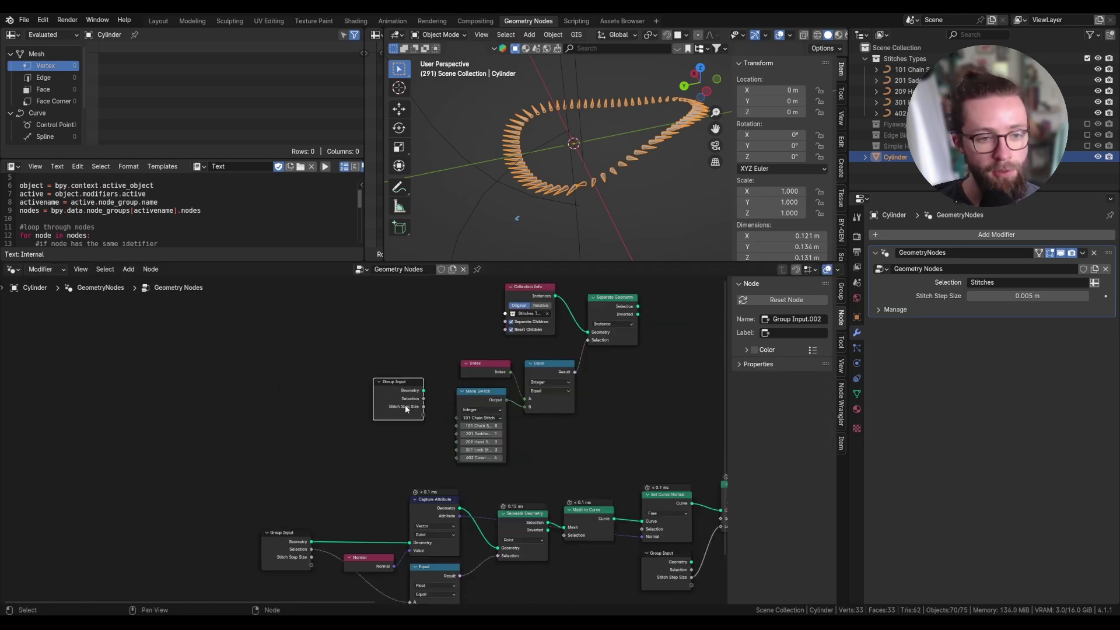
scroll(417, 415, "up", 4)
left_click_drag(425, 416, 500, 422)
left_click(1044, 310)
left_click(1044, 310)
scroll(545, 383, "down", 3)
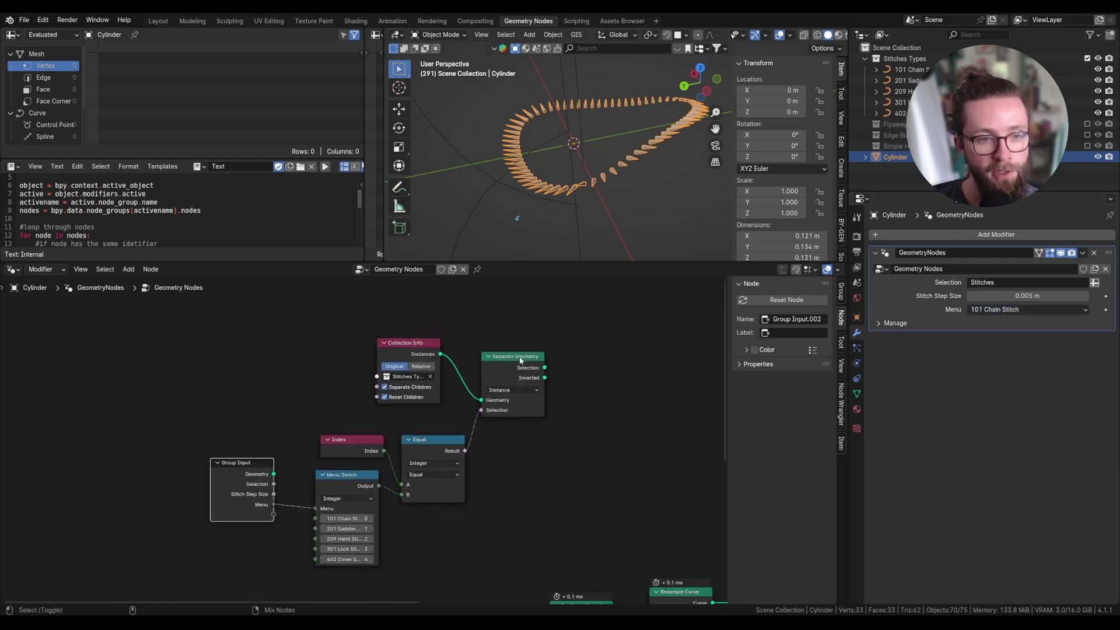
Step: Preview the separated stitch instances with a Viewer node and choose 209 Hand Stitch in the modifier
left_click(519, 359, "ctrl+shift")
left_click(1010, 310)
left_click(1010, 346)
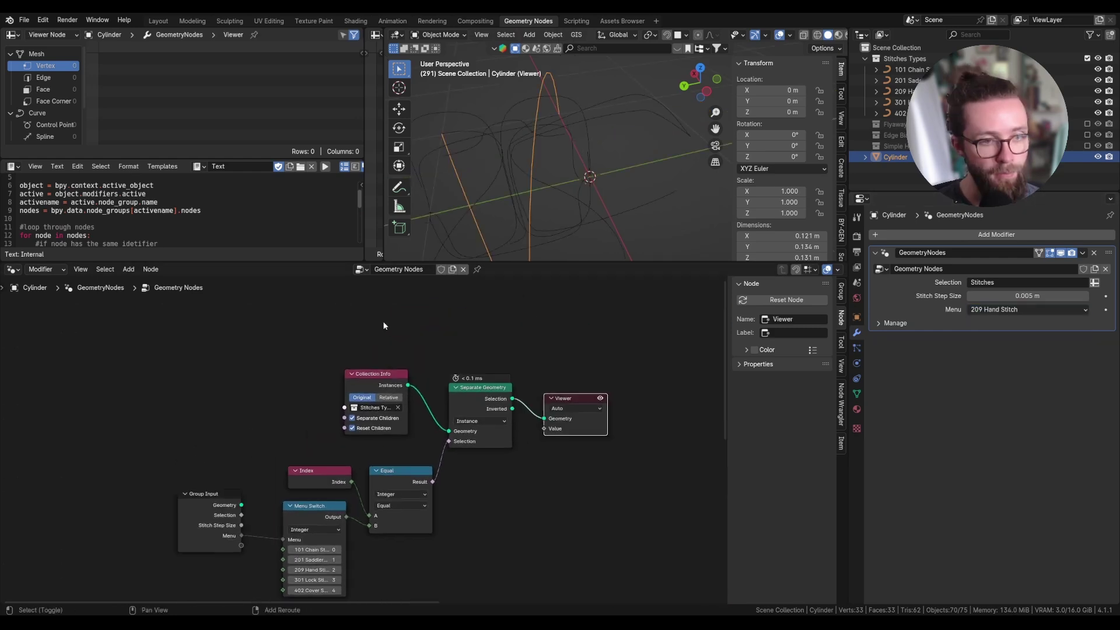
Step: Add an Object Info node above Collection Info and expose its Object input through the Group Input node
key("shift+a")
left_click(381, 320)
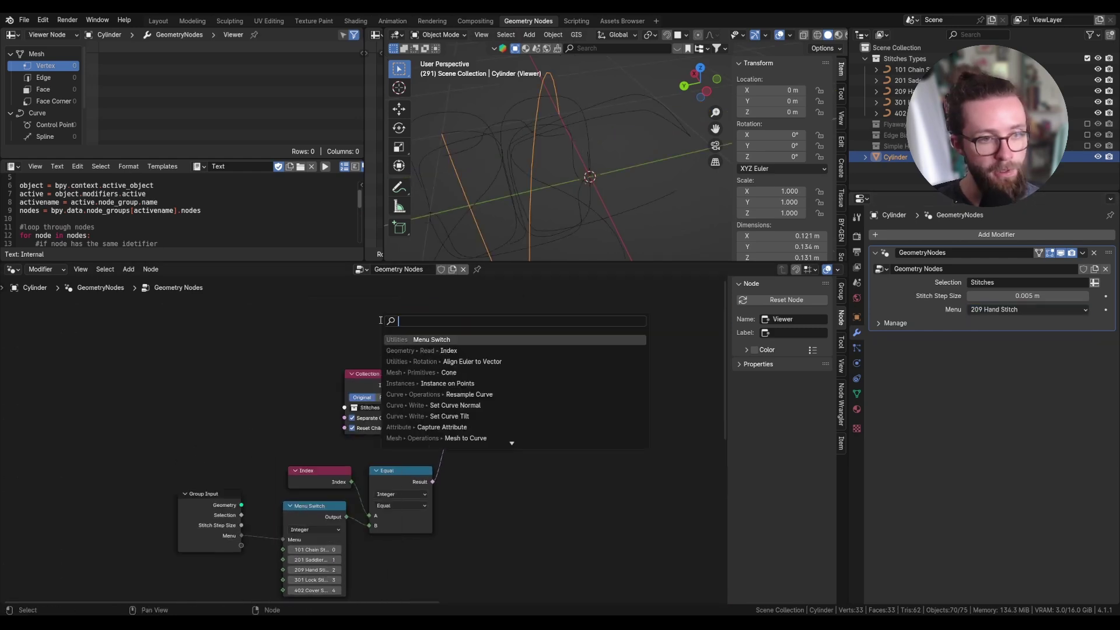
type("aobj")
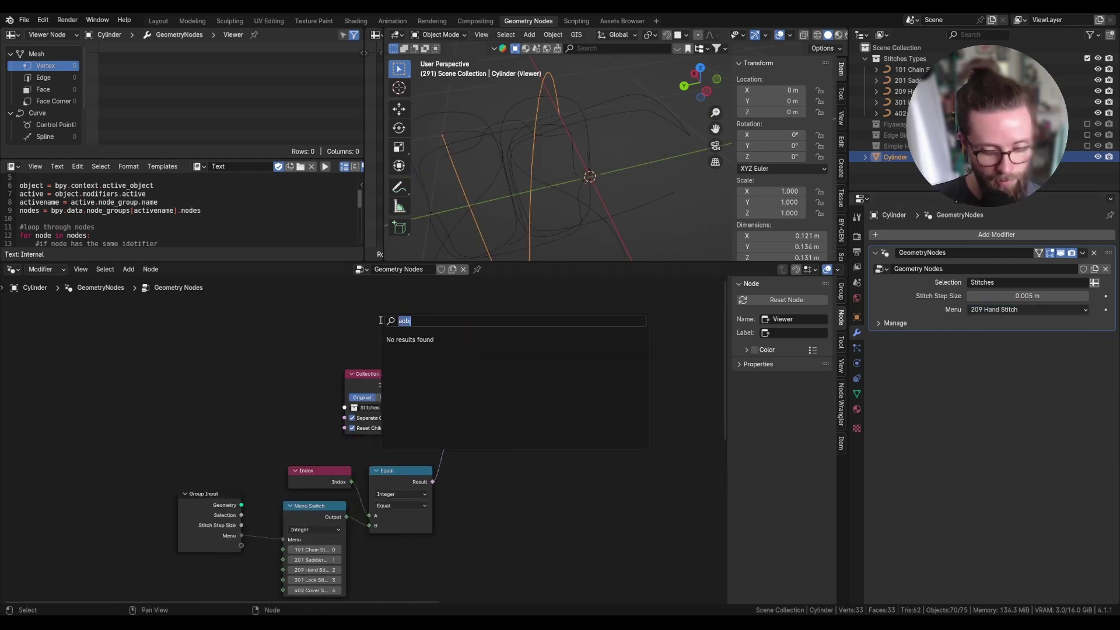
type("obje")
left_click(405, 339)
left_click(354, 288)
scroll(330, 401, "down", 3)
left_click_drag(260, 557, 350, 368)
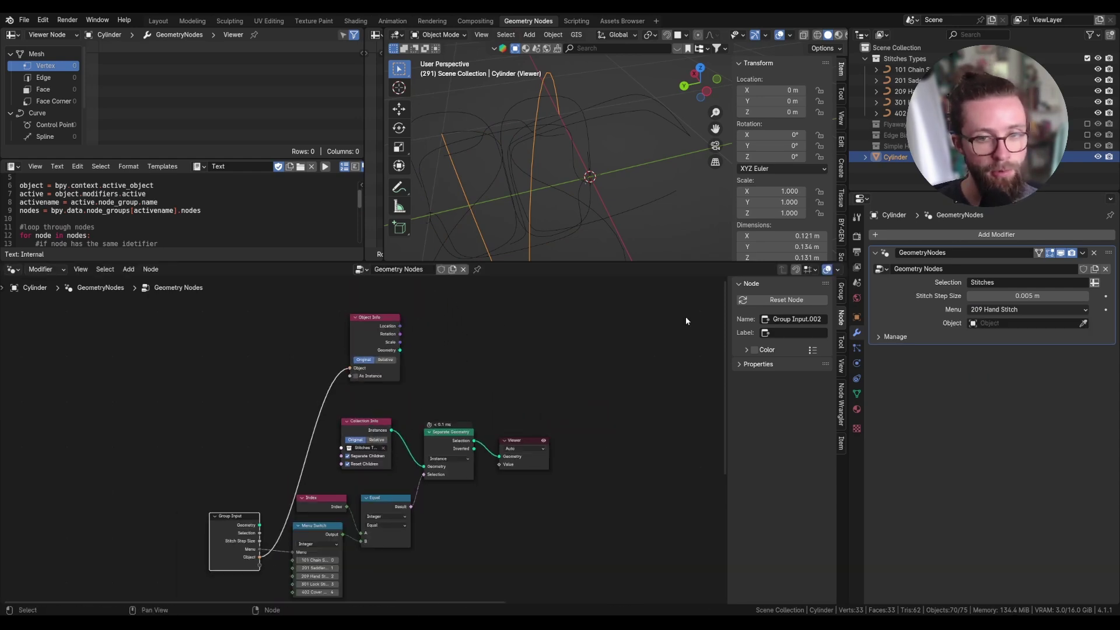
Step: Rename the group's Object input to Custom Stitch and its Menu input to Stitch Type
left_click(840, 290)
double_click(765, 362)
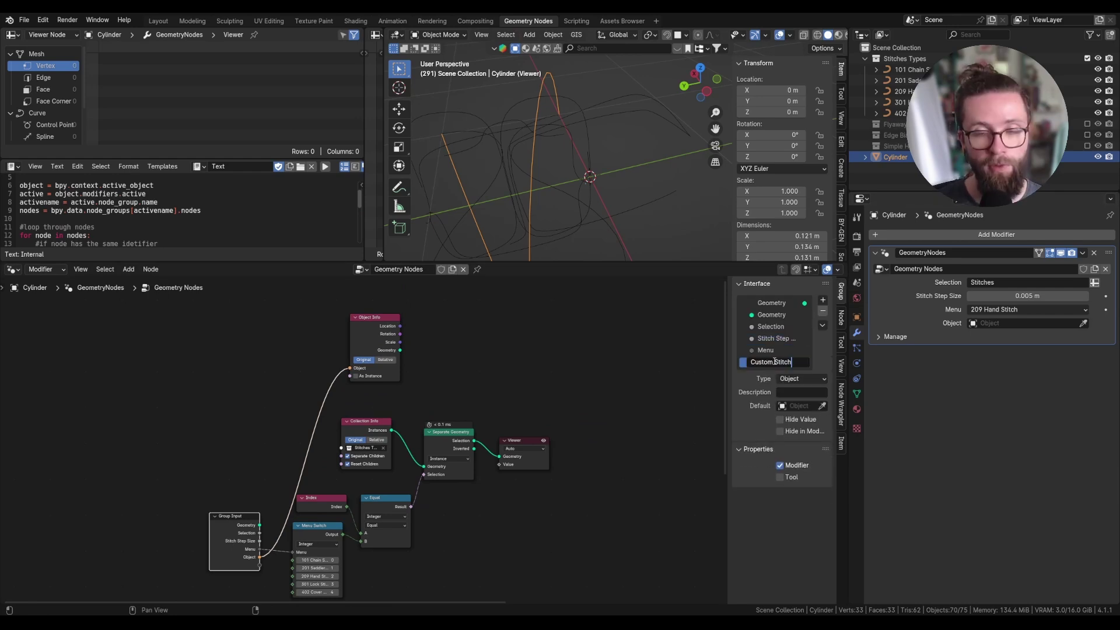
key("Return")
double_click(775, 351)
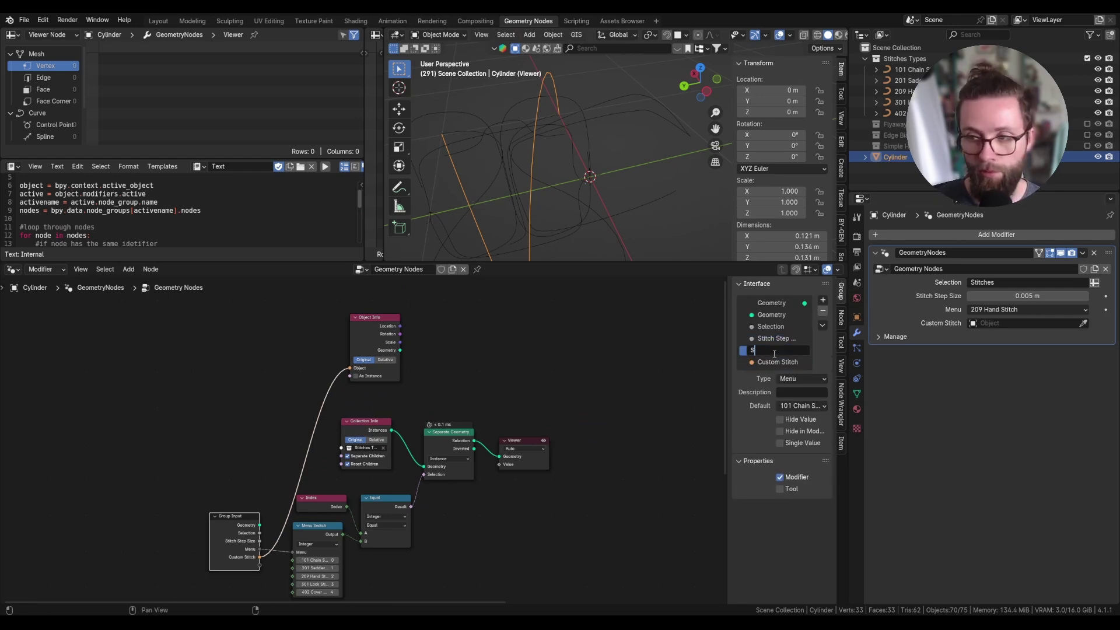
type("Stitch Type")
key("Return")
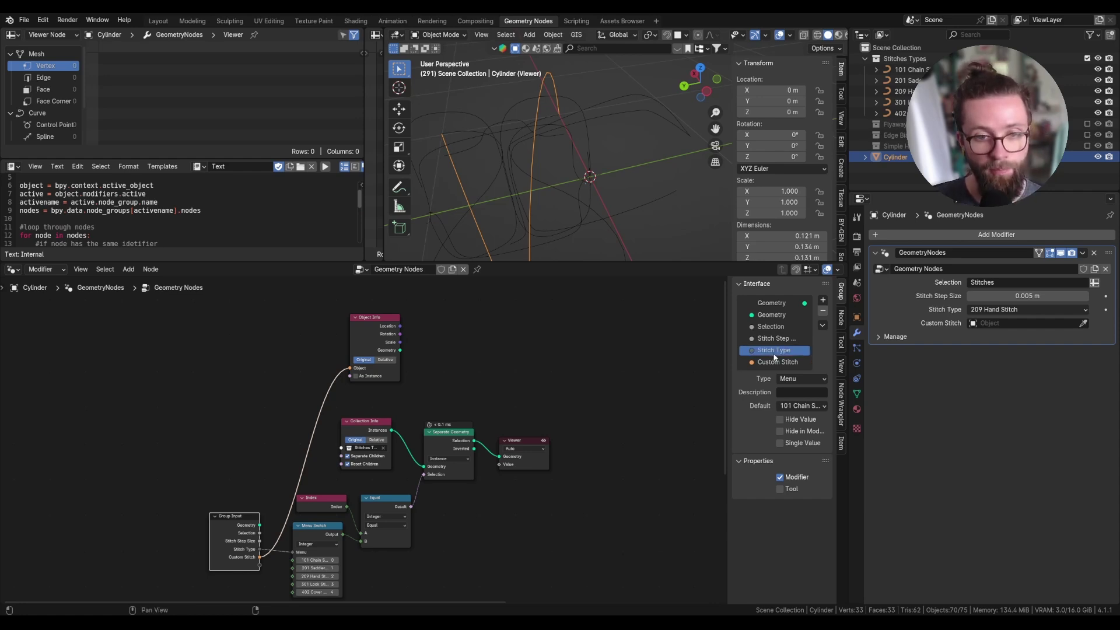
Step: Enable As Instance on the Object Info node and space out the Object Info, Collection Info and Separate Geometry nodes
scroll(365, 405, "up", 3)
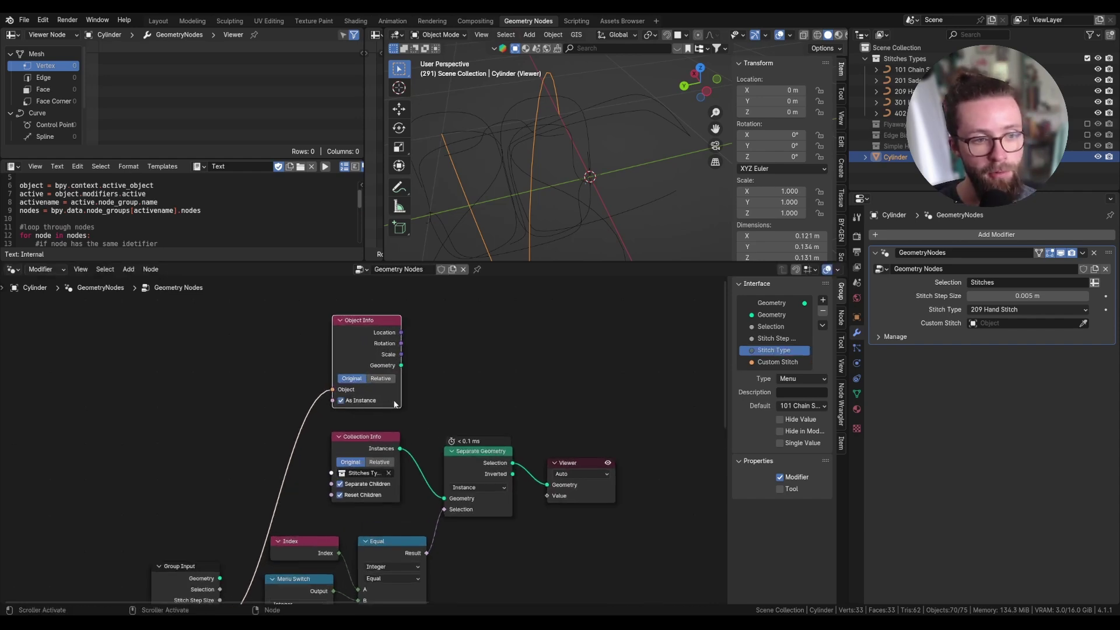
scroll(352, 397, "down", 1)
scroll(432, 444, "down", 1)
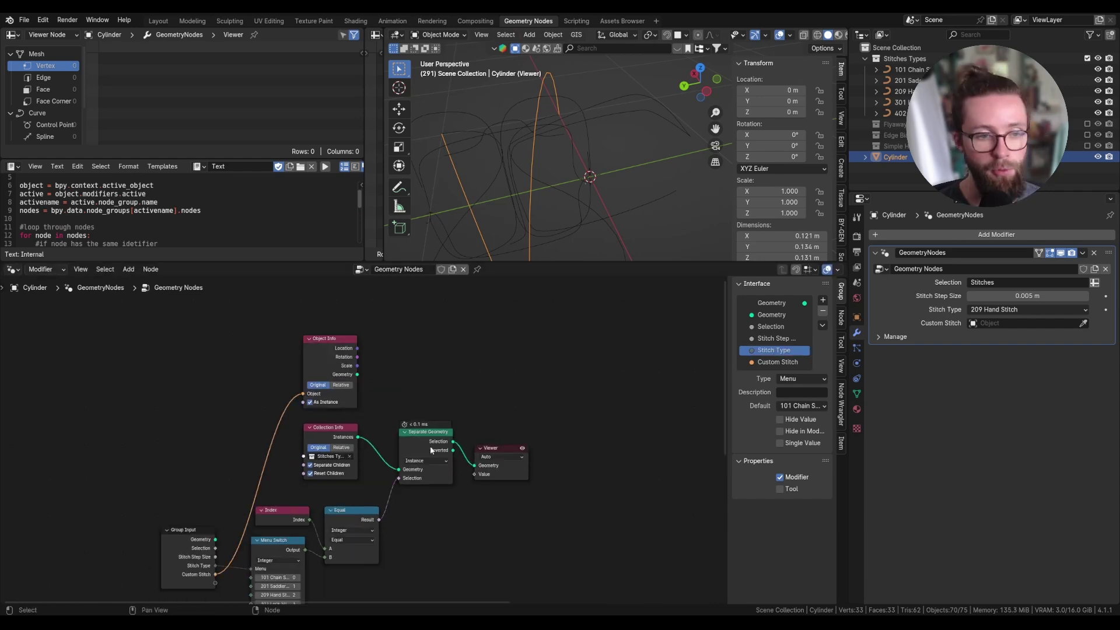
left_click_drag(342, 360, 345, 351)
left_click_drag(430, 436, 440, 435)
left_click_drag(337, 436, 342, 442)
Step: Connect the Object Info geometry to a new Domain Size node set to Instances
left_click(358, 371)
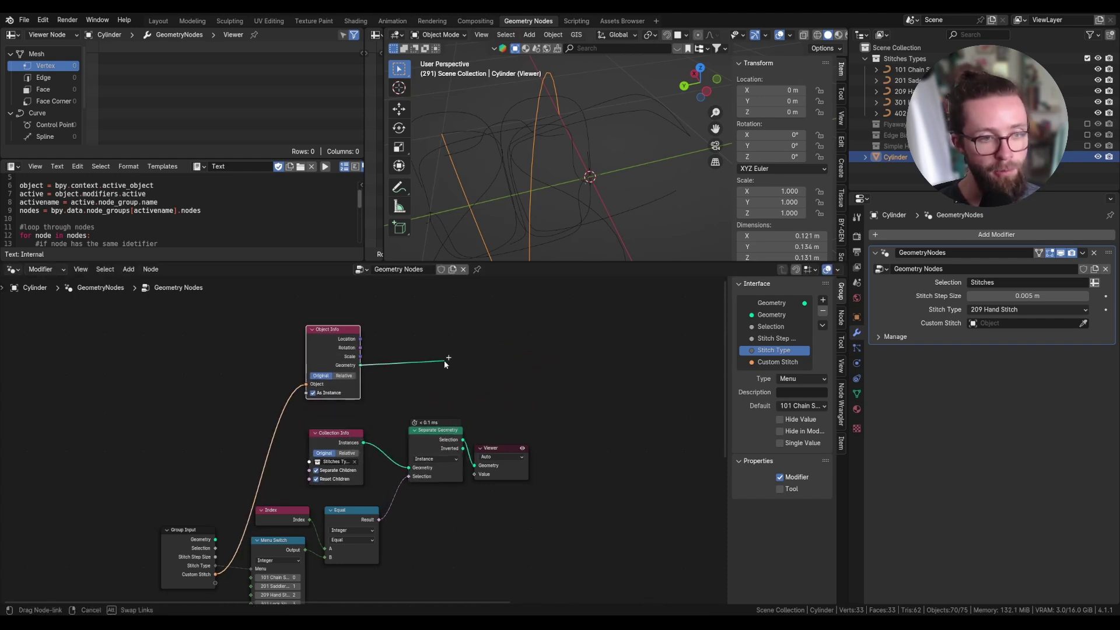
key("shift+a")
type("doma")
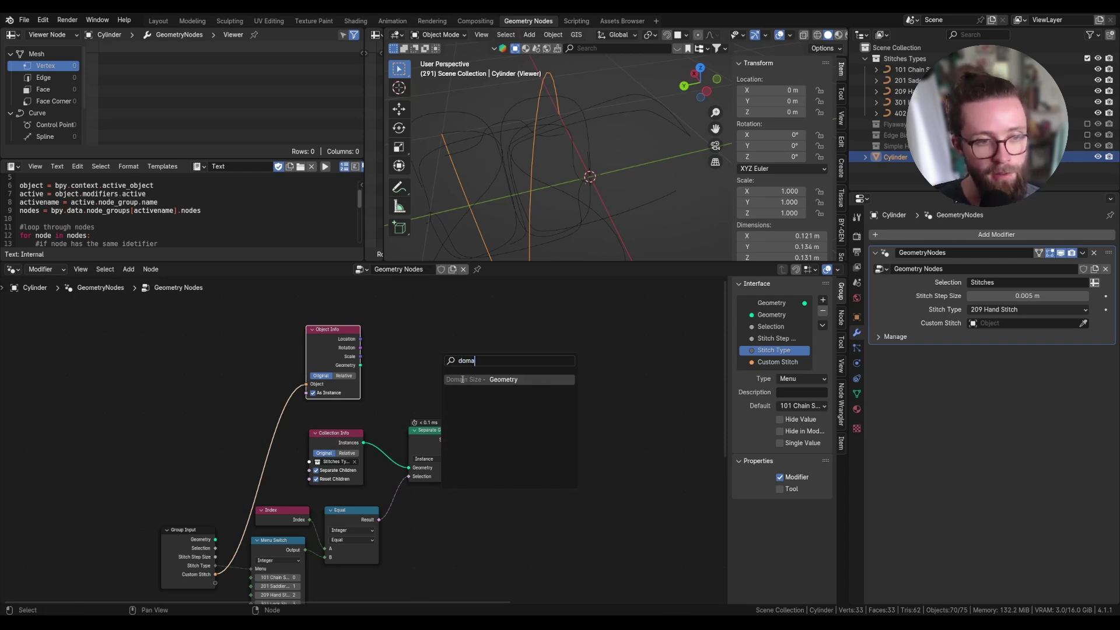
left_click(462, 380)
left_click(416, 359)
Step: Add a geometry Switch driven by Instance Count, with the separated stitch selection as False and the Object Info geometry as True
key("shift+a")
type("sw")
left_click(519, 324)
left_click(493, 336)
scroll(465, 420, "up", 2)
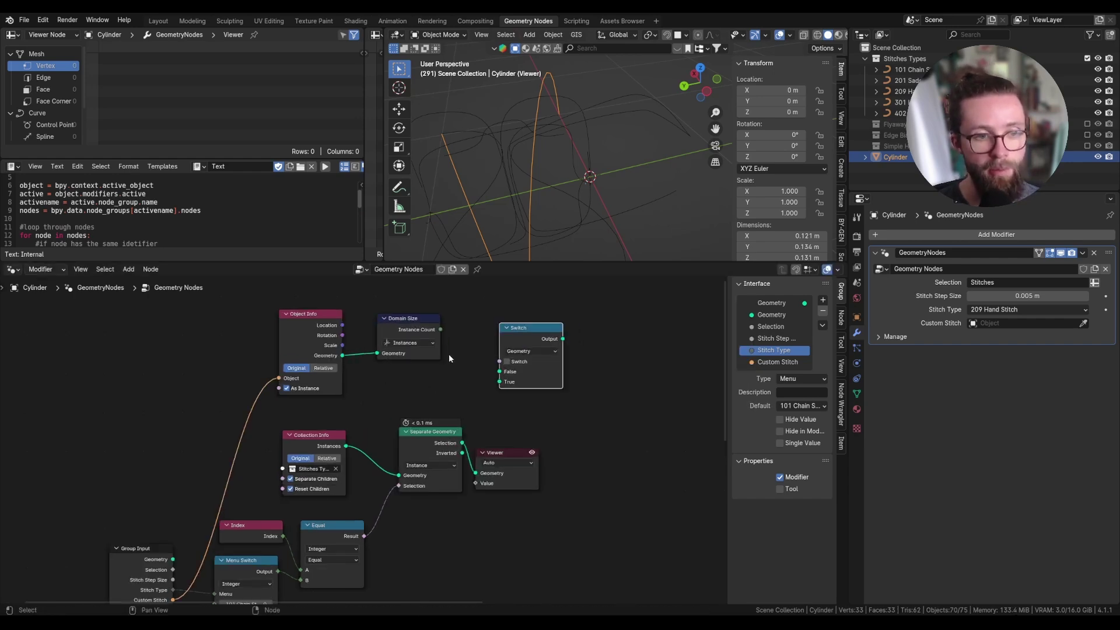
left_click_drag(342, 355, 393, 347)
left_click_drag(509, 388, 504, 385)
left_click_drag(440, 330, 500, 362)
left_click_drag(462, 443, 500, 371)
Step: Preview the Switch output in the Viewer and move the Viewer node beyond the Switch
scroll(527, 341, "down", 1)
left_click(526, 341, "ctrl+shift")
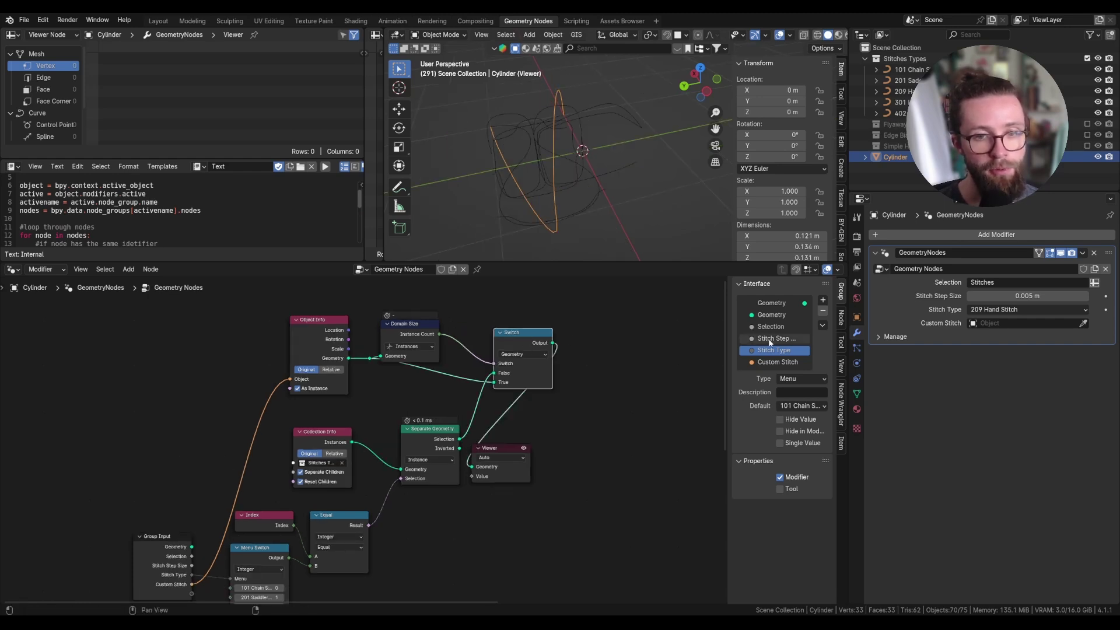
left_click_drag(489, 450, 648, 343)
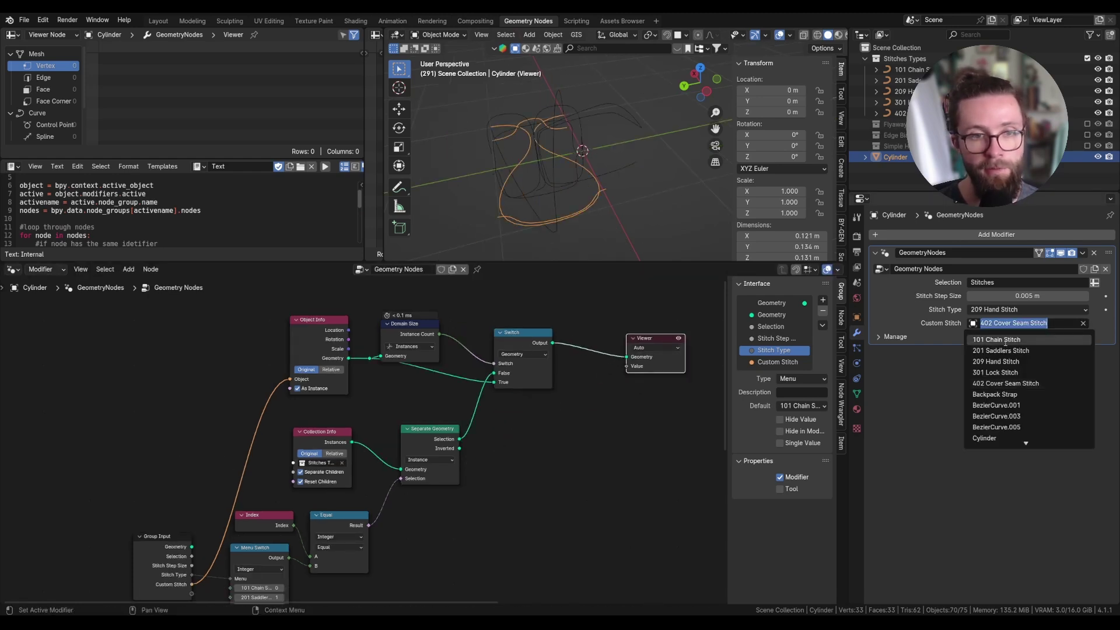
Step: Clear the Custom Stitch object and insert Realize Instances and Resample Curve nodes between the Switch and the Viewer
left_click(1005, 335)
left_click(1005, 323)
key("shift+a")
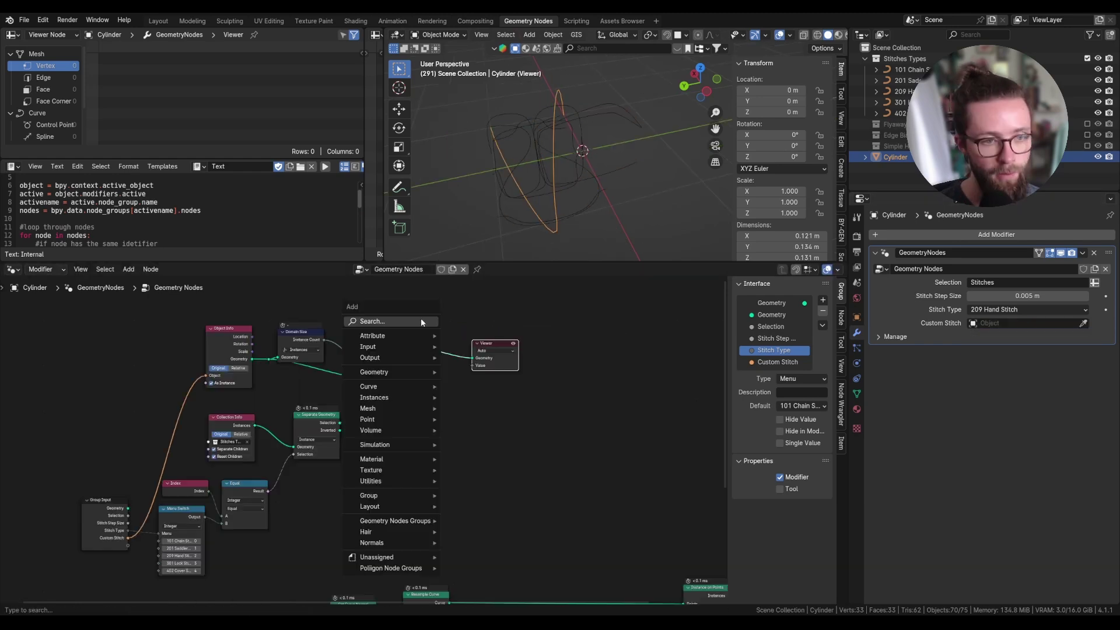
type("rela")
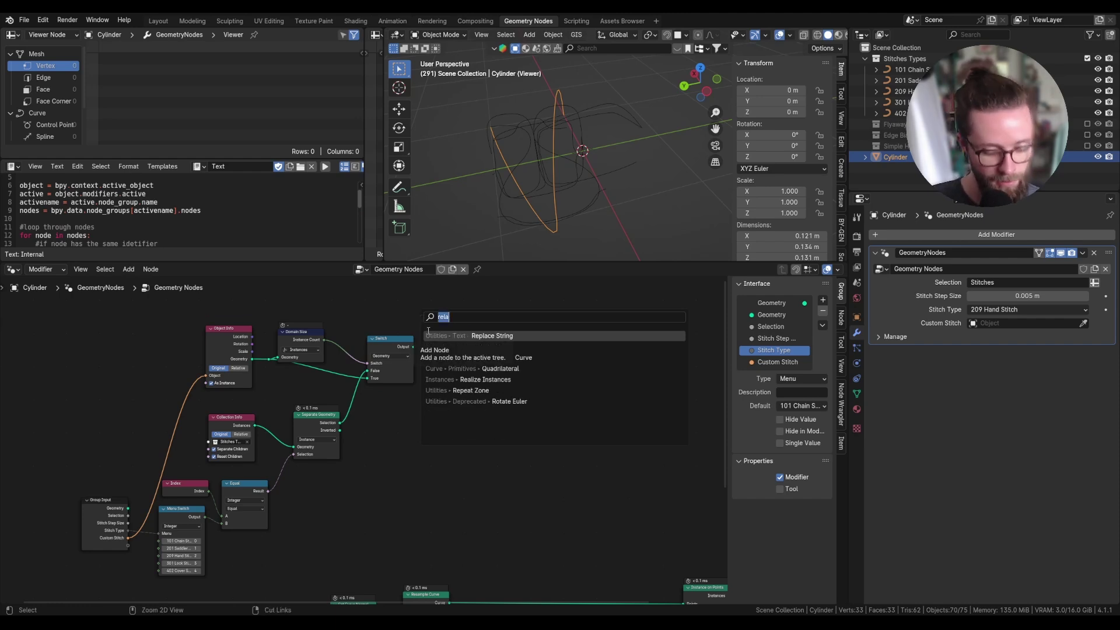
type("resamp")
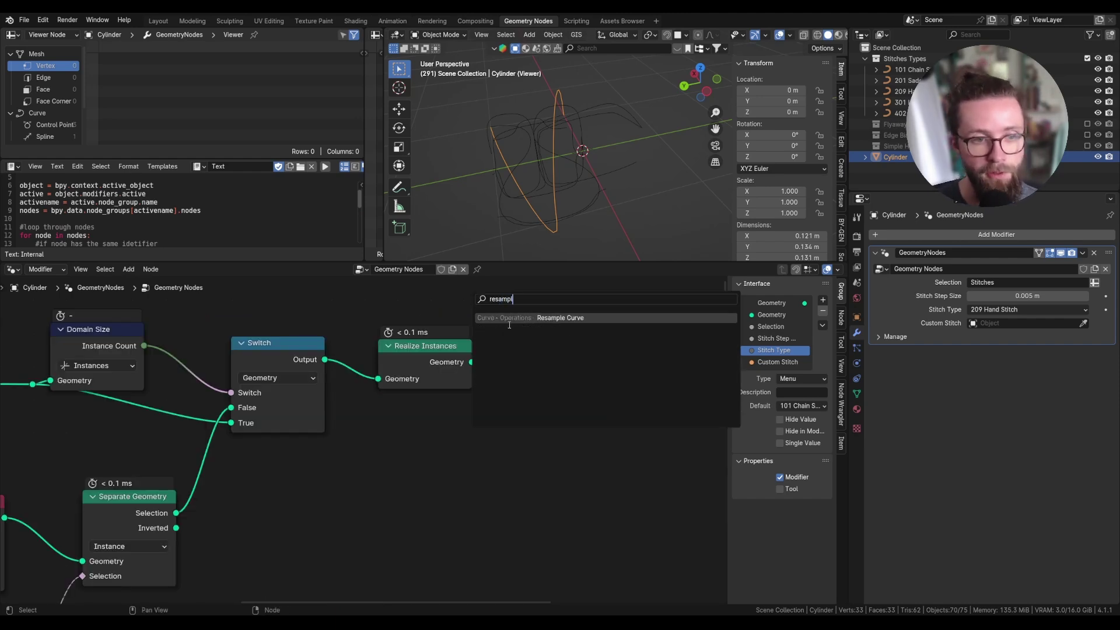
left_click(509, 321)
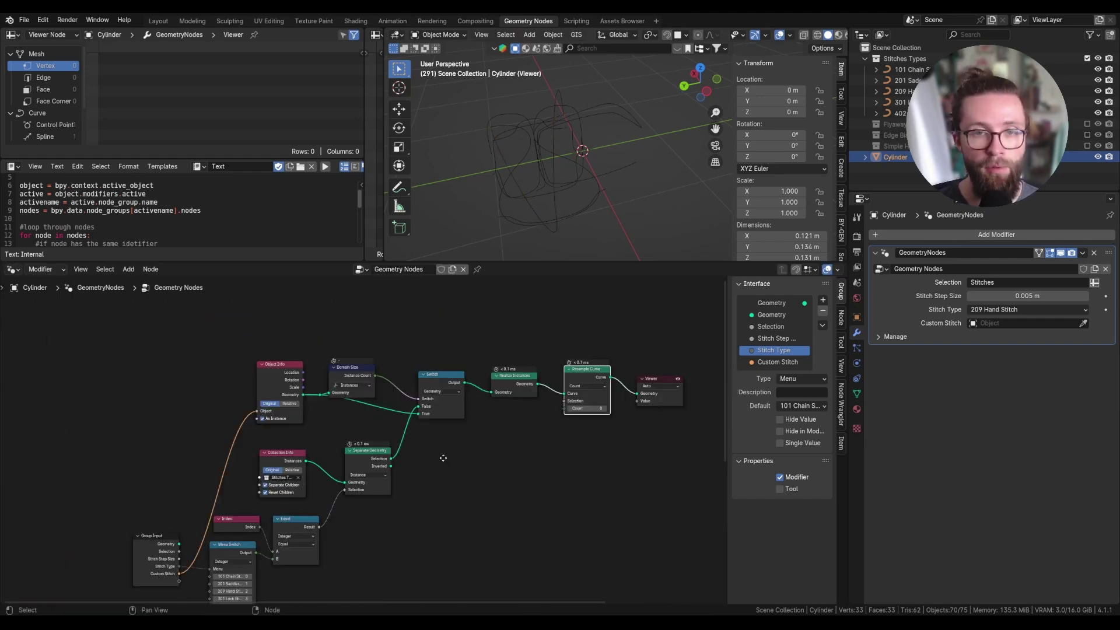
Step: Duplicate the Group Input node beside Resample Curve and expose the Resample Curve Count as a new modifier input
middle_click_drag(444, 458, 436, 442)
left_click_drag(138, 518, 126, 506)
key("shift+d")
left_click(514, 413)
scroll(514, 412, "up", 4)
left_click_drag(529, 456, 575, 376)
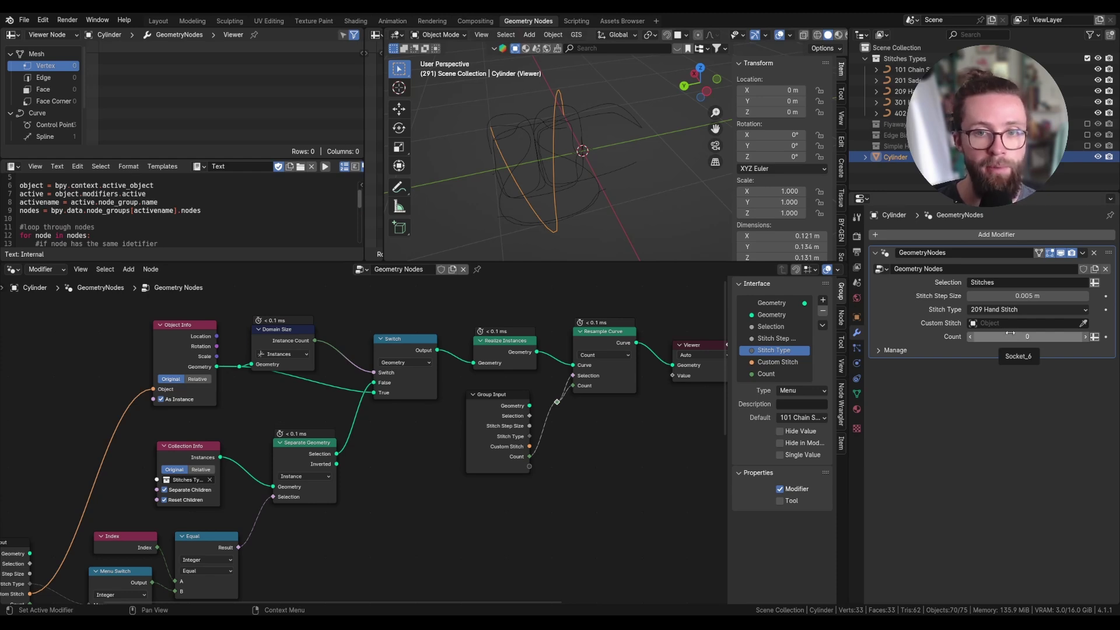
Step: Step the modifier's Count value through several settings to test the curve resampling
left_click(1086, 336)
left_click(1086, 336)
left_click(1086, 337)
left_click(1086, 336)
left_click(1086, 336)
left_click(1086, 336)
left_click(1086, 337)
left_click(1086, 337)
left_click(1086, 337)
left_click(1086, 336)
left_click(1086, 336)
Step: Rename the Count input to Unit Stitch Resampling and enable Single Value for it
double_click(773, 374)
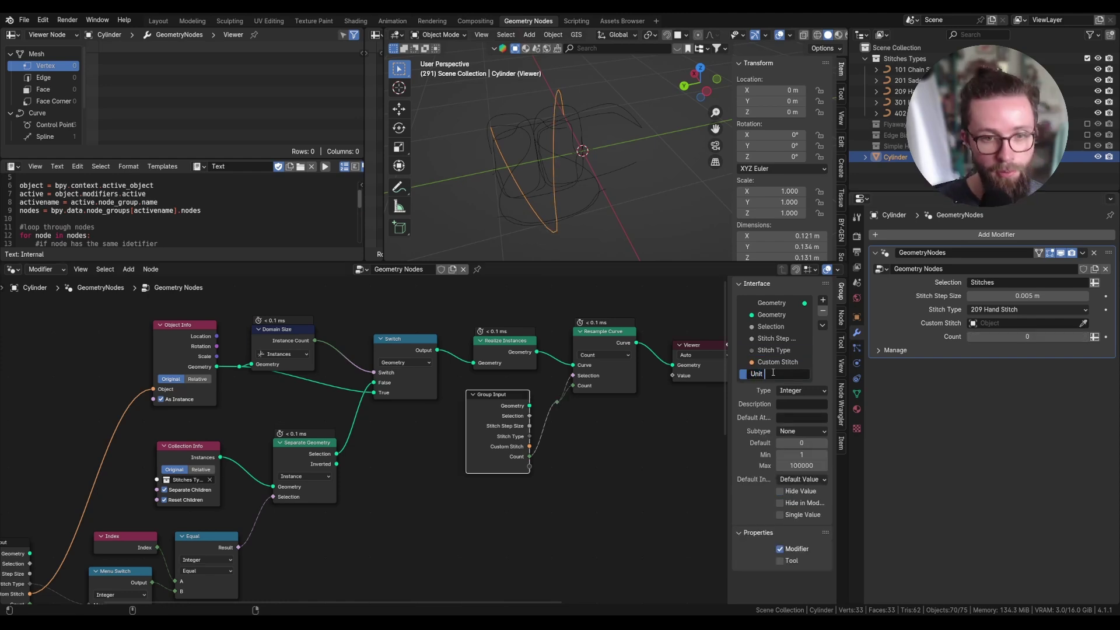
key("Return")
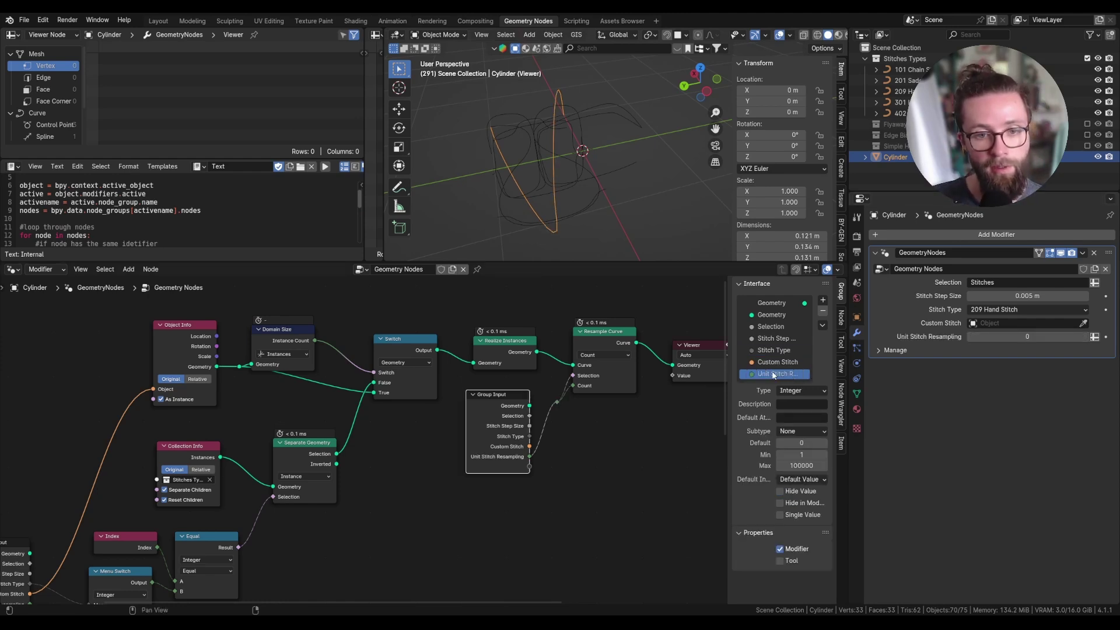
left_click(789, 518)
scroll(561, 443, "up", 1)
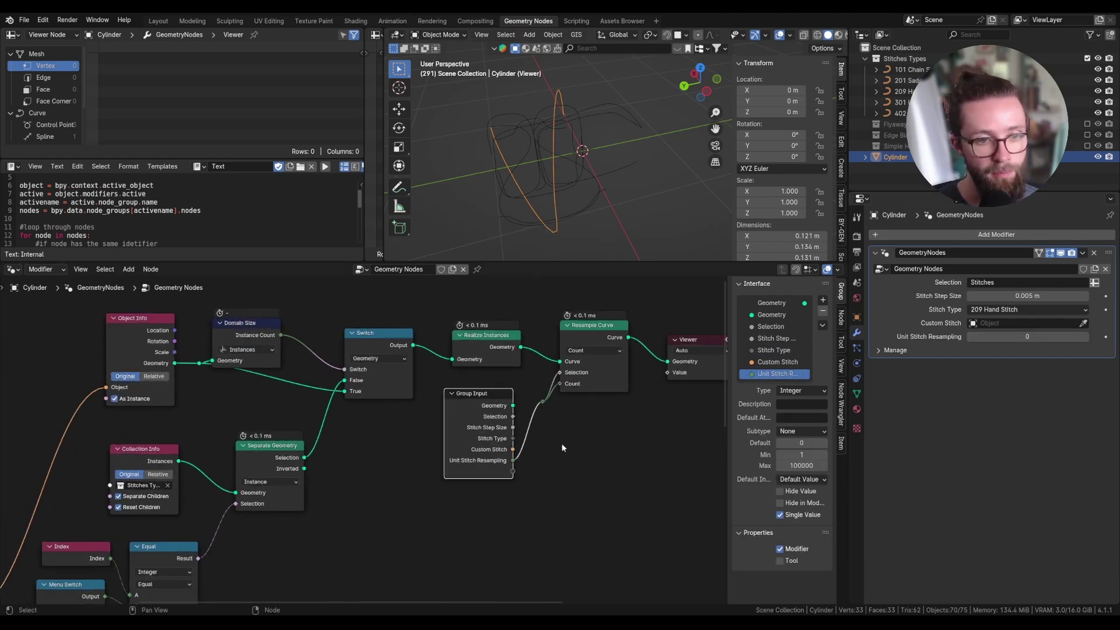
scroll(458, 436, "down", 1)
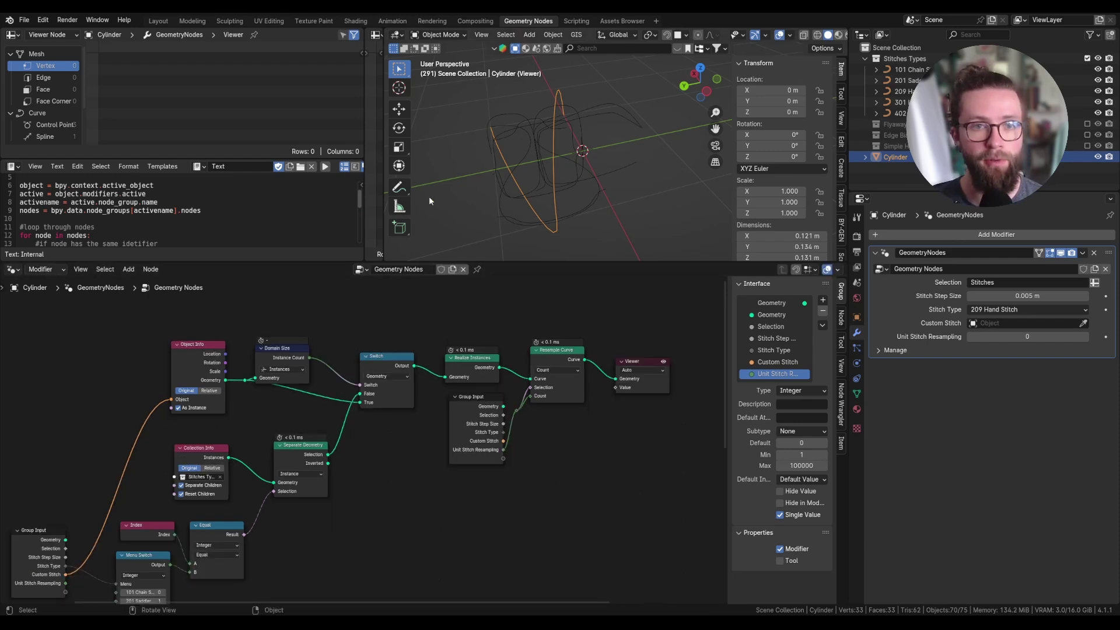
Step: Try moving the 402 Cover Seam Stitch curve away from its origin in Edit Mode
left_click(596, 185)
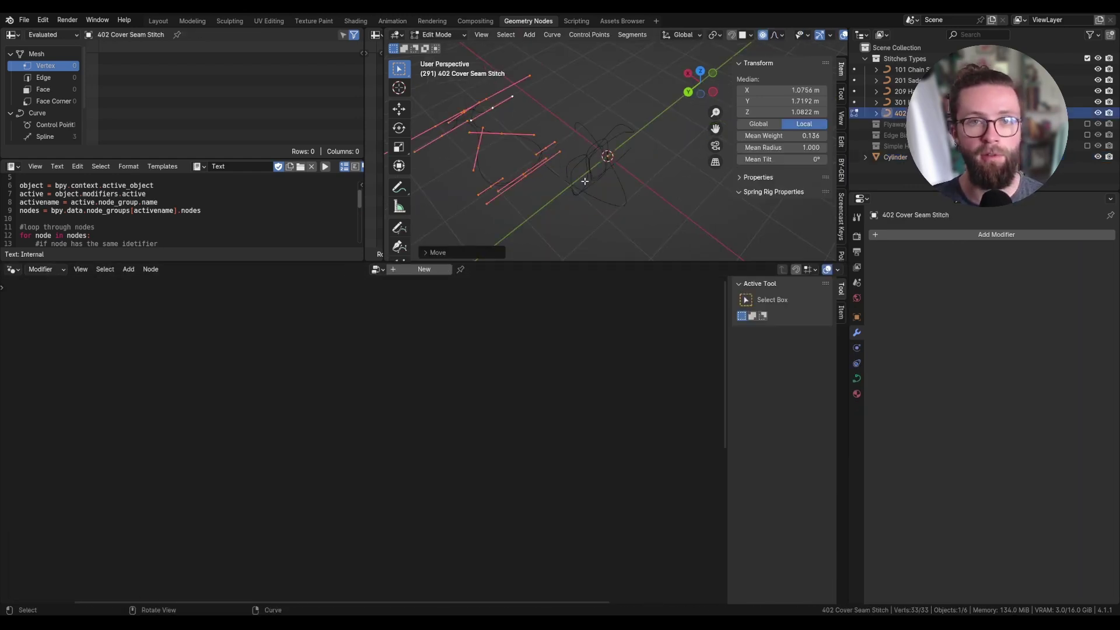
middle_click_drag(583, 193, 640, 202, "shift")
scroll(639, 202, "down", 2)
mouse_move(611, 262)
left_mouse_down()
mouse_move(610, 278)
mouse_move(613, 254)
left_mouse_up()
middle_click_drag(677, 239, 694, 201)
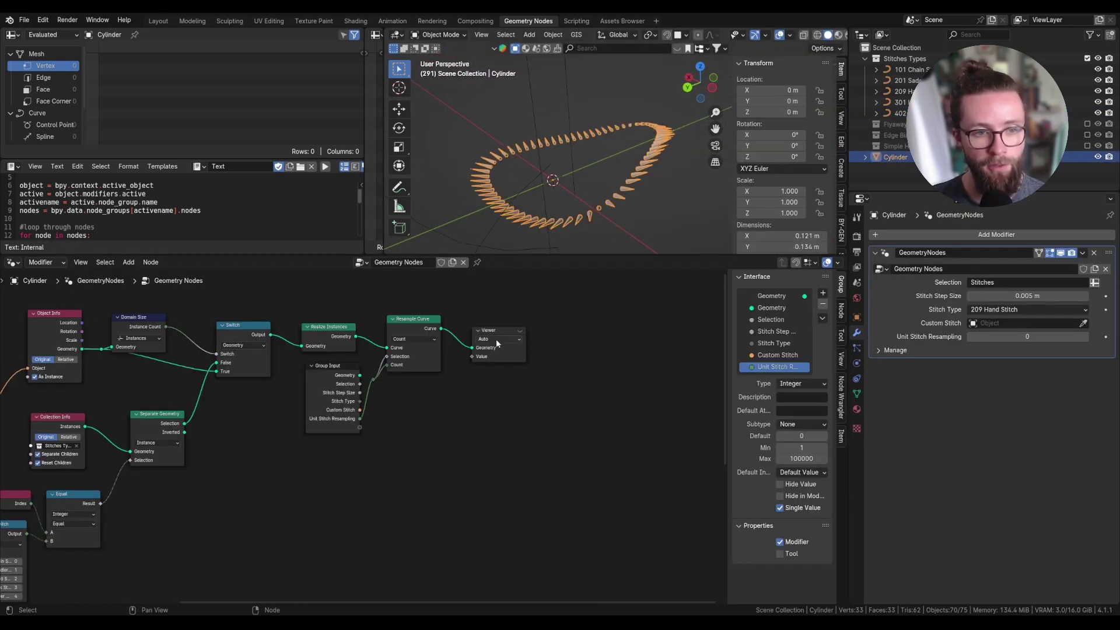
Step: Preview the Resample Curve output in the Viewer and branch its curve into a new Bounding Box node
left_click(437, 315, "ctrl+shift")
left_click_drag(443, 331, 505, 309)
type("bound")
key("Return")
scroll(552, 302, "up", 1)
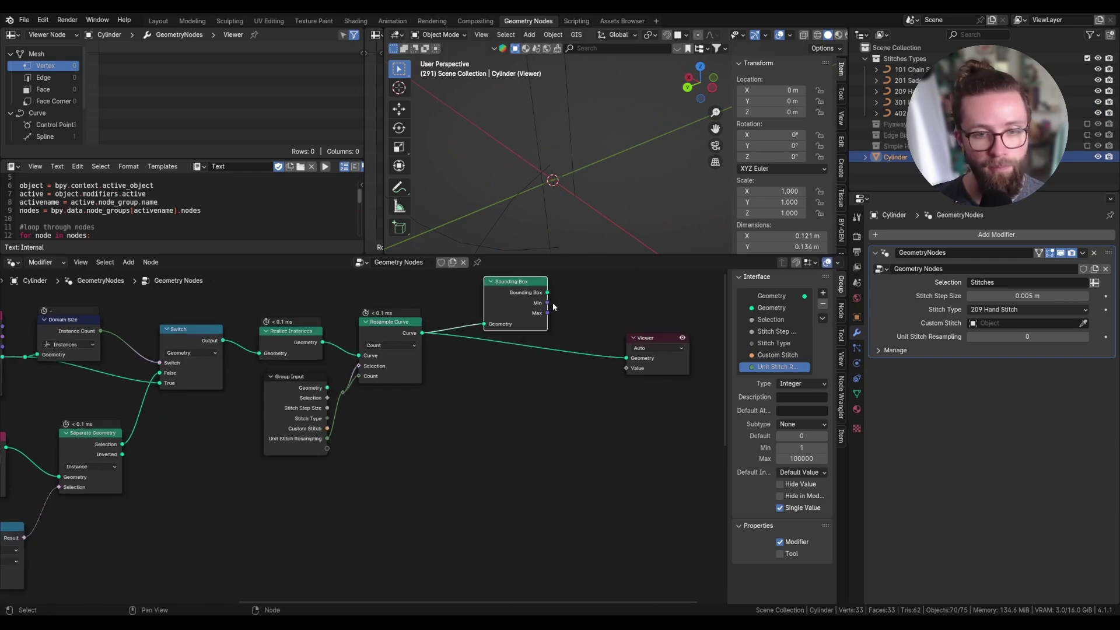
middle_click_drag(552, 302, 515, 334)
Step: Sum the Bounding Box Min and Max with a vector Add node and scale the result by -0.5
left_click_drag(510, 334, 572, 325)
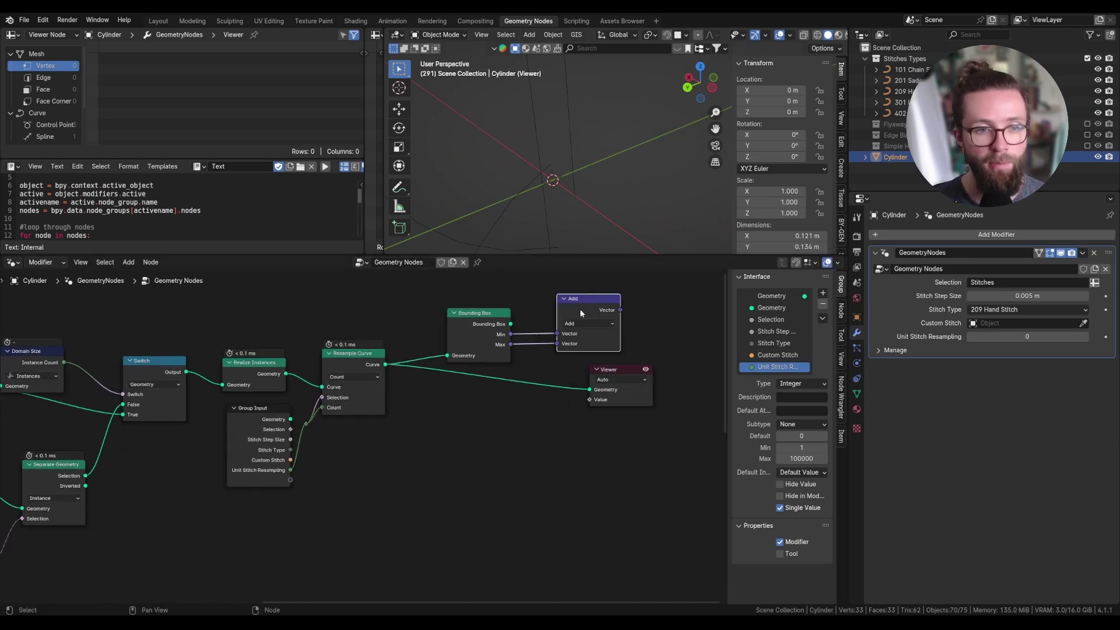
left_click_drag(581, 314, 565, 316)
left_click_drag(605, 311, 634, 312)
type("scal")
key("Return")
left_click(623, 305)
left_click(659, 341)
type("0.5")
key("Return")
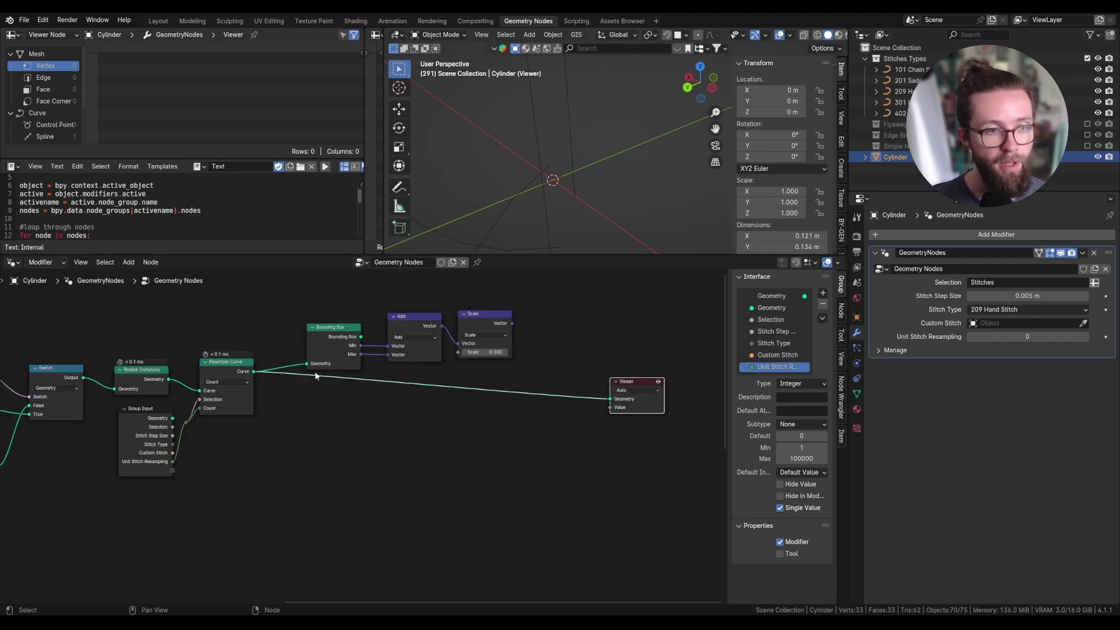
Step: Insert a Transform Geometry node before the Viewer and drive its Translation with the Scale node's vector
key("shift+a")
left_click(331, 303)
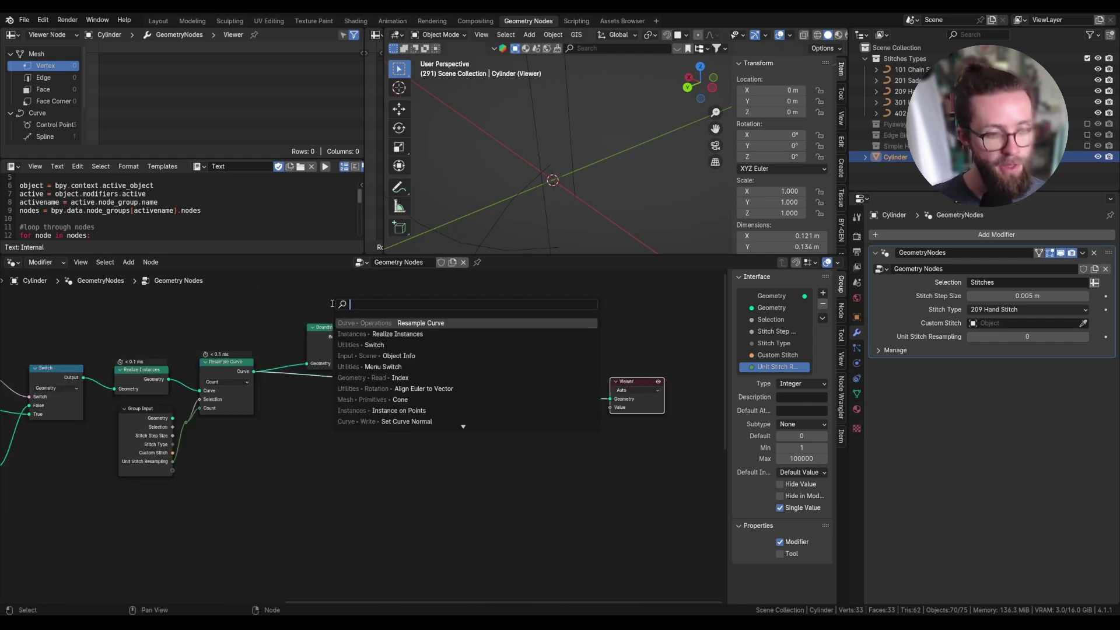
type("tran")
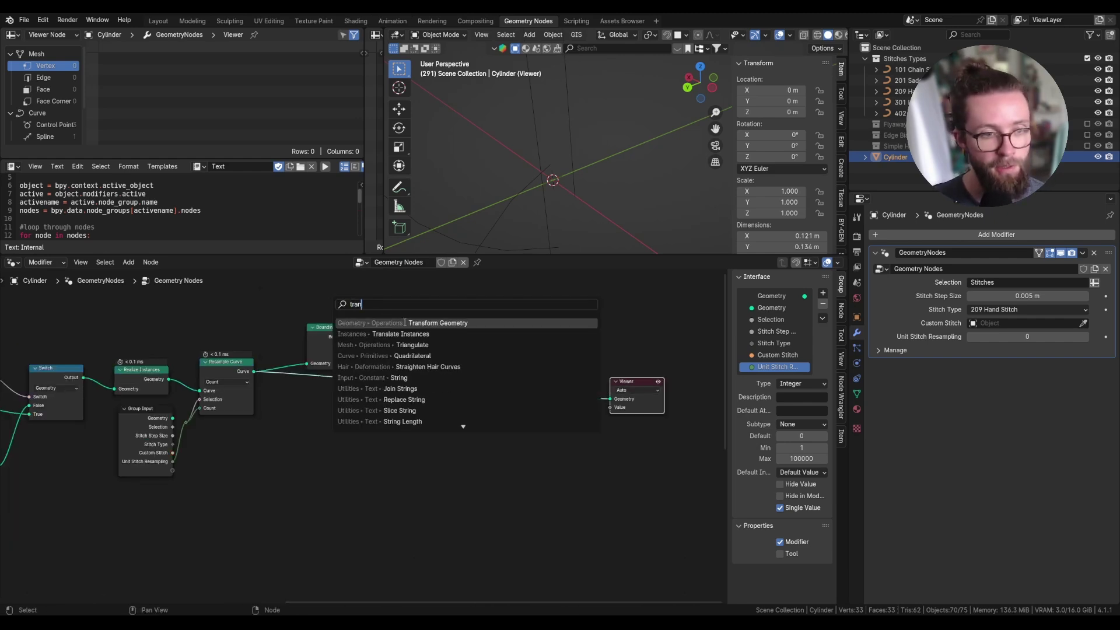
key("Return")
left_click(521, 337)
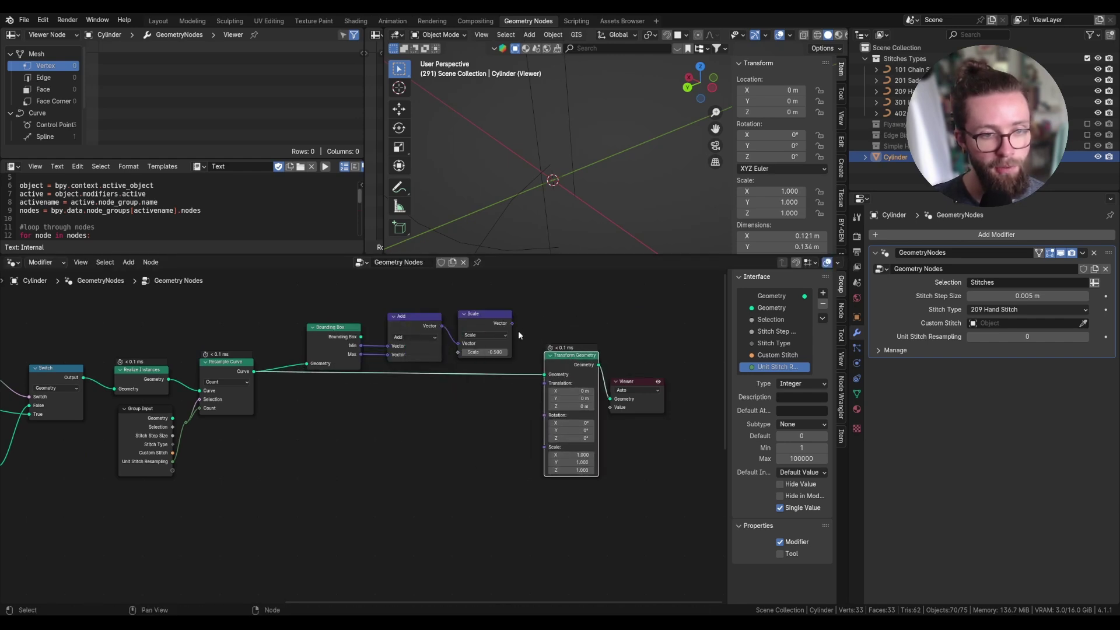
left_click_drag(512, 323, 544, 383)
Step: Set the Stitch Type to 402 Cover Seam Stitch and move the Viewer node further from Transform Geometry
left_click(996, 309)
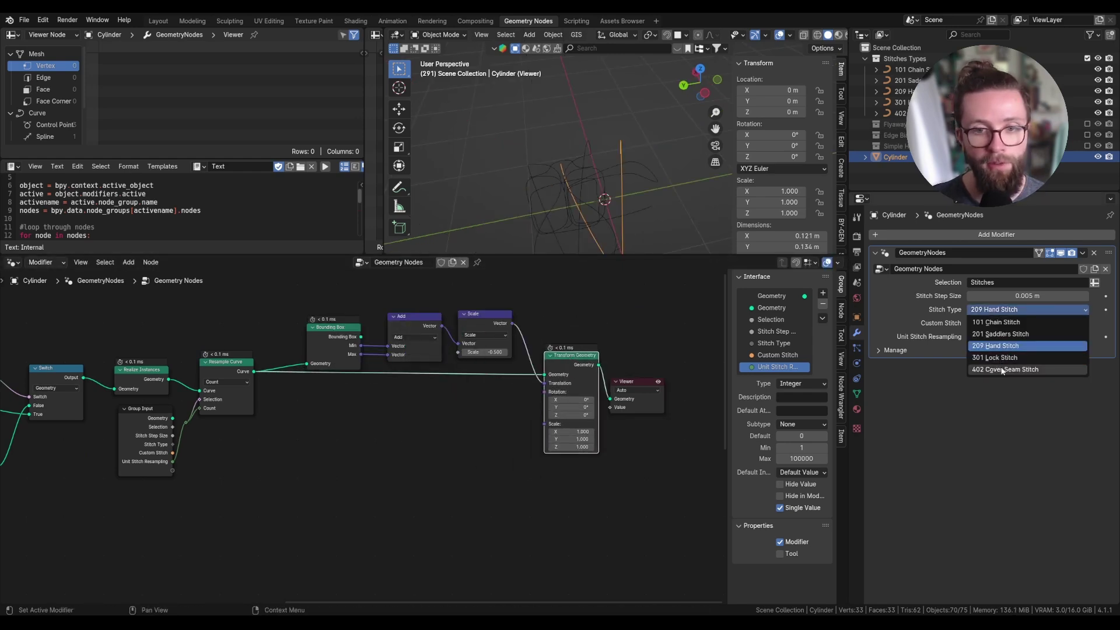
left_click(999, 370)
middle_click_drag(602, 167, 635, 146)
middle_click_drag(583, 334, 471, 319)
left_click_drag(486, 351, 487, 356)
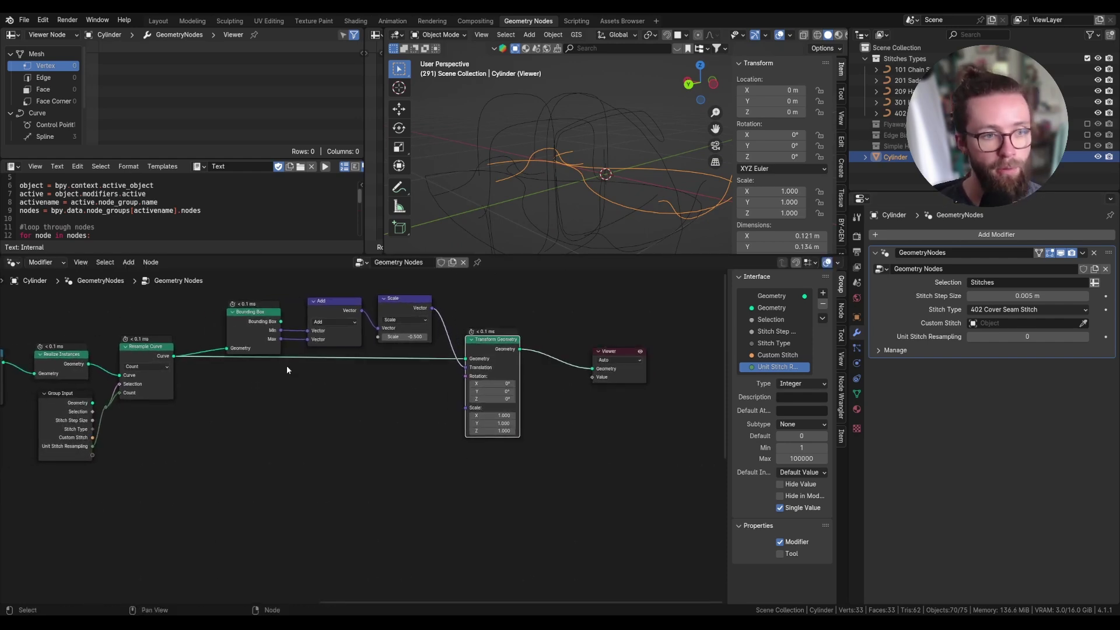
Step: Add a vector Subtract node that subtracts the Bounding Box Min from its Max
scroll(370, 352, "up", 3)
left_click_drag(398, 357, 450, 485)
type("subt")
key("Return")
left_click(450, 473)
left_click_drag(401, 343, 450, 487)
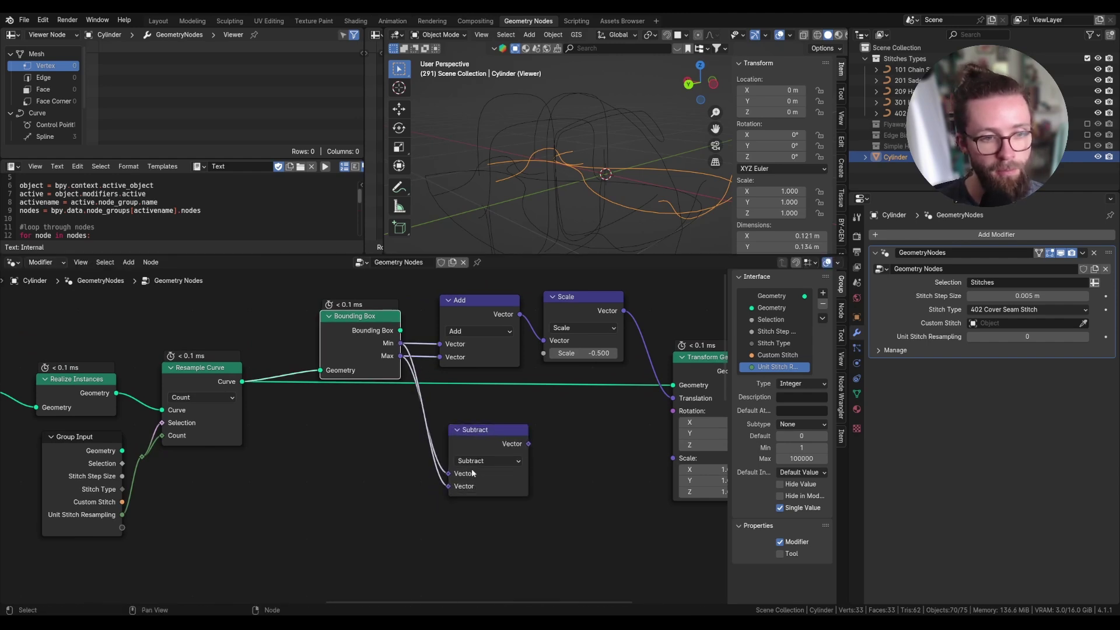
Step: Duplicate the Subtract node, set the copy to Divide and connect the Subtract result to its second vector input
left_click(493, 435)
key("shift+d")
left_click(597, 459)
left_click(597, 459)
left_click(583, 321)
left_click_drag(485, 434, 480, 437)
left_click_drag(564, 441, 554, 521)
scroll(547, 511, "down", 1)
middle_click_drag(547, 511, 344, 511)
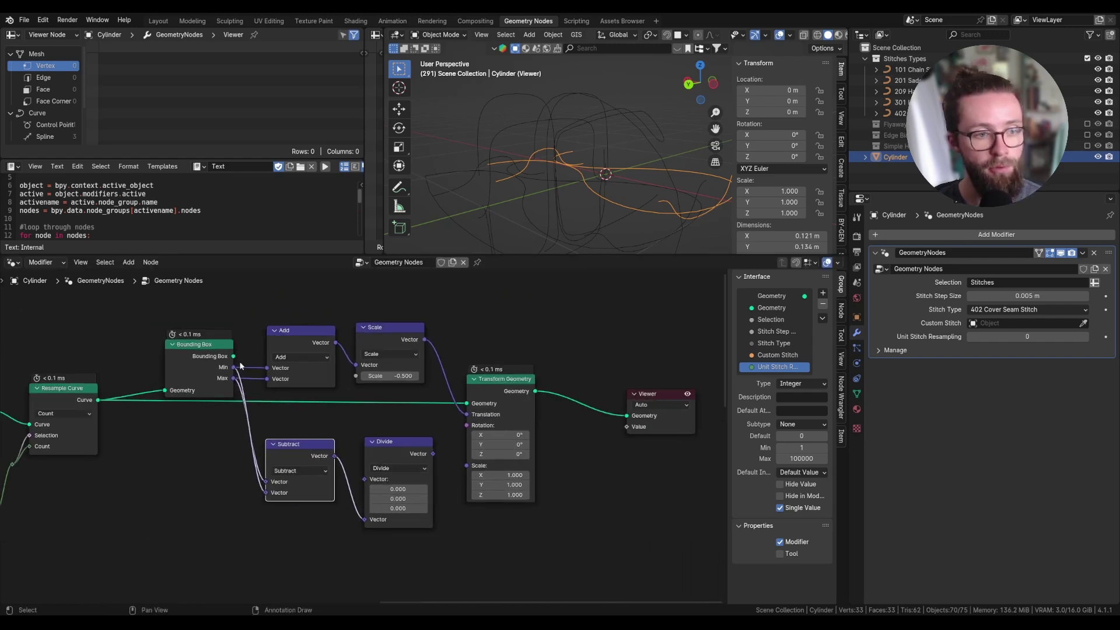
Step: Try driving the existing Transform Geometry node's Scale with the Divide output
left_click_drag(433, 455, 467, 466)
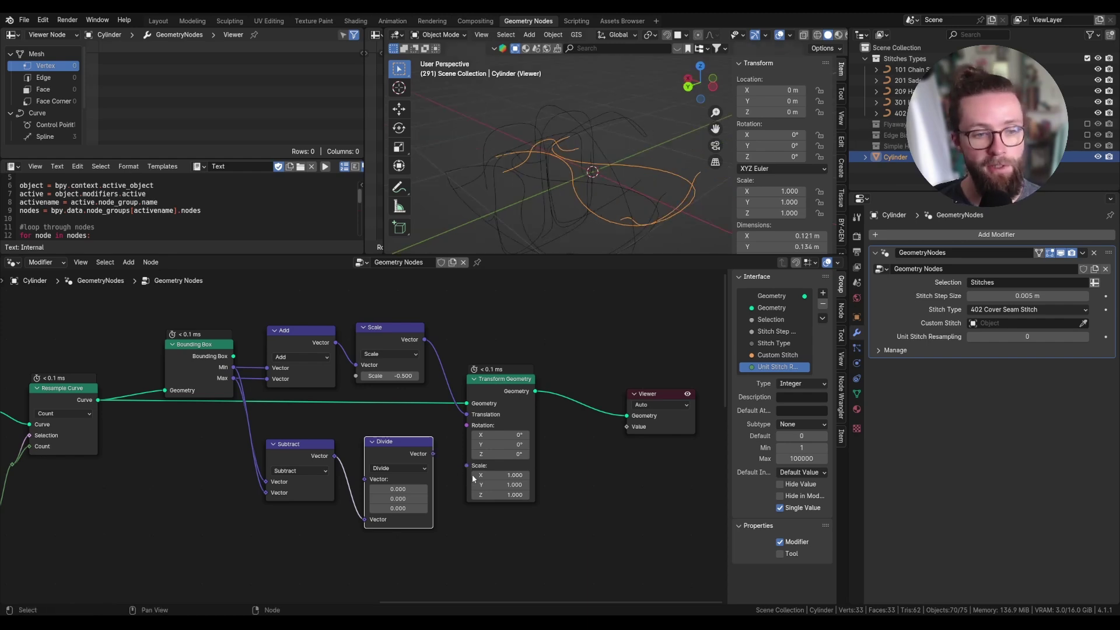
left_click_drag(497, 485, 516, 485)
right_click(516, 485)
Step: Add a second Transform Geometry node after the first and drive its Scale with the Divide output
left_click_drag(497, 391, 578, 387)
left_click_drag(432, 454, 437, 458)
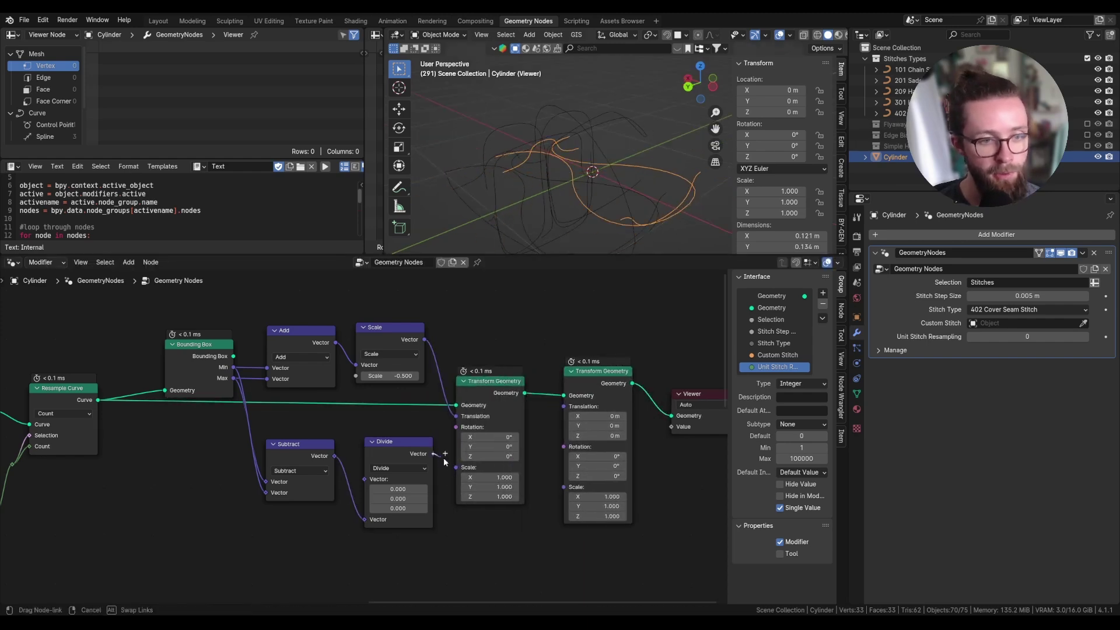
left_click_drag(561, 488, 563, 487)
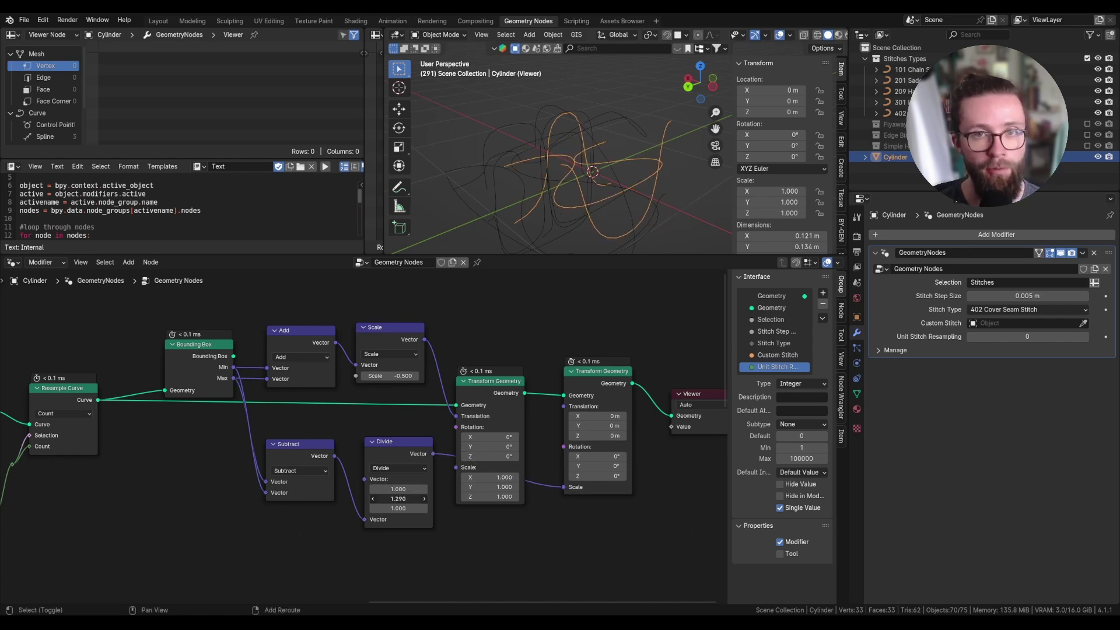
Step: Adjust the Divide node's first vector to about 1.68, 0.21 and 0.58
left_click_drag(411, 499, 402, 499, "ctrl")
mouse_move(397, 489)
left_mouse_down()
mouse_move(430, 489)
mouse_move(383, 488)
left_mouse_up()
mouse_move(401, 499)
left_mouse_down()
mouse_move(370, 499)
mouse_move(412, 499)
left_mouse_up()
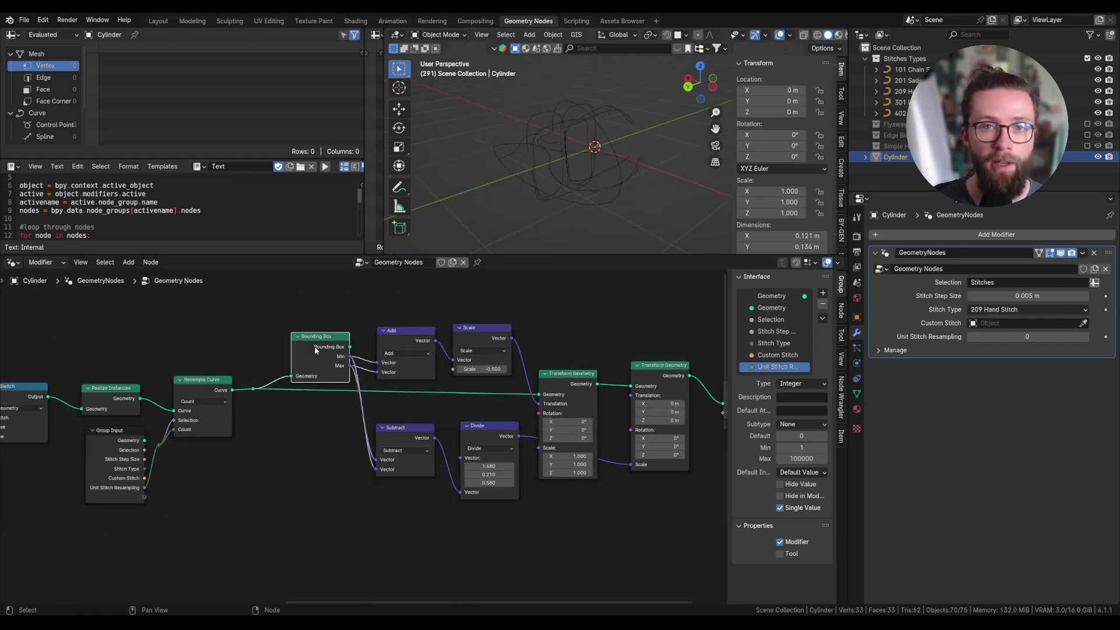
Step: Add reroutes to the Bounding Box Min and Max links and select the 402 Cover Seam Stitch curve to check it
left_click_drag(329, 349, 321, 350)
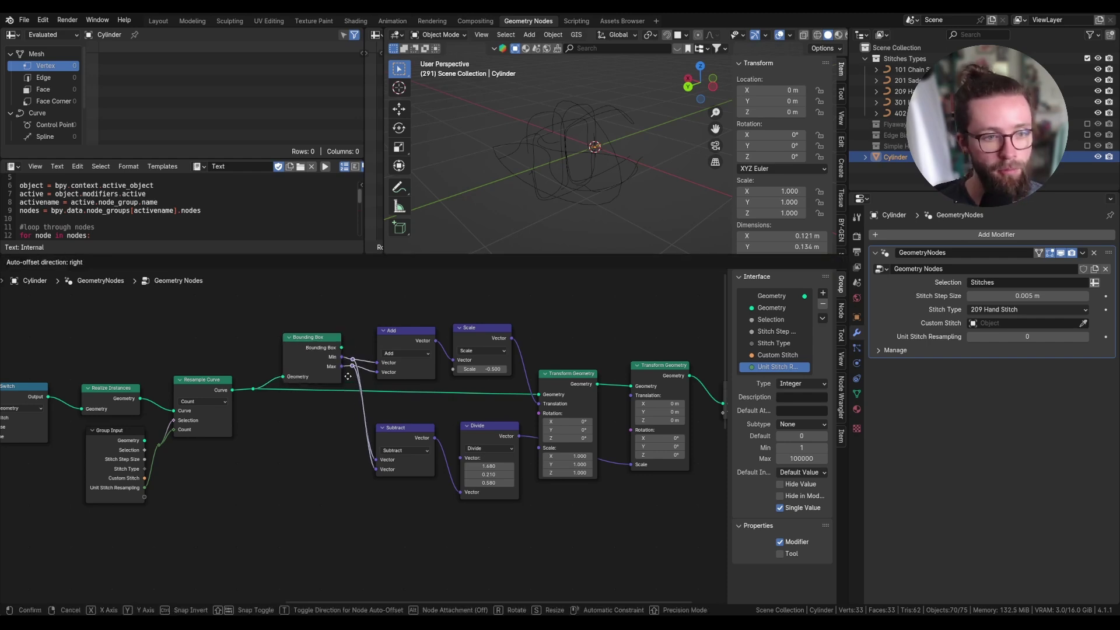
key("Home")
left_click(586, 194)
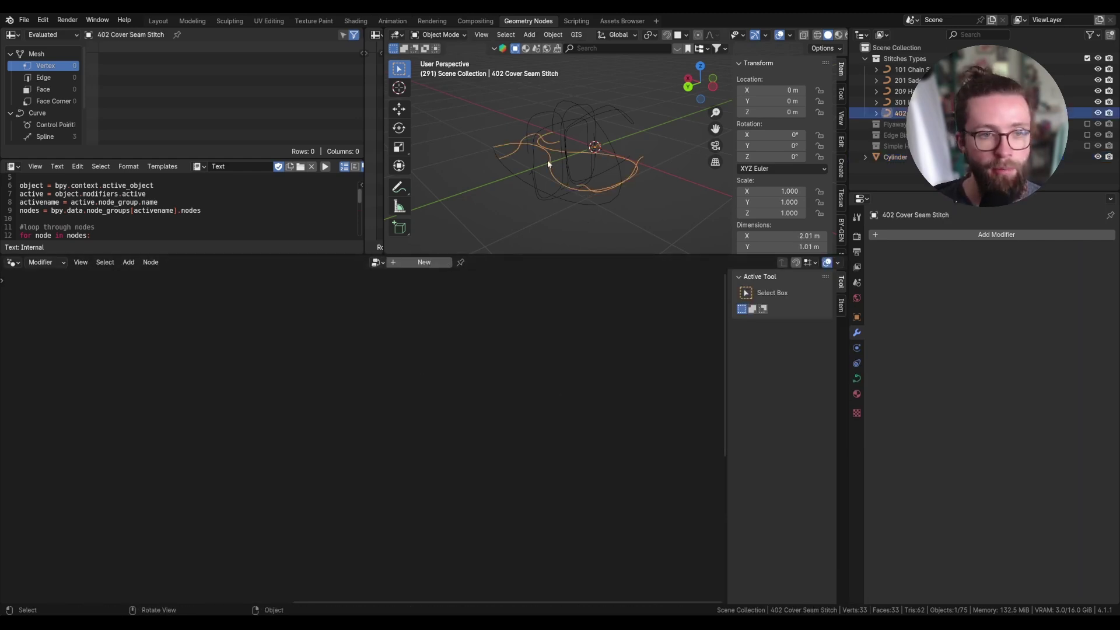
left_click(589, 182)
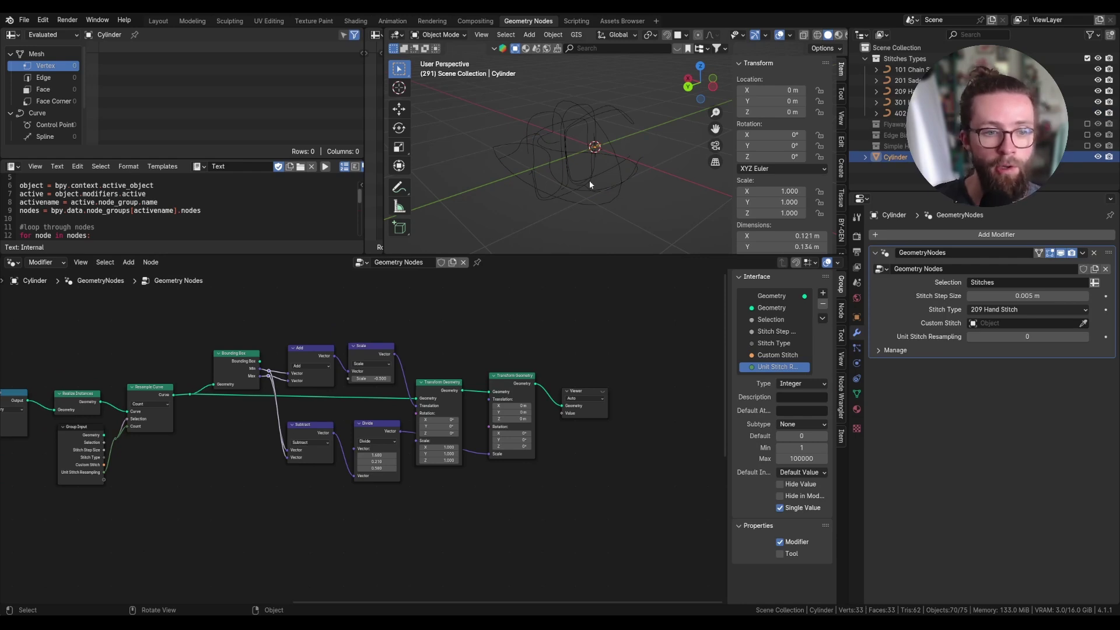
Step: Insert a Delete Geometry node between the second Transform Geometry node and the Viewer
middle_click_drag(670, 415, 491, 400)
scroll(492, 401, "down", 2)
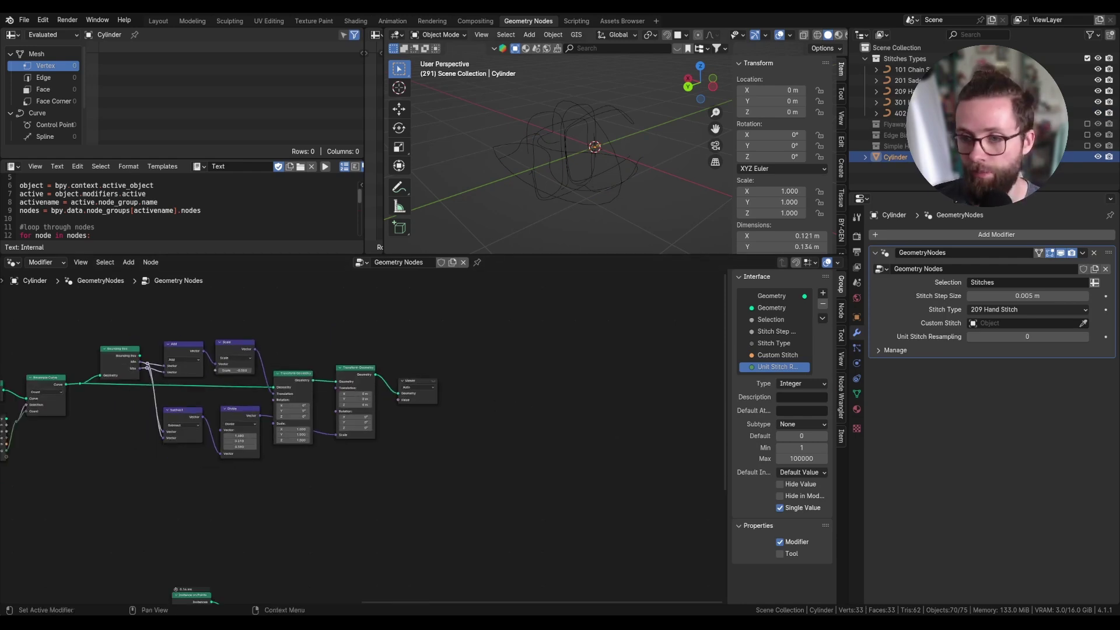
scroll(471, 303, "up", 3)
key("shift+a")
type("dele")
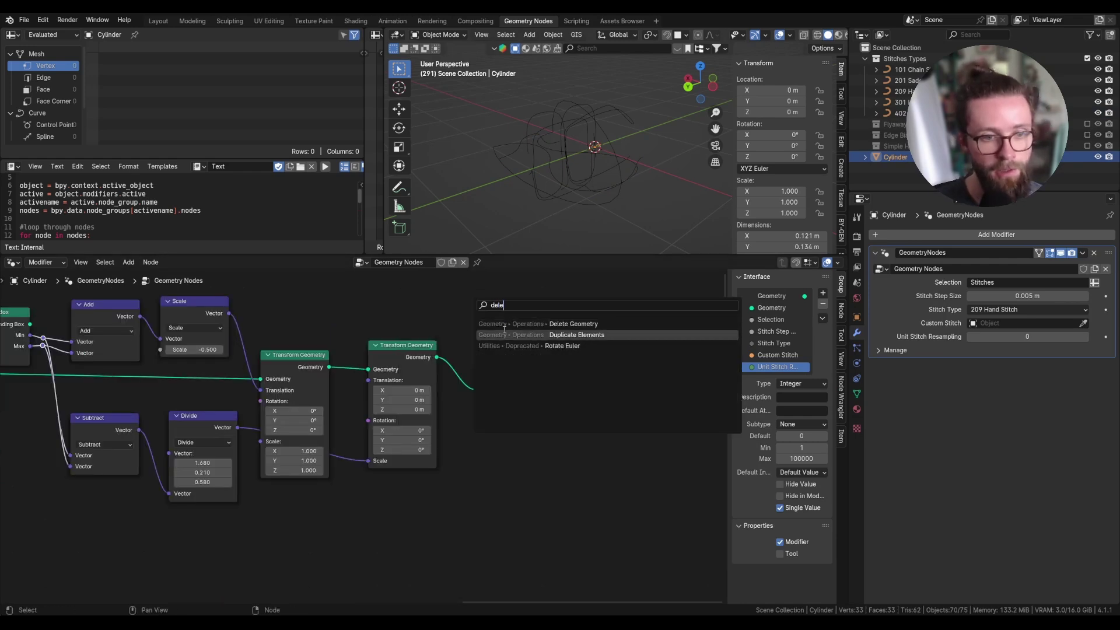
left_click(505, 324)
left_click(470, 334)
Step: Drive the Delete Geometry Selection with an Endpoint Selection node using Start Size 1 and End Size 0
scroll(482, 398, "up", 3)
middle_click_drag(482, 397, 517, 328)
left_click_drag(509, 328, 477, 456)
type("endpoi")
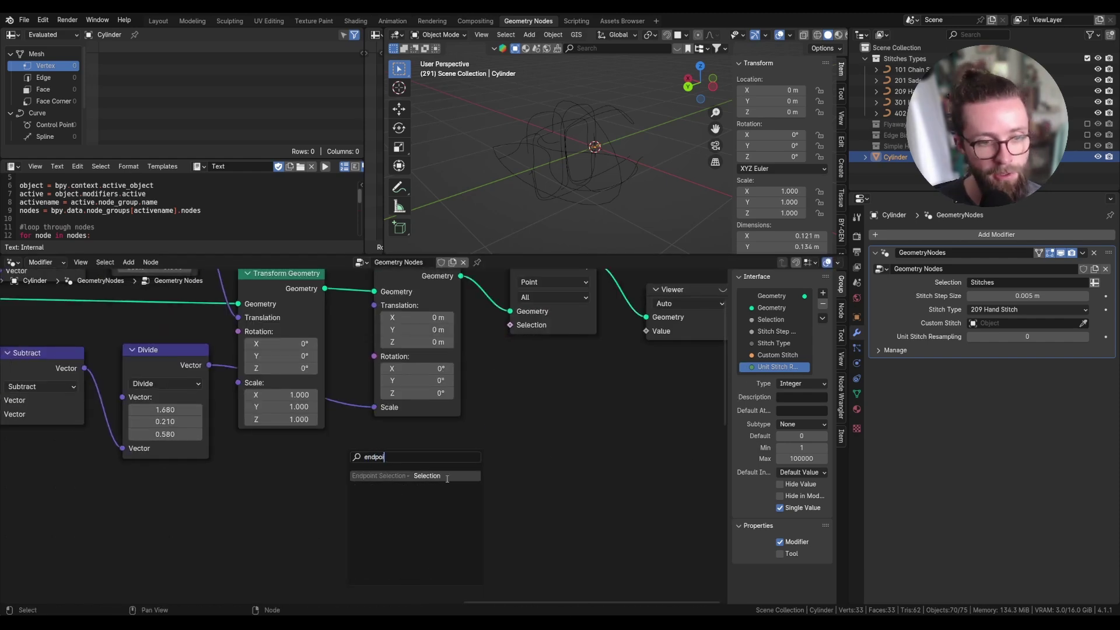
left_click(447, 476)
left_click(424, 471)
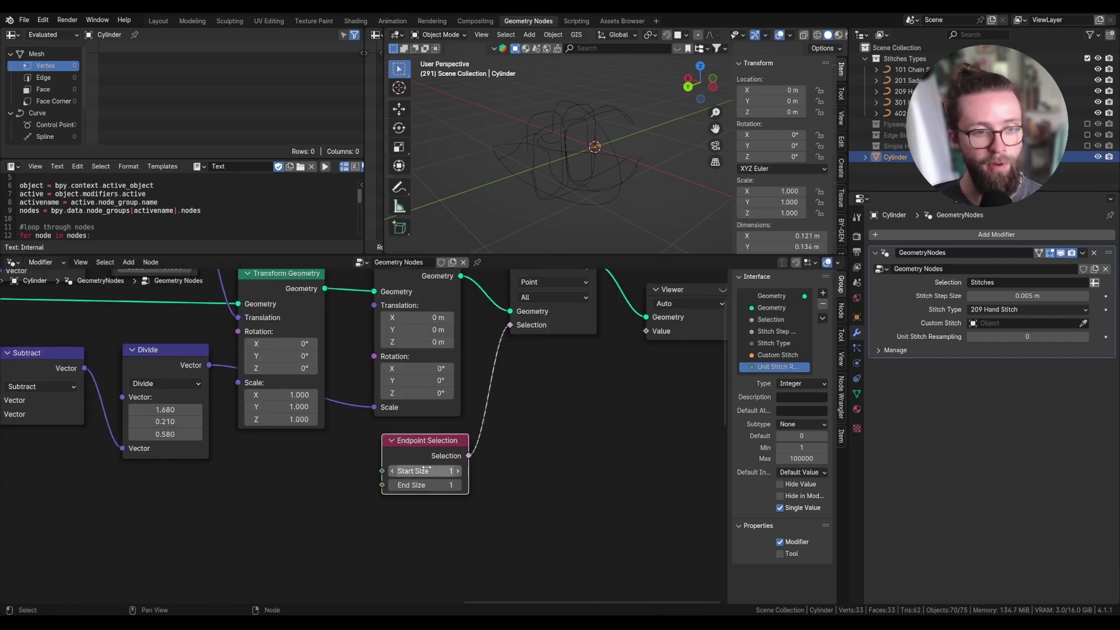
left_click(425, 484)
type("0")
key("Return")
Step: Branch the second Transform Geometry output into a new Domain Size node set to Curve
scroll(462, 395, "down", 5)
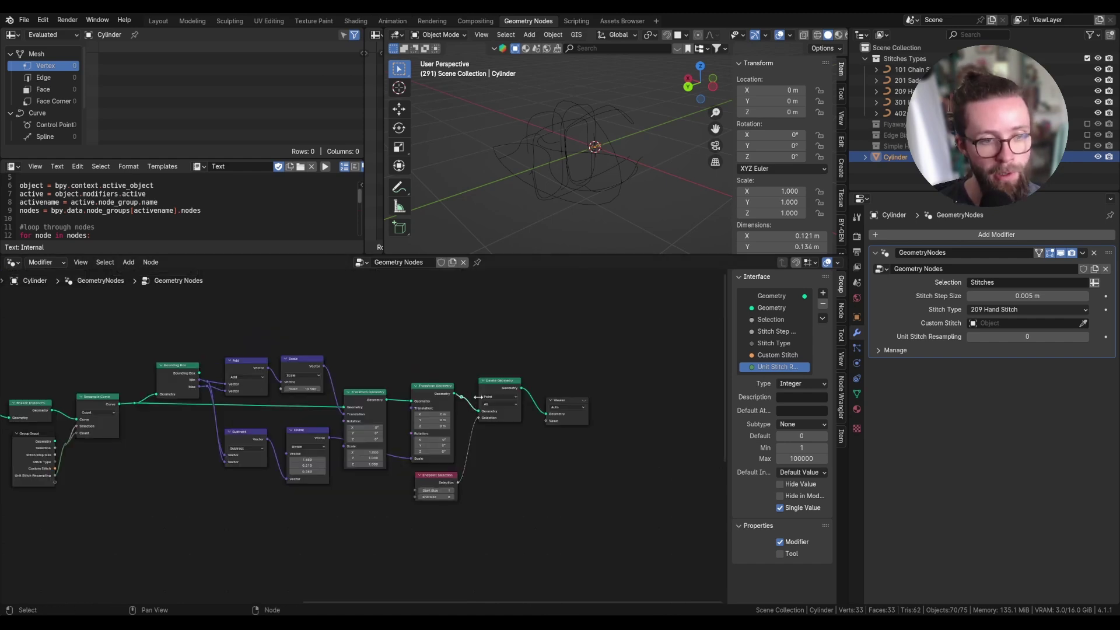
scroll(475, 398, "up", 3)
left_click_drag(516, 379, 525, 378)
left_click_drag(454, 397, 480, 338)
type("d")
key("Return")
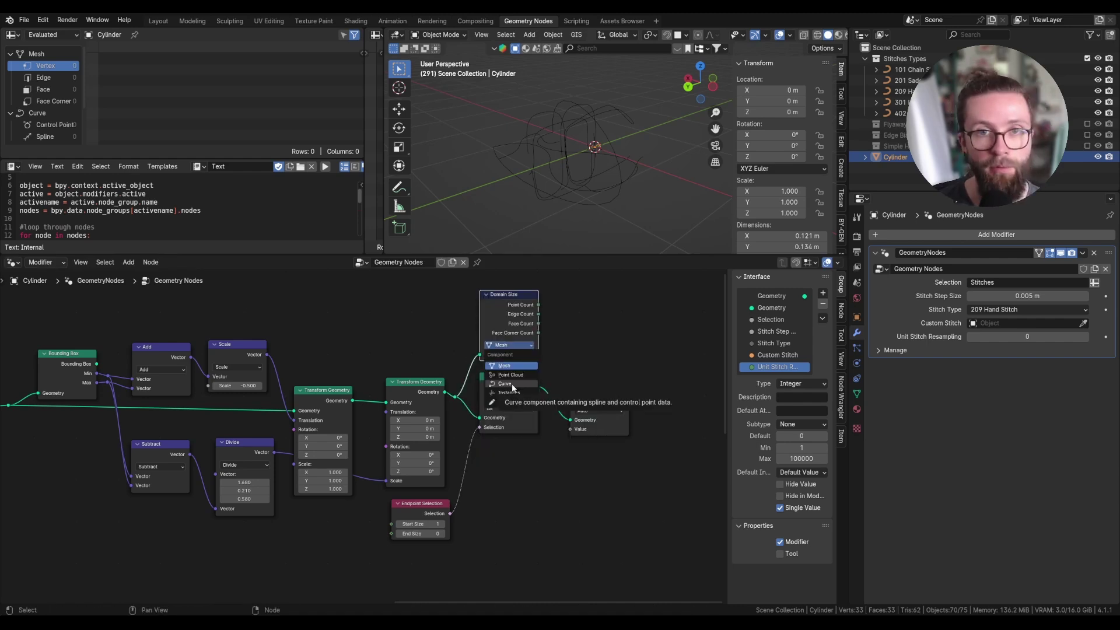
left_click(537, 320)
left_click_drag(537, 320, 586, 347)
key("Escape")
key("Home")
Step: Combine the stitch preparation nodes into a node group
left_click_drag(104, 313, 610, 470)
key("ctrl+g")
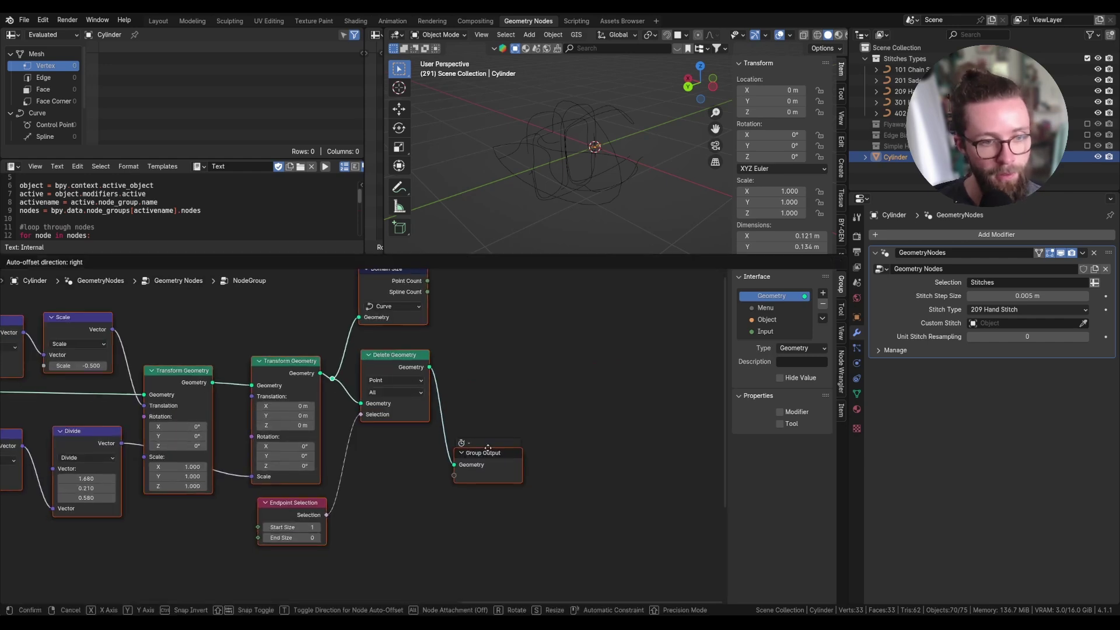
Step: Expose the Domain Size node's Spline Count as an additional output on the Group Output node
left_click_drag(488, 452, 531, 391)
left_click(499, 432)
middle_click_drag(522, 339, 496, 407)
left_click_drag(429, 356, 481, 498)
Step: Rename the group's Geometry output to Unit Stitch Curve
double_click(783, 295)
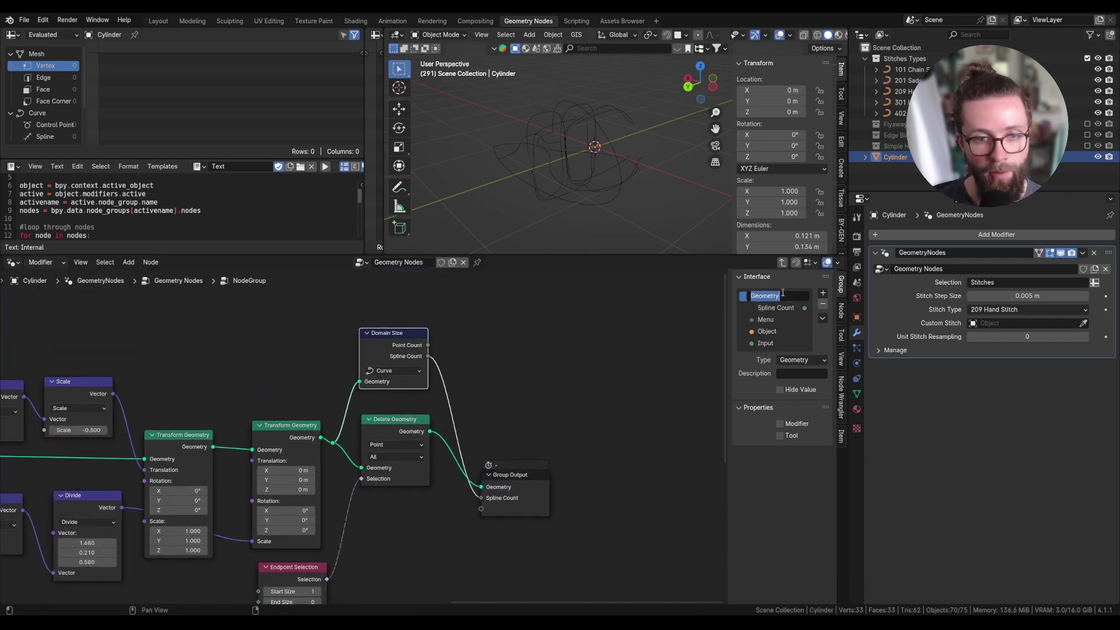
type("Unit S")
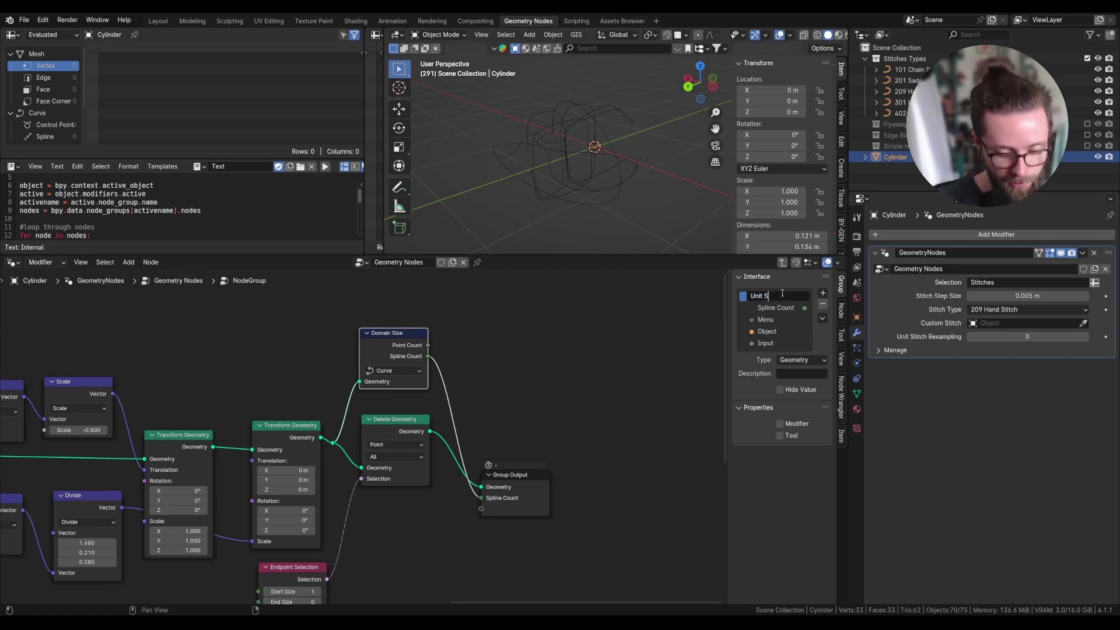
type("titch Curve")
key("Return")
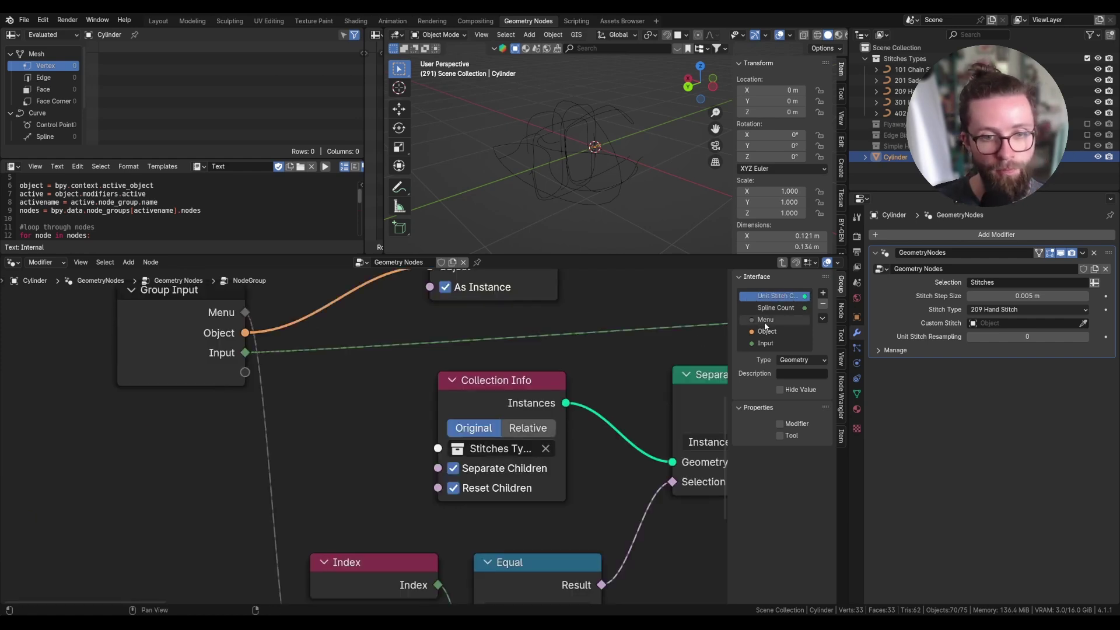
Step: Rename the group's Menu input to Stitch Type and its Object input to Custom Stitch
double_click(767, 320)
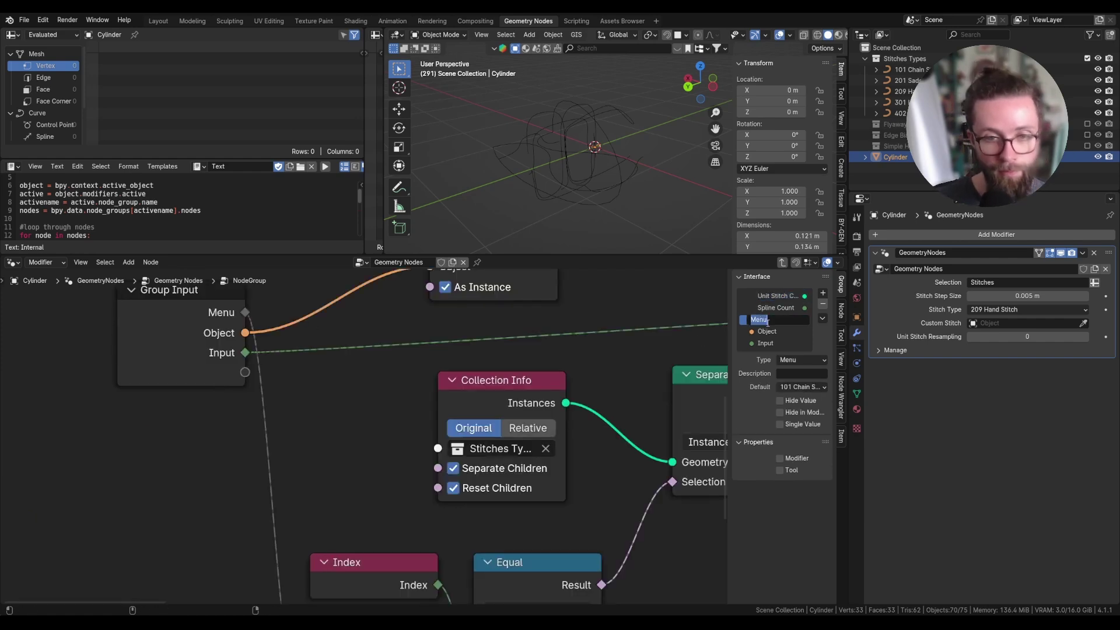
type("Stitch Type")
key("Return")
double_click(768, 332)
type("Custom Stitch")
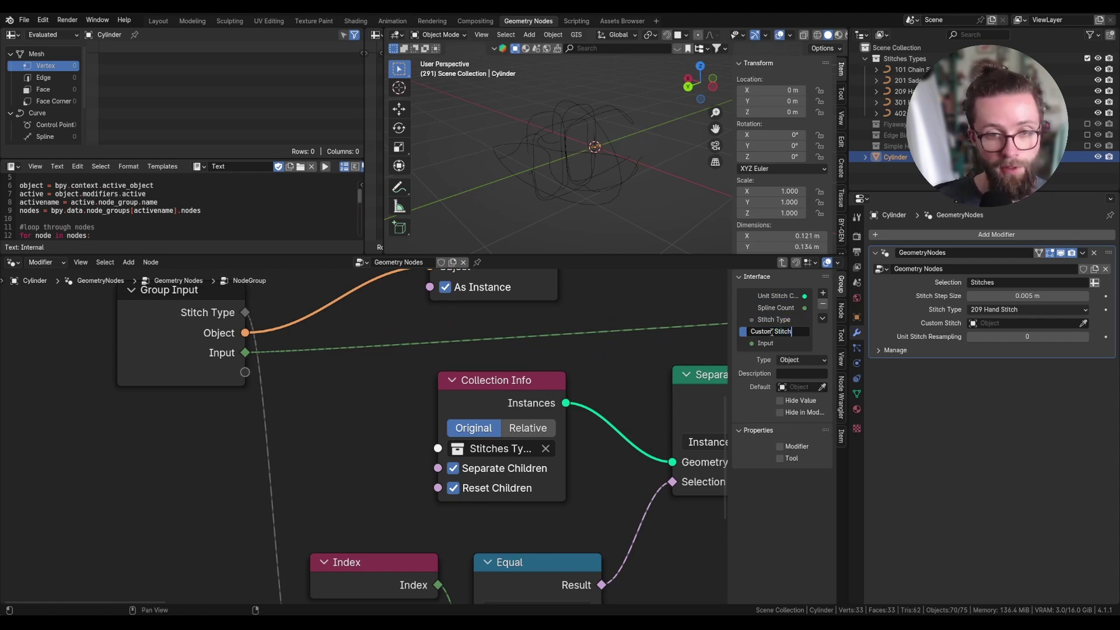
key("Return")
Step: Rename the group's integer Input socket to Unit Stitch Resampling and restrict it to a single value
double_click(768, 343)
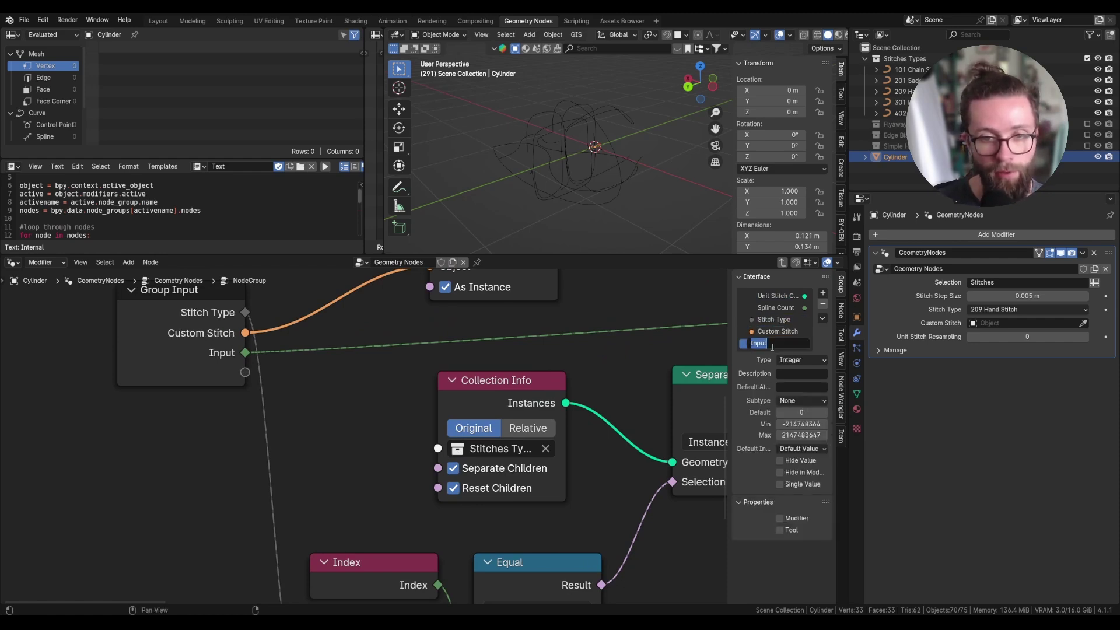
type("UNit St")
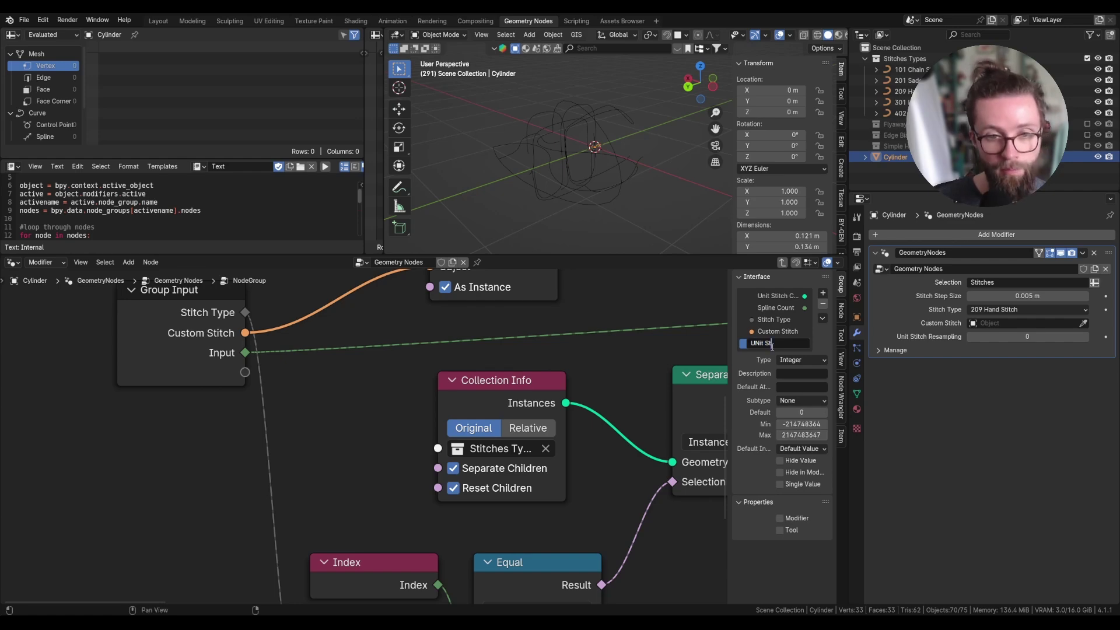
type("itch Resampling")
key("Return")
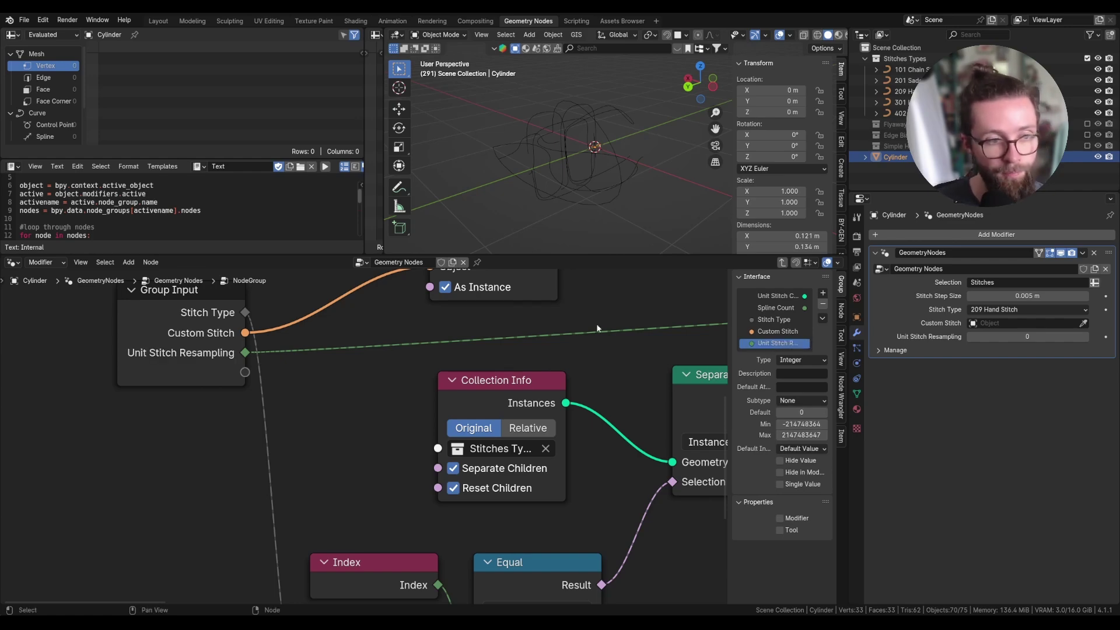
scroll(240, 460, "down", 5)
left_click(781, 485)
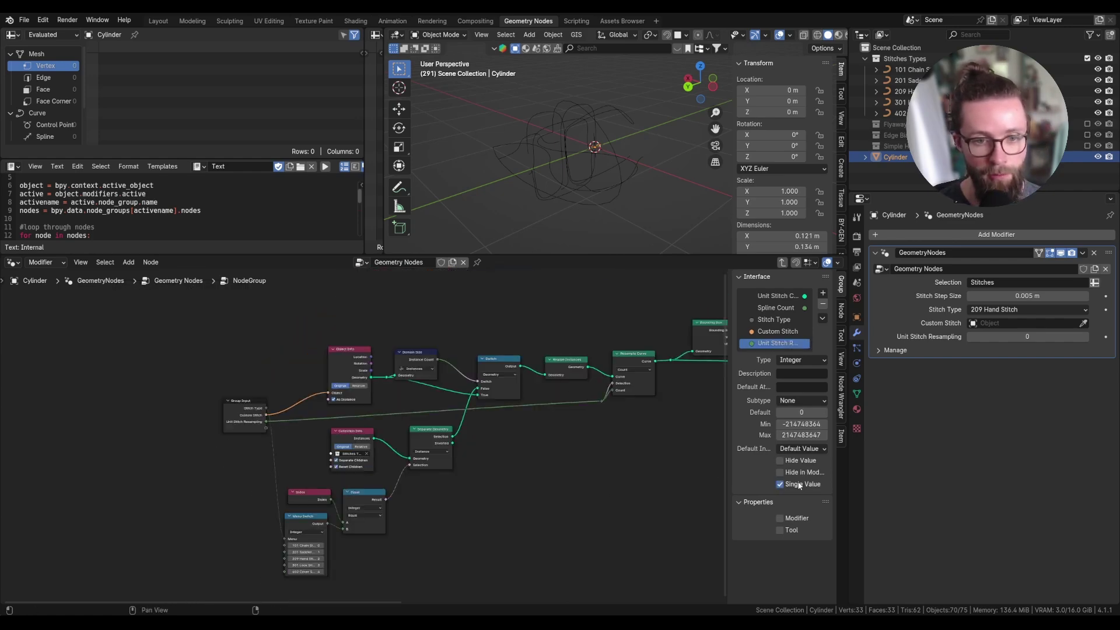
Step: Place a copy of the Group Input node beside the Subtract node that feeds the Divide node
scroll(471, 440, "up", 5)
left_click_drag(583, 401, 585, 406)
left_click(584, 407)
scroll(436, 455, "down", 4)
left_click_drag(330, 319, 334, 320)
left_click(334, 320)
scroll(499, 428, "up", 3)
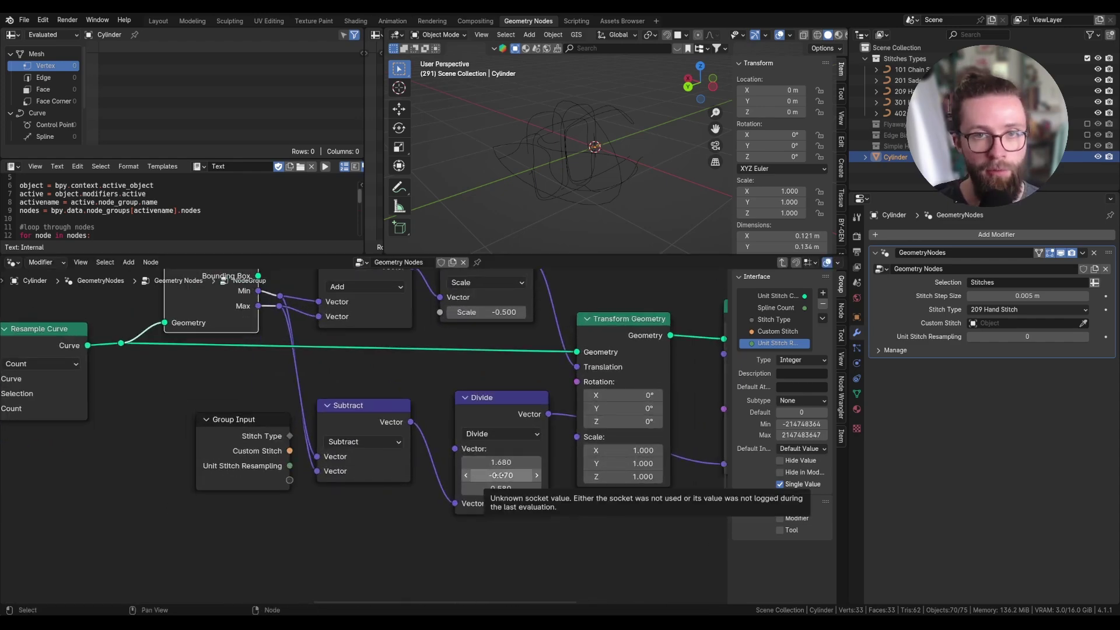
Step: Set all three components of the Divide node's first vector to 1
left_click(503, 476)
type("0.1")
key("Return")
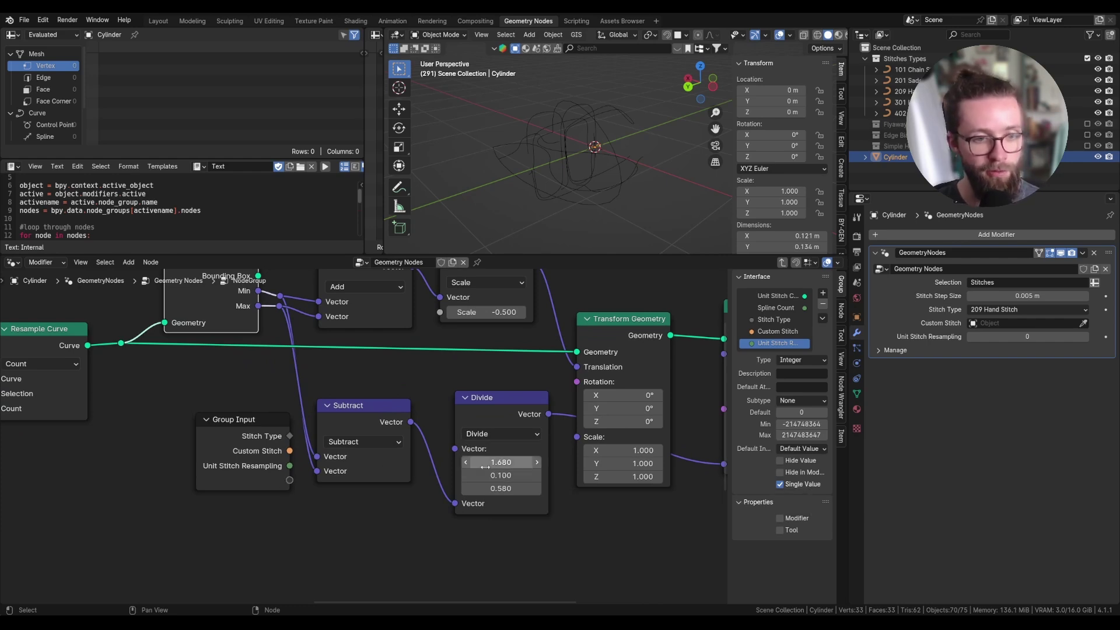
left_click_drag(486, 464, 486, 488)
type("1")
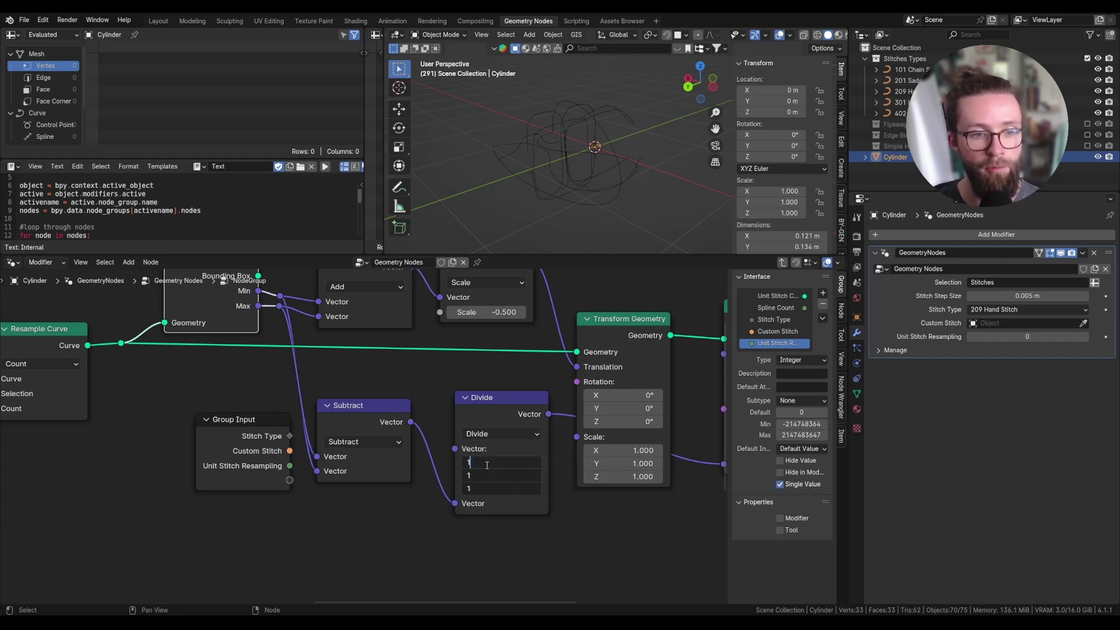
key("Return")
Step: Expose the Divide node's first vector as a new group input with the Translation subtype and Single Value enabled
left_click_drag(290, 480, 456, 449)
left_click_drag(250, 489, 233, 533)
left_click(774, 354)
left_click(802, 413)
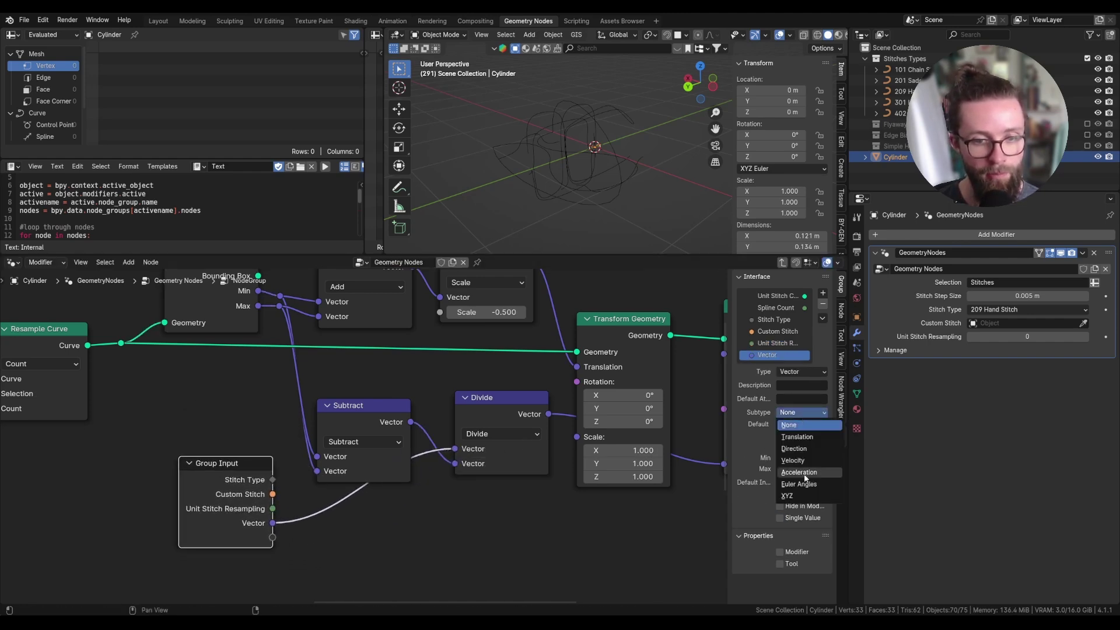
left_click(798, 437)
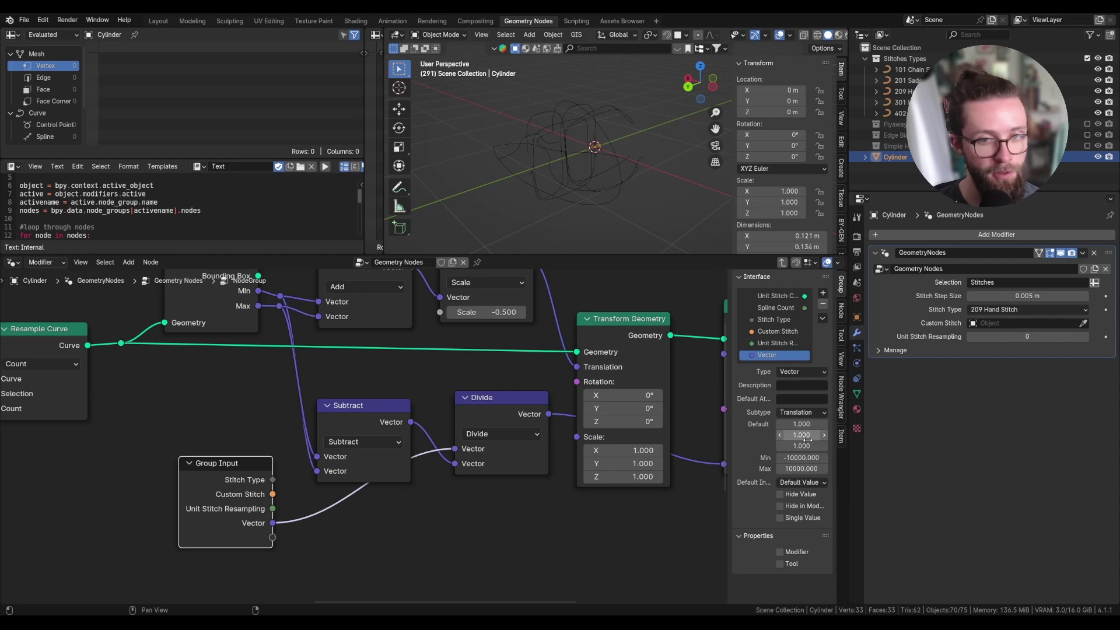
left_click(780, 517)
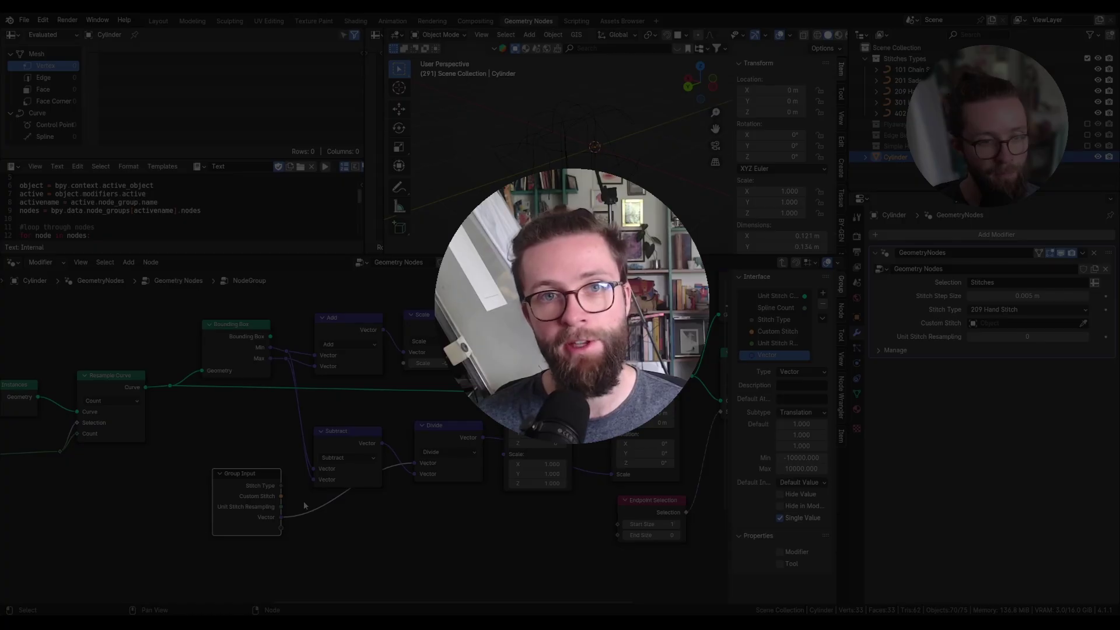
Step: Arrange the group nodes, return to the parent node tree, and feed Unit Stitch Curve into the Instance input of Instance on Points
scroll(300, 501, "down", 2)
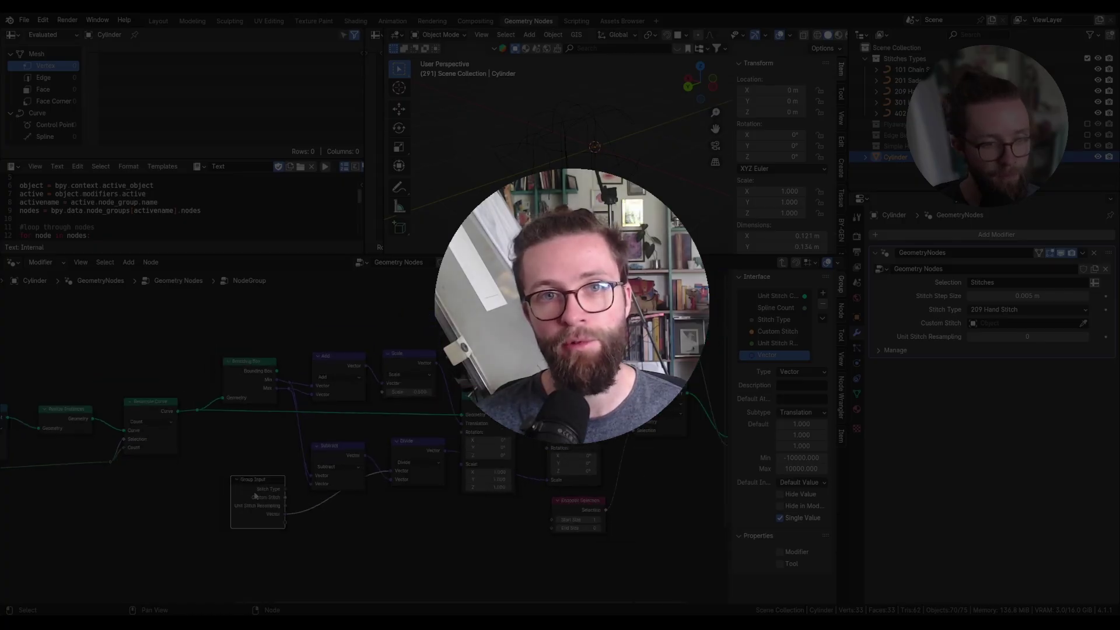
left_click_drag(252, 494, 259, 458)
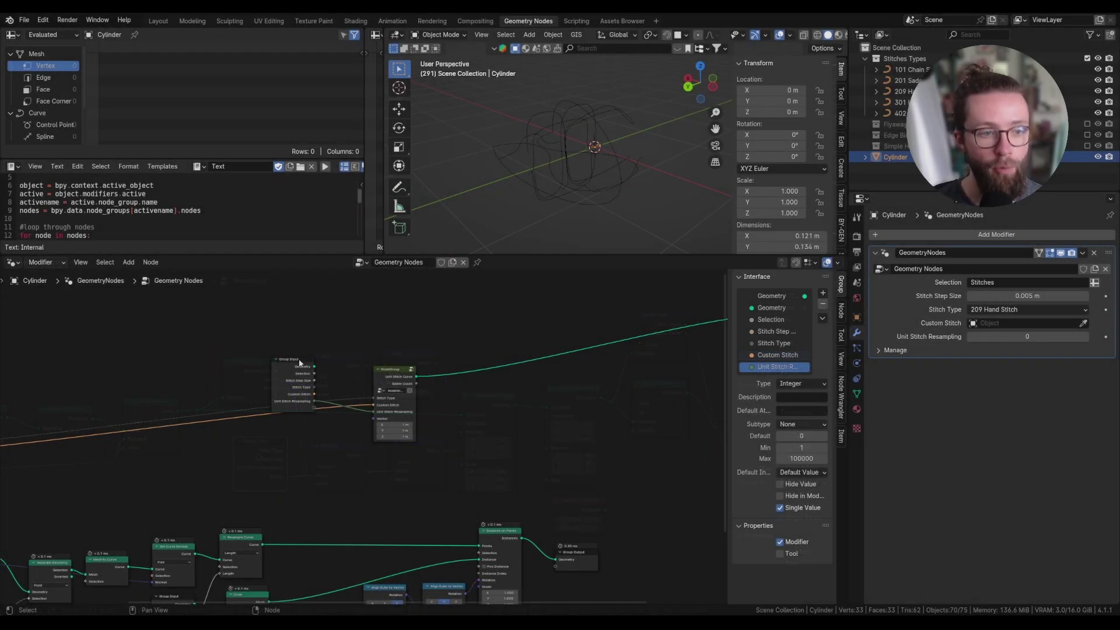
left_click_drag(298, 358, 317, 448)
scroll(395, 458, "up", 3)
middle_click_drag(432, 429, 427, 375)
left_click_drag(405, 313, 401, 338)
left_click(401, 337)
middle_click_drag(436, 404, 421, 313)
left_click_drag(407, 288, 495, 469)
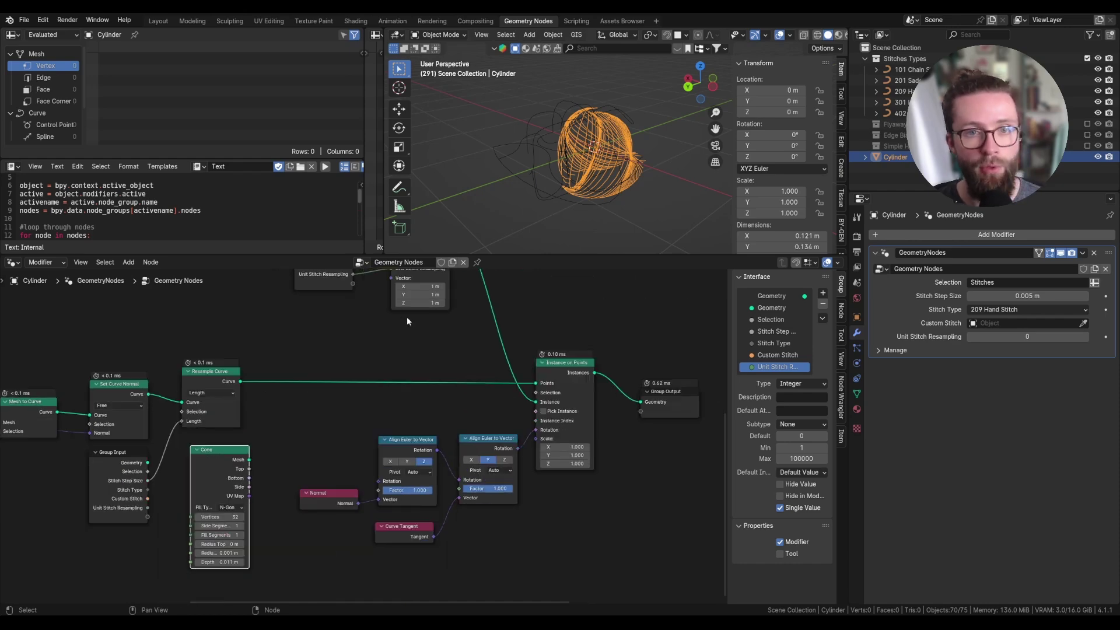
Step: Add a Combine XYZ node to drive the node group's Vector input
key("shift+a")
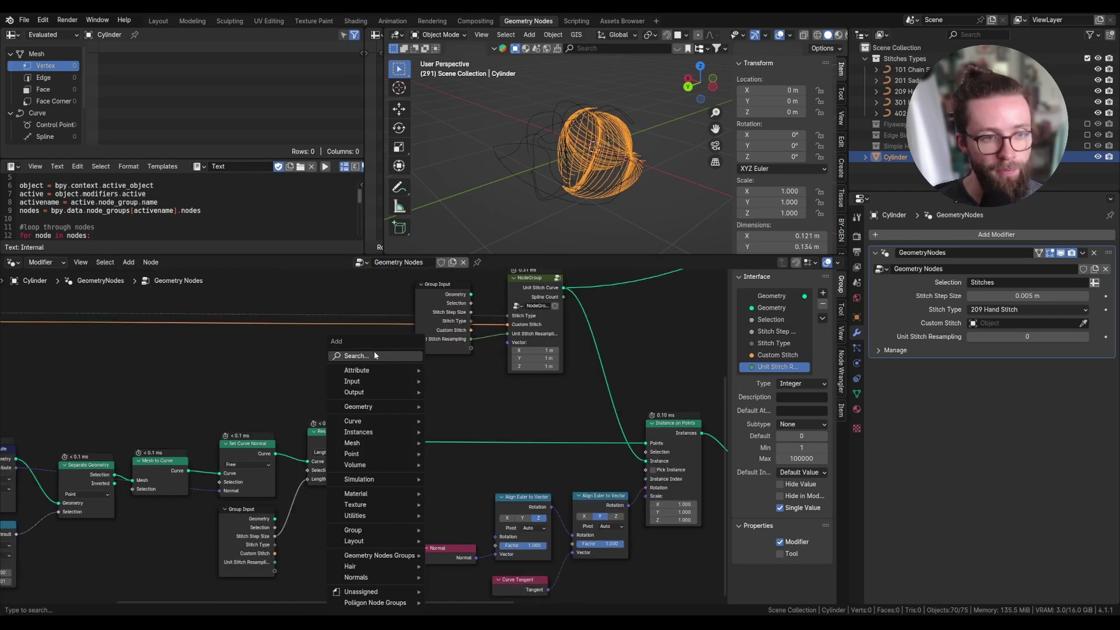
left_click(375, 354)
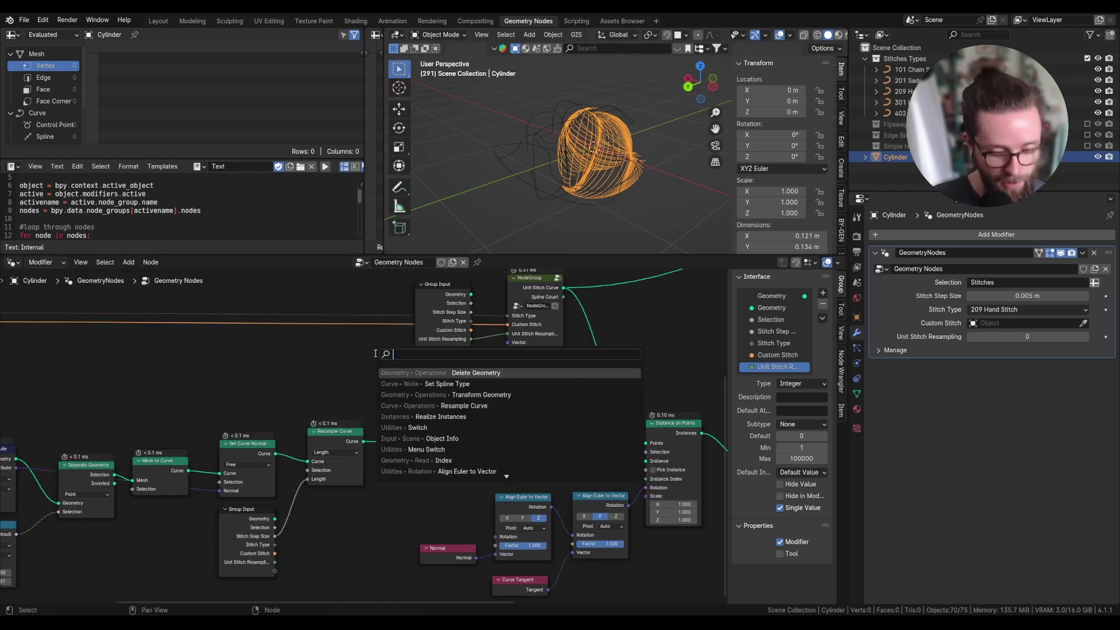
type("combine")
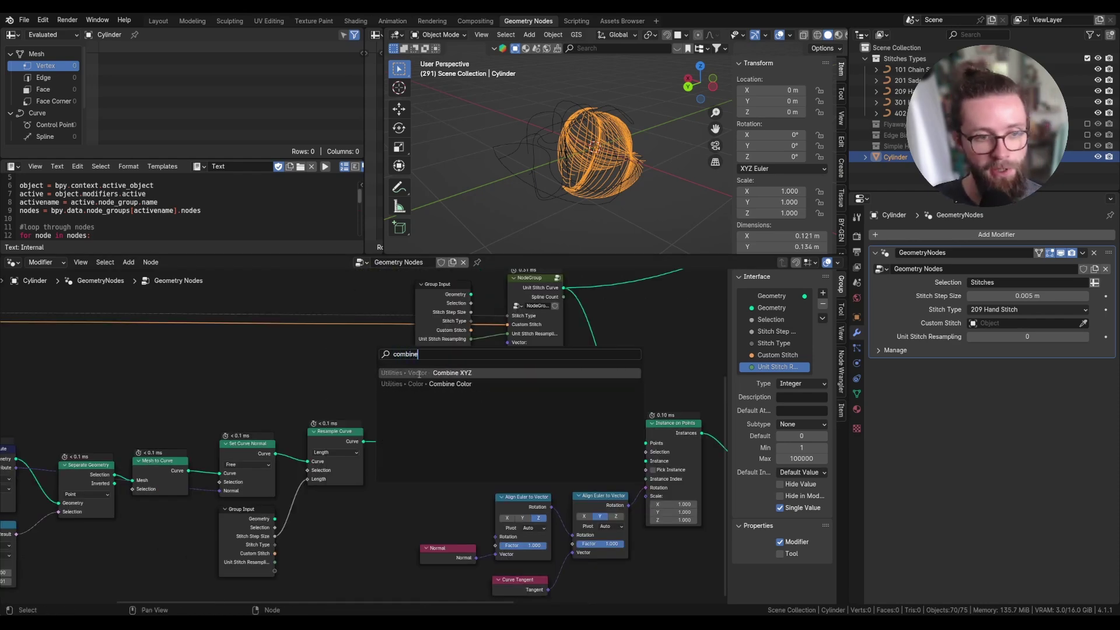
left_click(415, 373)
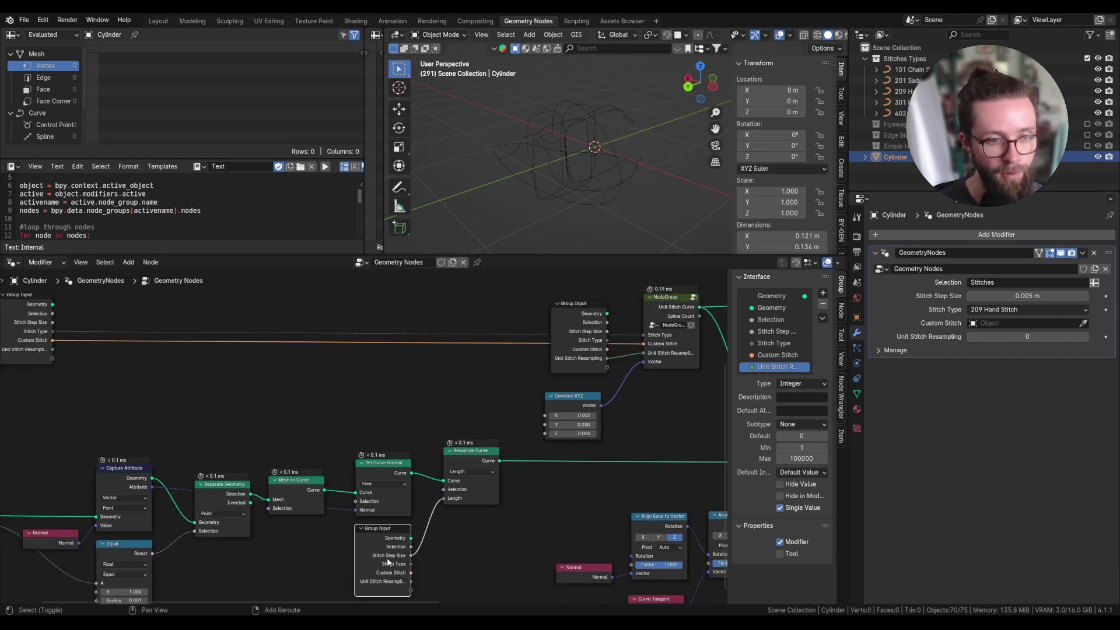
Step: Copy a Group Input node, feed Stitch Step Size into Combine XYZ's Y, and expose its X and Z as new inputs
mouse_move(461, 391)
left_mouse_down()
mouse_move(467, 367)
mouse_move(461, 385)
left_mouse_up()
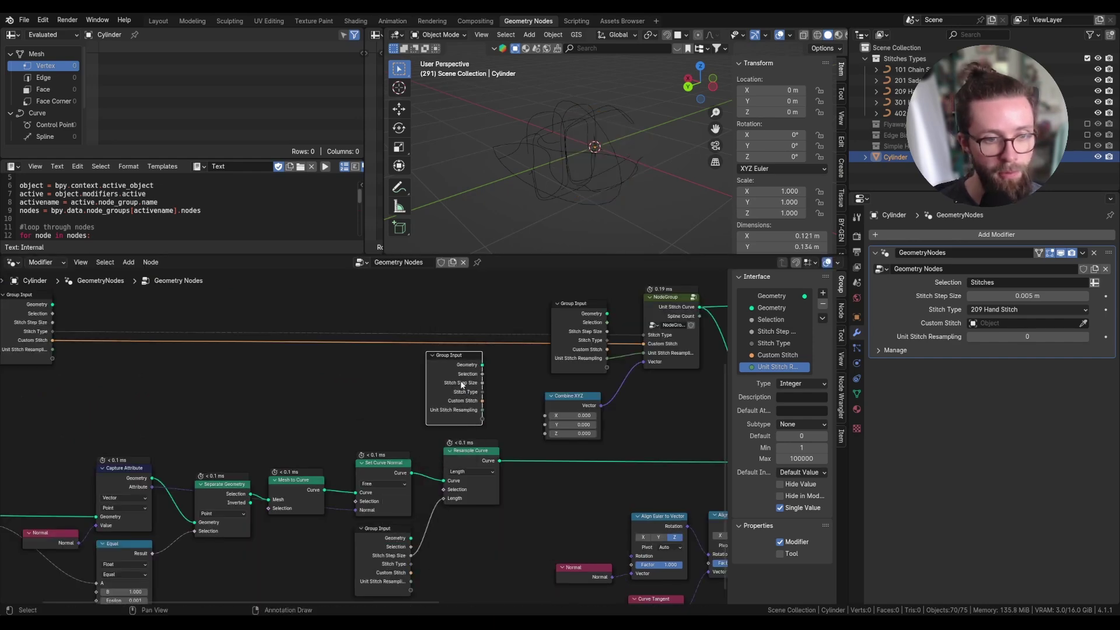
scroll(534, 413, "up", 3)
left_click_drag(273, 406, 284, 411)
left_click_drag(351, 466, 418, 465)
scroll(523, 454, "down", 1)
left_click_drag(326, 482, 418, 491)
Step: Rename the new X input to Stitch Width and the Z input to Stitch Thickness
double_click(769, 379)
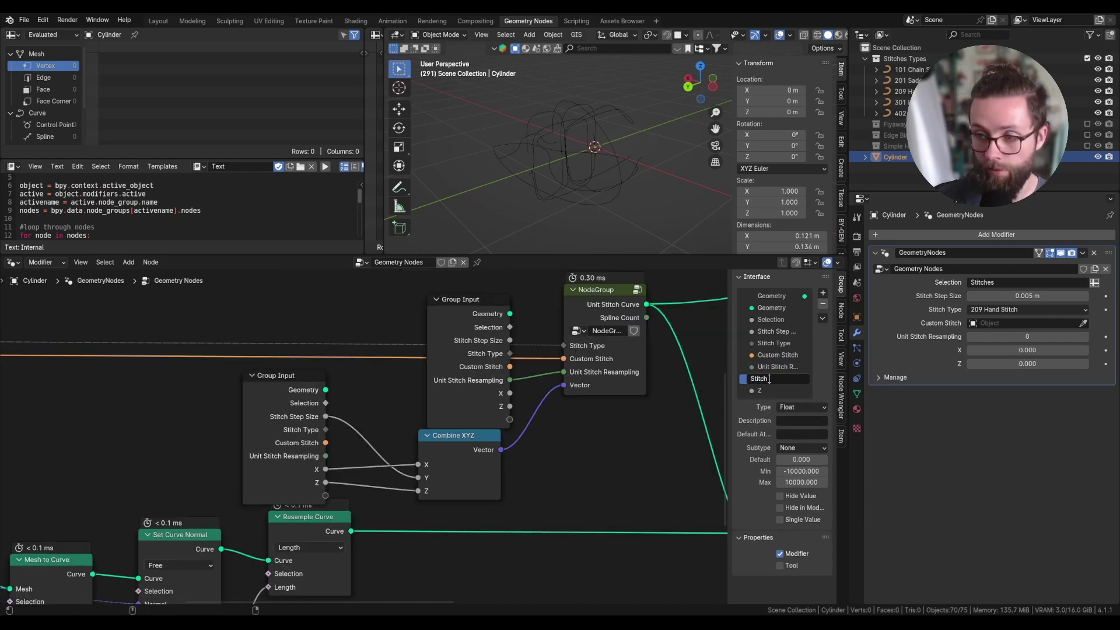
type("Stitch Width")
double_click(769, 389)
type("Stitc")
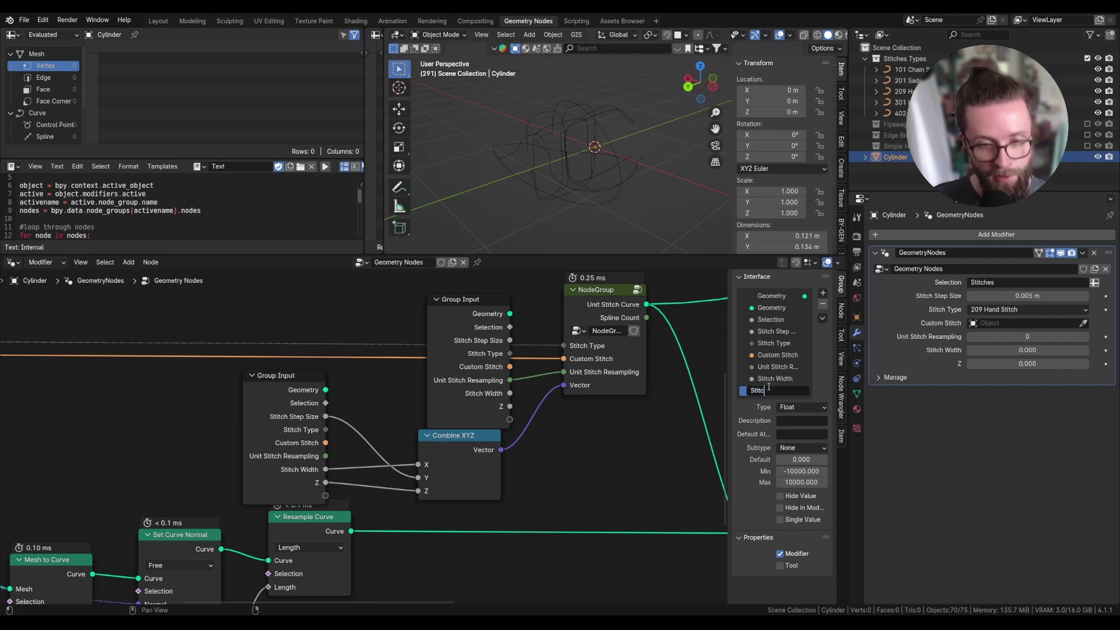
type("h Thickness")
key("Return")
Step: Give the Stitch Width and Stitch Thickness inputs the Distance subtype and make them single values
left_click(781, 379)
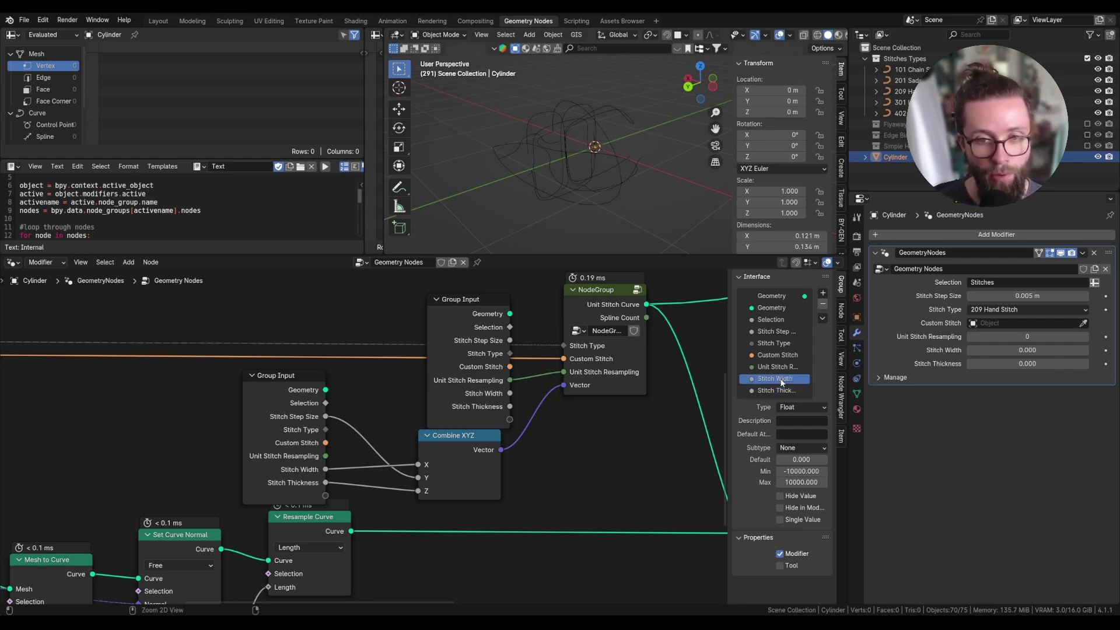
left_click(774, 390)
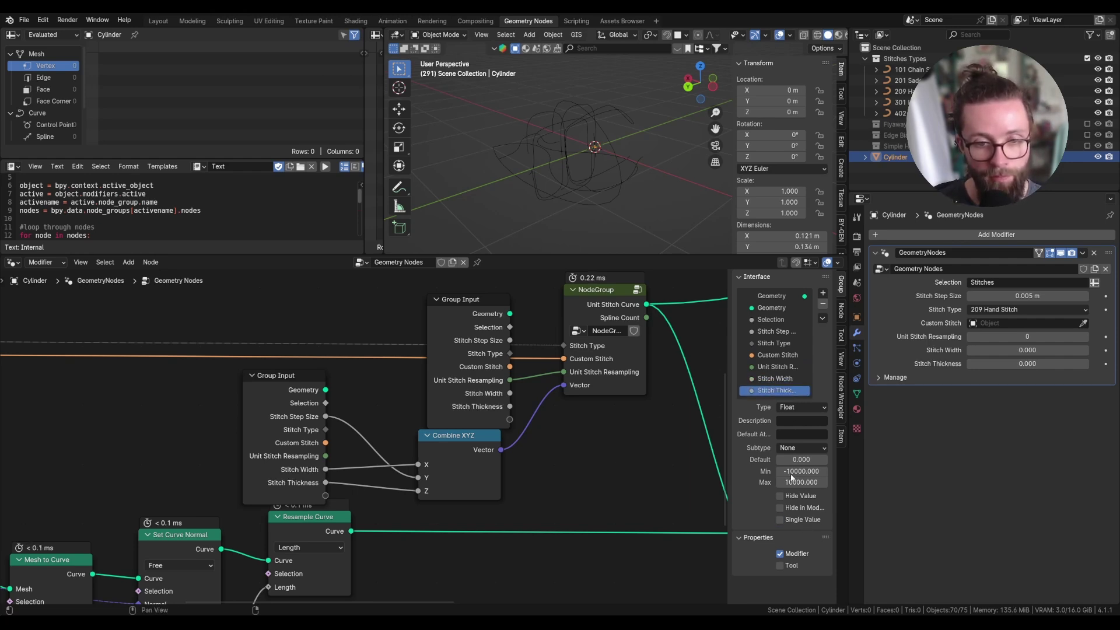
left_click(802, 448)
left_click(804, 529)
left_click(789, 380)
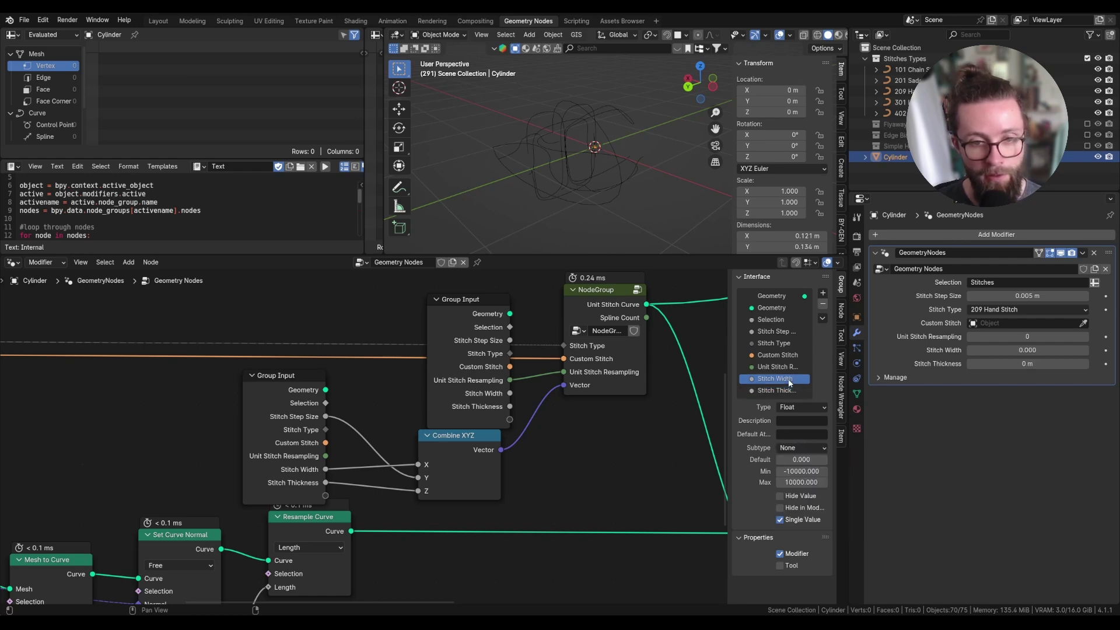
Step: Set the defaults to 0.002 for Stitch Thickness and 0.003 for Stitch Width, and reset both modifier values to these defaults
double_click(781, 390)
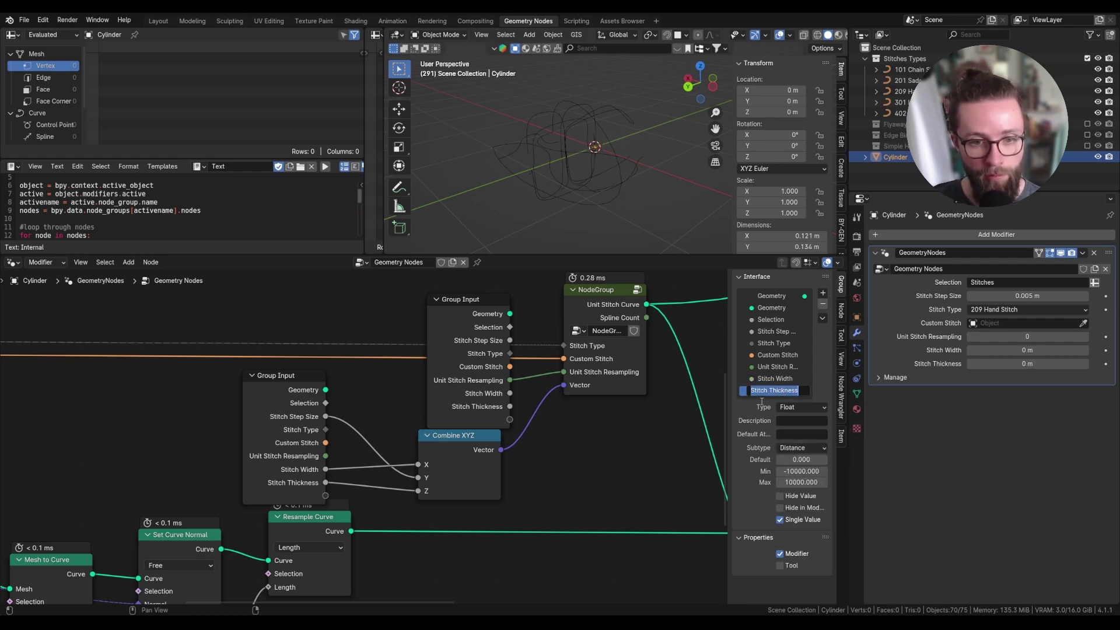
left_click(802, 460)
type("0.")
key("Return")
left_click(776, 378)
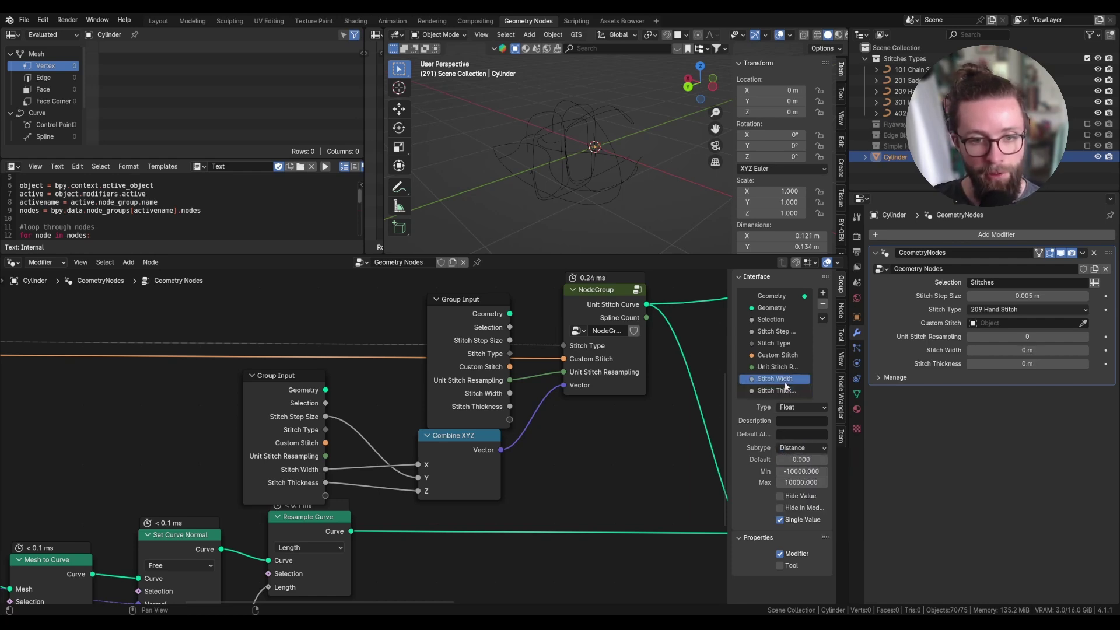
left_click(798, 459)
type("0.003")
key("Return")
key("BackSpace")
key("BackSpace")
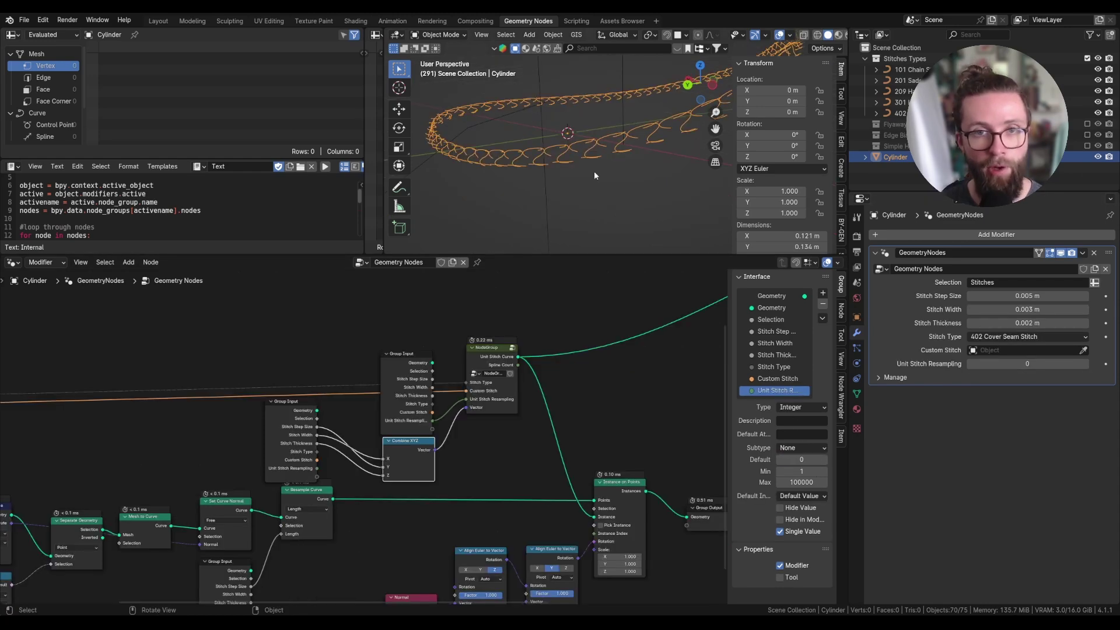
Step: Inspect the stitched loop and tidy the layout by grouping the node group, Combine XYZ and their Group Input nodes closer together
middle_click_drag(593, 170, 667, 142)
middle_click_drag(475, 174, 600, 170)
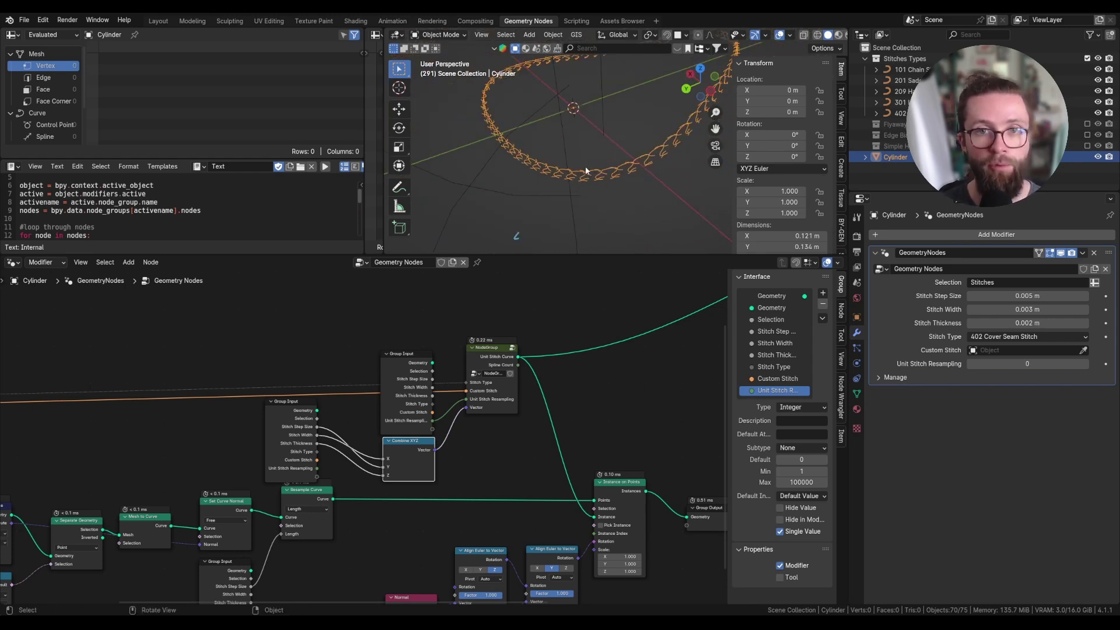
key("Home")
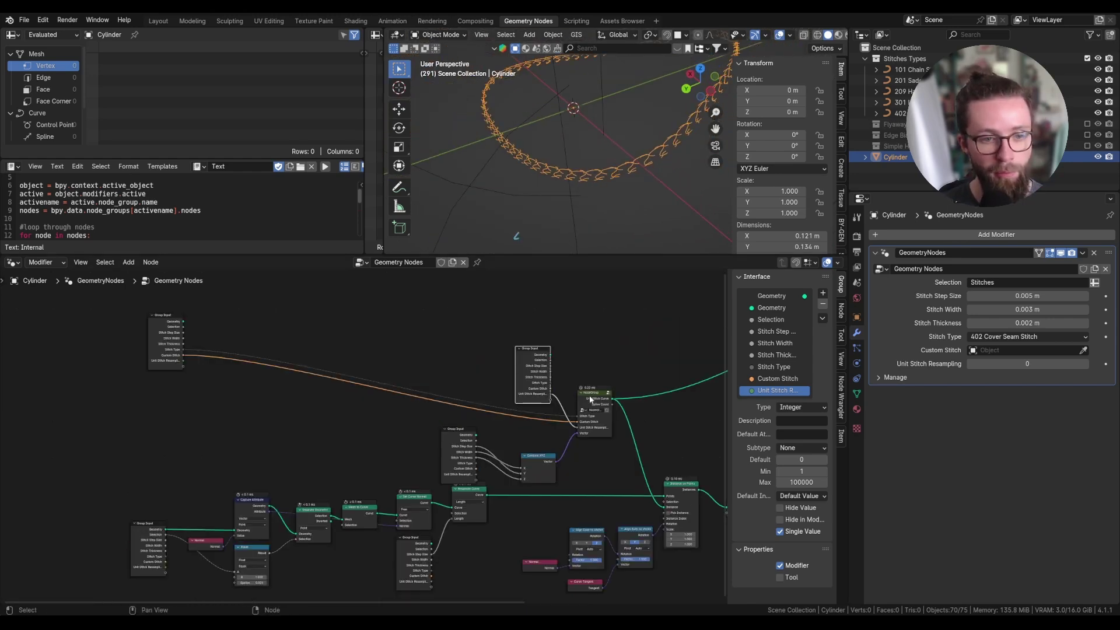
left_click(589, 357)
left_click_drag(548, 468, 550, 419)
left_click(459, 429)
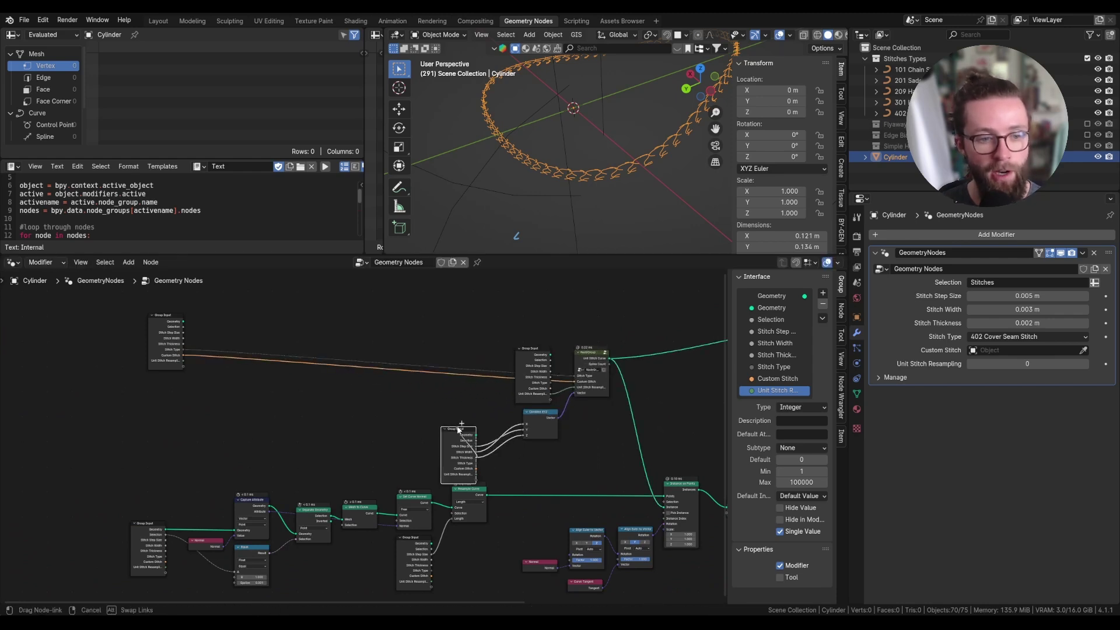
left_click_drag(487, 457, 527, 435)
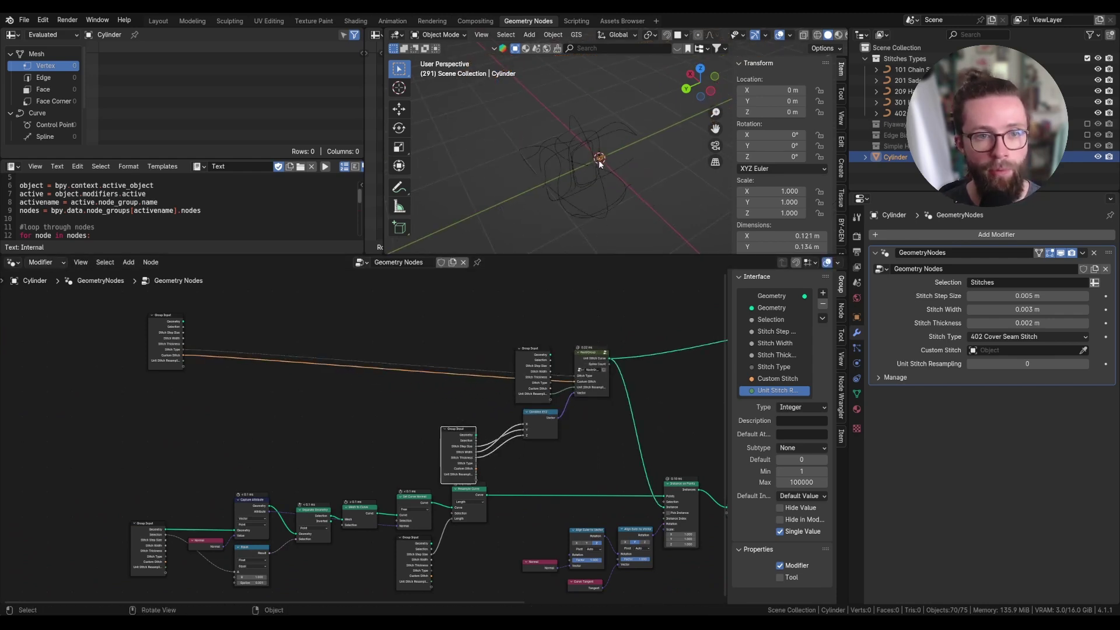
Step: Try duplicating the 101 Chain Stitch curve and shifting the copy about 1.07 m along negative Y, and undo the duplicate
left_click(619, 135)
middle_click_drag(620, 136, 578, 111)
scroll(579, 111, "up", 2)
middle_click_drag(647, 161, 547, 156, "shift")
scroll(546, 134, "up", 2)
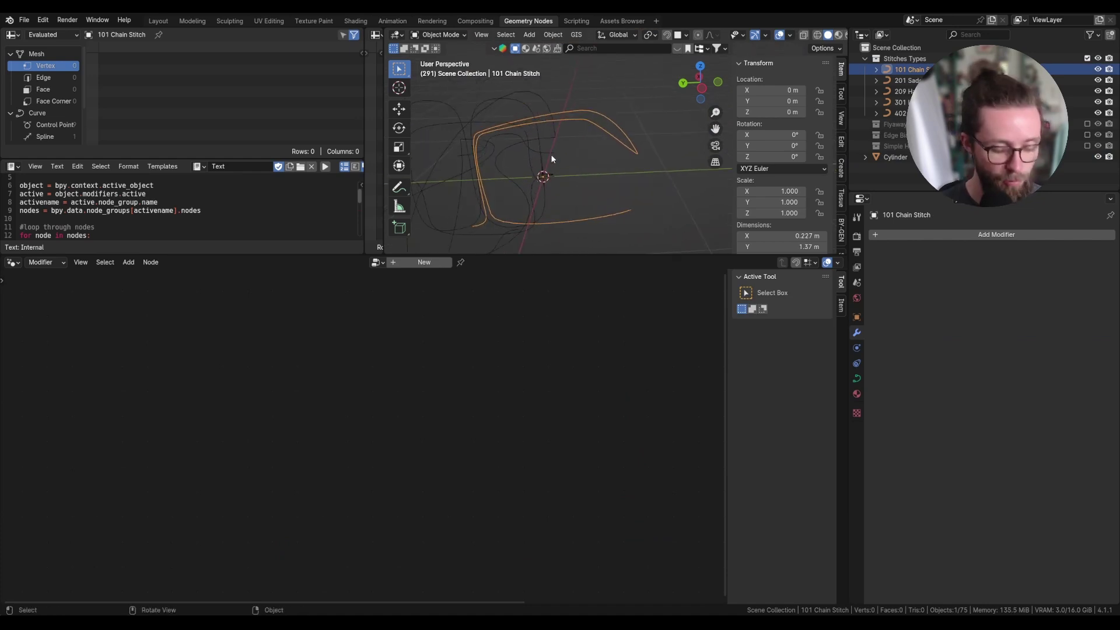
key("shift")
key("shift+d")
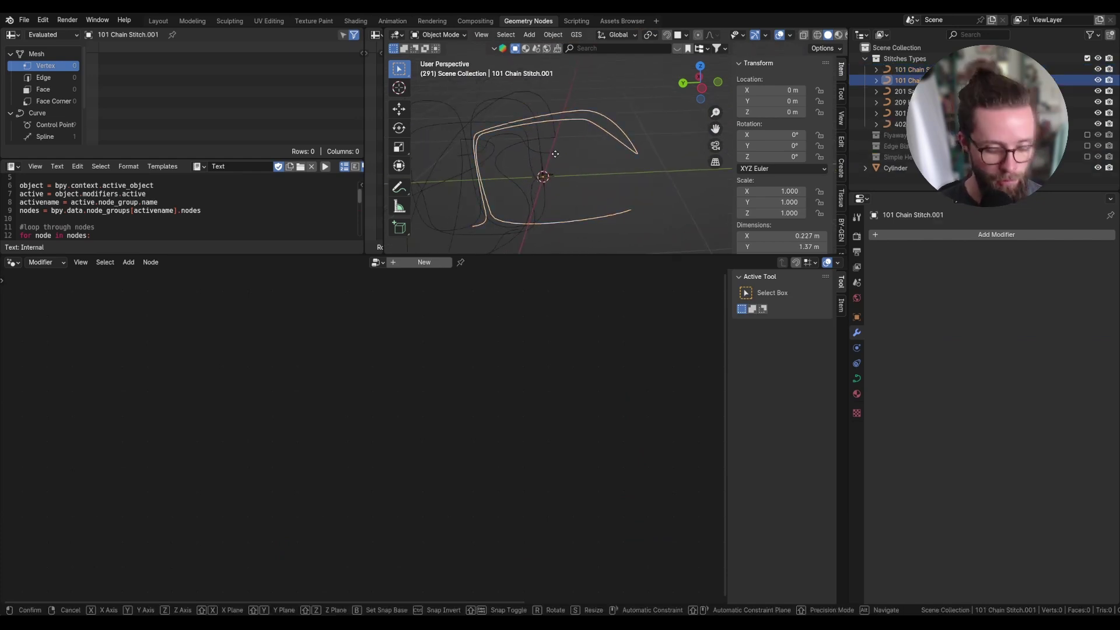
key("y")
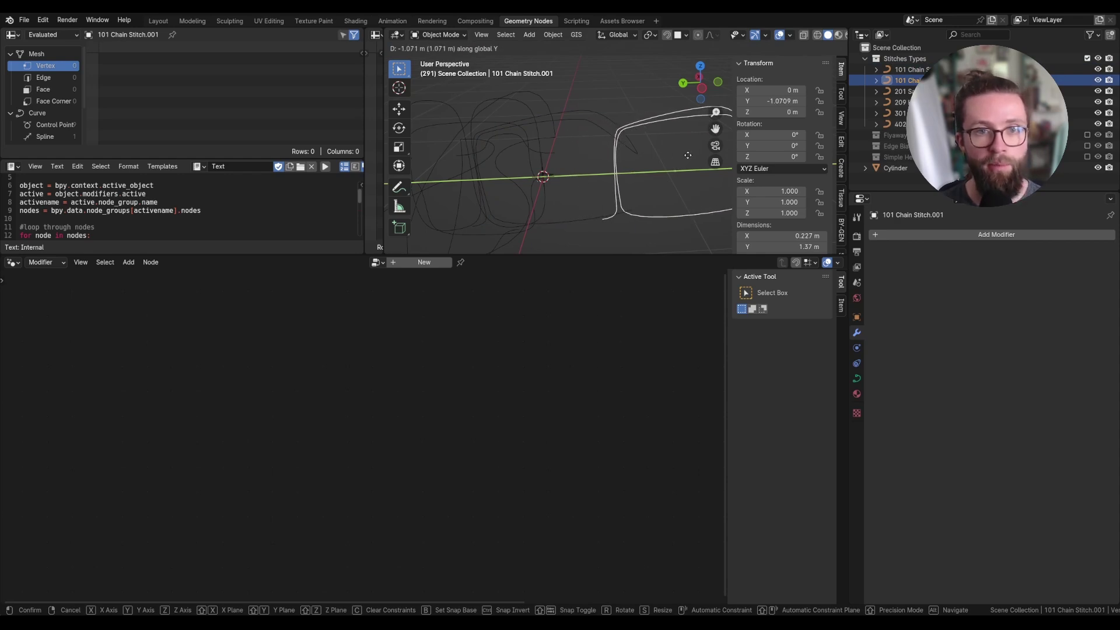
right_click(688, 155)
key("ctrl+z")
Step: In the Cylinder's node tree, insert a Math node between Stitch Step Size and the Combine XYZ node's Y input
left_click(895, 157)
scroll(461, 443, "up", 4)
left_click_drag(461, 444, 353, 391)
key("shift+a")
type("mu")
key("BackSpace")
type("ath")
left_click(418, 338)
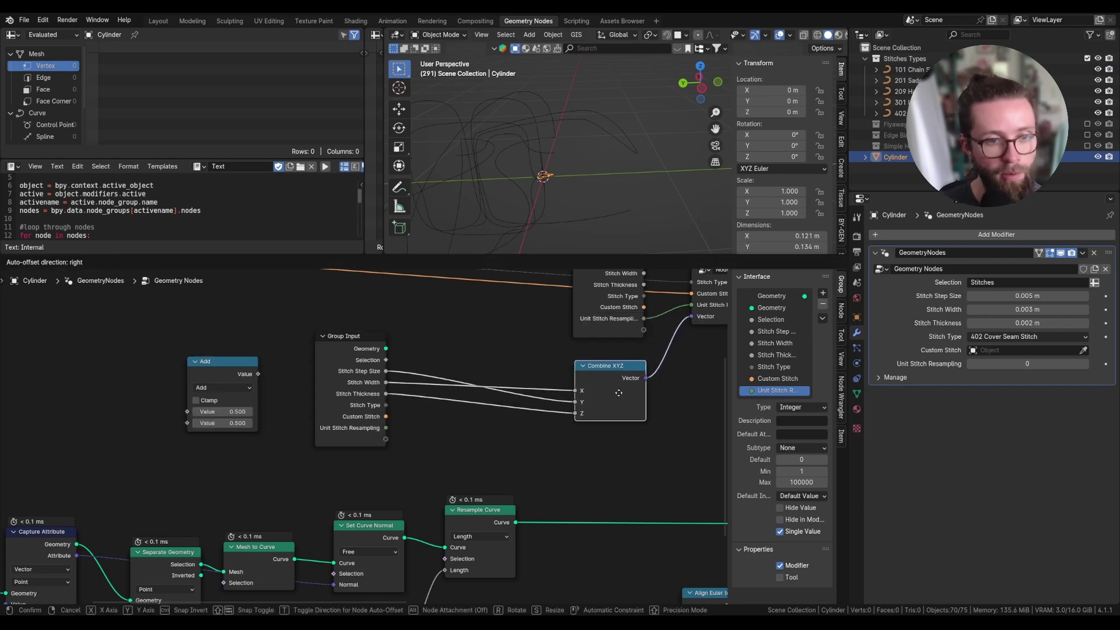
left_click(249, 368)
left_click_drag(220, 367, 466, 358)
Step: Set the Math node to Multiply with a second value of 1 and expose that value as a new group input
left_click(479, 345)
left_click(478, 367)
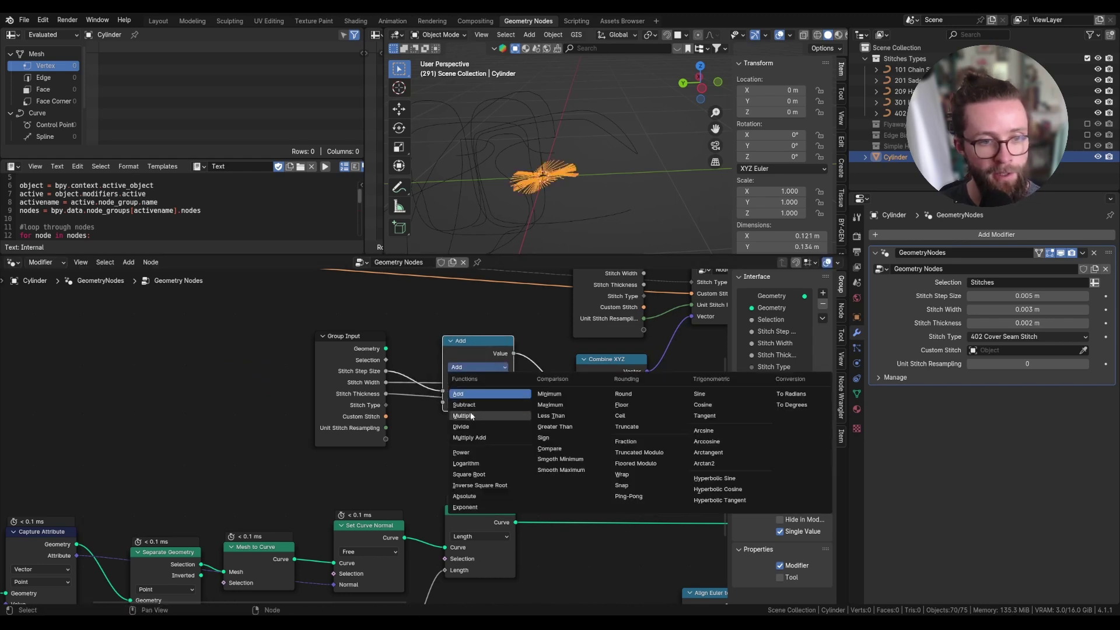
left_click(473, 392)
type("1")
key("Return")
left_click_drag(386, 438, 383, 443)
left_click_drag(459, 407, 450, 404)
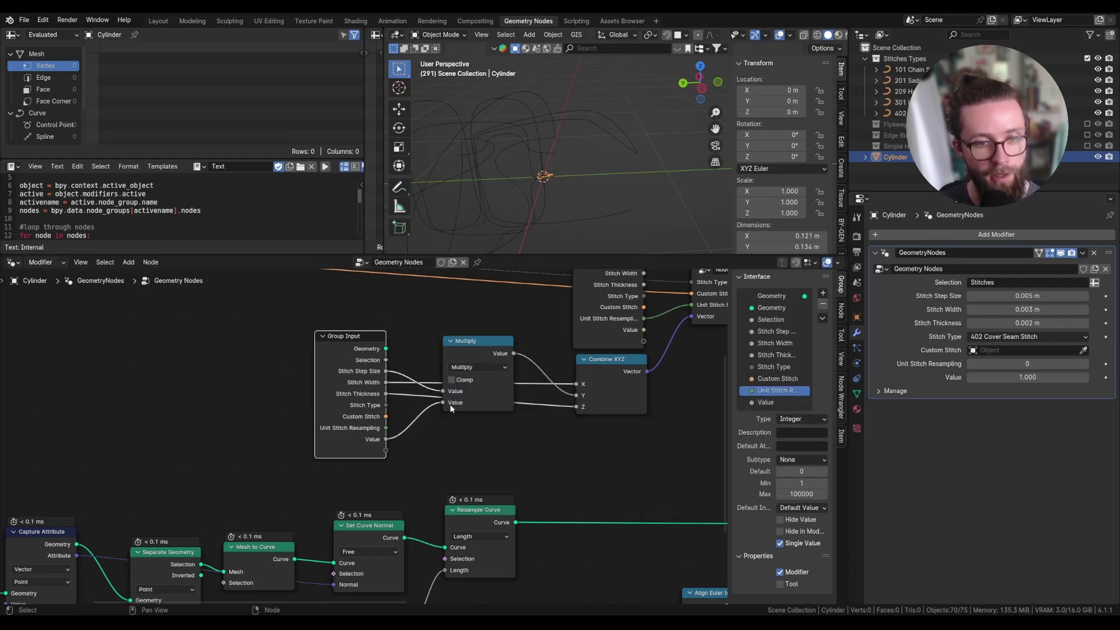
Step: Rename the new Value group input to Step Multiplier
double_click(771, 403)
type("S")
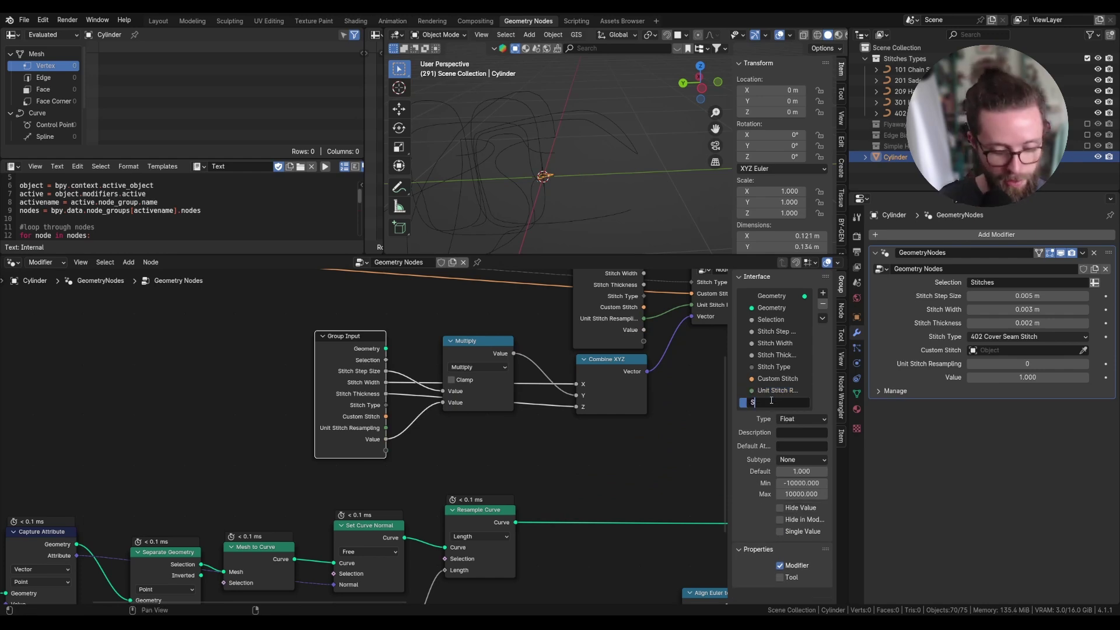
type("tep Multiplier")
key("Return")
Step: Give the Step Multiplier input the Factor subtype with a minimum of 0 and a maximum of 2
left_click(809, 461)
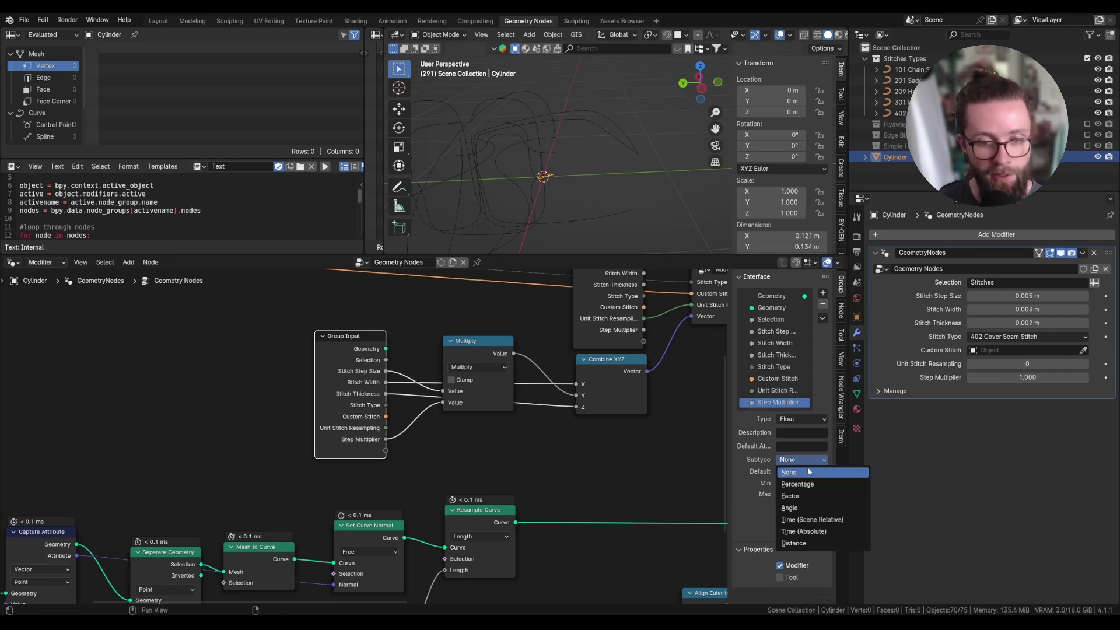
left_click(794, 496)
left_click(802, 483)
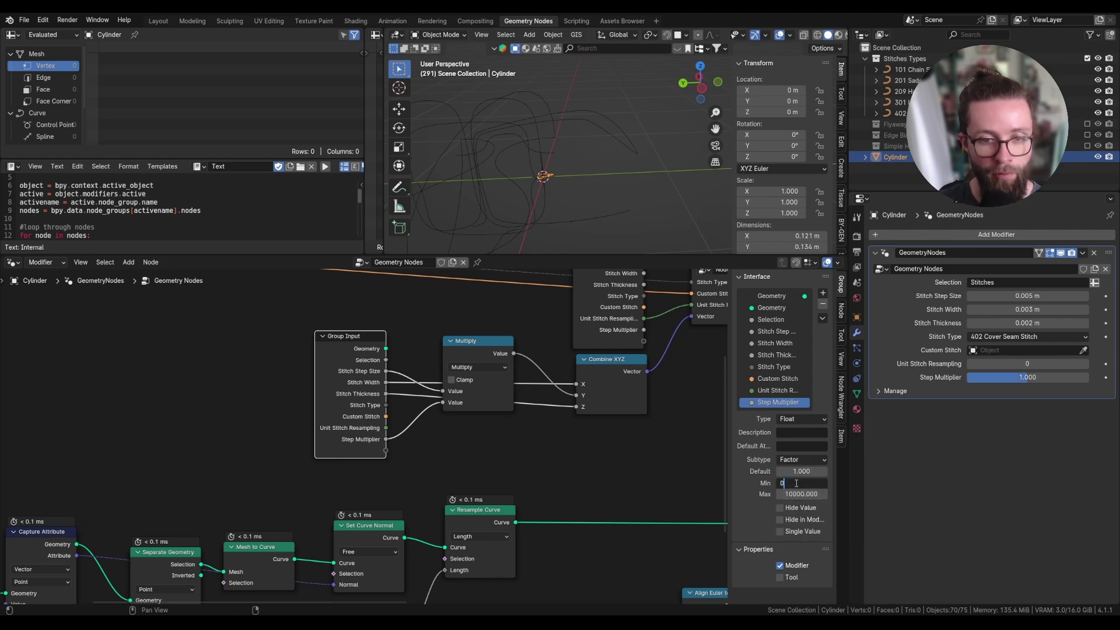
type("000")
key("Return")
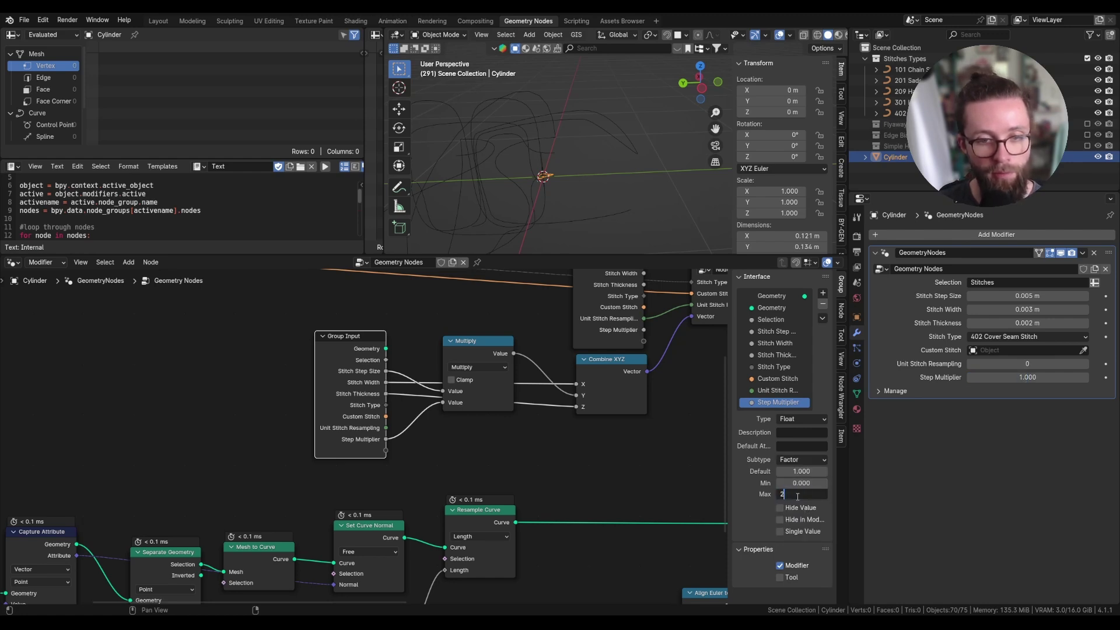
type("2")
key("Return")
Step: Insert a Realize Instances node between Instance on Points and the Group Output
scroll(590, 197, "up", 1)
scroll(591, 197, "down", 2)
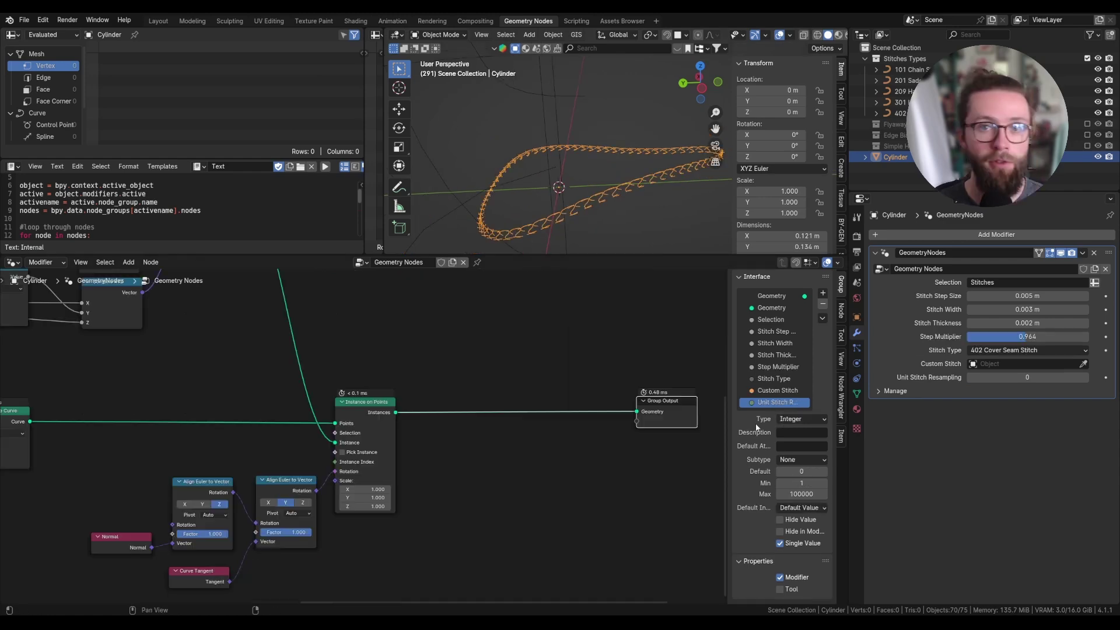
middle_click_drag(539, 245, 583, 245)
key("shift+a")
type("real")
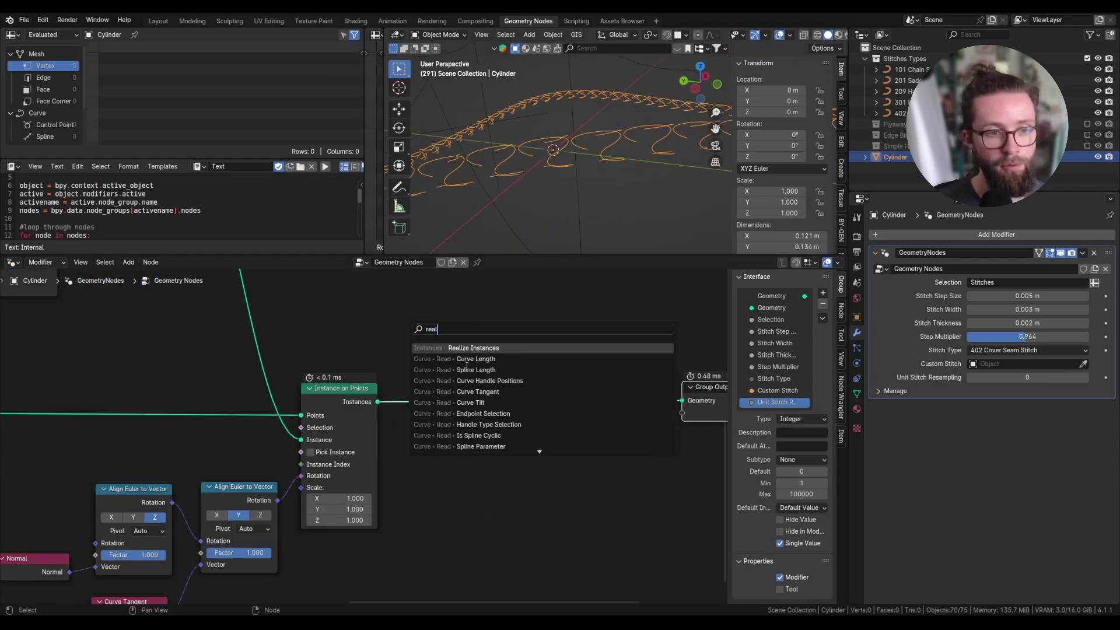
left_click(467, 348)
left_click(449, 381)
Step: Insert the Splines to Curve group node between Realize Instances and the Group Output
middle_click_drag(568, 332, 447, 335)
key("shift+a")
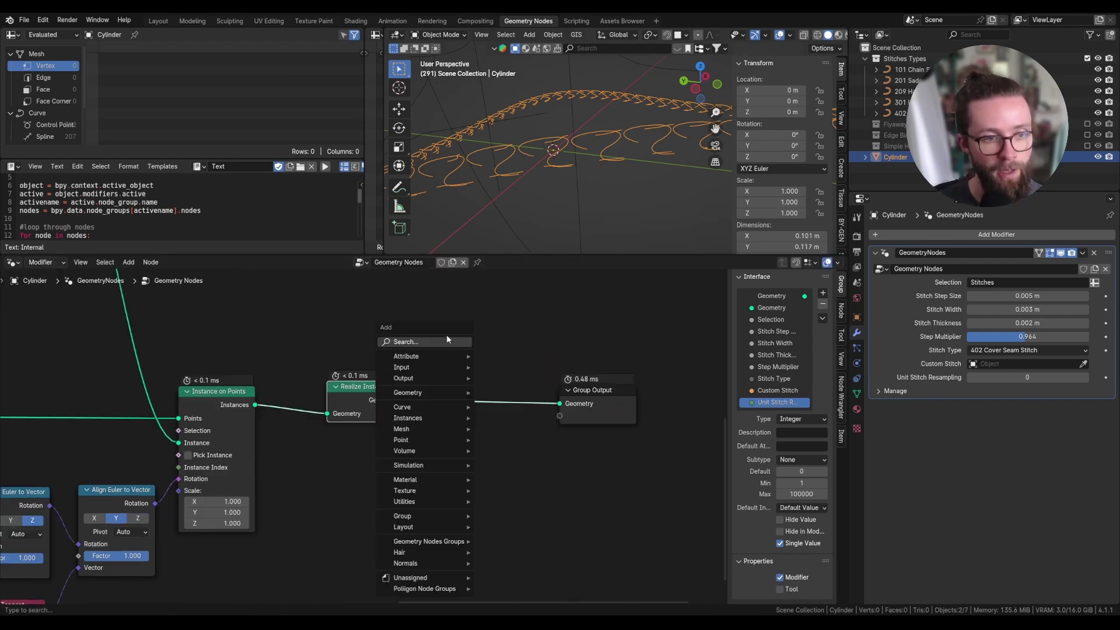
left_click(446, 340)
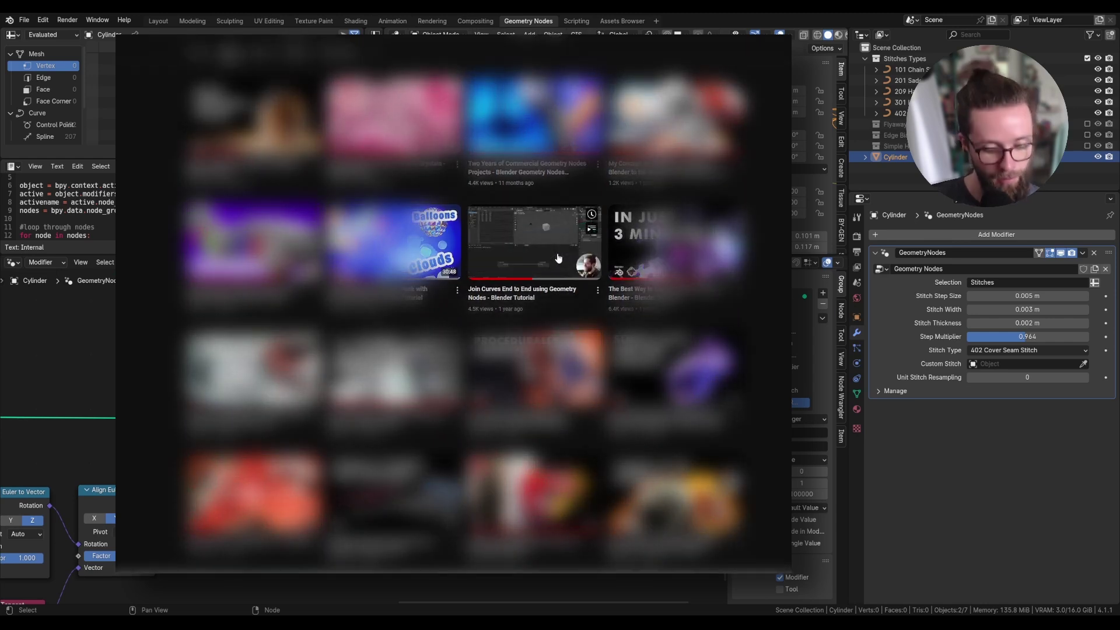
type("splines t")
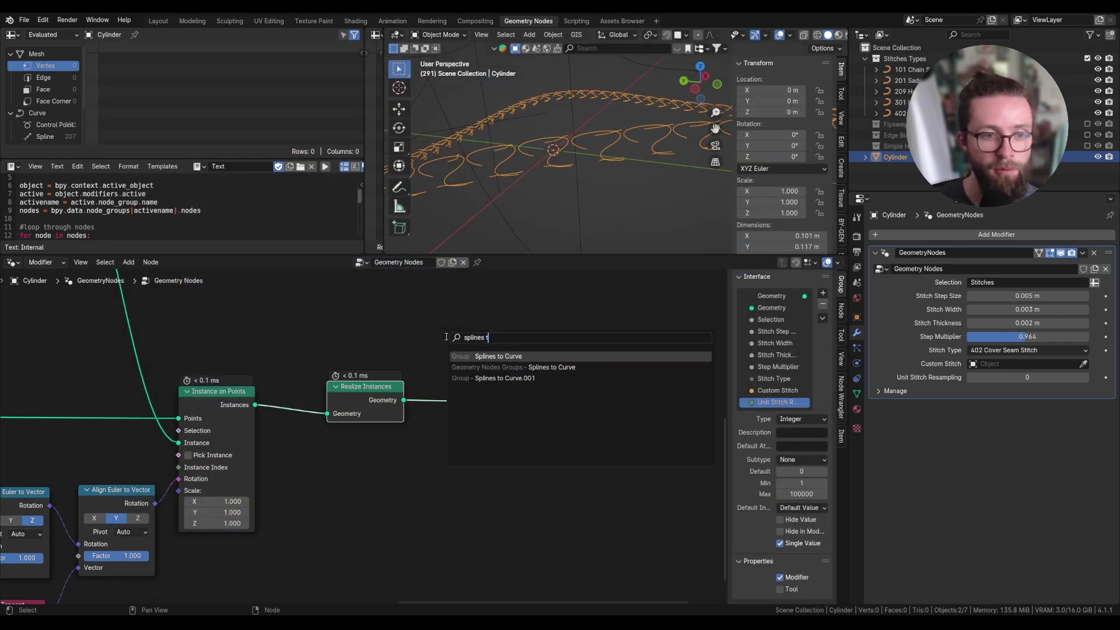
key("Return")
left_click(484, 385)
Step: Preview the 101 Chain Stitch with Step Multiplier at about 1.26, and switch Stitch Type back to 402 Cover Seam Stitch
left_click(1006, 350)
left_click(986, 362)
scroll(582, 213, "up", 5)
scroll(582, 208, "down", 4)
middle_click_drag(582, 205, 636, 188)
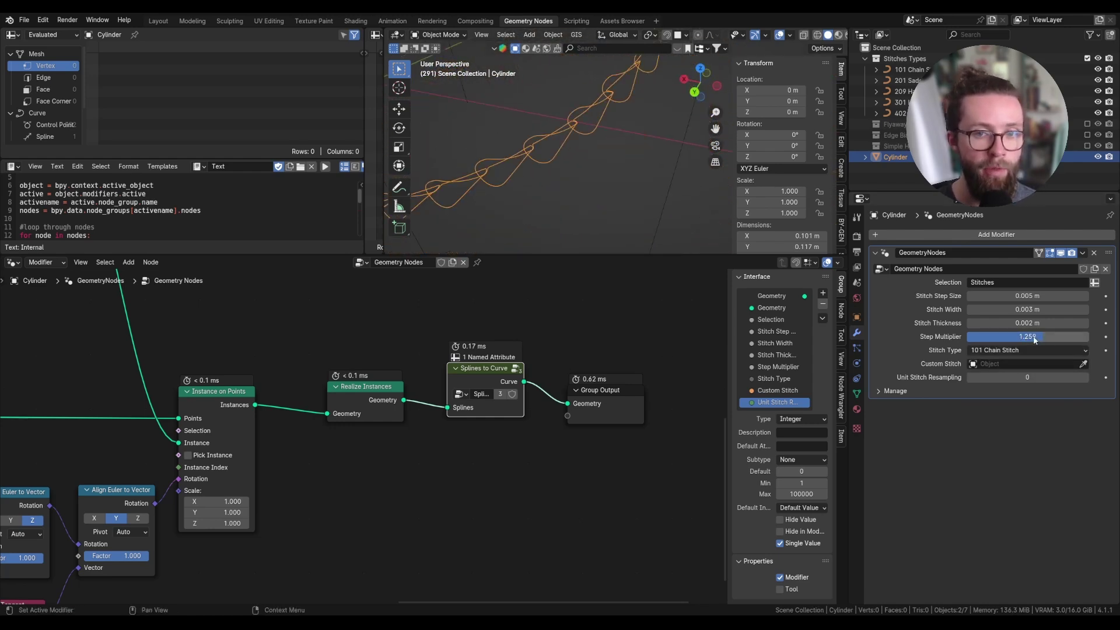
left_click(1026, 350)
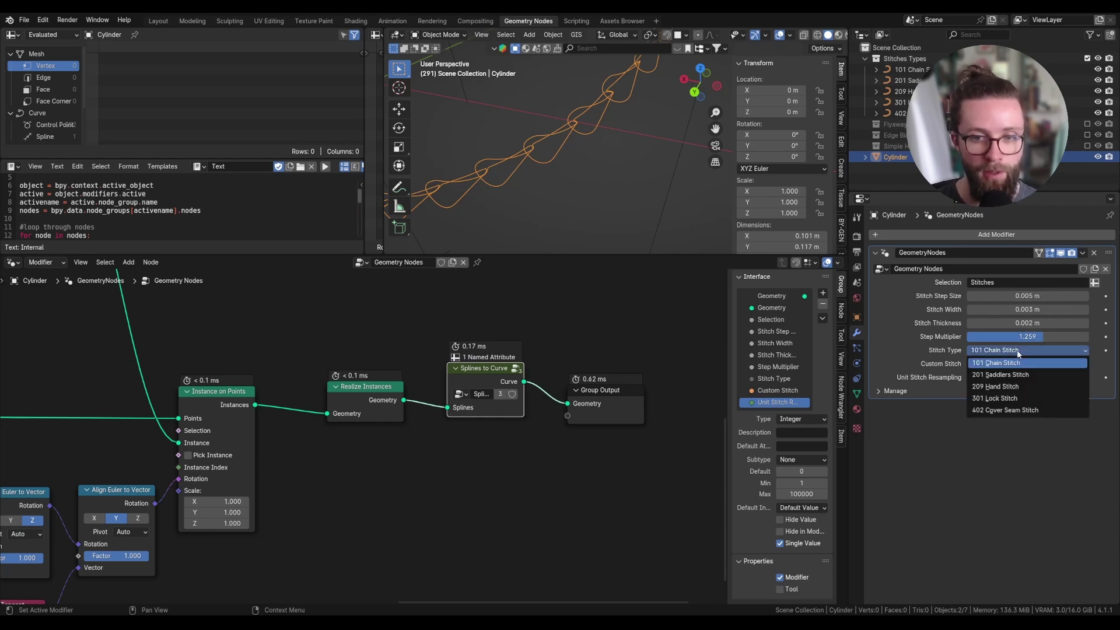
left_click(1009, 410)
scroll(558, 175, "up", 1)
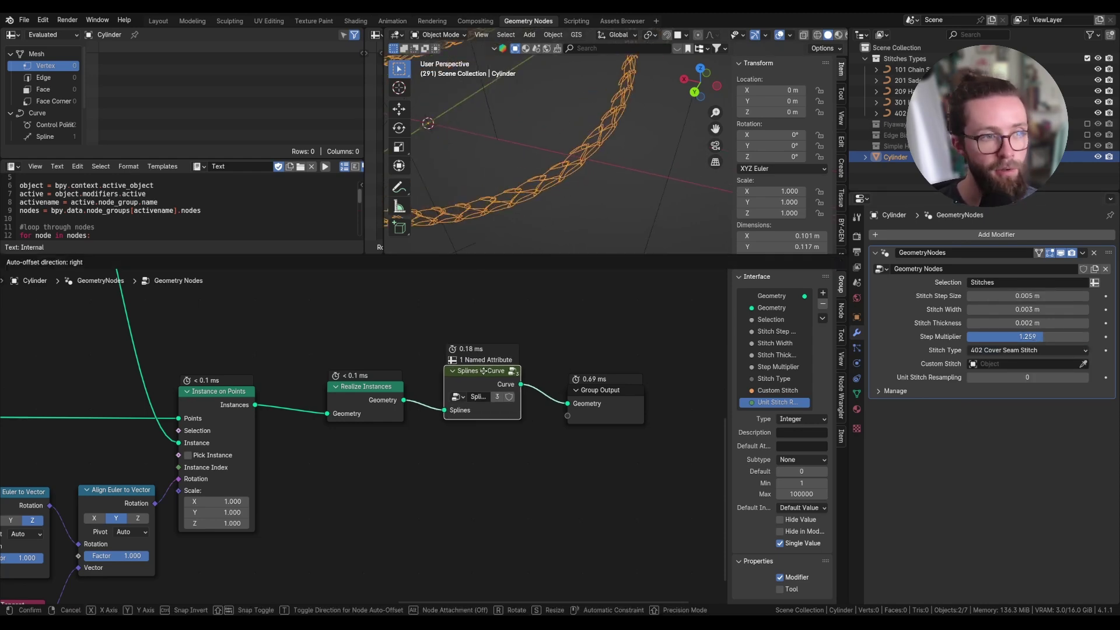
Step: Add a Repeat Zone above the Realize Instances and Splines to Curve nodes
scroll(490, 369, "down", 3)
middle_click_drag(402, 321, 541, 349)
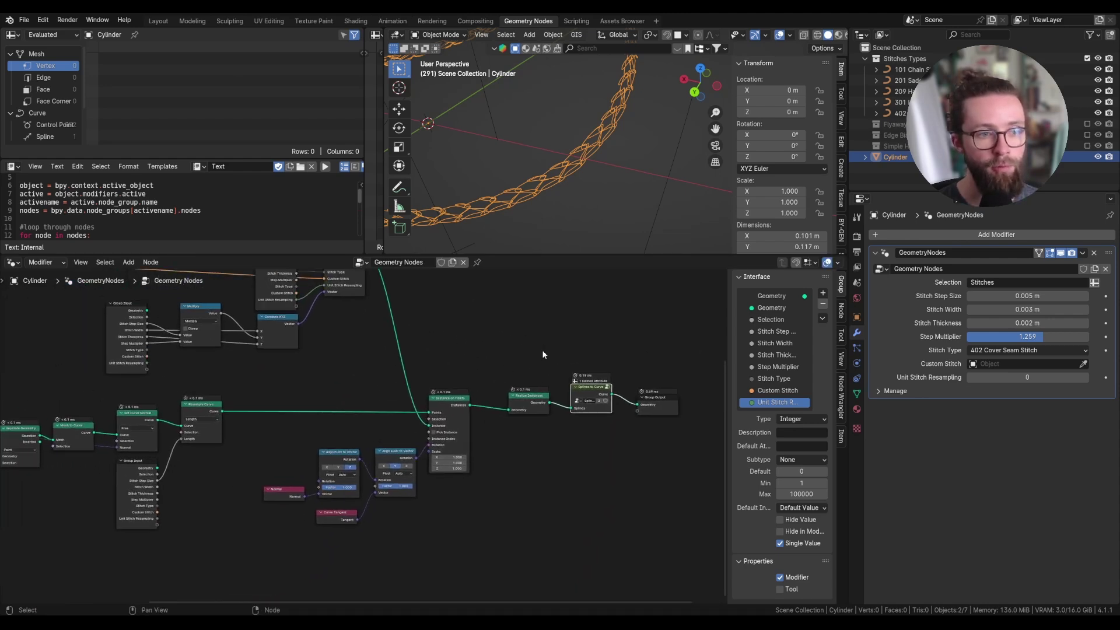
scroll(541, 349, "up", 1)
key("shift+a")
left_click(547, 307)
type("repea")
left_click(573, 327)
left_click(524, 318)
Step: Widen the Repeat zone and reposition the Instance on Points, Resample Curve and stitch node group nodes around it
left_click_drag(430, 405, 441, 413)
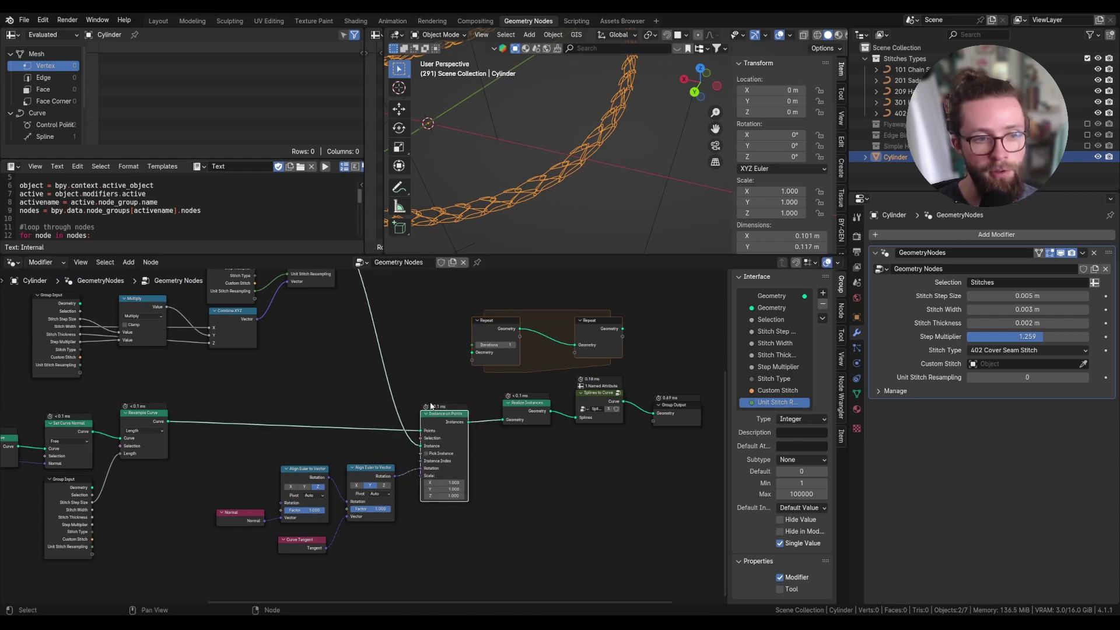
middle_click_drag(409, 366, 437, 422)
left_click(336, 296)
left_click_drag(335, 295, 349, 295)
middle_click_drag(533, 386, 410, 334)
scroll(411, 334, "up", 3)
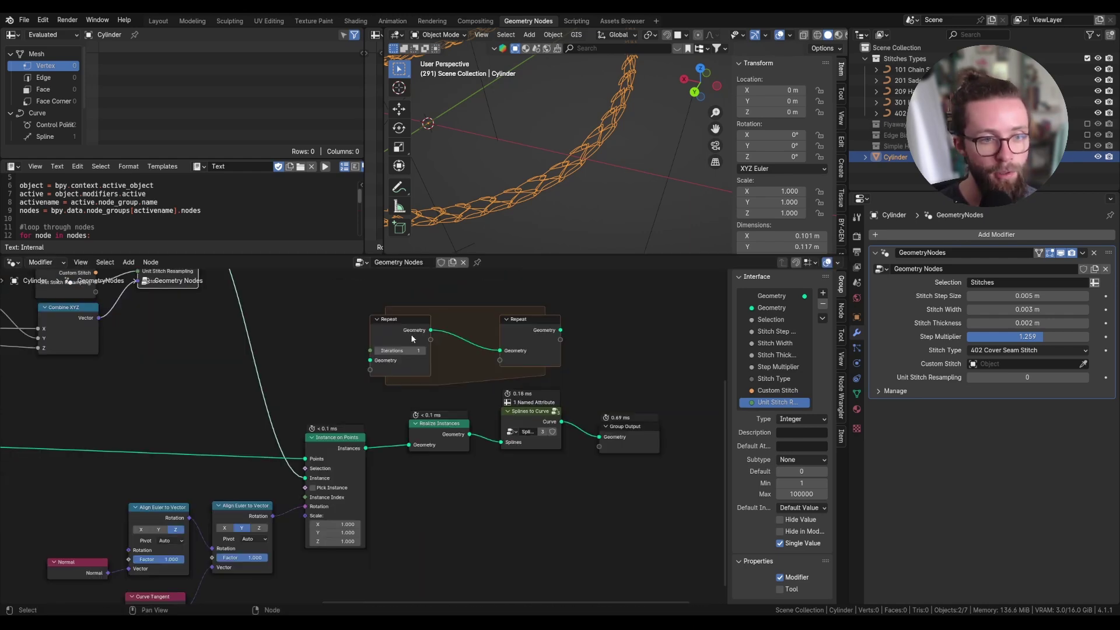
left_click_drag(408, 334, 290, 335)
scroll(505, 376, "down", 3)
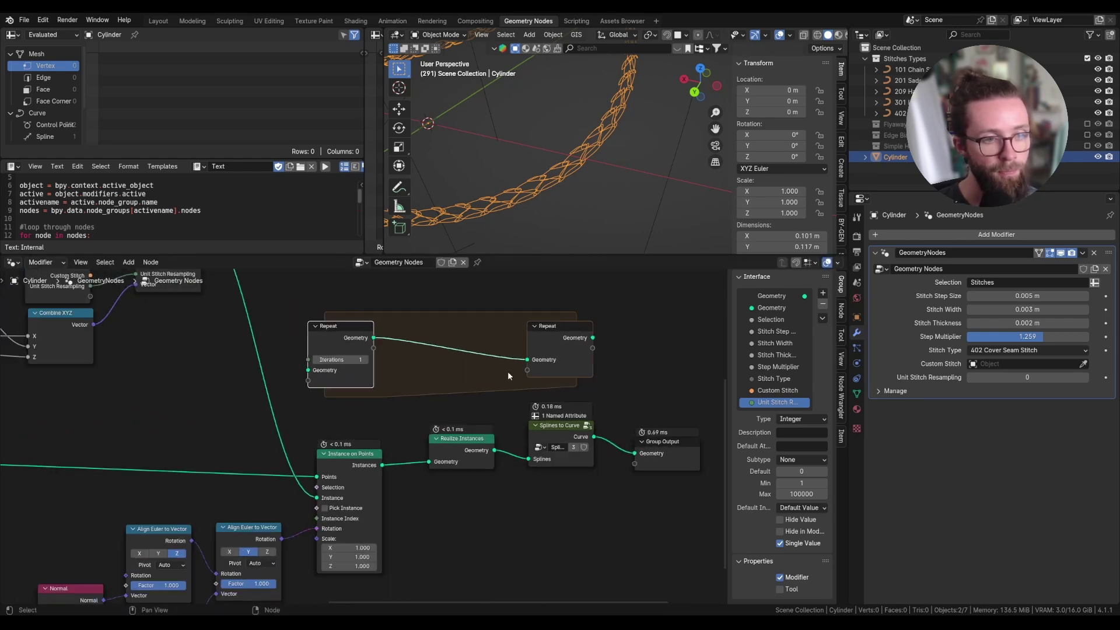
middle_click_drag(507, 371, 606, 364)
mouse_move(455, 462)
left_mouse_down()
mouse_move(440, 443)
mouse_move(453, 450)
left_mouse_up()
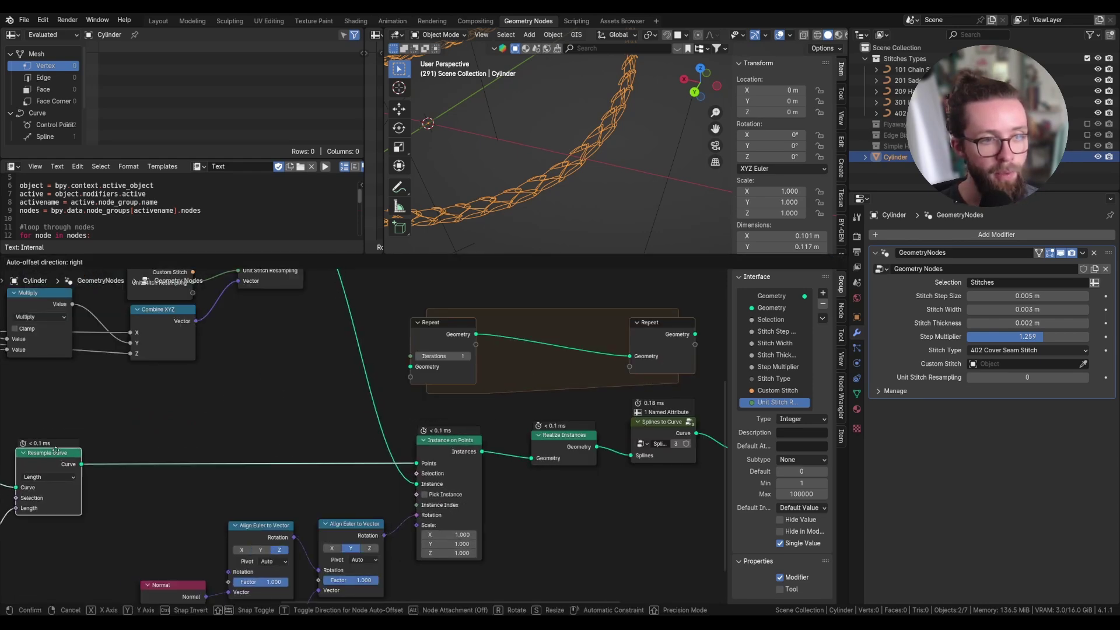
middle_click_drag(254, 436, 312, 510)
left_click(330, 296)
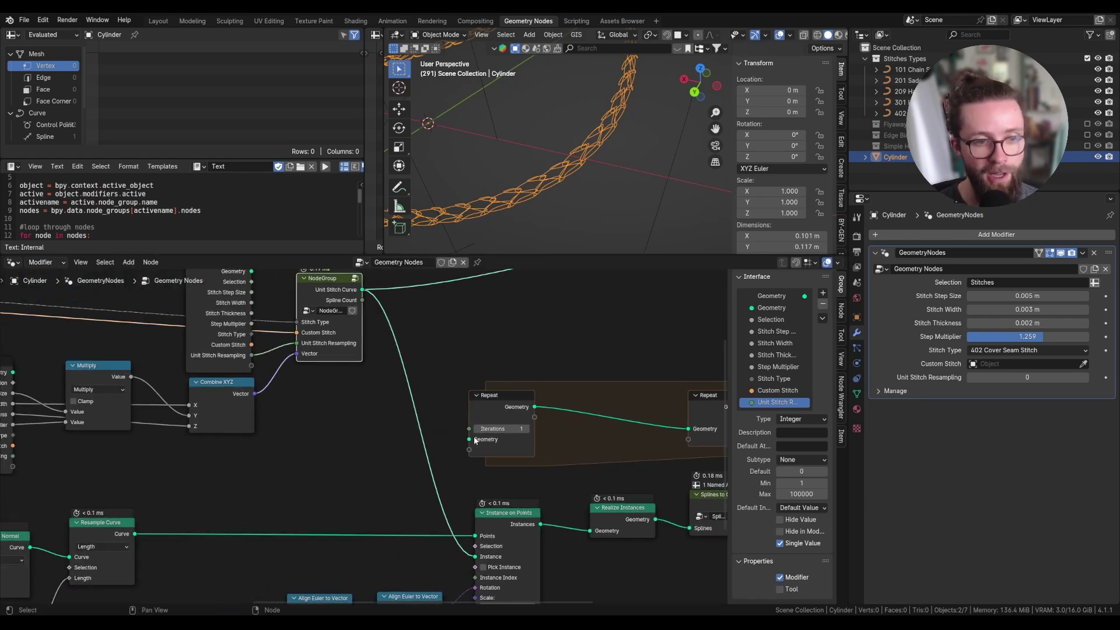
middle_click_drag(542, 426, 465, 397)
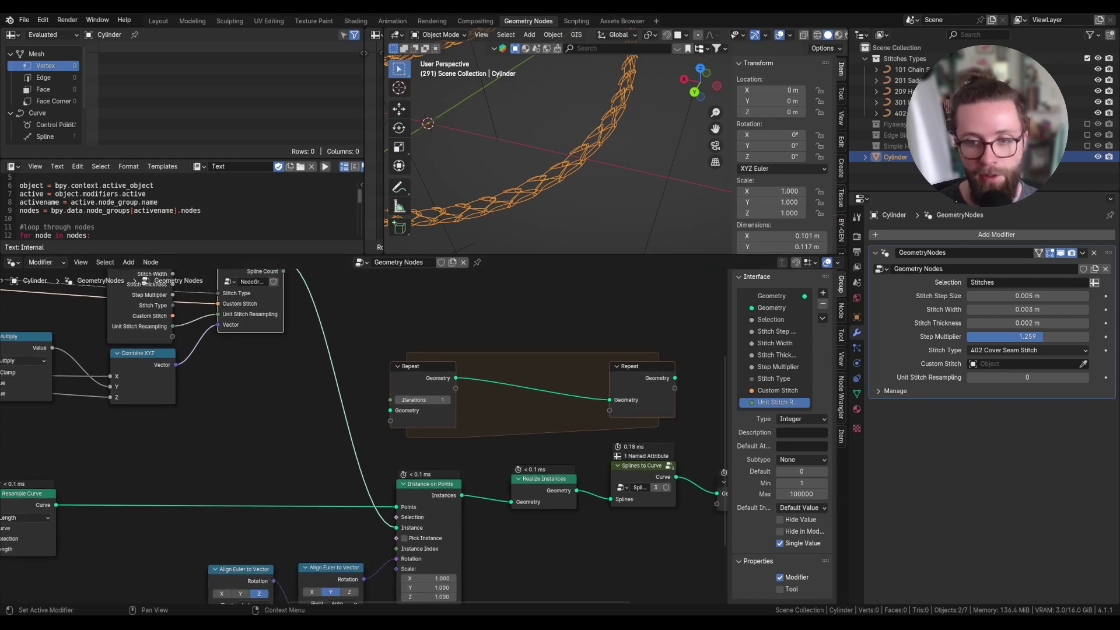
Step: Insert a Join Geometry node on the geometry link inside the Repeat zone
scroll(506, 313, "down", 1)
key("shift+a")
left_click(507, 313)
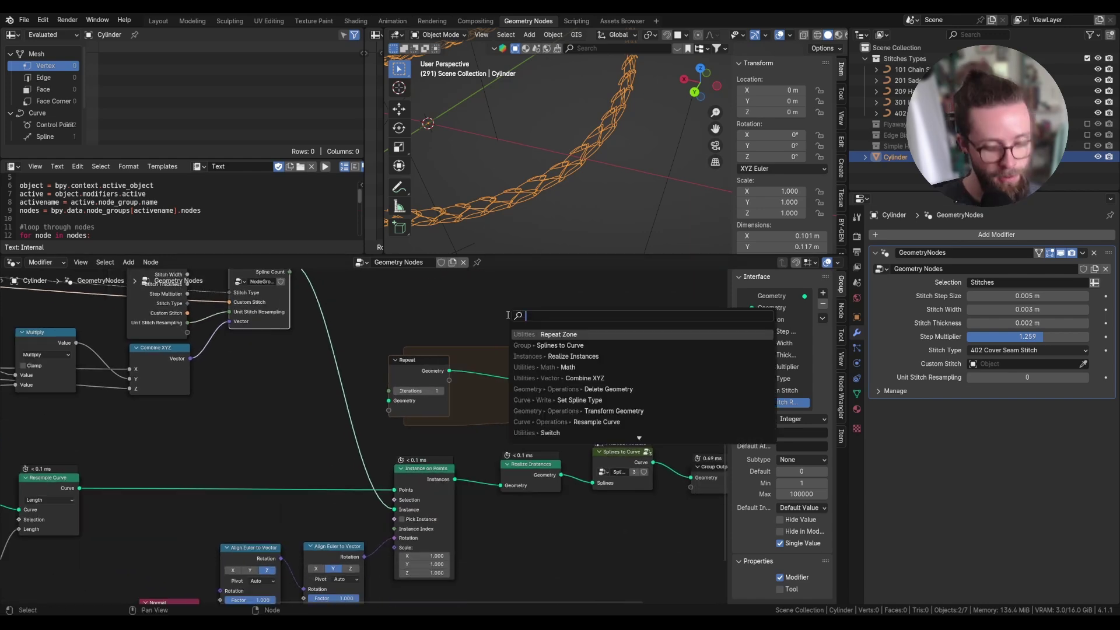
type("join")
key("Return")
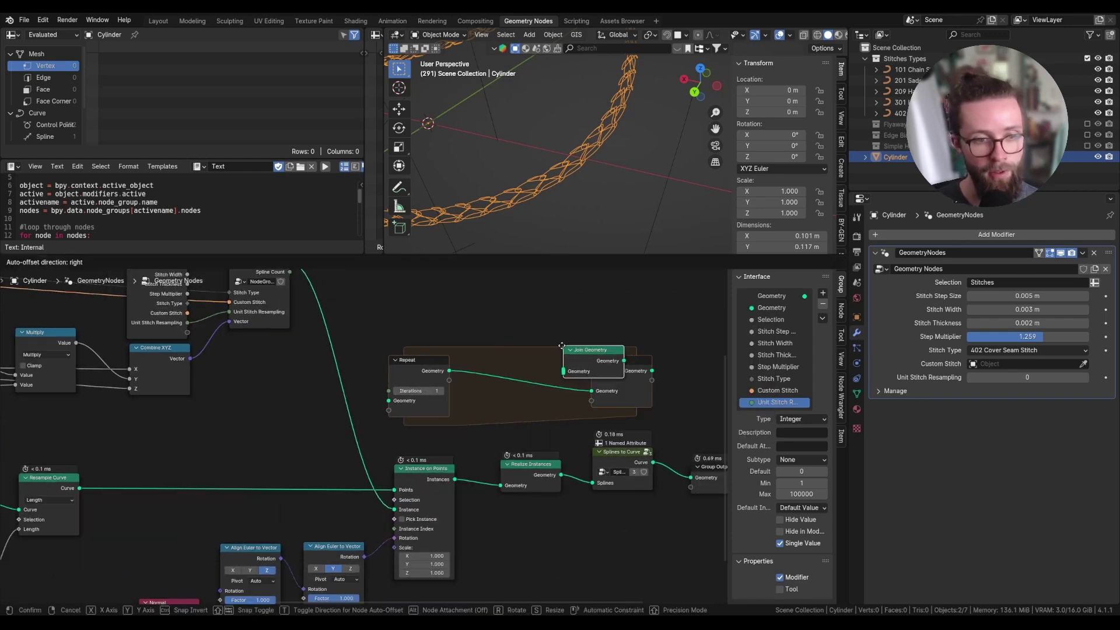
left_click(495, 361)
Step: Connect the Splines to Curve output to Join Geometry and route the Repeat zone's geometry to the Group Output
scroll(601, 372, "up", 1)
left_click_drag(601, 472, 401, 382)
scroll(482, 401, "down", 3)
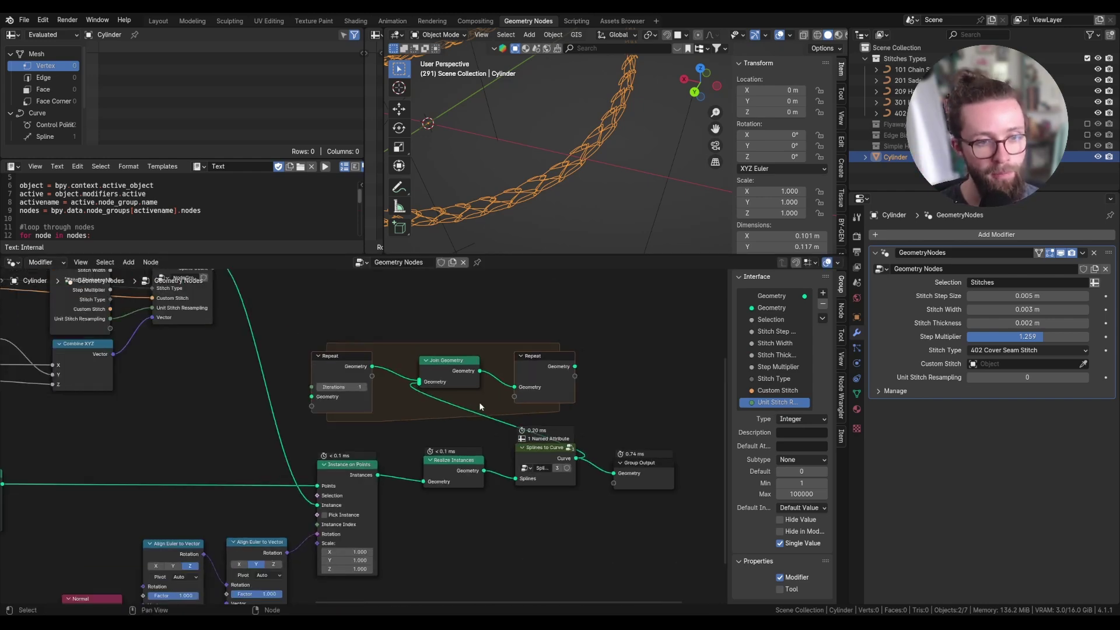
left_click_drag(548, 377, 645, 380)
scroll(347, 396, "up", 3)
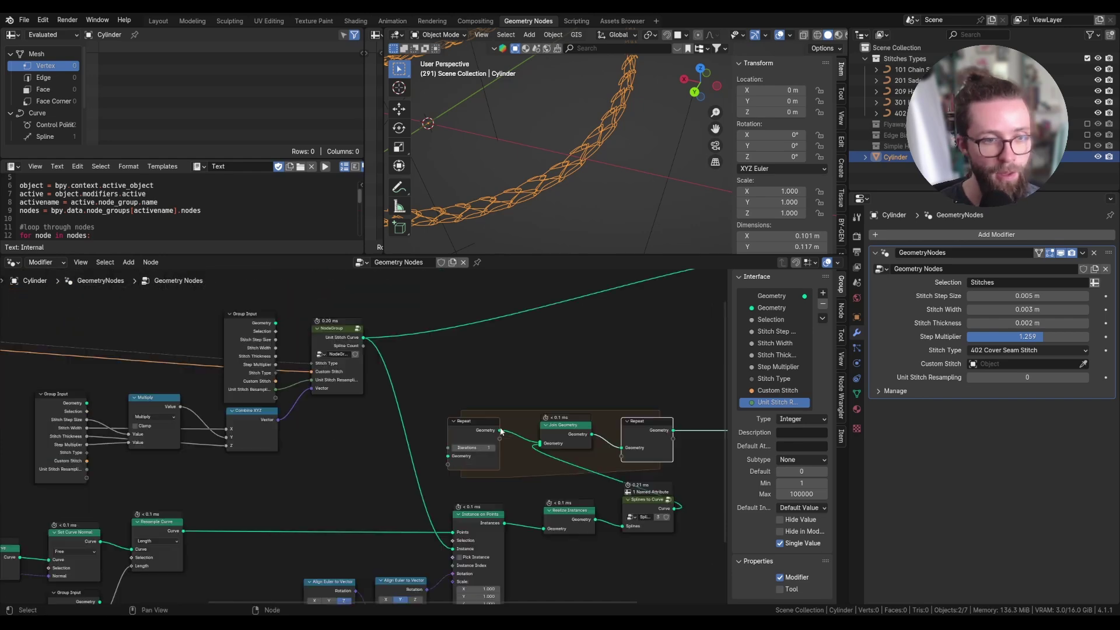
Step: Connect the node group's Spline Count output to the Repeat zone's Iterations input
left_click_drag(323, 316, 348, 320)
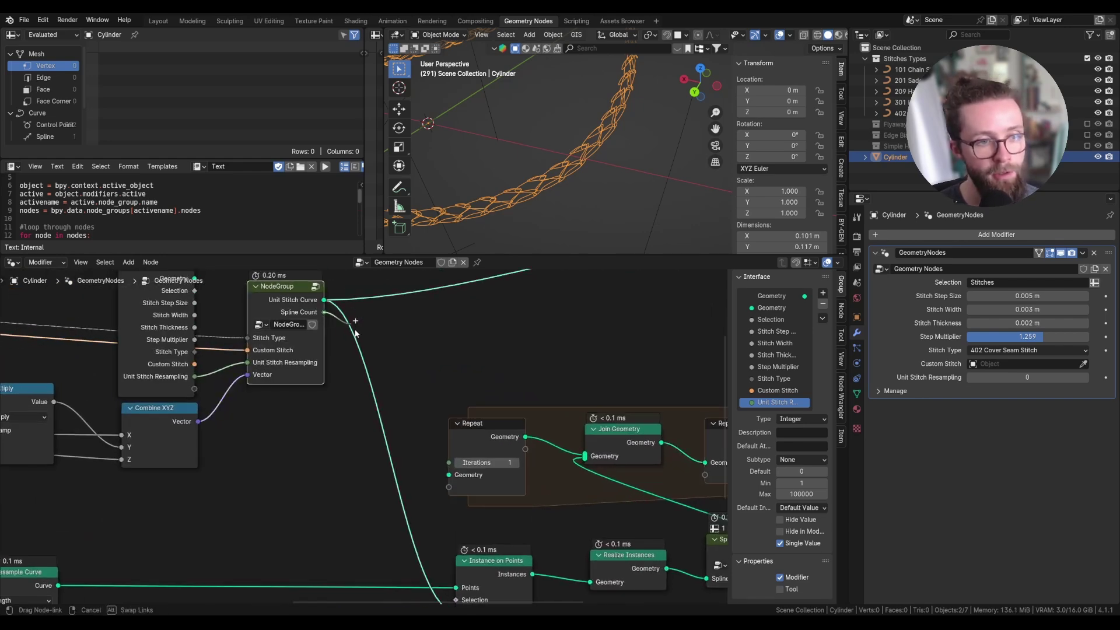
left_click_drag(432, 468, 447, 464)
scroll(264, 290, "down", 1)
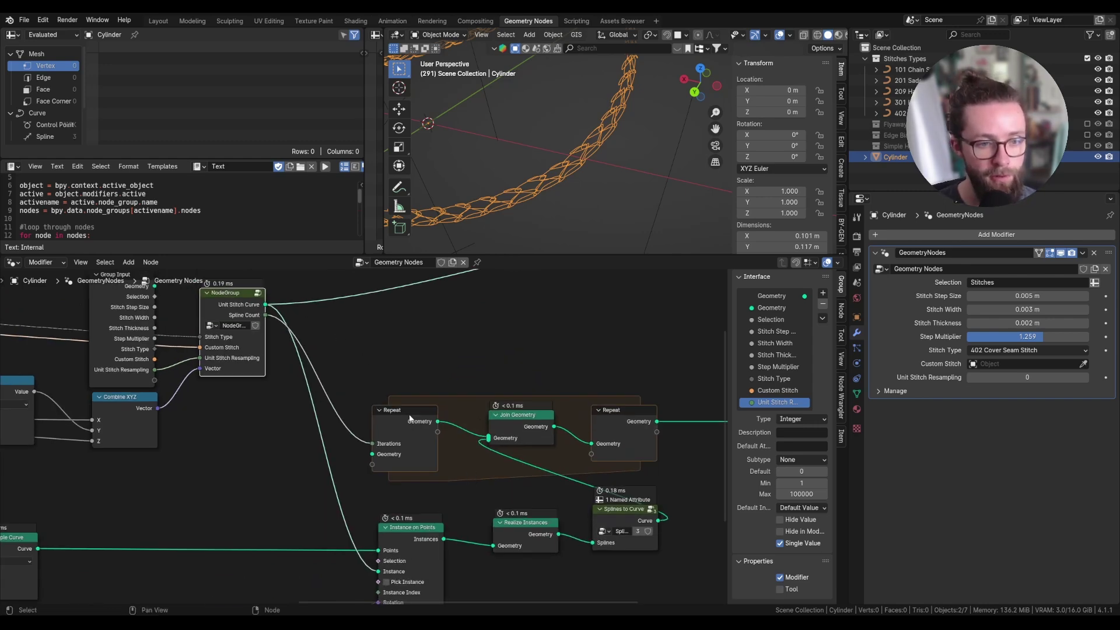
Step: Add a Math node just above the Join Geometry node of the Repeat zone
key("shift+a")
left_click(446, 324)
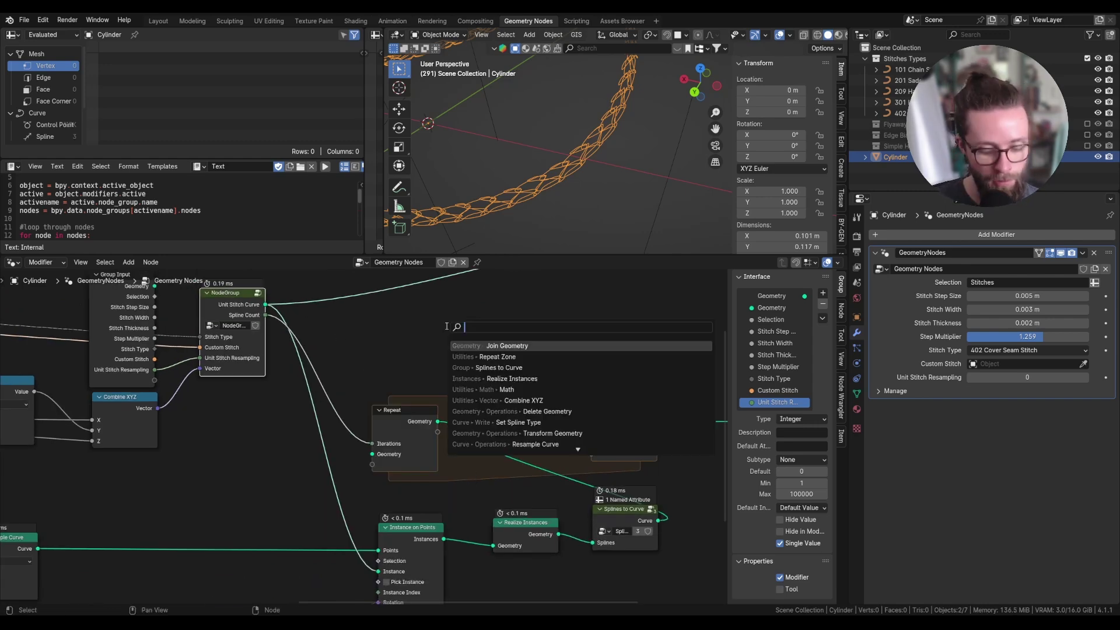
type("mat")
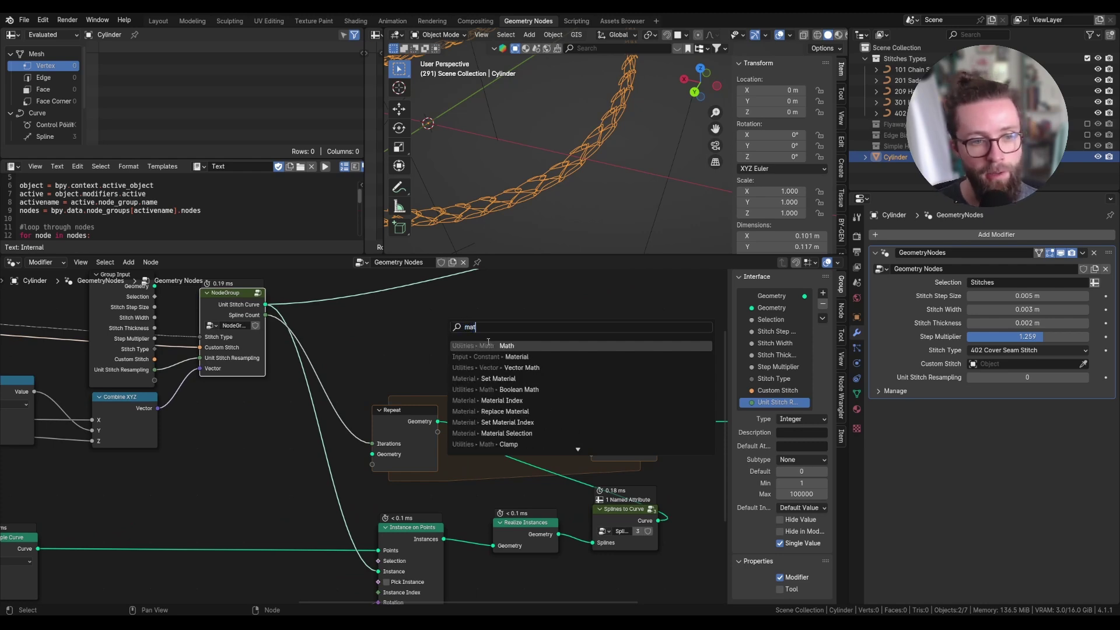
key("Return")
left_click(536, 329)
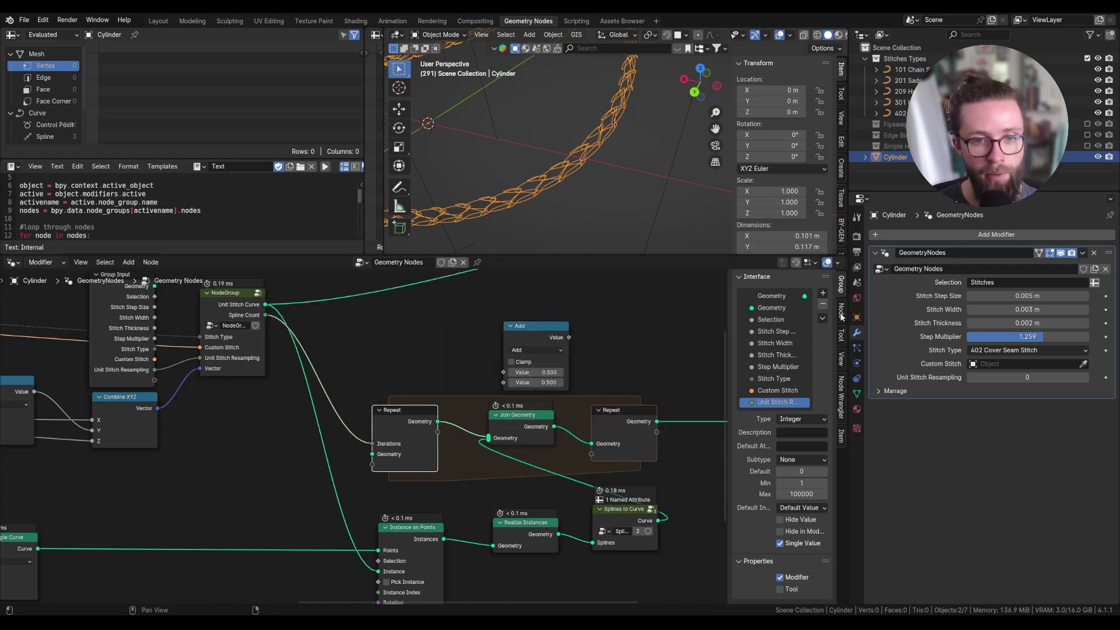
Step: Add an Integer item named Iteration to the Repeat zone and increment it by 1 through the Add node
left_click(841, 313)
left_click(823, 374)
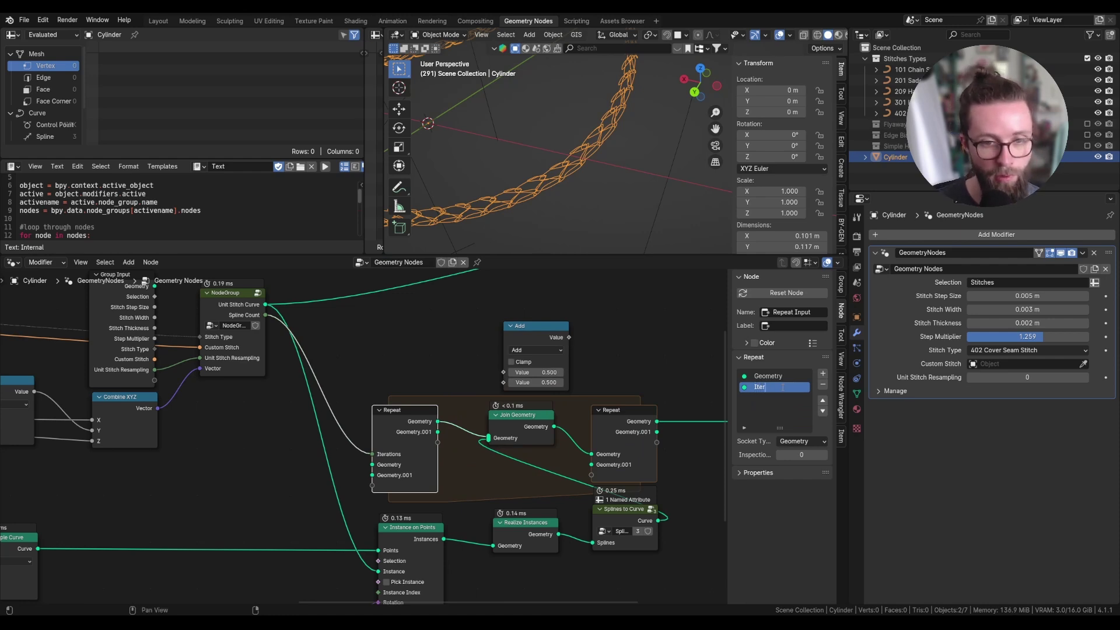
type("n")
key("Return")
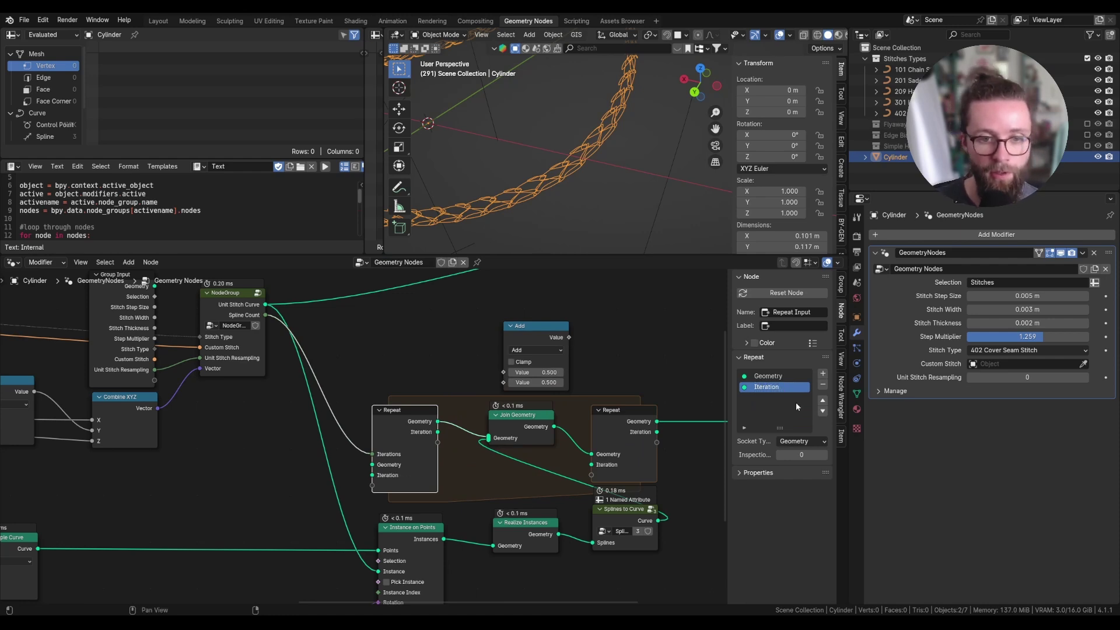
left_click(800, 440)
left_click(796, 480)
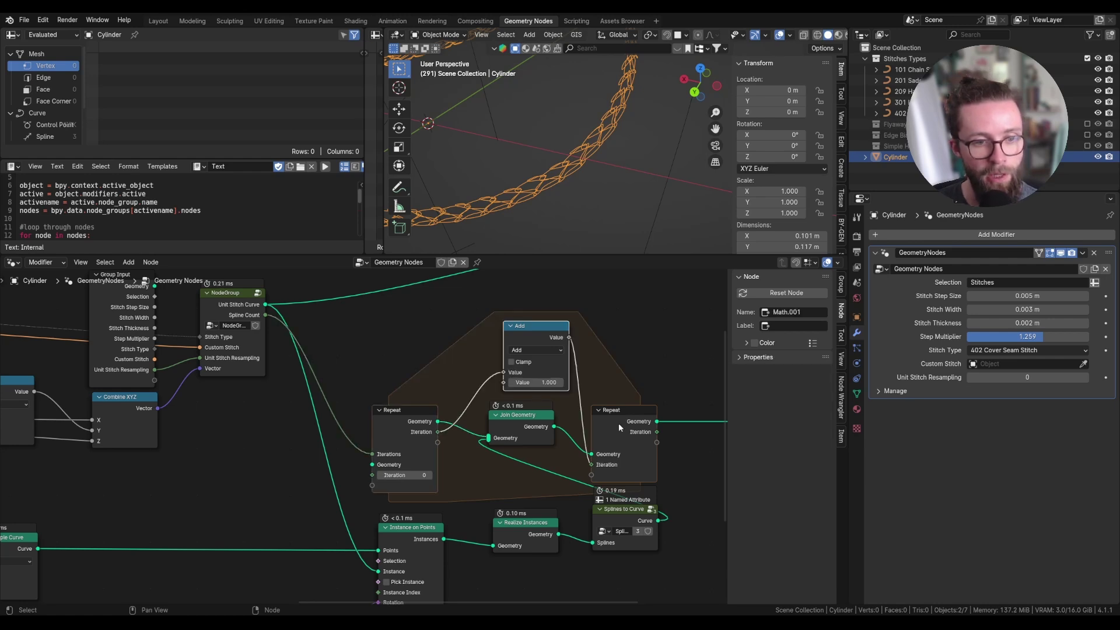
Step: Spread the Repeat zone's input, output and Join Geometry nodes apart, and move the Add node down between them
left_click_drag(618, 425, 685, 397)
left_click_drag(382, 425, 342, 394)
left_click_drag(513, 426, 606, 397)
left_click_drag(562, 347, 519, 437)
middle_click_drag(524, 437, 467, 435)
Step: Add a Separate Geometry node fed by the node group's Unit Stitch Curve output and set its domain to Spline
key("shift+a")
type("spe")
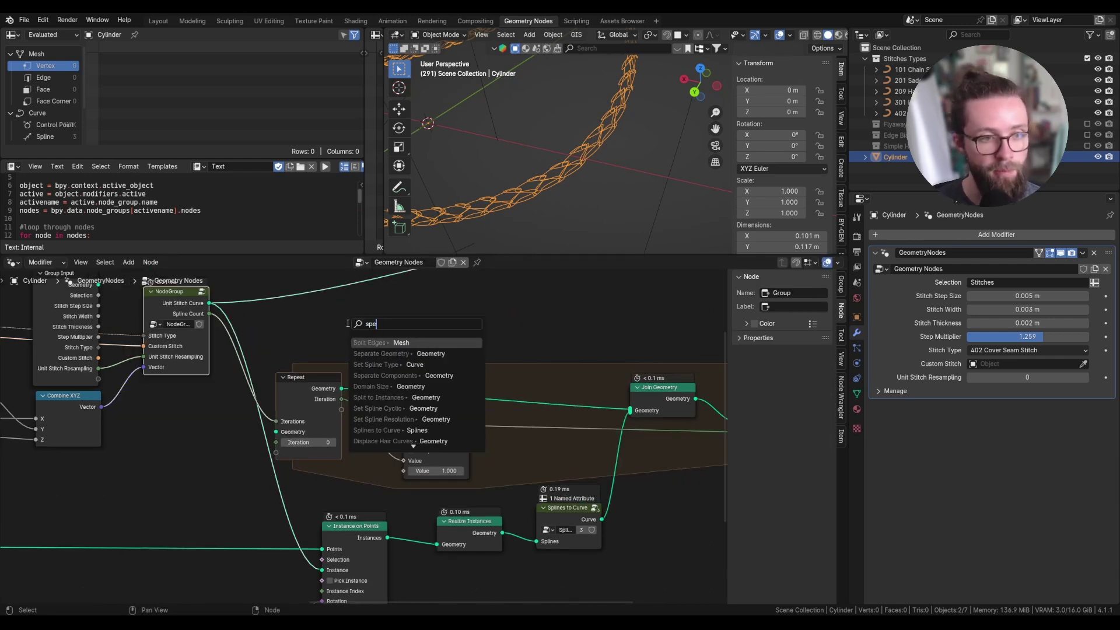
type("sepa")
left_click(388, 344)
left_click(424, 324)
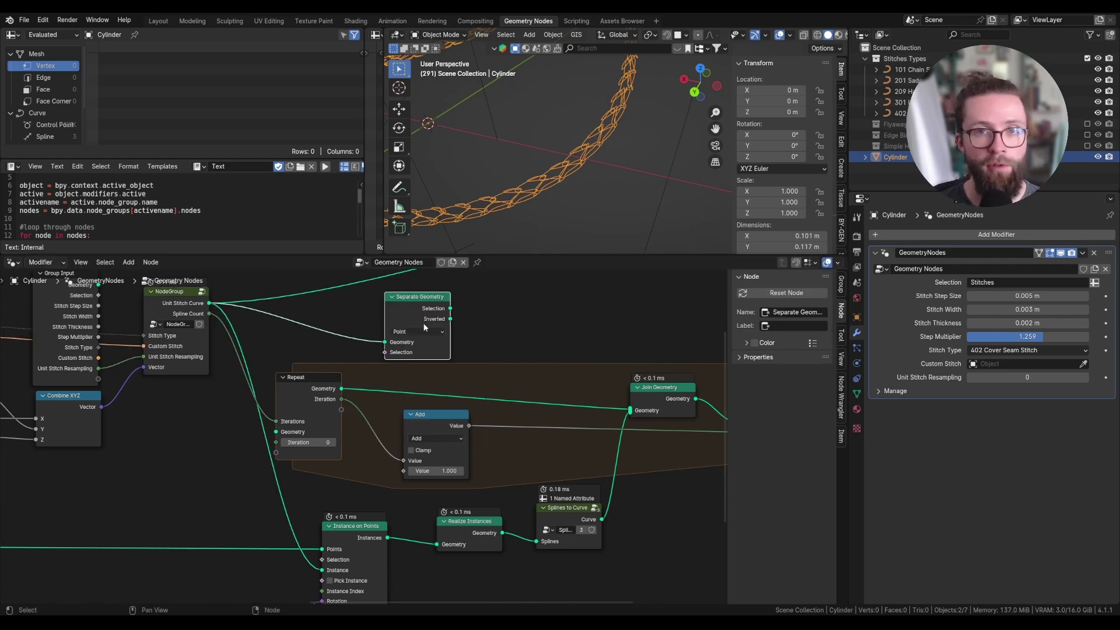
left_click(423, 330)
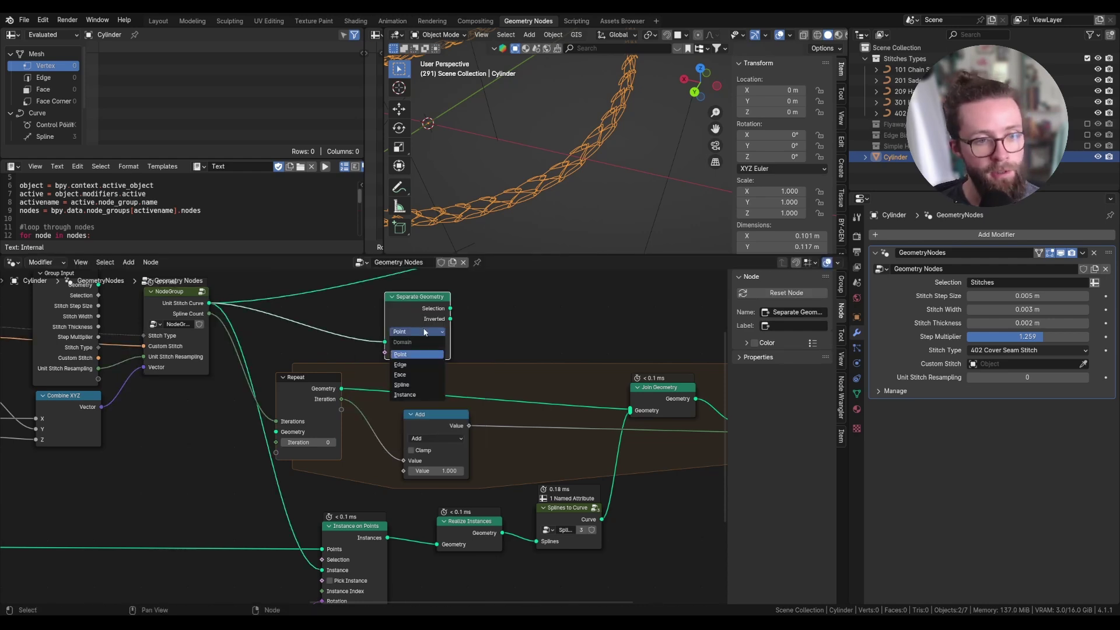
left_click(410, 386)
left_click_drag(407, 317, 476, 303)
Step: Compare the Index with the Repeat zone's Iteration using an integer Equal node that drives Separate Geometry's Selection input
key("shift+a")
type("inde")
key("Return")
left_click(278, 334)
left_click_drag(342, 349, 380, 363)
type("eq")
key("Return")
left_click(370, 330)
left_click_drag(342, 399, 371, 379)
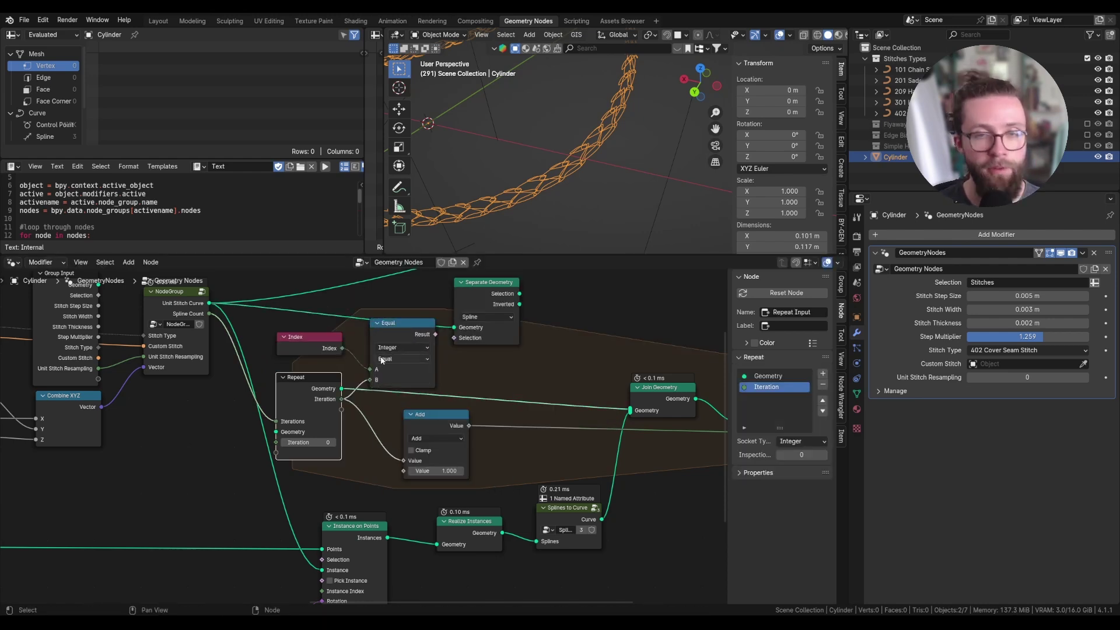
left_click_drag(435, 334, 454, 338)
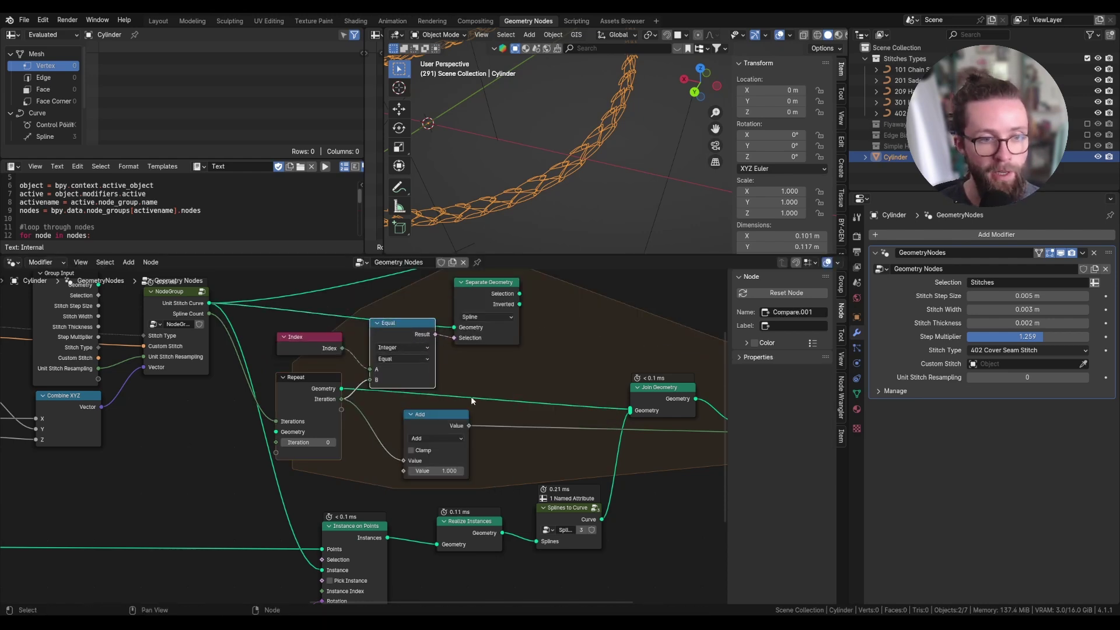
Step: Connect Separate Geometry's Selection output to the Instance input of Instance on Points
scroll(489, 309, "down", 2)
left_click_drag(503, 316, 534, 329)
left_click_drag(462, 376, 363, 518)
scroll(555, 158, "up", 3)
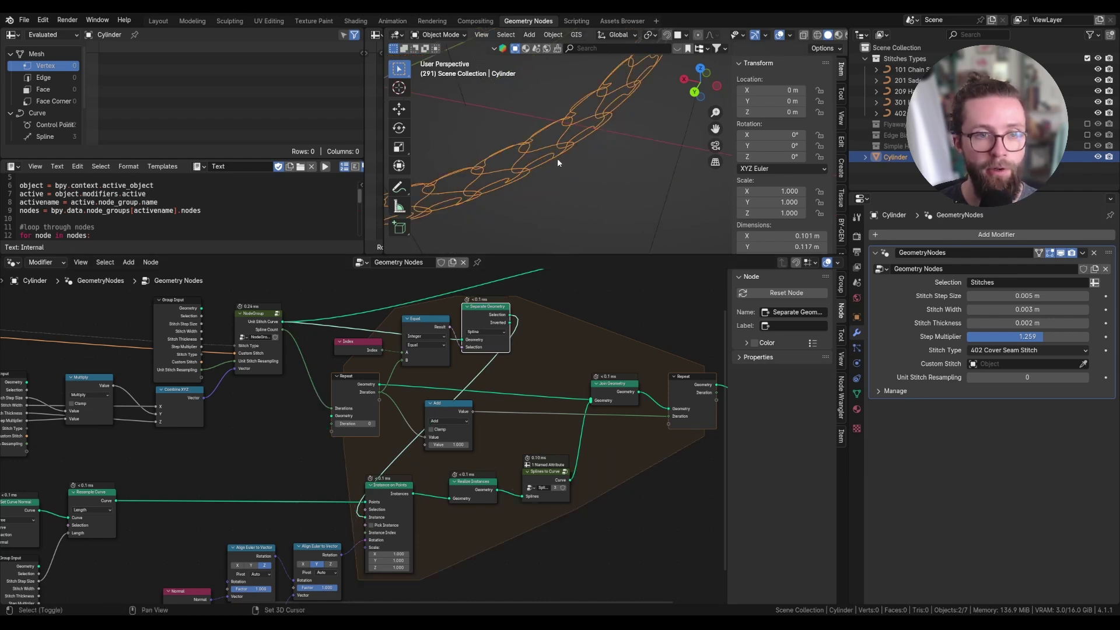
middle_click_drag(554, 159, 630, 180, "shift")
Step: Set the modifier's Step Multiplier to 1 and Stitch Width to 0.006 m, and inspect the stitches along the loop
left_click(1044, 338)
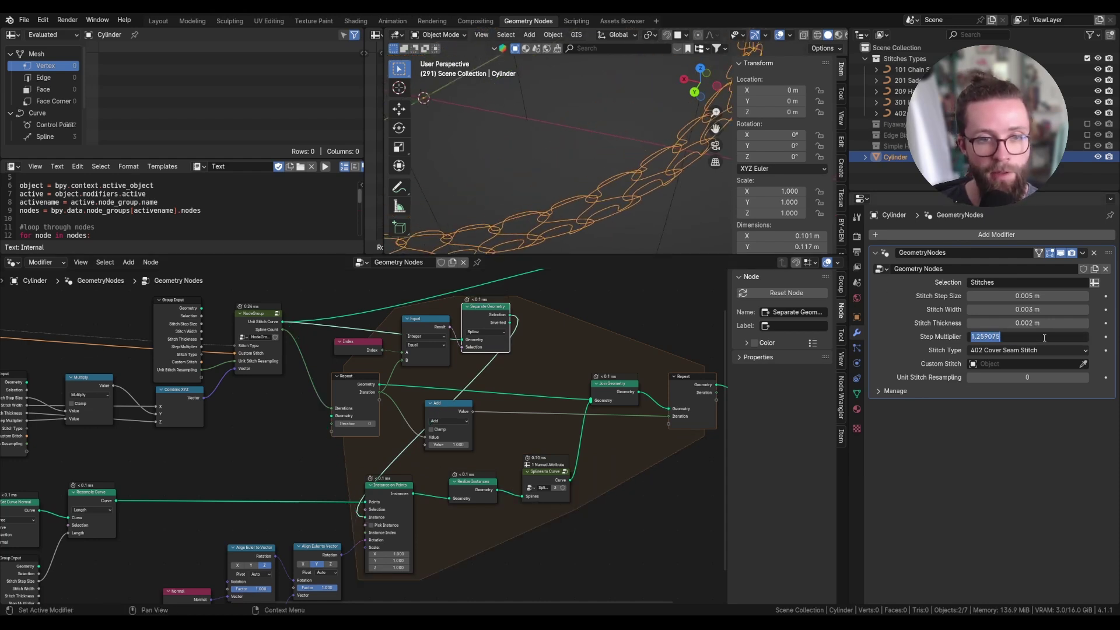
type("1")
key("Return")
middle_click_drag(502, 175, 548, 168)
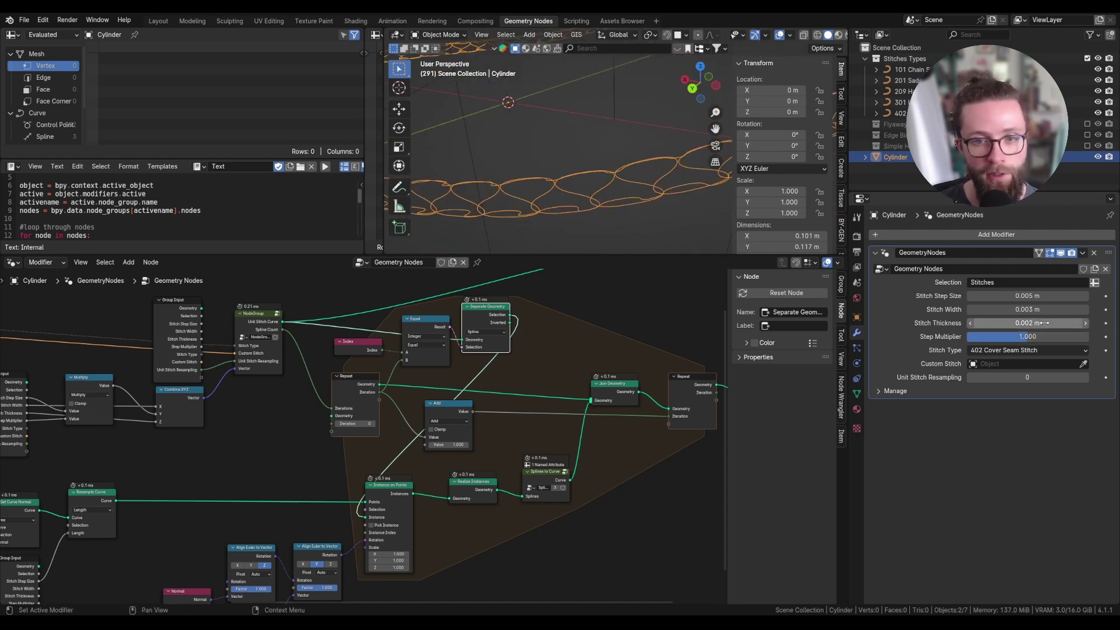
middle_click_drag(632, 205, 609, 169)
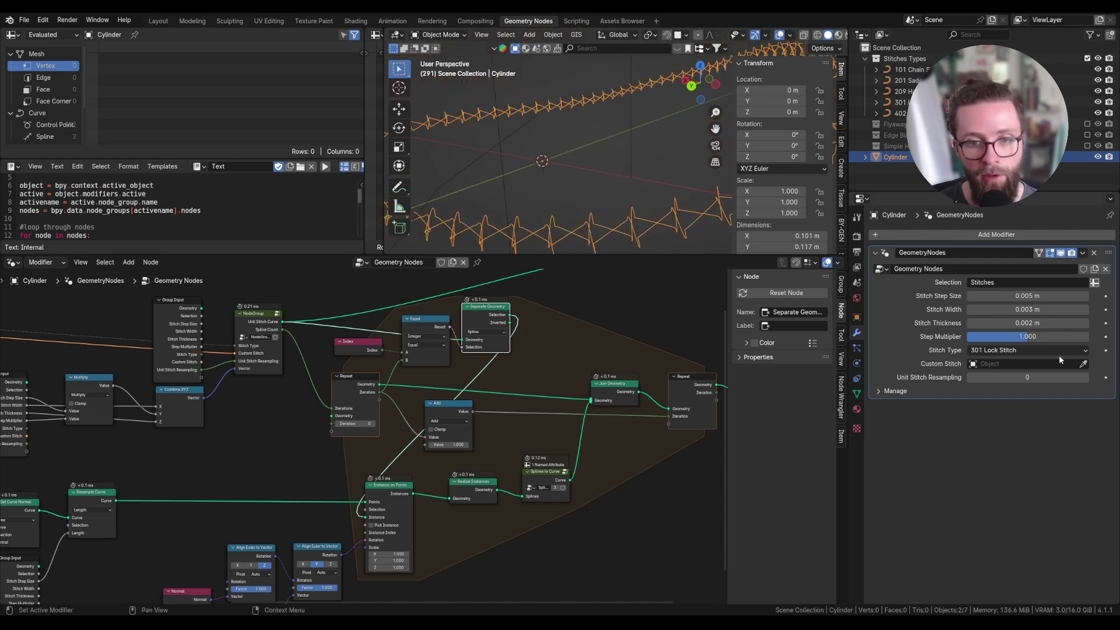
middle_click_drag(639, 212, 626, 195)
scroll(1026, 309, "up", 3, "ctrl")
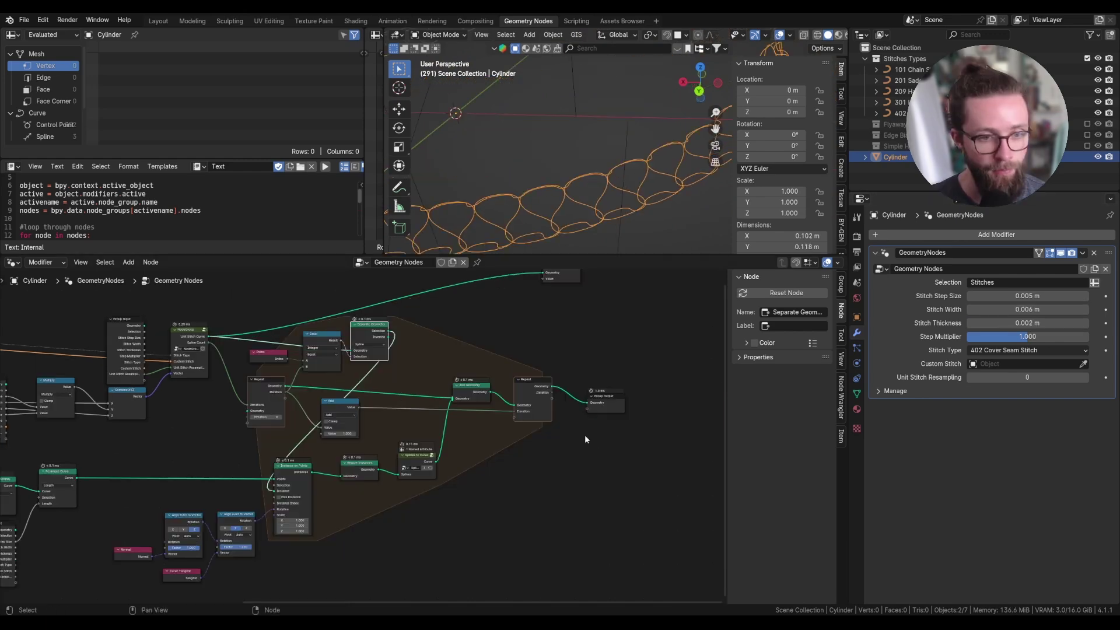
Step: Arrange the Repeat zone's nodes in a compact row, with the Normal, Curve Tangent and Align Euler nodes beneath it
left_click_drag(427, 455, 501, 425)
left_click_drag(359, 466, 434, 433)
left_click_drag(340, 408, 545, 432)
left_click_drag(293, 470, 433, 347)
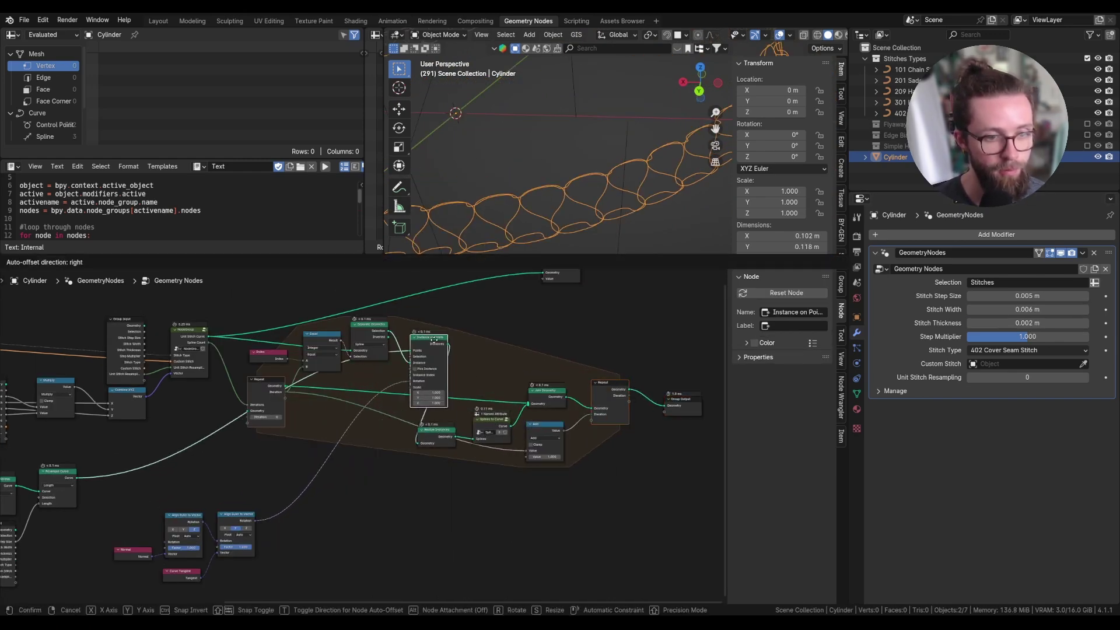
left_click_drag(435, 433, 477, 368)
left_click_drag(493, 420, 527, 361)
left_click_drag(606, 387, 632, 380)
left_click_drag(547, 392, 581, 375)
left_click_drag(537, 436, 572, 404)
left_click_drag(274, 502, 134, 577)
left_click_drag(237, 515, 355, 421)
Step: Delete the Viewer node and move the Group Output farther away from the Repeat zone
left_click(566, 278)
key("x")
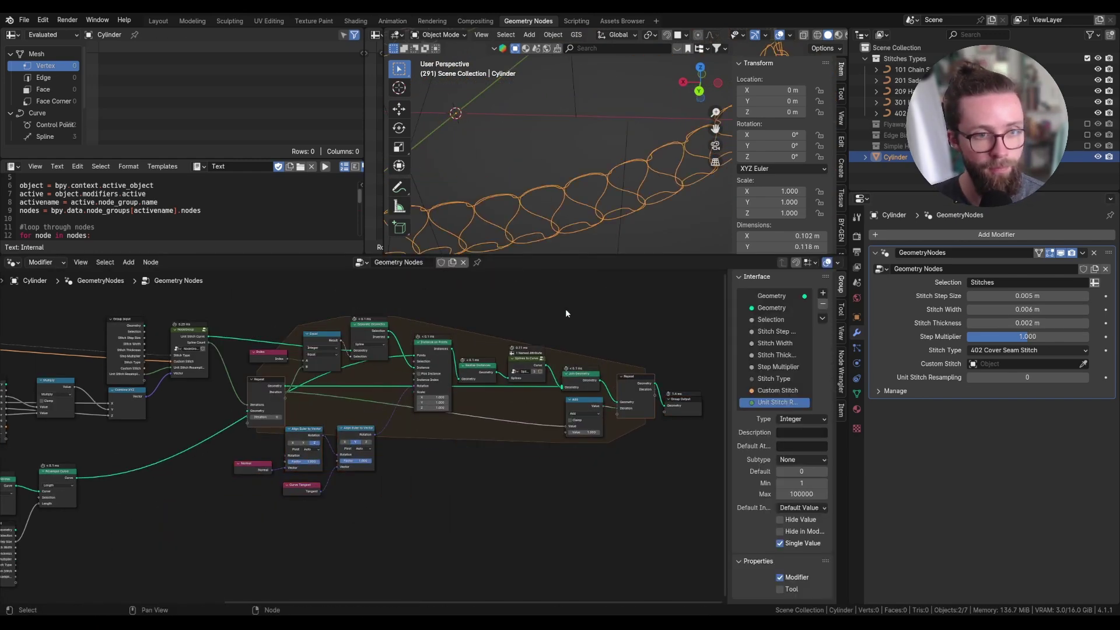
scroll(447, 353, "up", 3)
left_click_drag(234, 397, 233, 406)
left_click(250, 412)
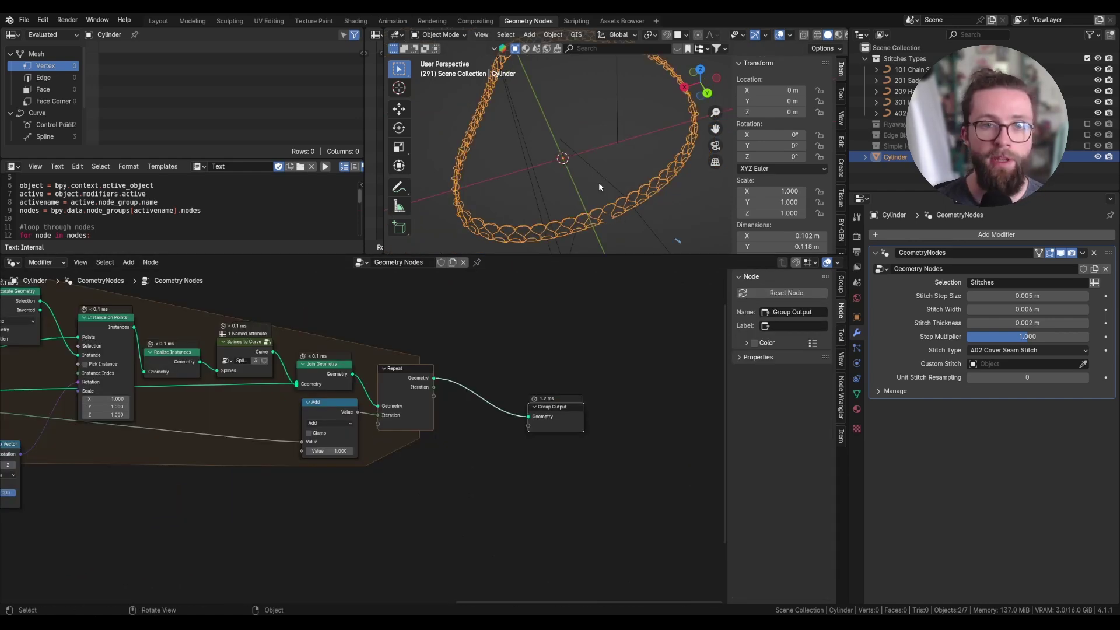
Step: Enlarge the 3D viewport area and insert a Join Geometry node between the Repeat zone and the Group Output
middle_click_drag(623, 191, 674, 144)
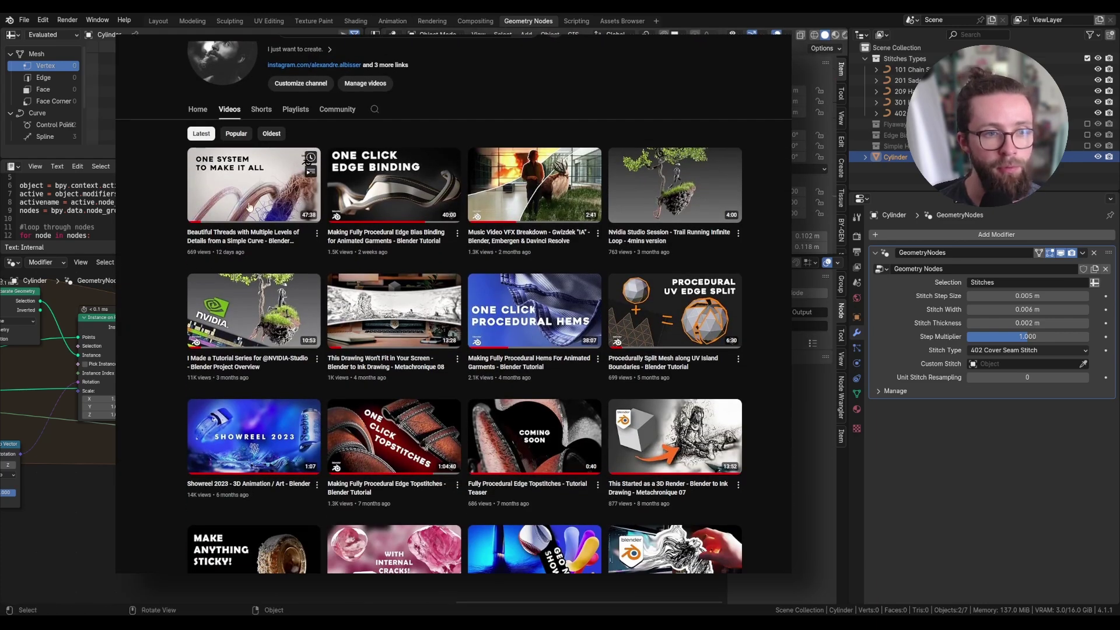
left_click_drag(390, 255, 389, 290)
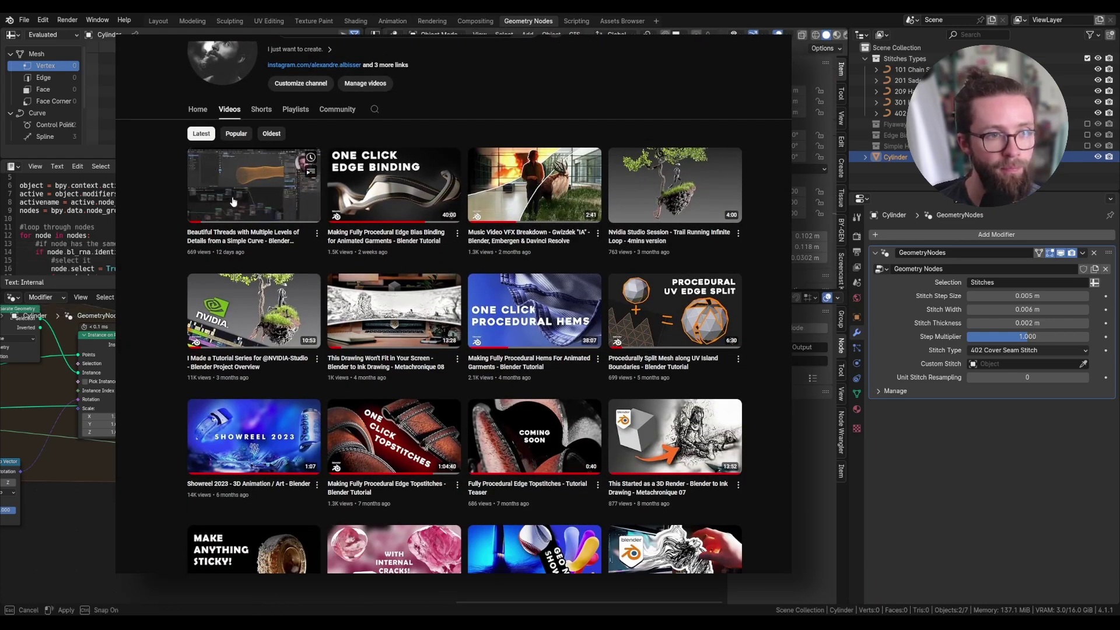
scroll(500, 438, "up", 3)
key("shift+a")
type("join")
left_click(501, 386)
left_click(470, 402)
middle_click_drag(473, 402, 611, 449)
Step: Add a Group Input node and link its Geometry output to the final Join Geometry node
key("shift+a")
type("inpu")
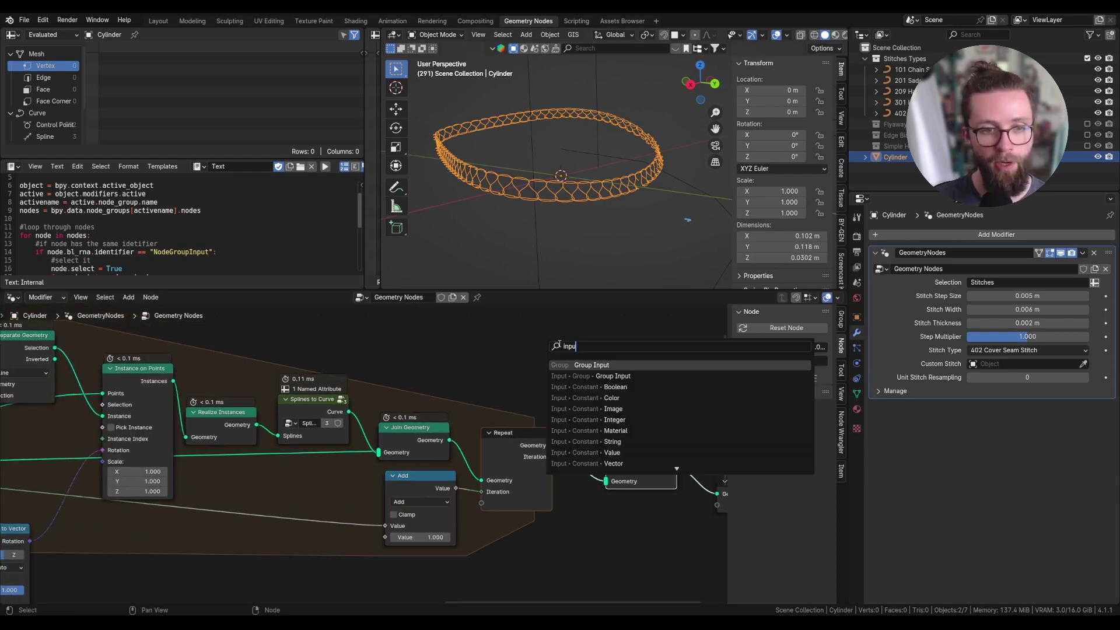
left_click(583, 364)
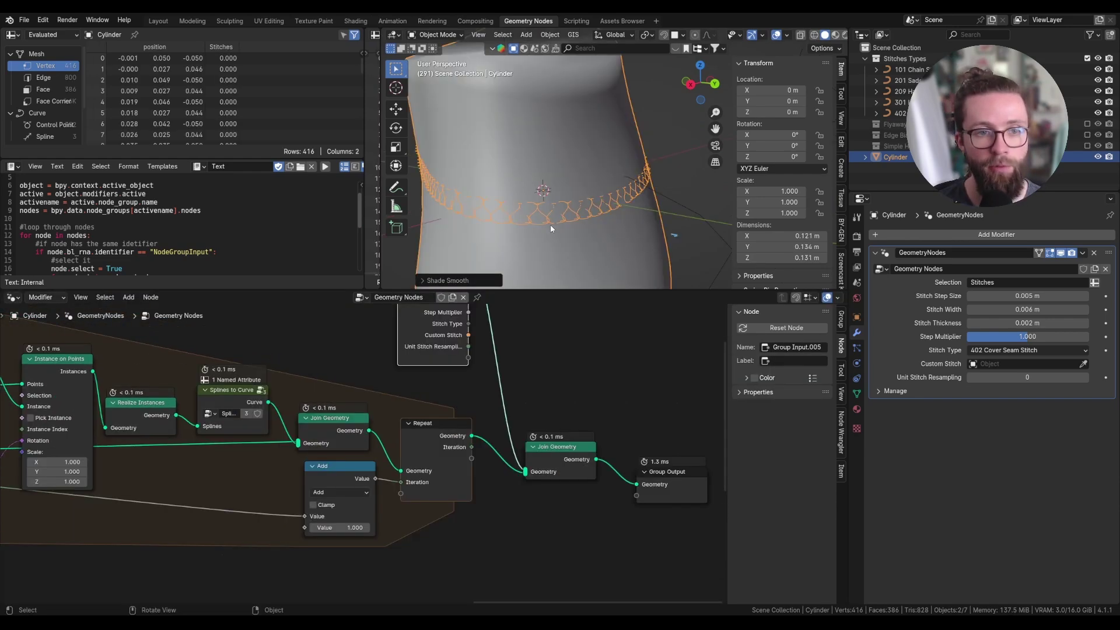
Step: Apply Shade Smooth by Angle to the cylinder
scroll(592, 203, "down", 1)
right_click(592, 214)
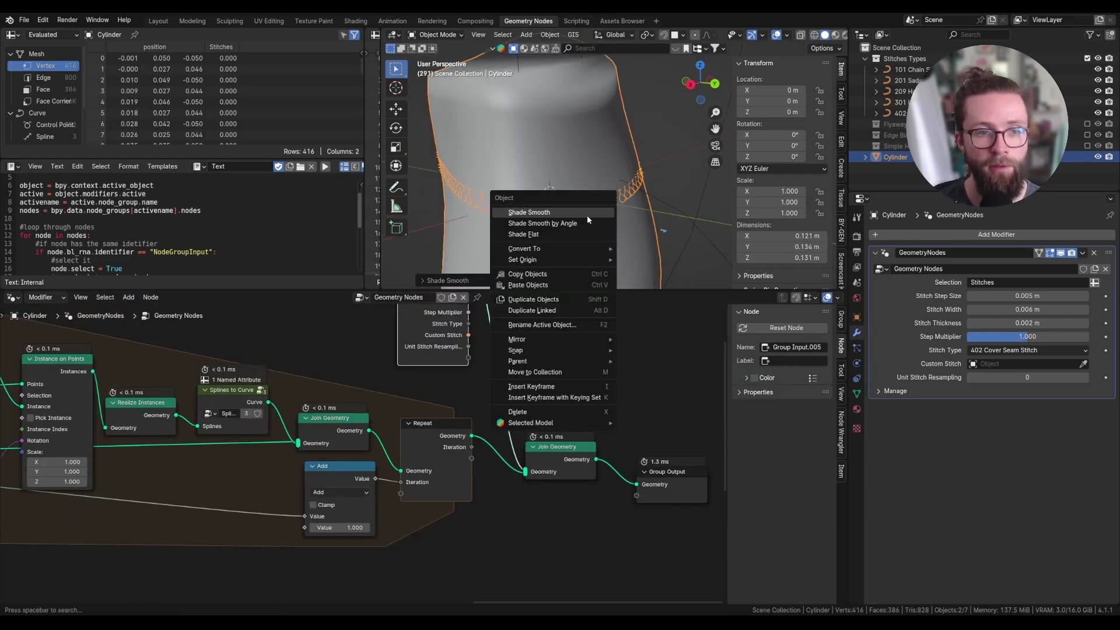
left_click(583, 224)
Step: Insert a Capture Attribute node after the Repeat zone and set it to Boolean on the Spline domain
key("shift+a")
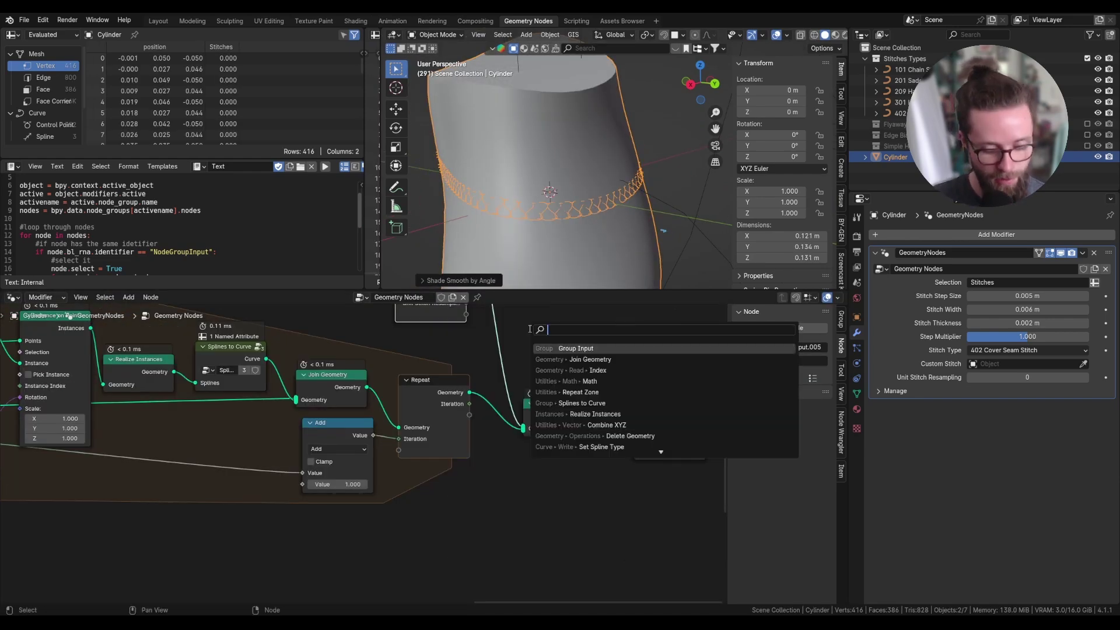
type("capture")
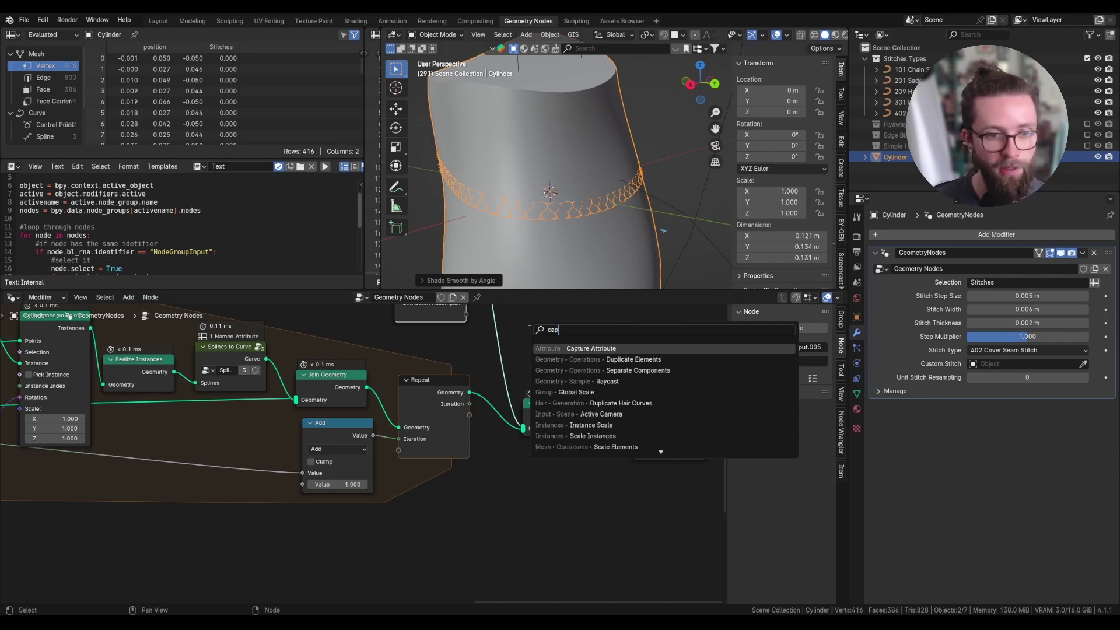
key("Return")
left_click(503, 403)
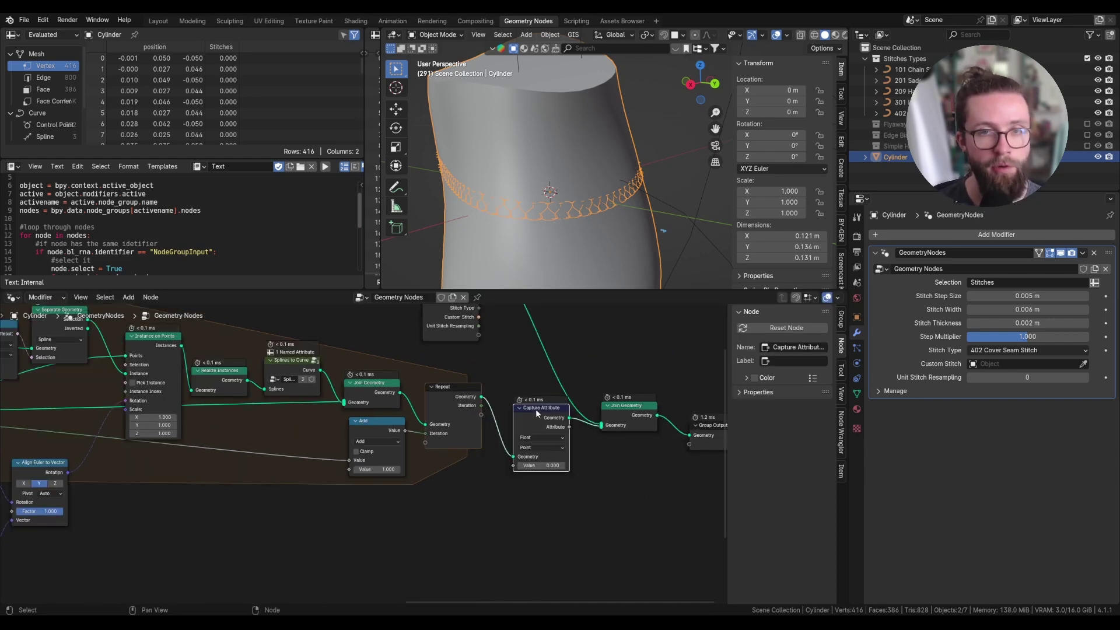
scroll(553, 437, "up", 1)
left_click(542, 442)
left_click(534, 509)
left_click(542, 430)
left_click(537, 512)
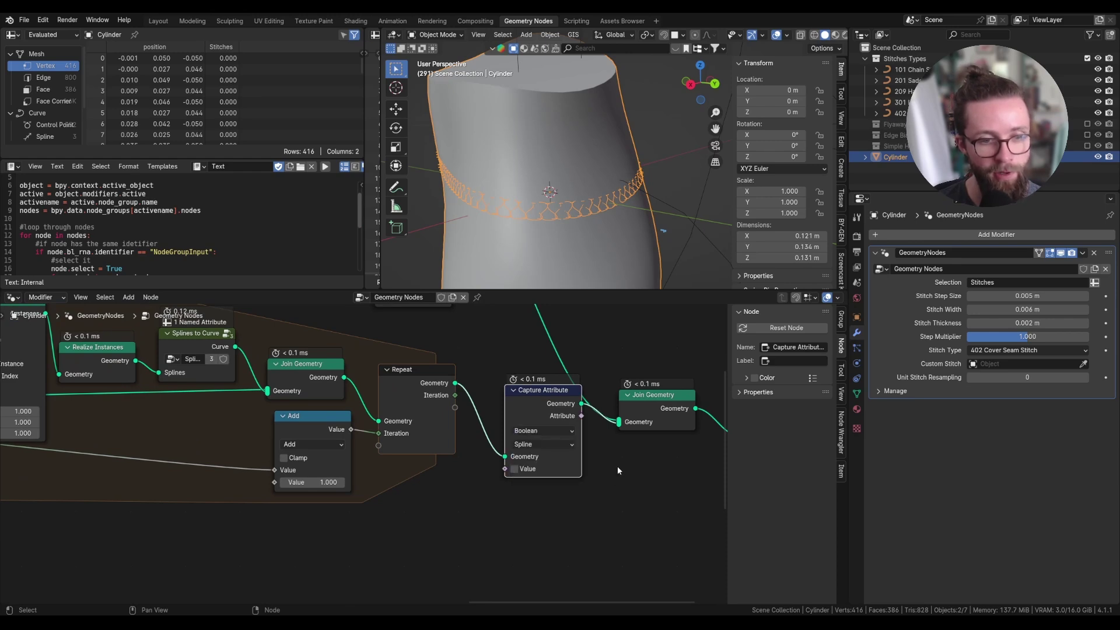
Step: Enable the captured value, link the Attribute to the Group Output, and name the modifier's output attribute "stitch curve"
middle_click_drag(617, 466, 476, 478)
left_click_drag(441, 427, 661, 446)
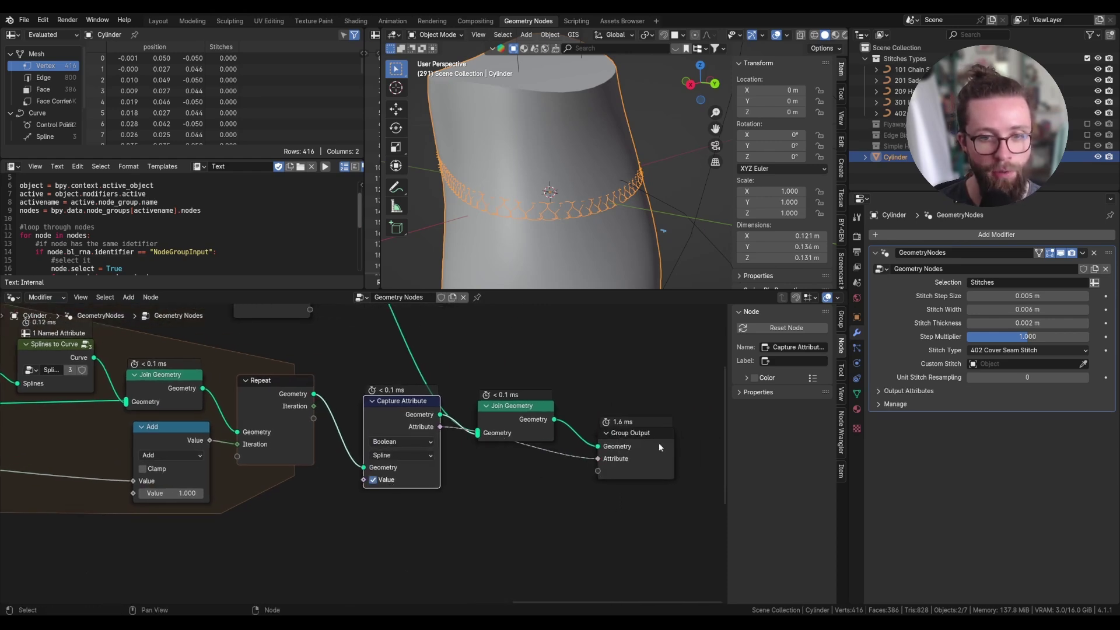
left_click(886, 392)
left_click(1002, 407)
type("stitch curve")
key("Return")
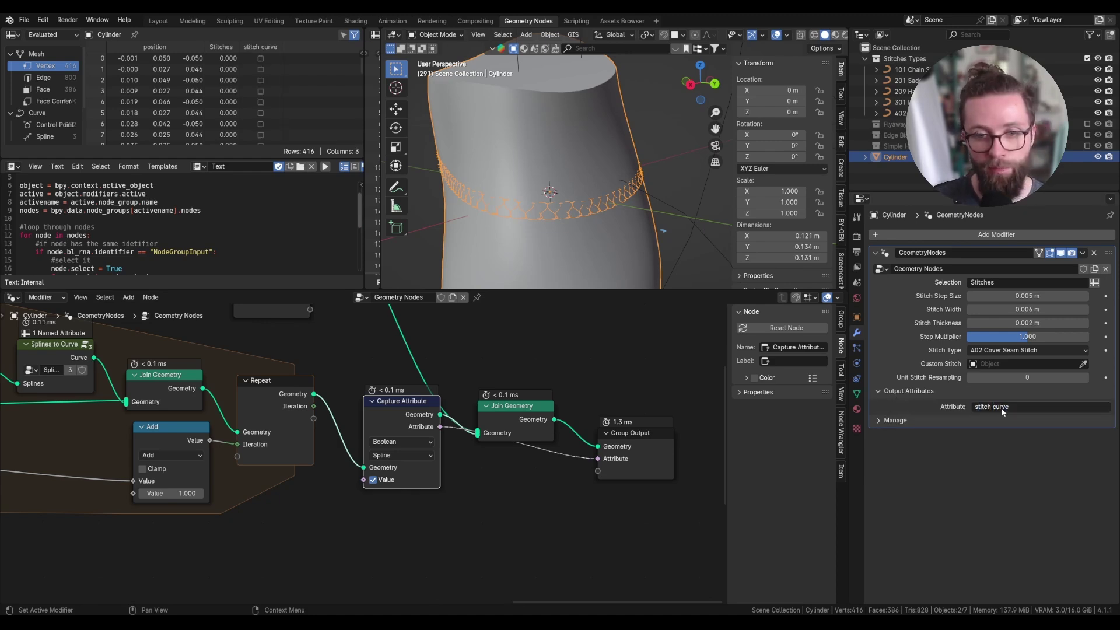
Step: Add a second Geometry Nodes modifier to the cylinder using the Stitch Curve to Mesh node group
left_click(924, 235)
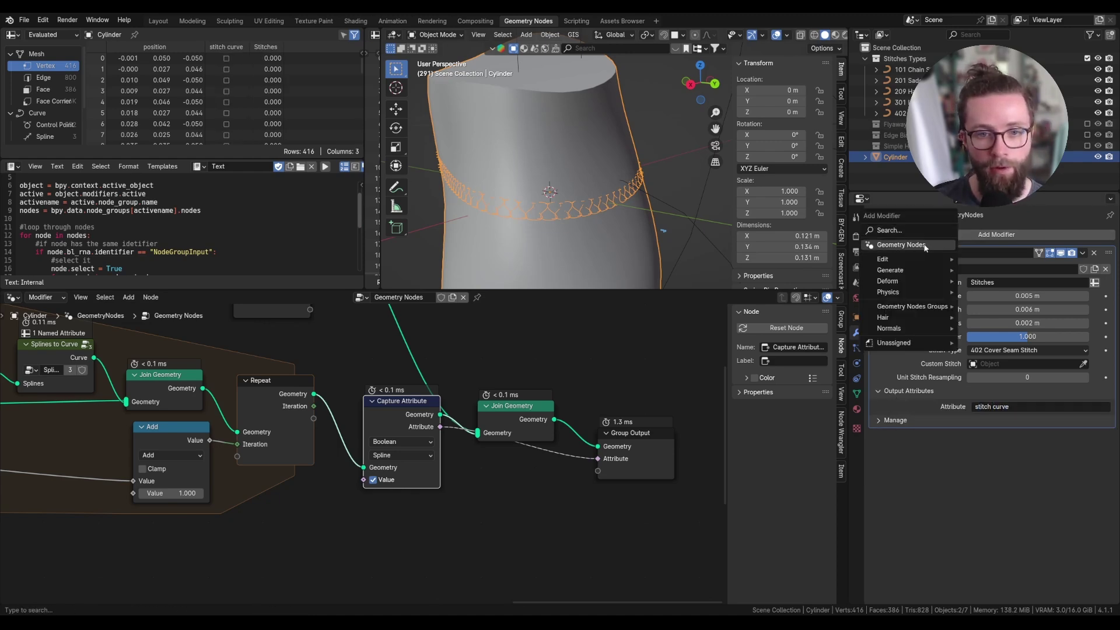
left_click(924, 249)
left_click(882, 452)
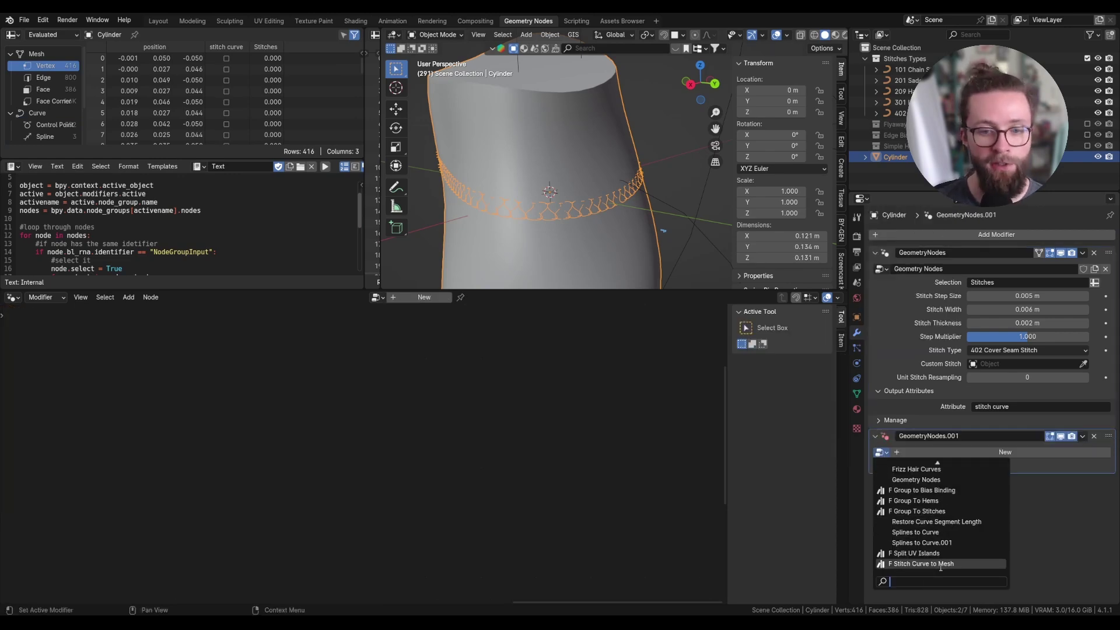
left_click(933, 564)
scroll(528, 205, "up", 6)
scroll(957, 489, "down", 3)
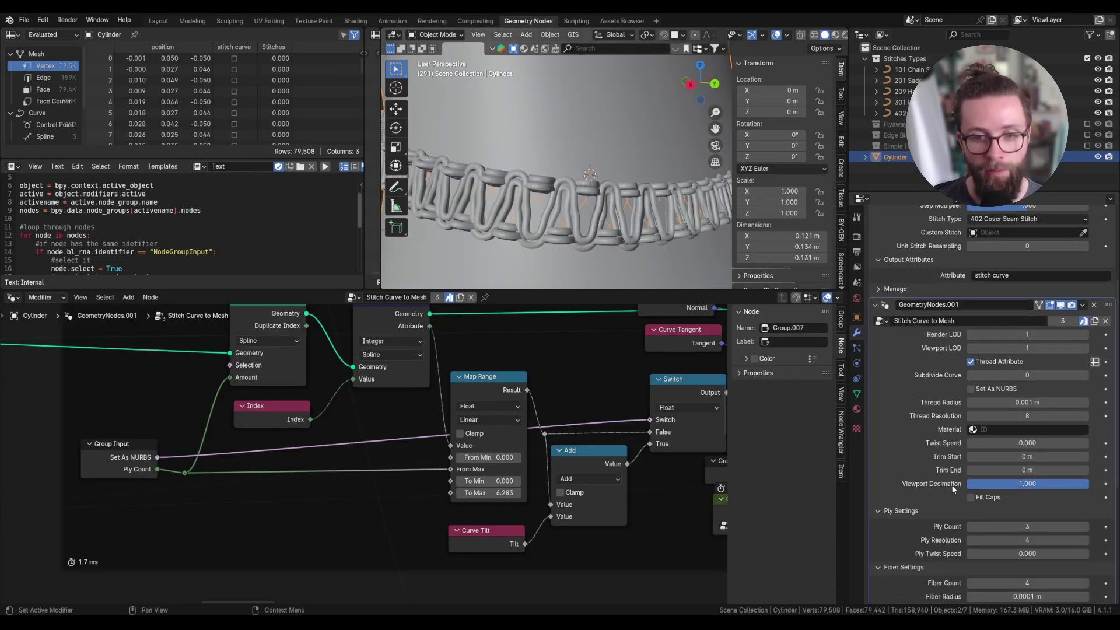
Step: Adjust the Stitch Curve to Mesh modifier's thread settings to produce thinner threads with twisted plies
scroll(1001, 460, "down", 2)
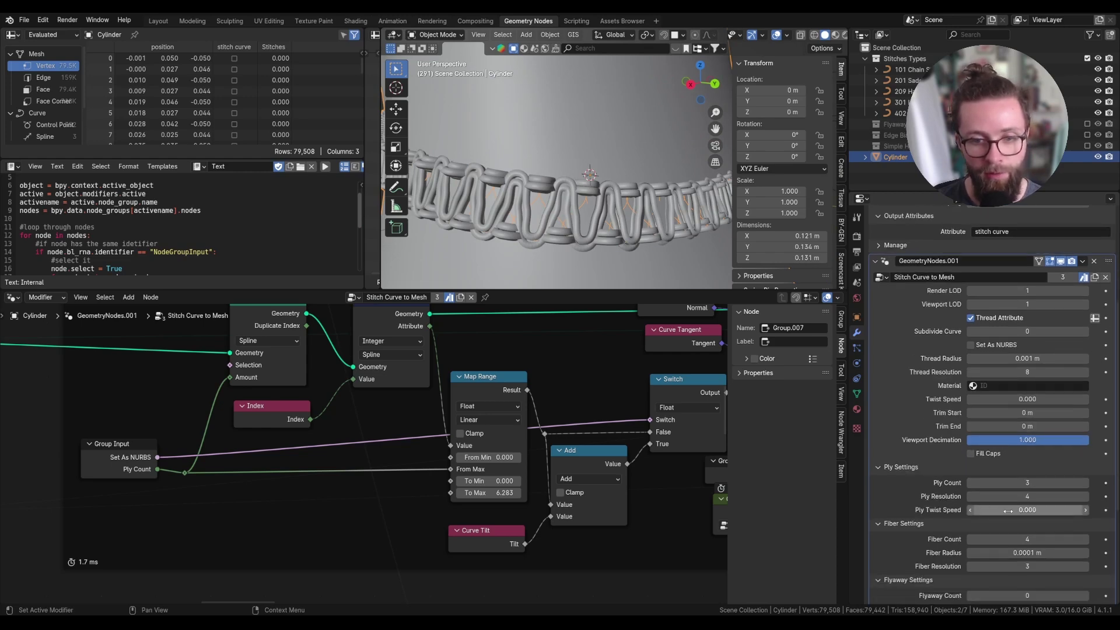
scroll(589, 192, "down", 4)
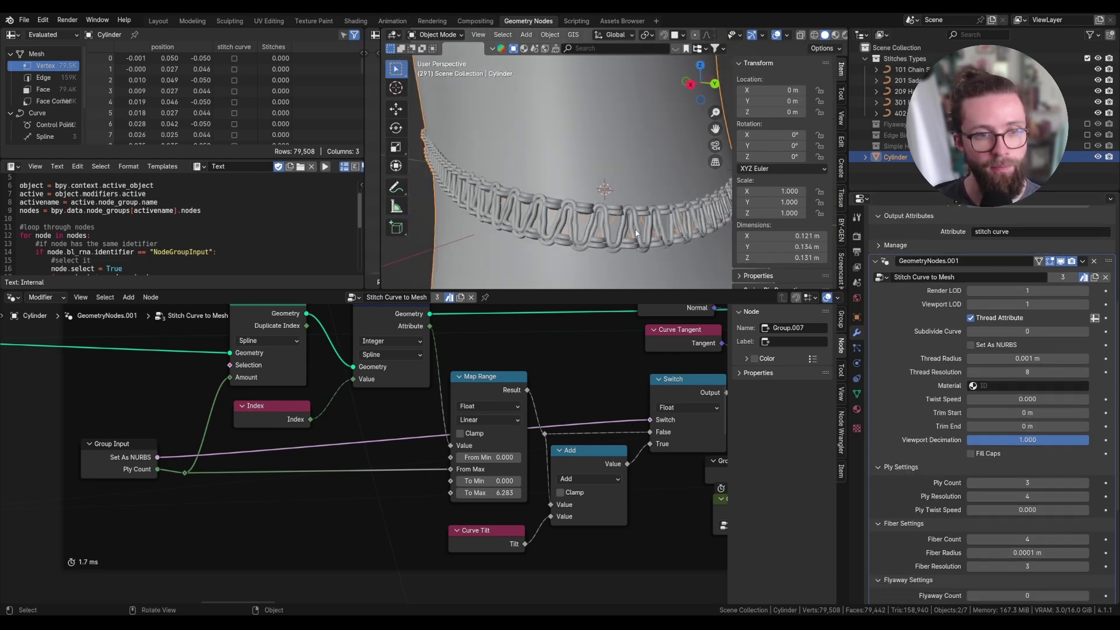
middle_click_drag(601, 198, 595, 175)
scroll(1004, 374, "down", 1)
left_click_drag(1005, 399, 1015, 378)
scroll(992, 379, "up", 9)
scroll(991, 379, "down", 4)
left_click_drag(1027, 487, 1015, 486)
left_click(985, 446)
key("Return")
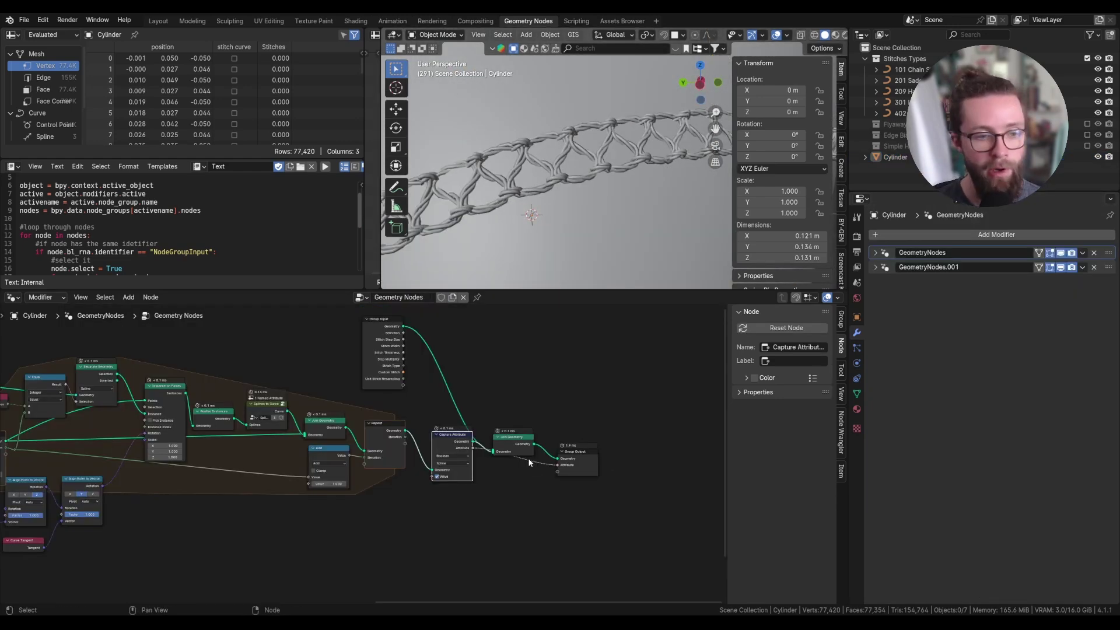
Step: Move the Join Geometry, Add, Repeat output and downstream nodes away from Splines to Curve to make room
scroll(529, 462, "down", 4)
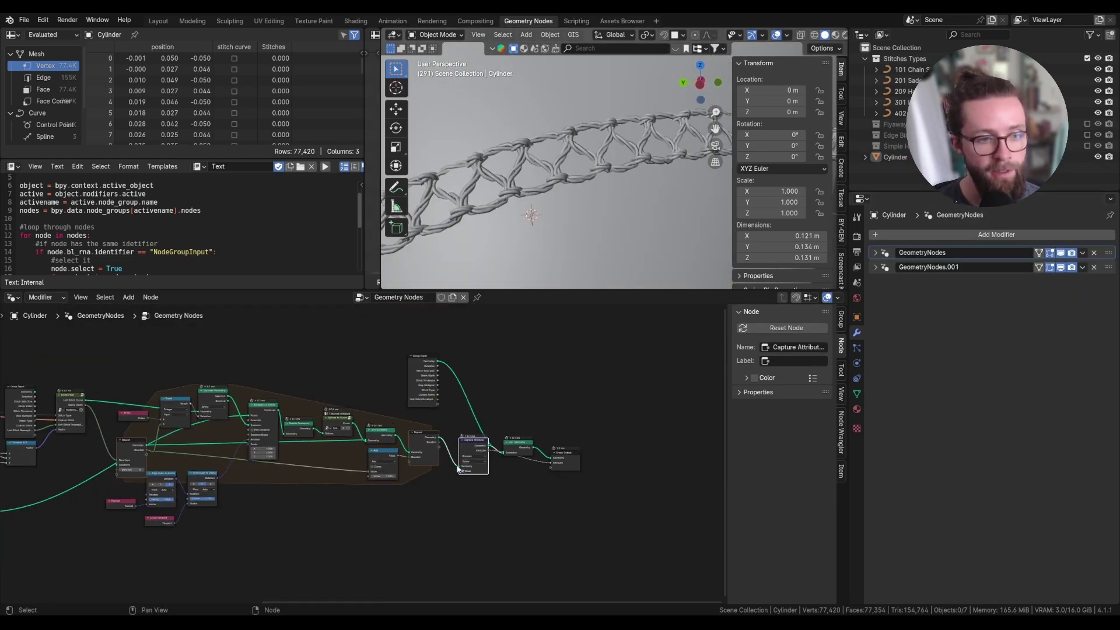
scroll(369, 437, "up", 4)
middle_click_drag(369, 437, 389, 426)
left_click_drag(641, 528, 578, 369)
scroll(557, 169, "up", 3)
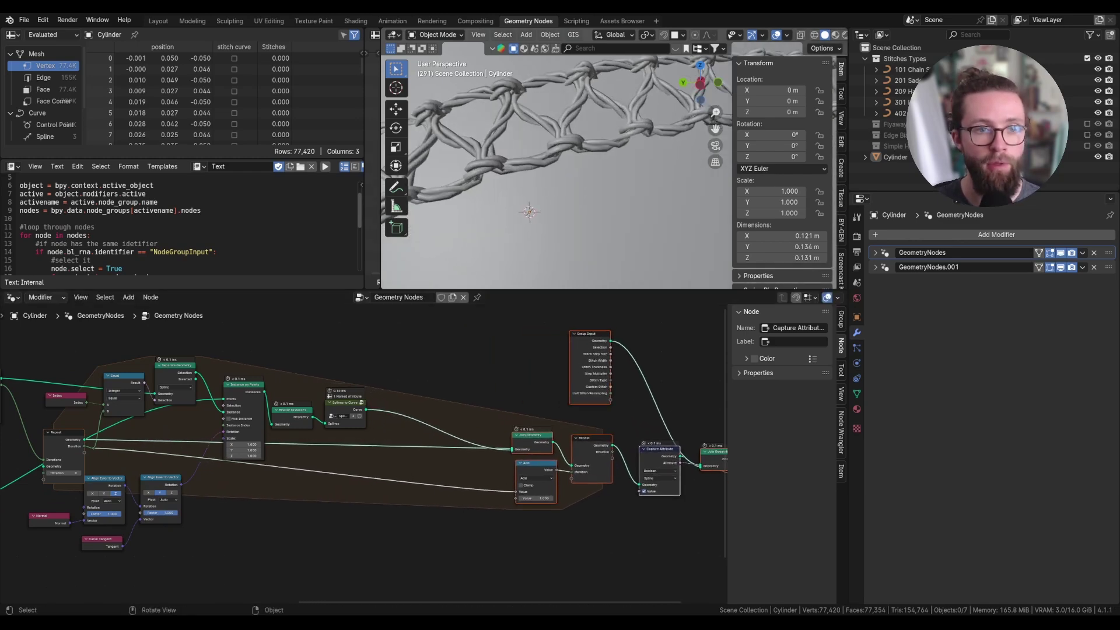
Step: Insert a Store Named Attribute node on the link between Splines to Curve and Join Geometry
scroll(435, 356, "up", 3)
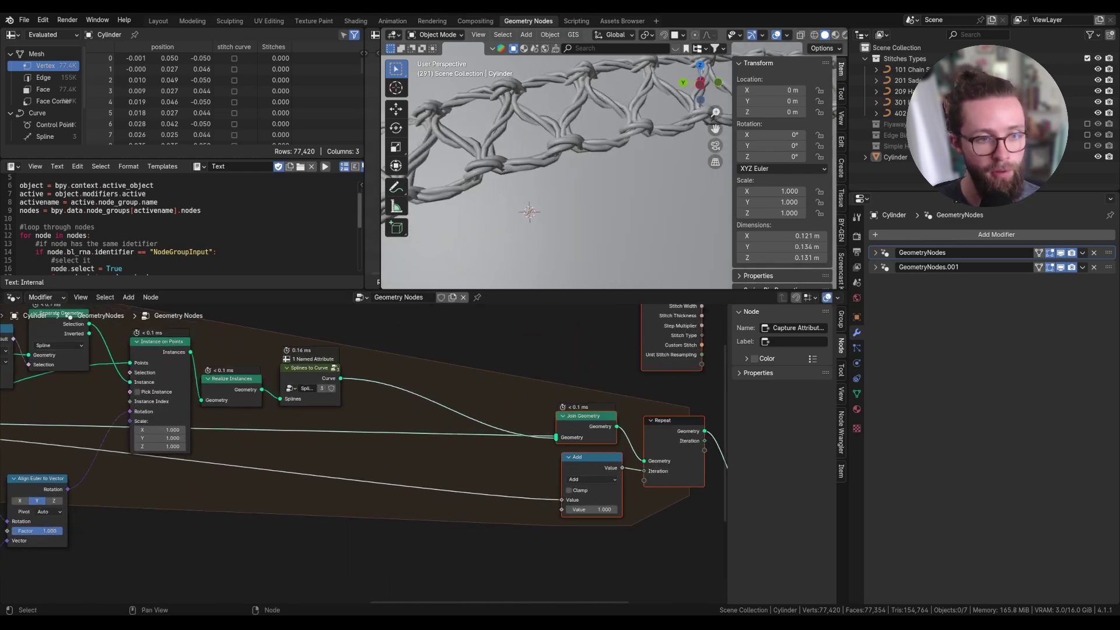
key("shift+a")
type("storn")
key("Return")
left_click(459, 356)
Step: Set the new Store Named Attribute node's data type to Integer and its attribute name to cmtb_thread_index
scroll(494, 397, "up", 3)
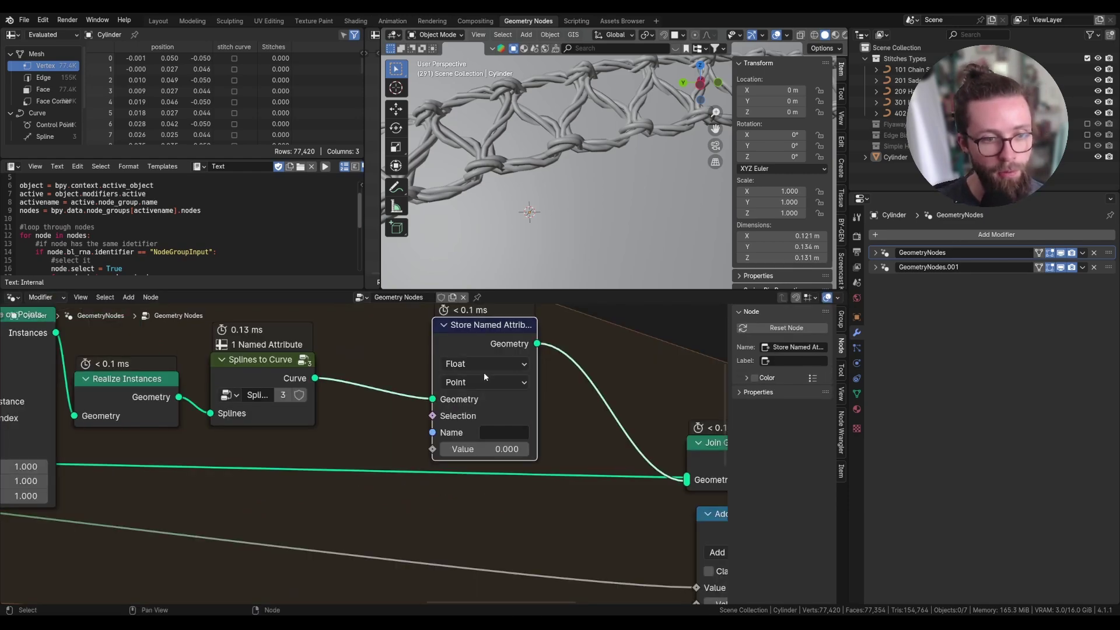
left_click(483, 381)
left_click(467, 363)
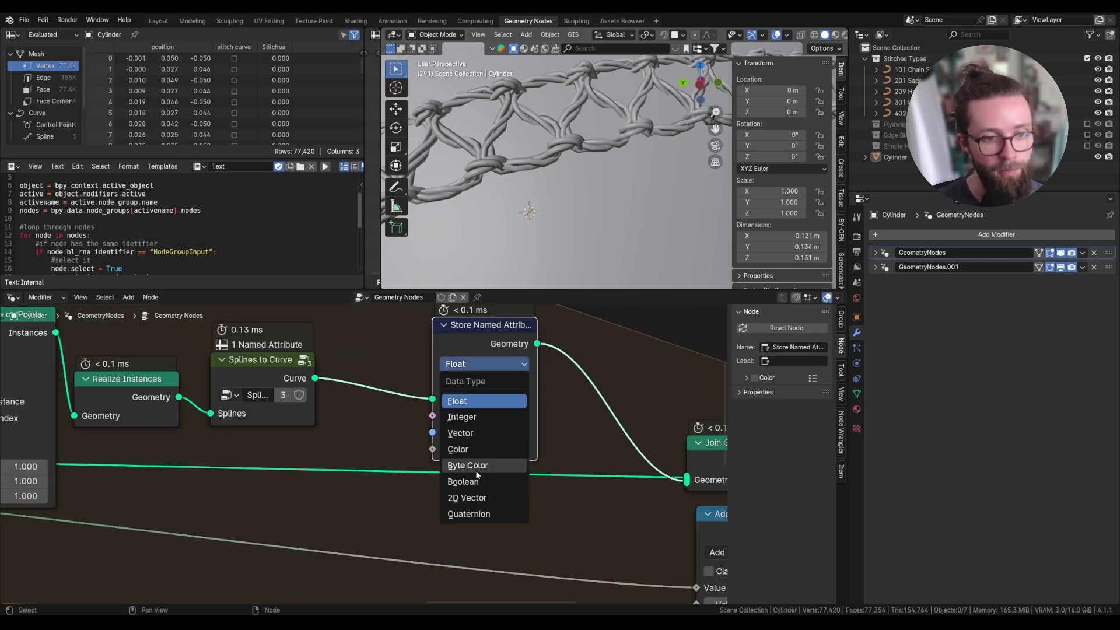
left_click(466, 415)
middle_click_drag(466, 416, 509, 404)
left_click(537, 422)
type("cmtb")
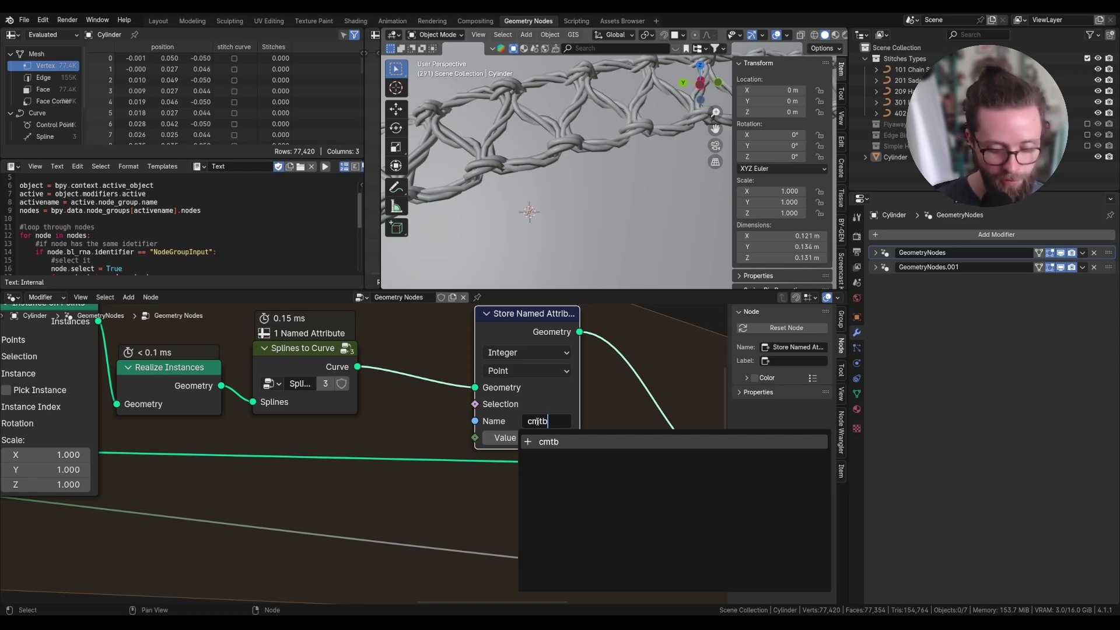
type("_thread_inde")
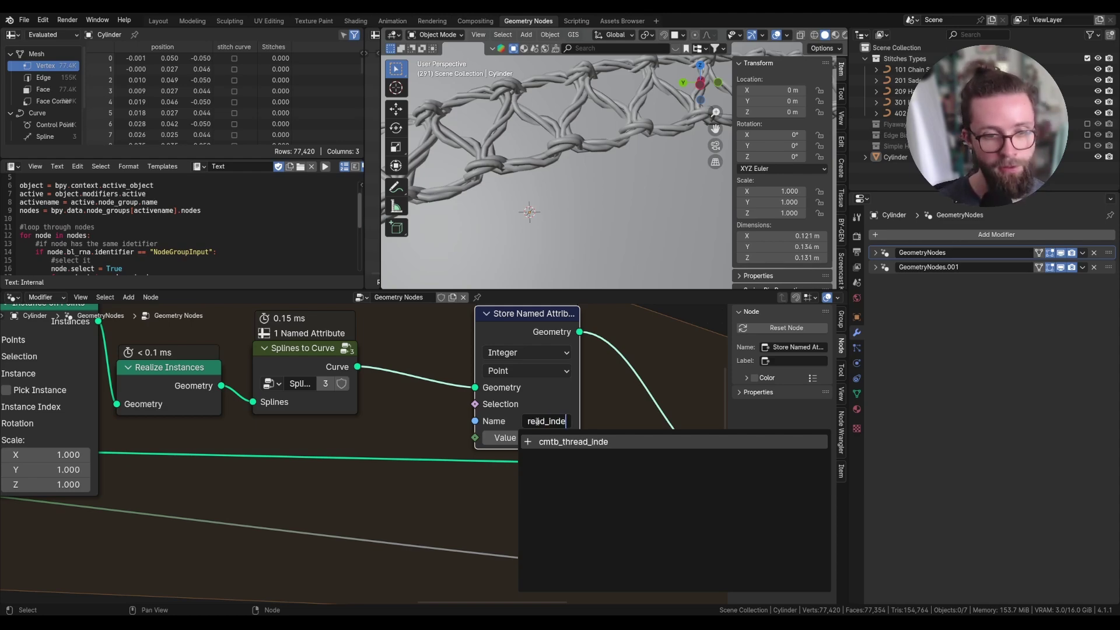
type("x")
key("Return")
Step: Link the Repeat zone's Iteration to the cmtb_thread_index node's Value through a reroute
scroll(345, 458, "down", 5)
middle_click_drag(190, 452, 144, 467)
right_click_drag(467, 479, 467, 491, "shift")
left_click_drag(467, 487, 538, 439)
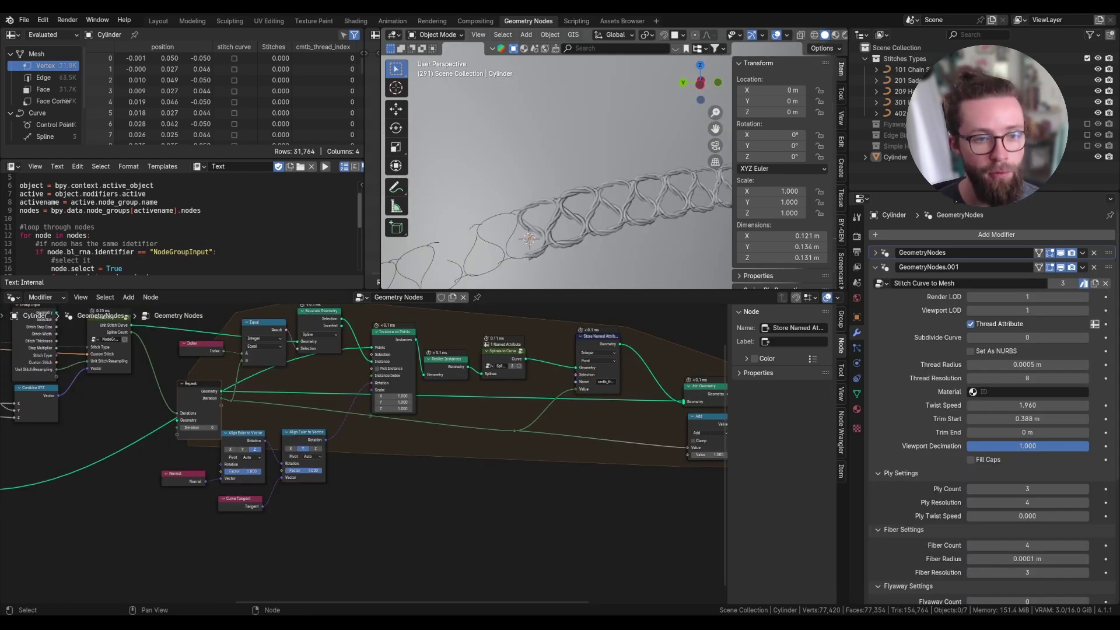
Step: Set the Stitch Curve to Mesh modifier's Trim Start to 0.397 m
scroll(534, 368, "down", 1)
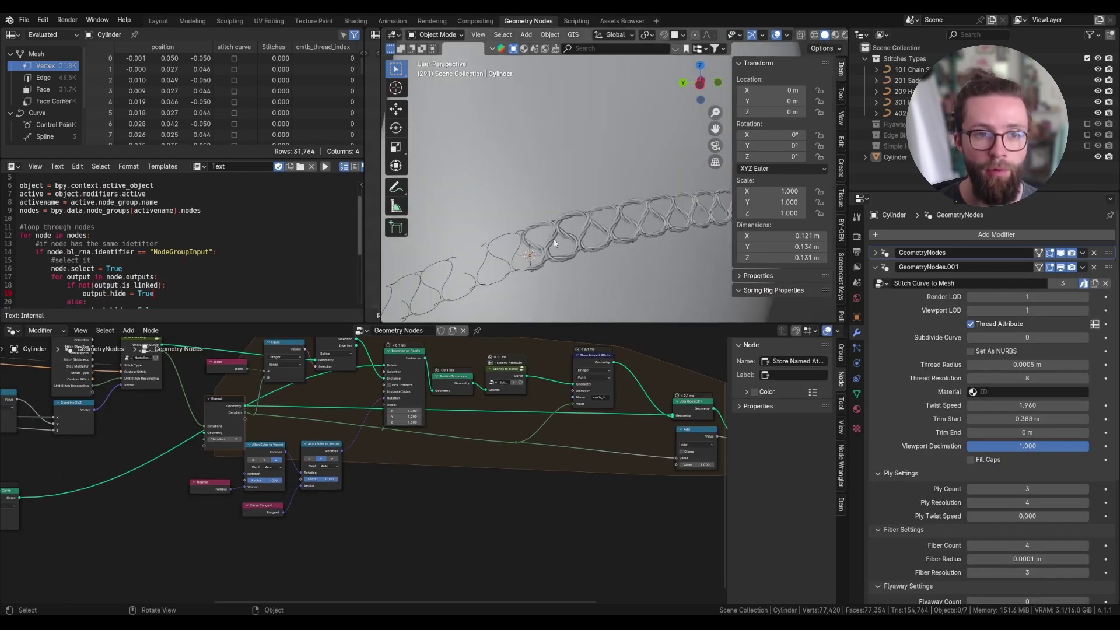
middle_click_drag(554, 244, 588, 245)
mouse_move(1011, 419)
left_mouse_down()
mouse_move(988, 419)
mouse_move(1037, 419)
mouse_move(995, 419)
mouse_move(1026, 418)
left_mouse_up()
scroll(460, 458, "down", 2)
Step: Insert a Store Named Attribute node after Resample Curve, with its domain set to Spline
middle_click_drag(459, 458, 499, 401)
scroll(456, 426, "up", 9)
scroll(488, 433, "down", 9)
scroll(357, 507, "up", 6)
middle_click_drag(166, 454, 463, 390)
key("shift+a")
left_click(446, 357)
type("store")
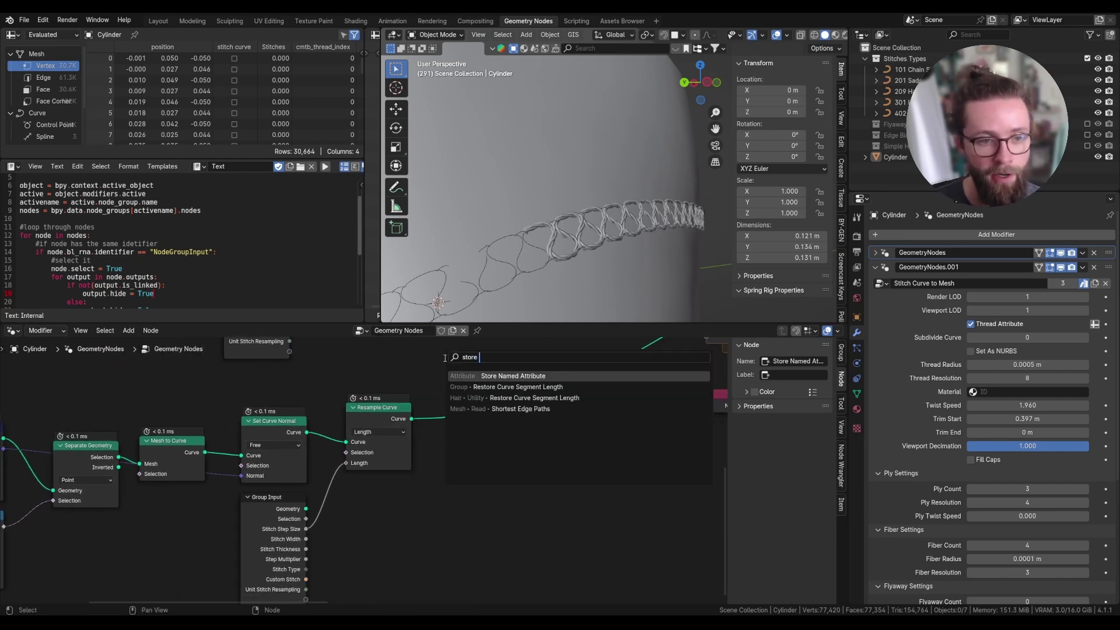
key("Return")
left_click(496, 376)
left_click(503, 413)
left_click(494, 477)
Step: Name the attribute stored after Resample Curve cmtb_curve_length
middle_click_drag(503, 461, 578, 414)
scroll(589, 402, "up", 3)
left_click(591, 396)
type("cmtb_curve_le")
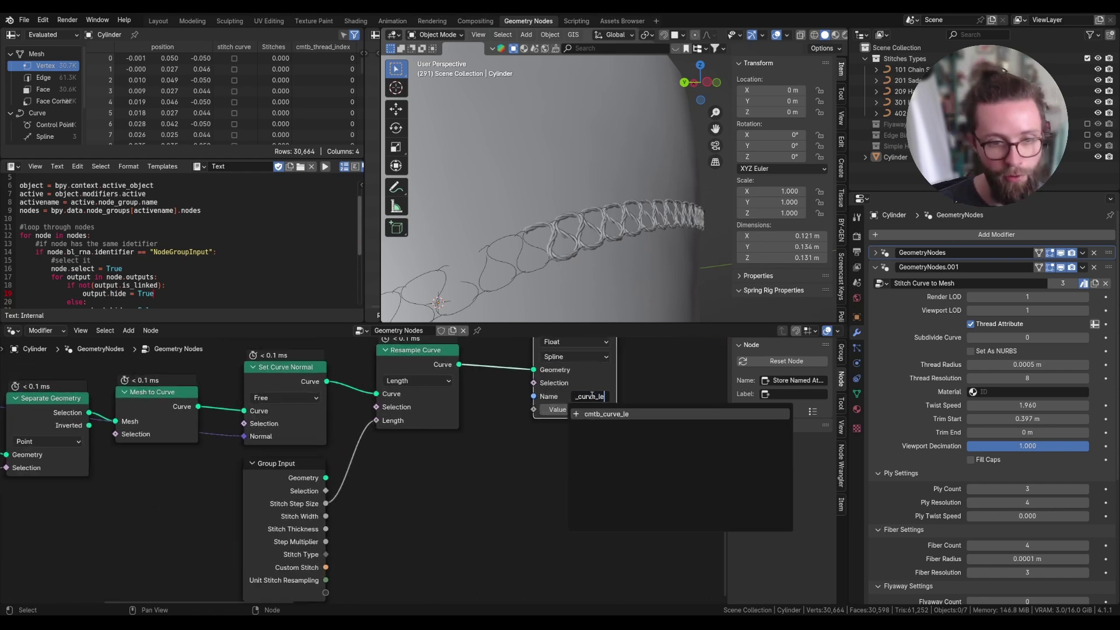
type("ngth")
key("Return")
Step: Add a Spline Length node and feed its Length into the cmtb_curve_length node's Value
left_click_drag(533, 409, 478, 453)
type("length")
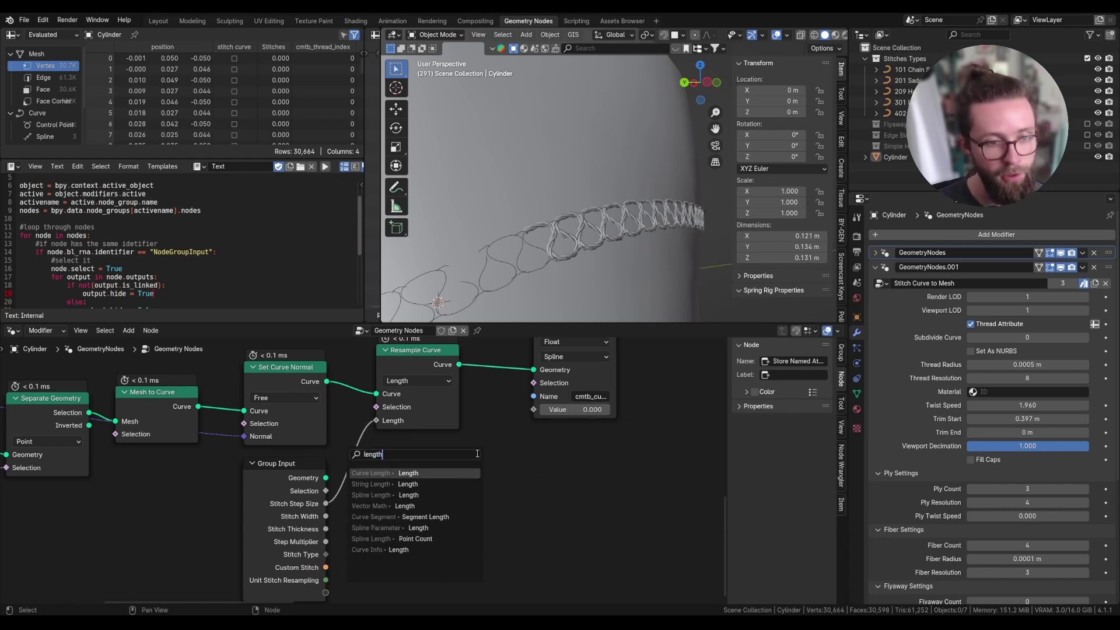
left_click(432, 495)
left_click(438, 503)
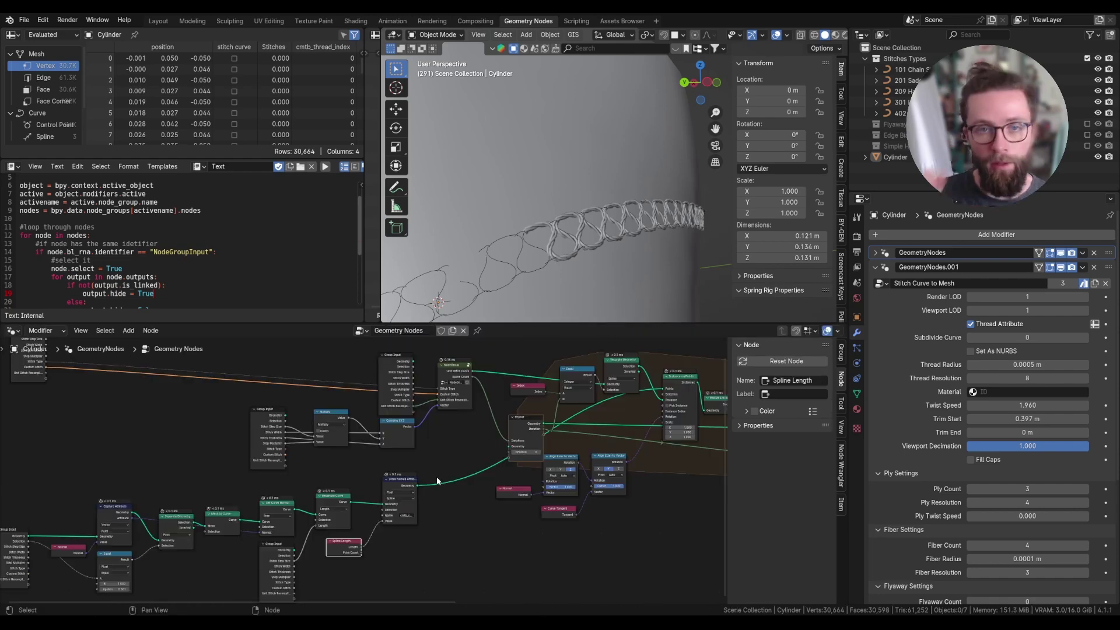
Step: Move the Splines to Curve node further from Realize Instances inside the repeat zone
middle_click_drag(436, 476, 210, 473)
scroll(574, 400, "up", 2)
scroll(575, 401, "up", 2)
left_click_drag(562, 423, 591, 425)
scroll(562, 414, "down", 2)
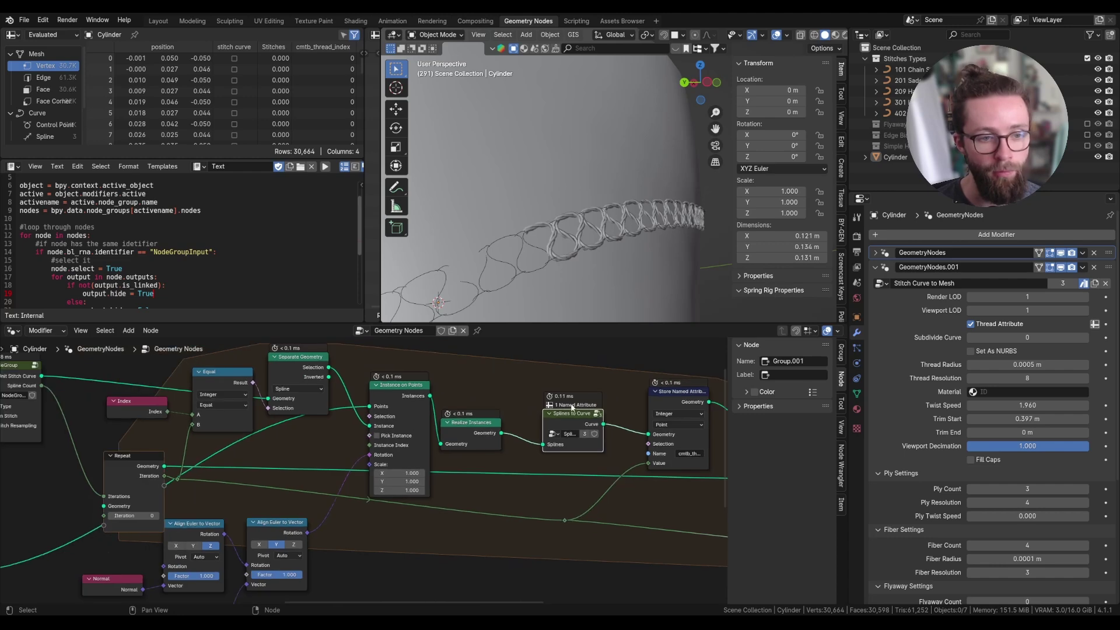
Step: Preview the outputs of Realize Instances and Splines to Curve, and remove the viewer node
left_click(490, 433, "ctrl+shift")
left_click(598, 426, "ctrl+shift")
left_click(573, 463)
key("x")
Step: Add a Sample Index node above Splines to Curve, fed by the Realize Instances geometry
left_click_drag(419, 433, 453, 383)
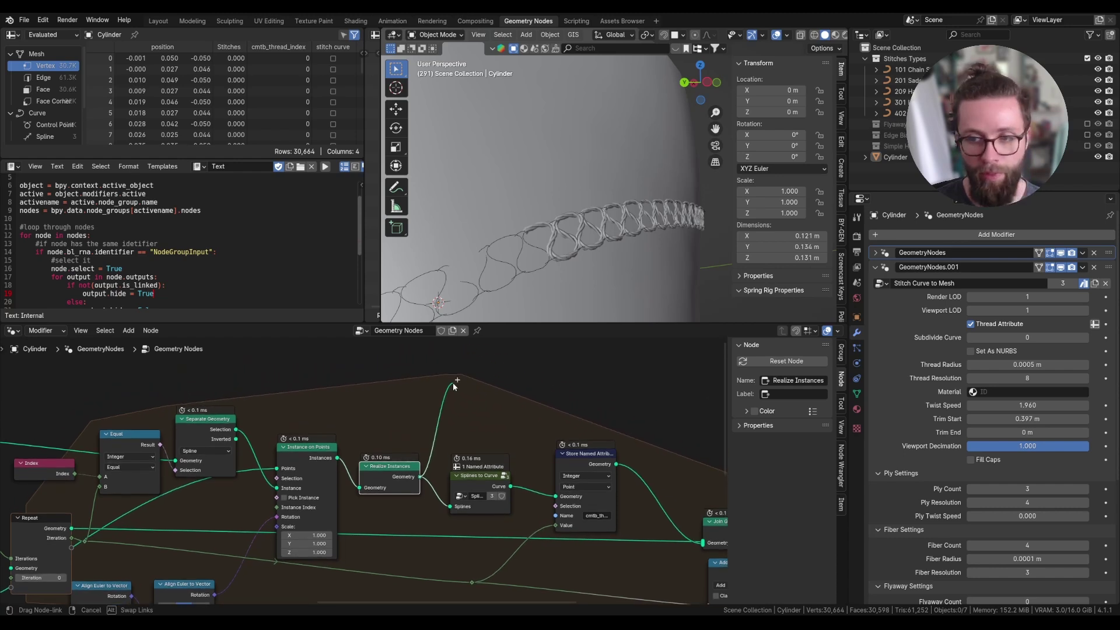
type("sample in")
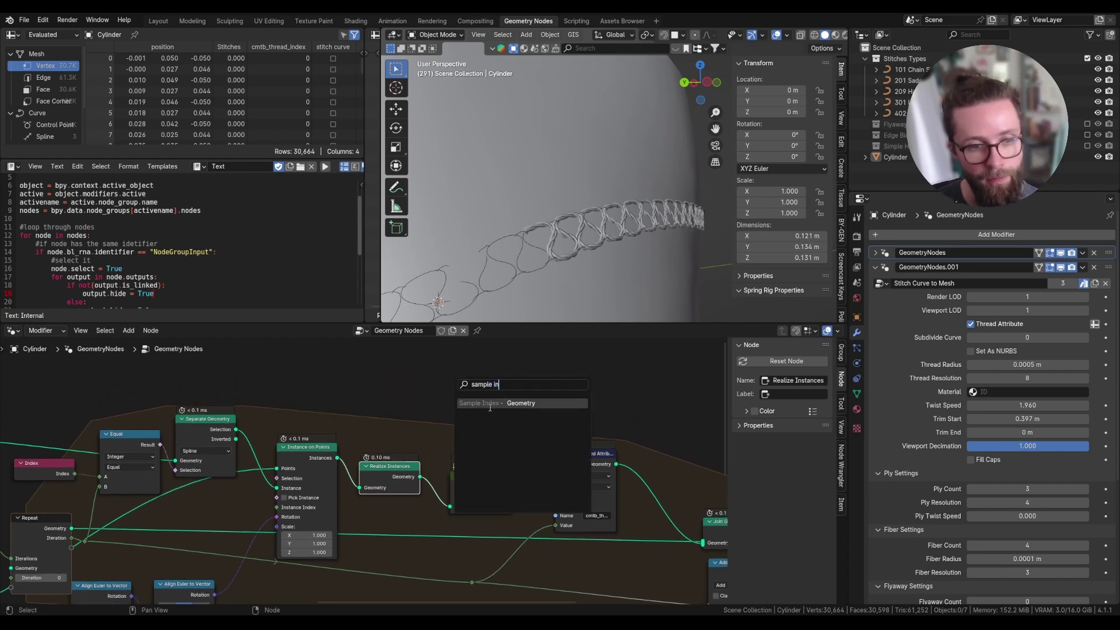
left_click(490, 403)
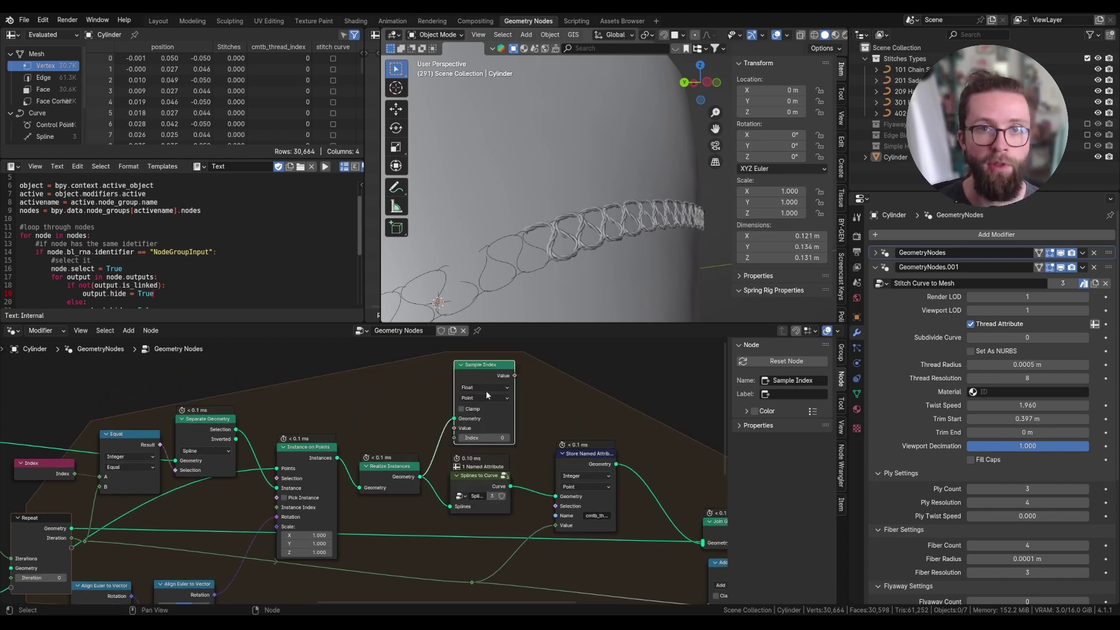
left_click(408, 470)
mouse_move(493, 480)
left_mouse_down()
mouse_move(499, 473)
mouse_move(488, 474)
left_mouse_up()
scroll(452, 439, "up", 2)
Step: Add a Named Attribute node reading cmtb_curve_length and connect it to the Sample Index node's Value
left_click_drag(454, 427, 379, 395)
type("cust")
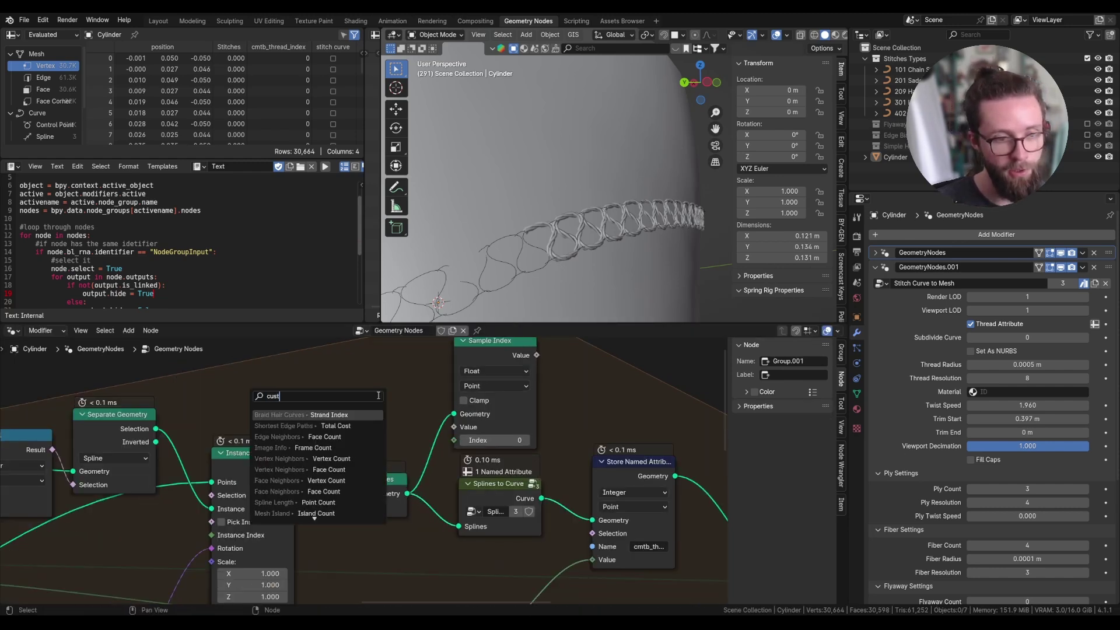
type("ilnamed")
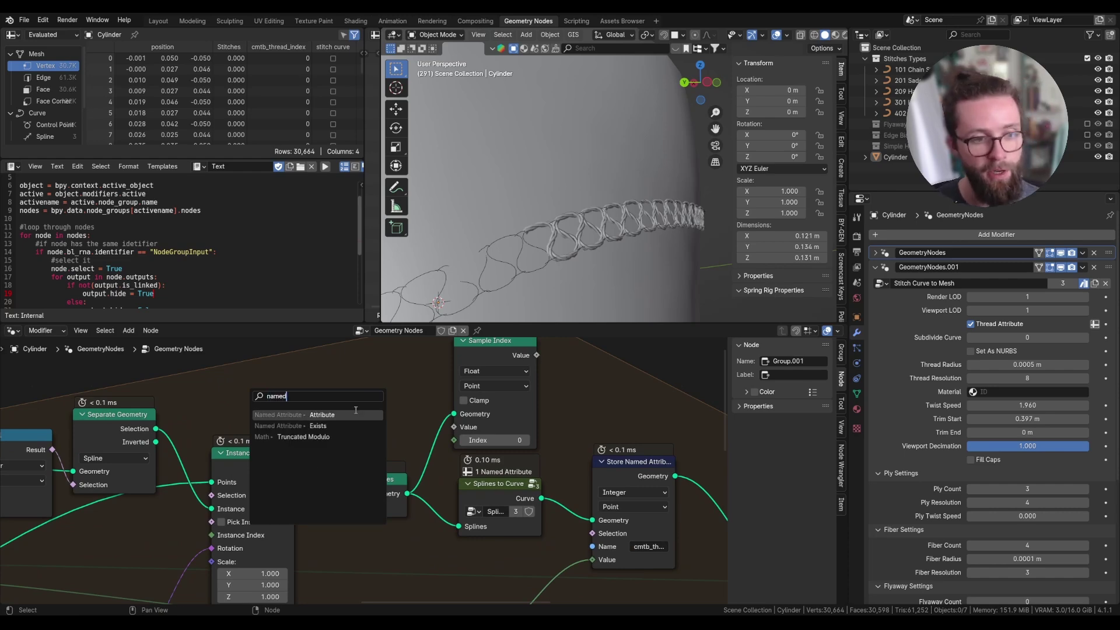
left_click(355, 414)
left_click(394, 394)
left_click(385, 426)
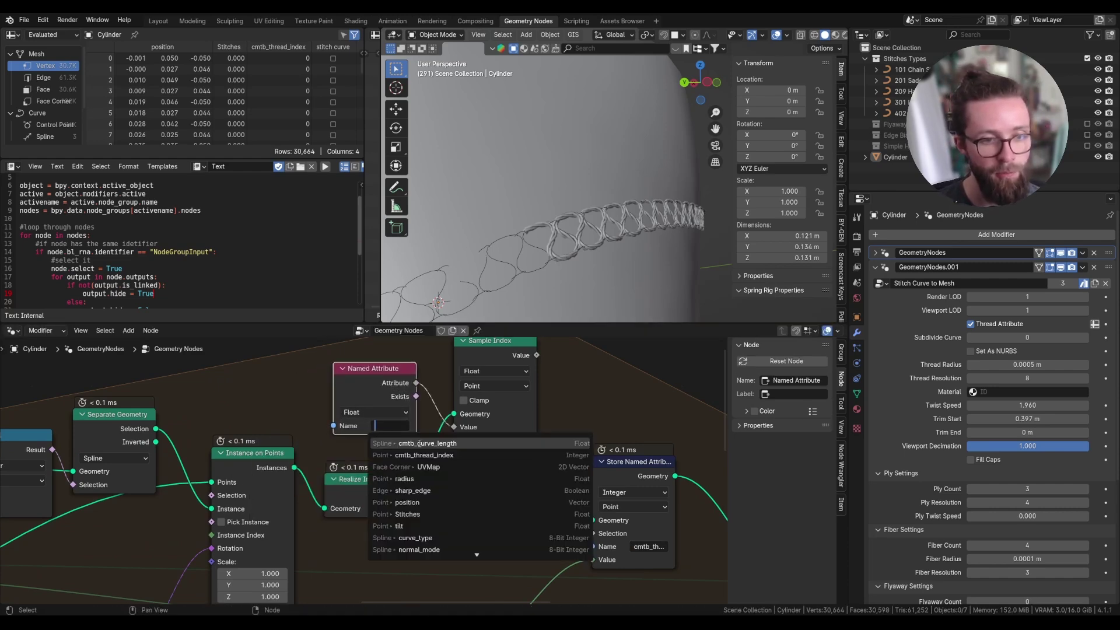
left_click(411, 444)
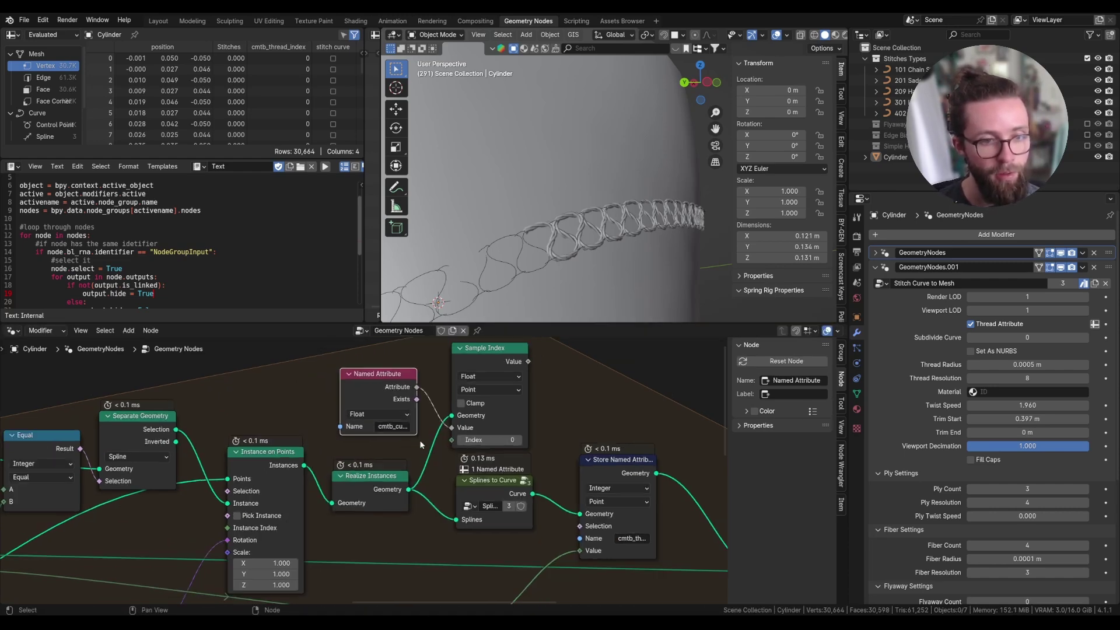
Step: Add an Index node and connect it to the Sample Index node's Index input
scroll(418, 440, "down", 2)
left_click_drag(451, 440, 416, 445)
type("inde")
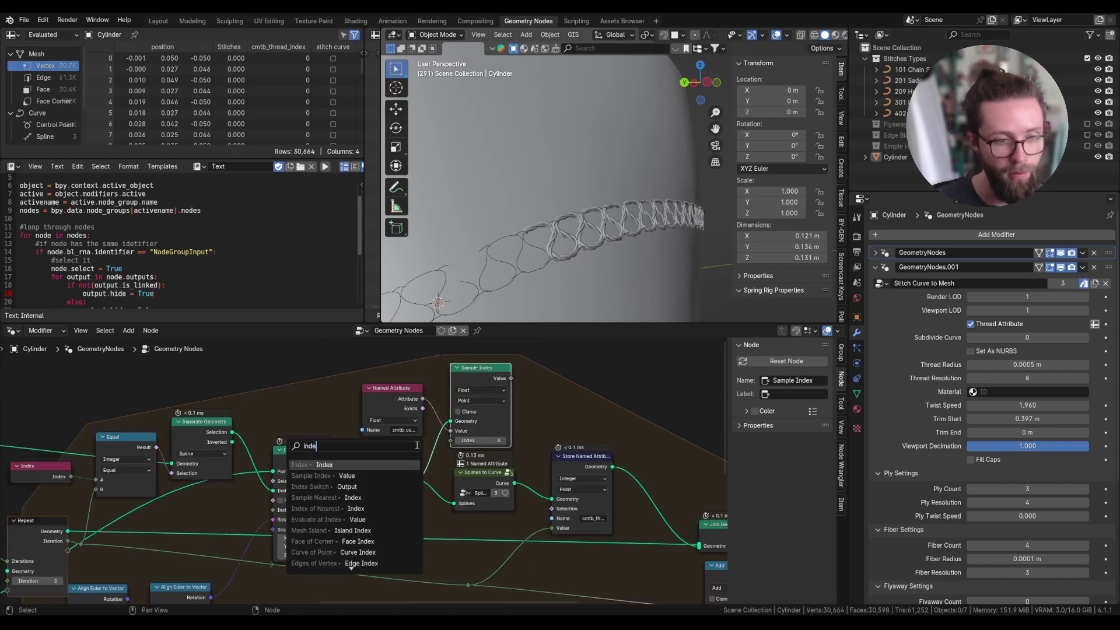
key("Return")
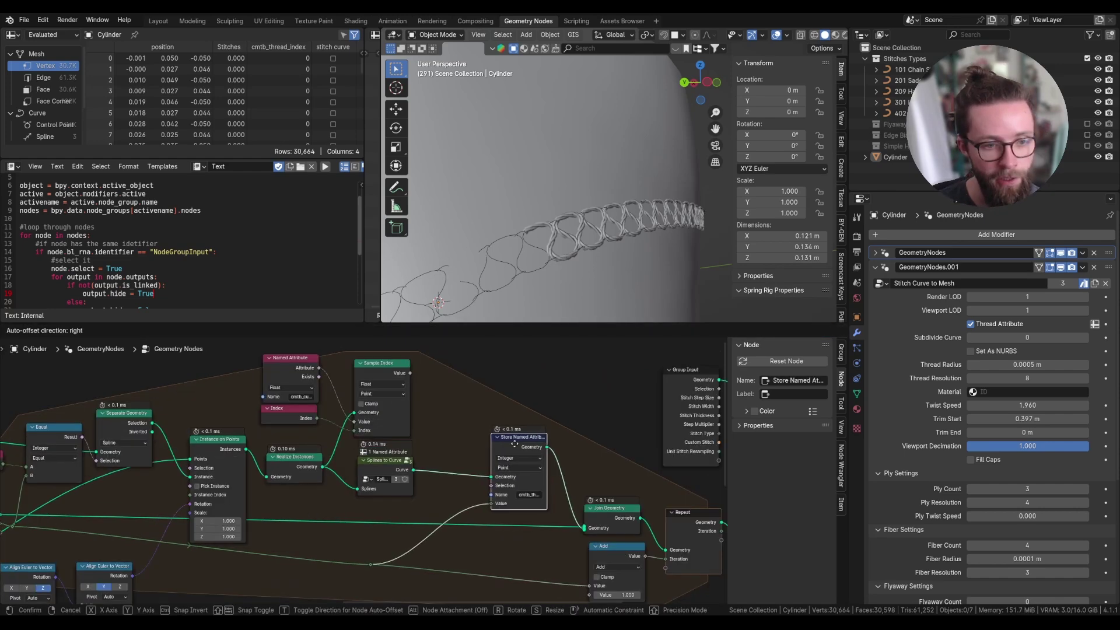
Step: Place a copy of Store Named Attribute right after Splines to Curve and copy the cmtb_curve_length name into it
left_click(455, 434)
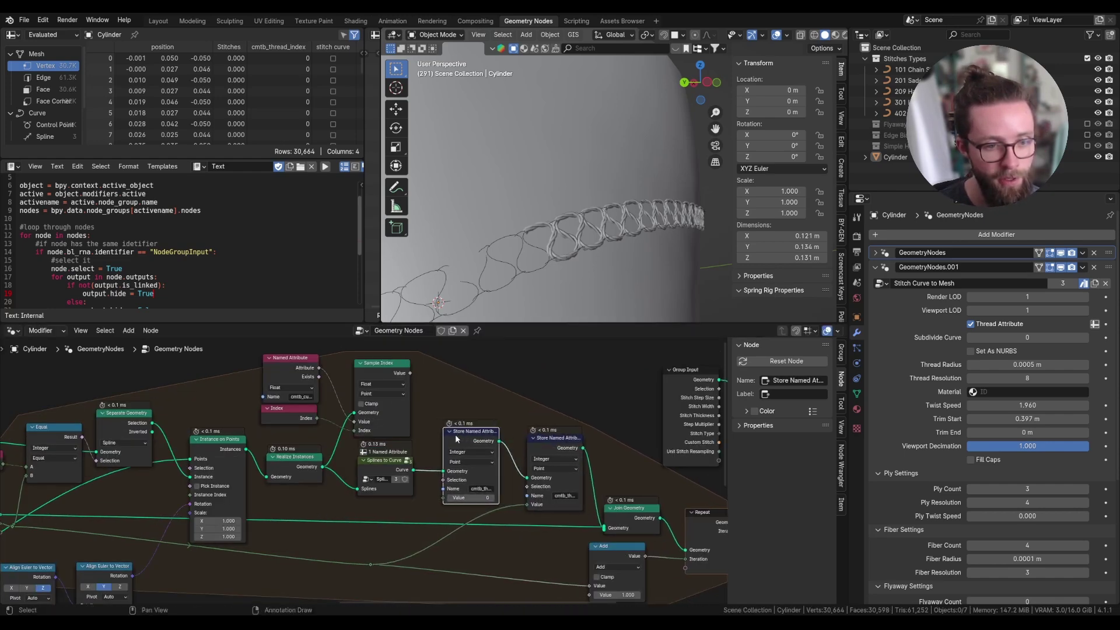
scroll(455, 434, "up", 2)
left_click(321, 416)
key("ctrl+c")
key("Return")
left_click(573, 541)
key("ctrl+v")
key("Return")
Step: Set the copied Store Named Attribute to Float, feed it the Sample Index value, and lower the modifier's Trim Start
left_click(563, 491)
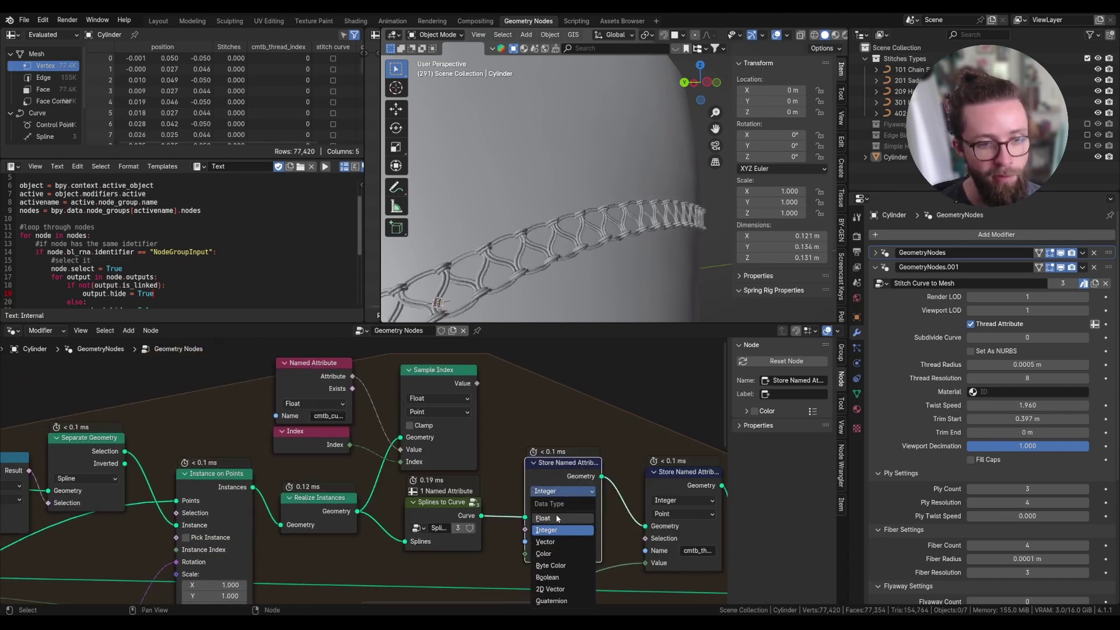
left_click(555, 518)
left_click_drag(477, 383, 521, 555)
left_click_drag(1028, 419, 969, 419)
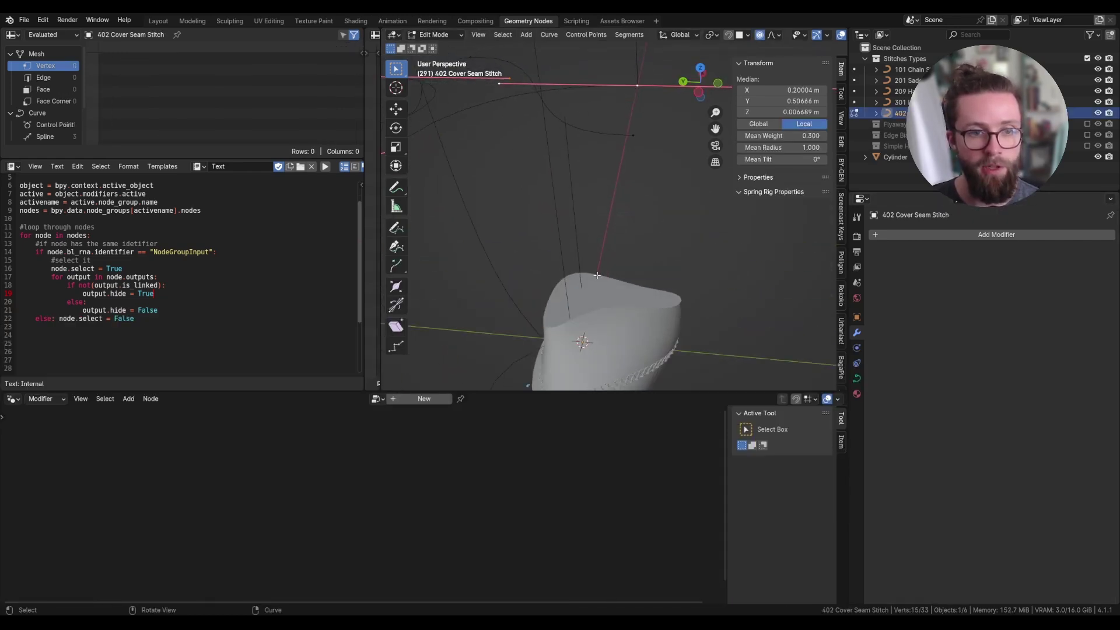
Step: Reshape the 402 Cover Seam Stitch curve by moving the selected points along Z and scaling them along X and Y
middle_click_drag(595, 233, 587, 228)
scroll(587, 228, "up", 5)
middle_click_drag(560, 180, 557, 236, "shift")
key("g")
key("z")
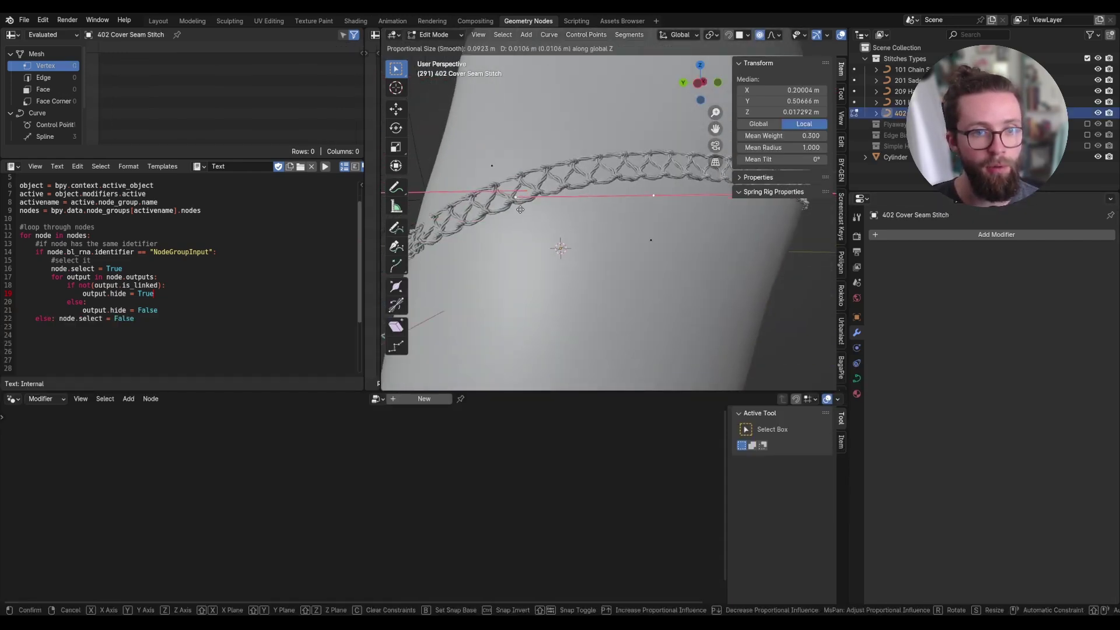
key("s")
key("x")
key("y")
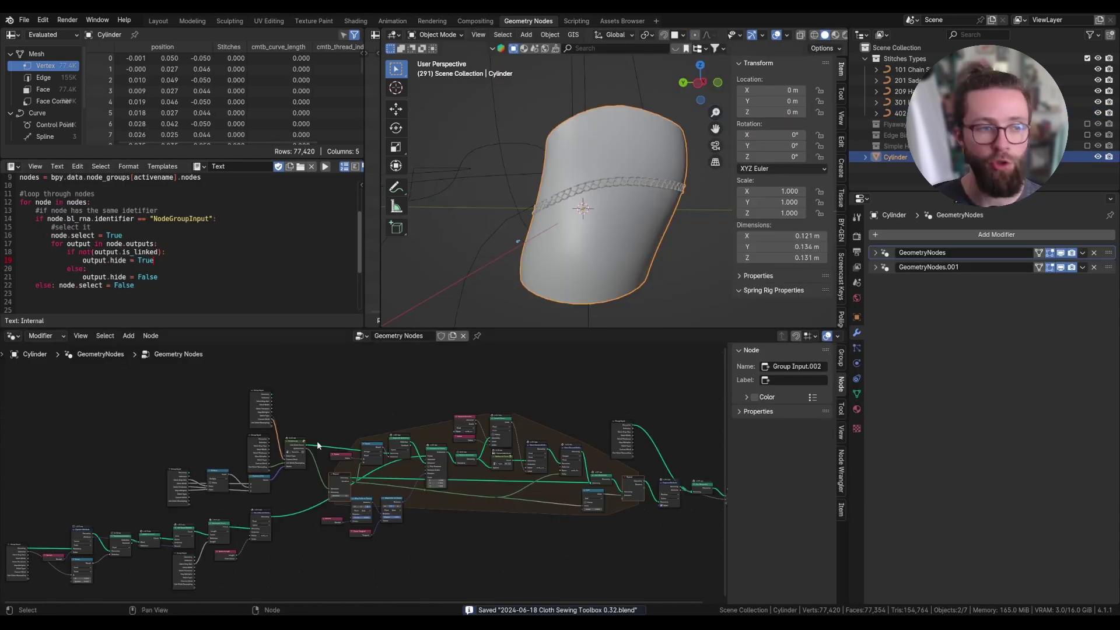
Step: Run the text script on the cylinder's node tree to hide all unlinked Group Input outputs
scroll(128, 233, "up", 2)
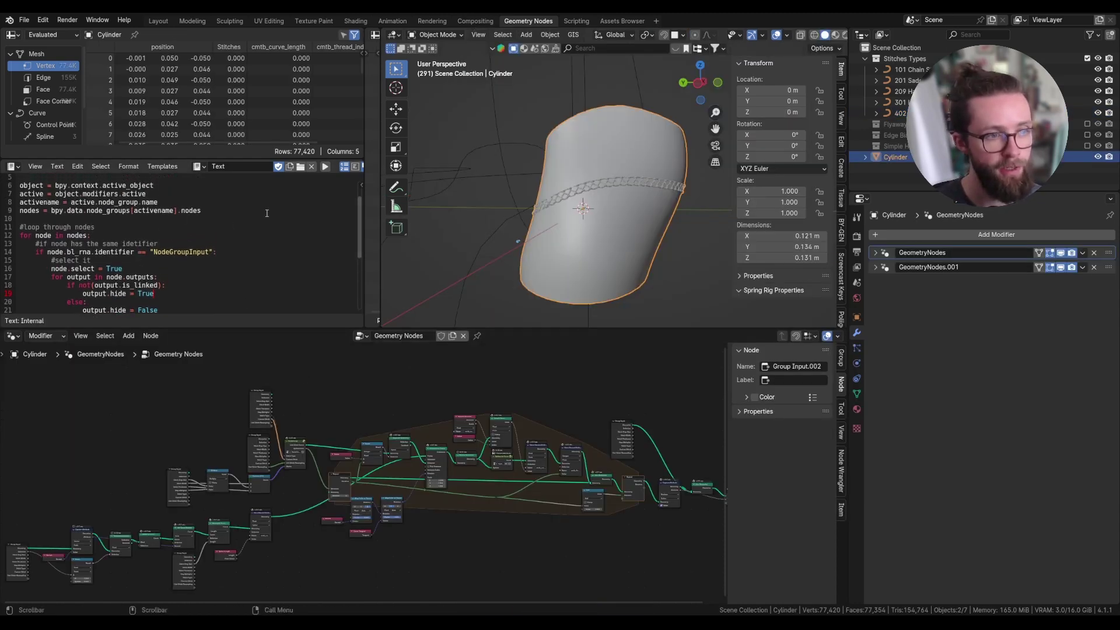
middle_click_drag(375, 420, 433, 393)
scroll(420, 404, "up", 2)
right_click(420, 404)
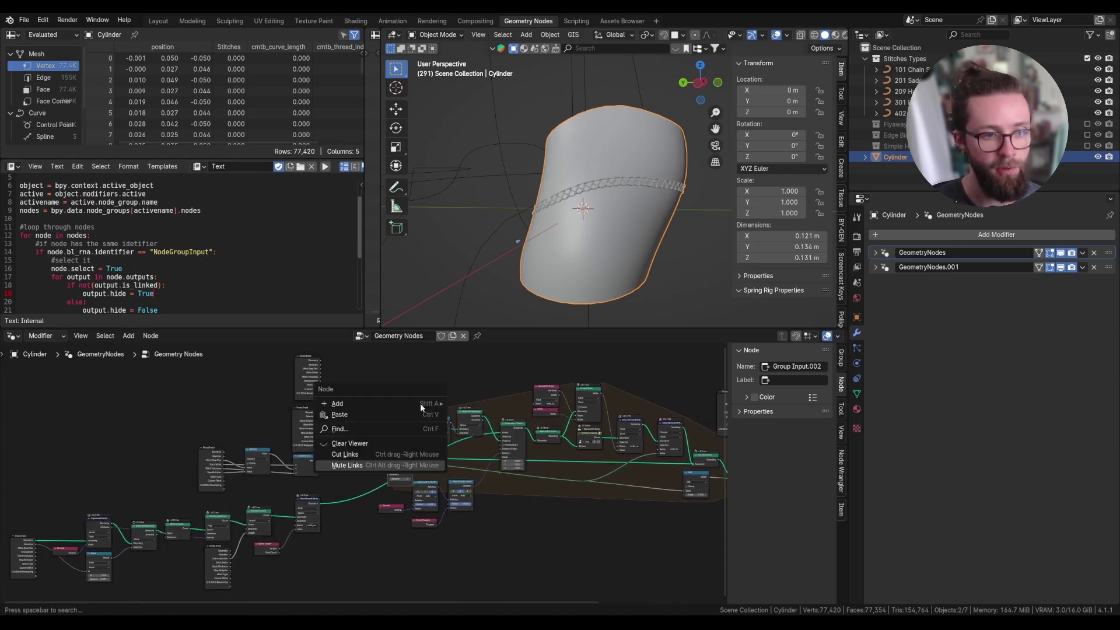
scroll(409, 417, "up", 5)
scroll(245, 425, "up", 2)
left_click_drag(245, 425, 251, 425)
scroll(283, 404, "down", 5)
scroll(274, 412, "down", 1)
middle_click_drag(274, 413, 343, 404)
scroll(344, 403, "down", 1)
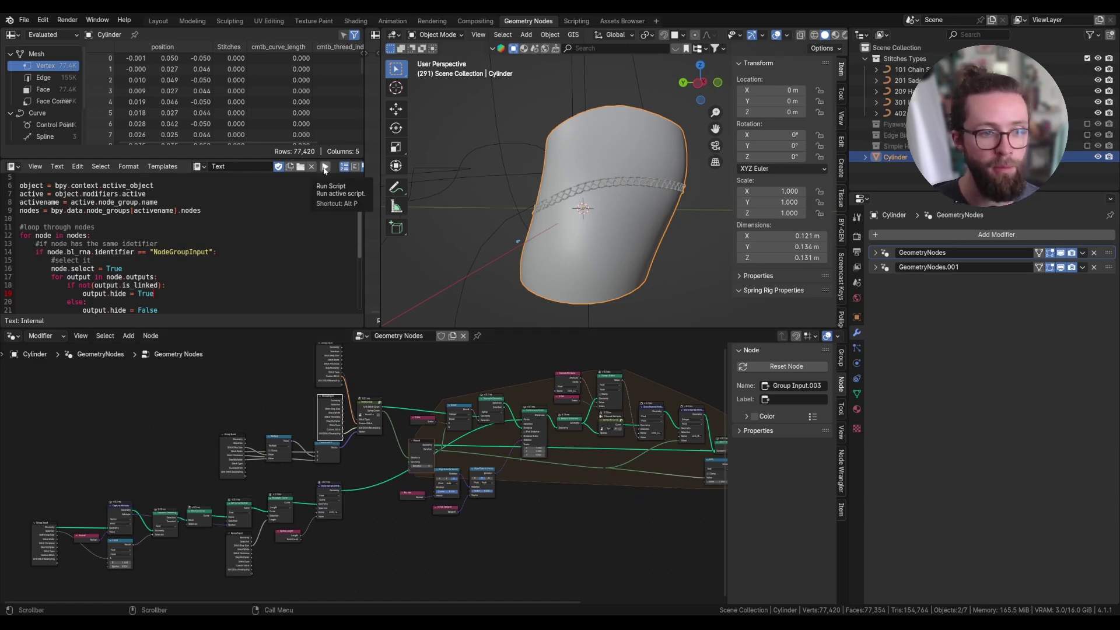
left_click(325, 168)
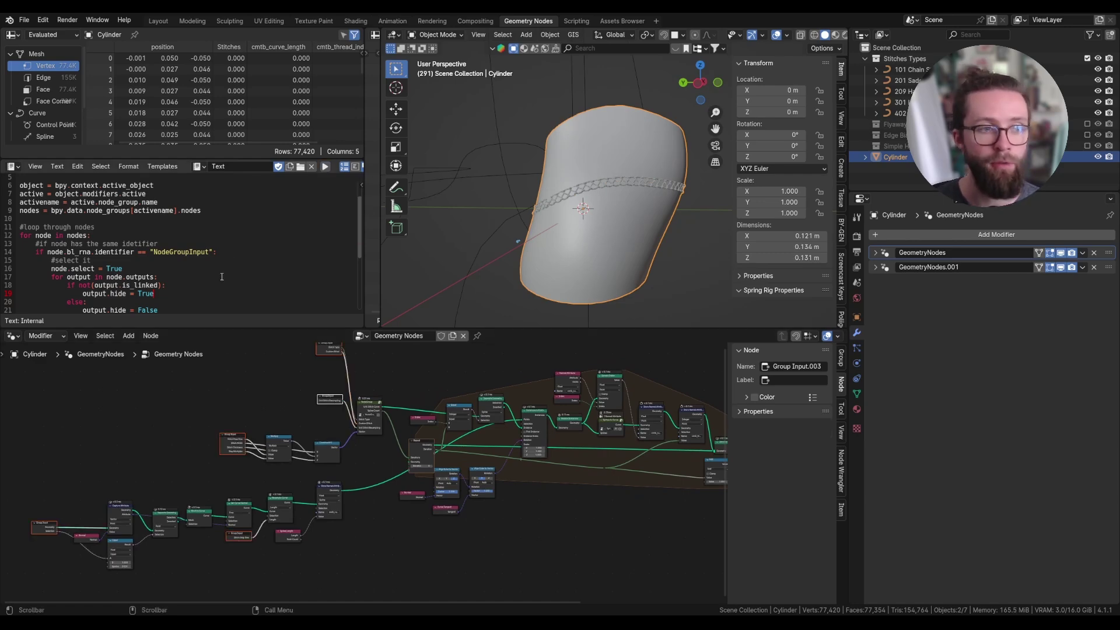
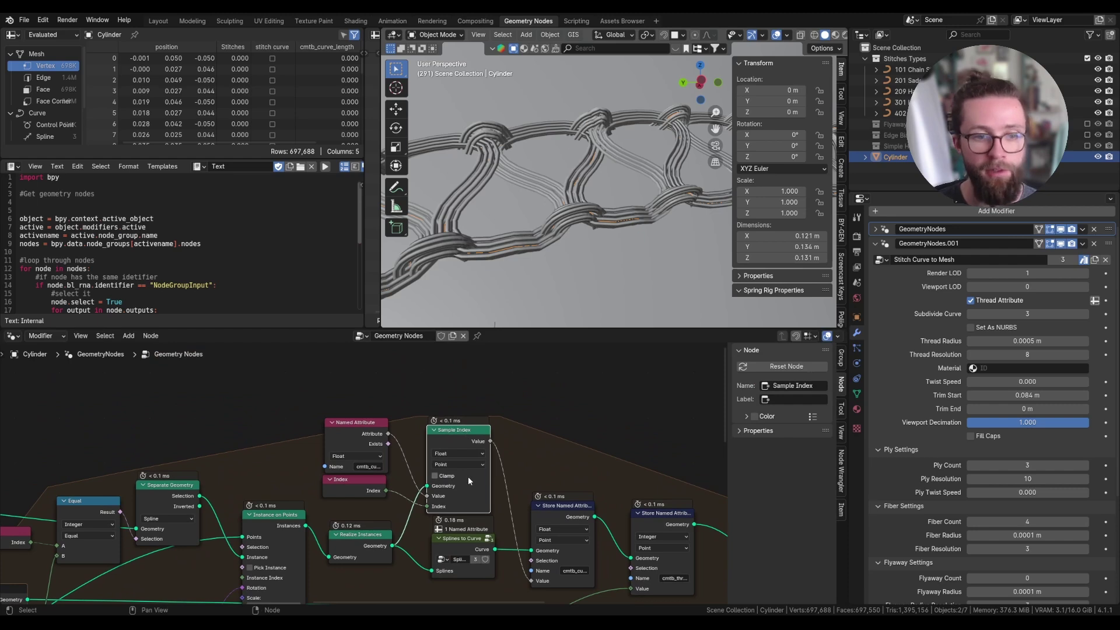
Step: Duplicate the Sample Index node with its links above the original and set the copy's data type to Vector
middle_click_drag(450, 464, 469, 509)
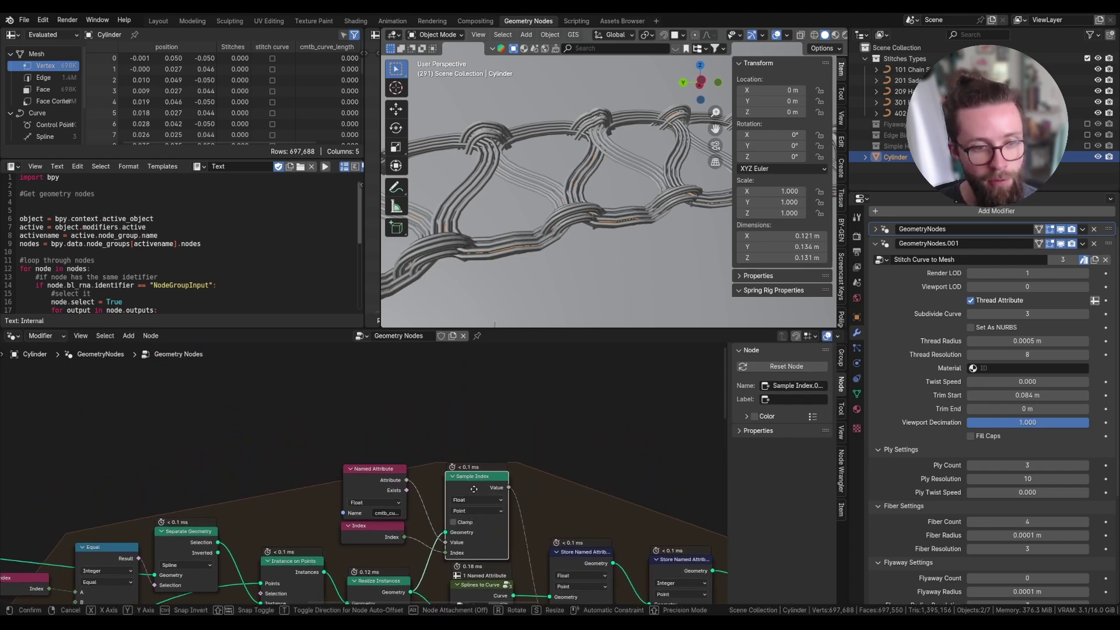
key("shift+d")
left_click(474, 378)
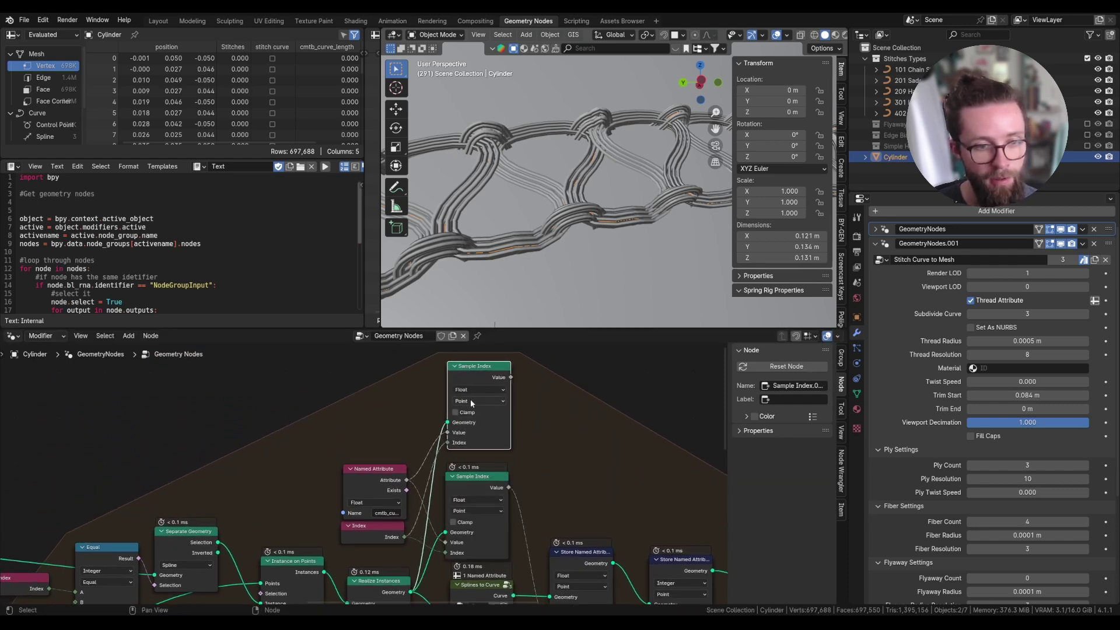
left_click(475, 389)
left_click(465, 432)
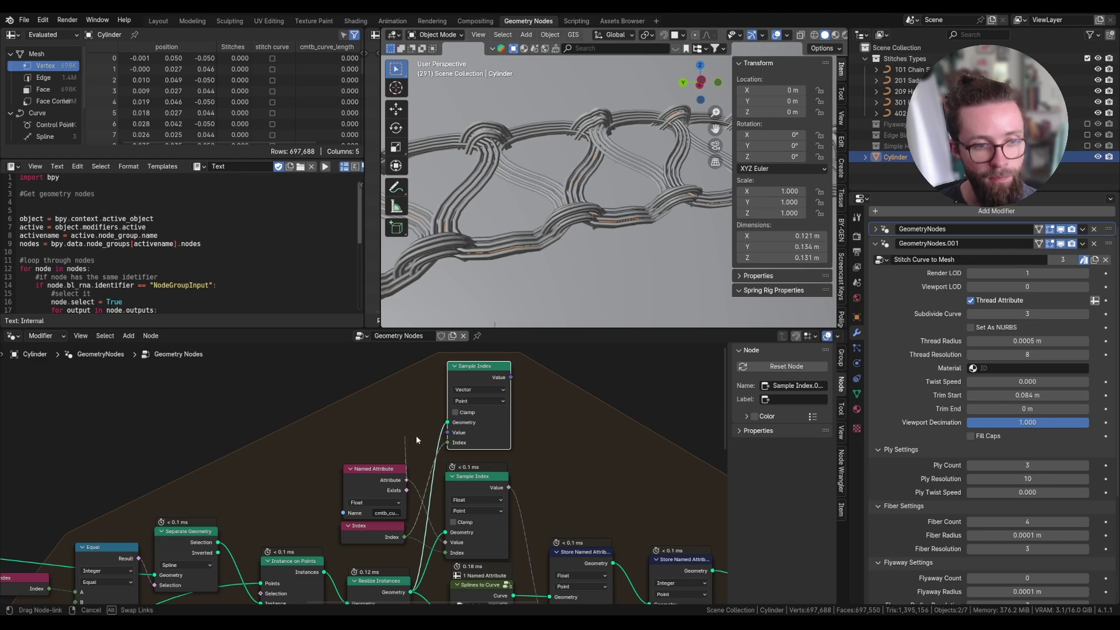
Step: Add a Normal node and feed it into the Value input of the Vector Sample Index node
left_click_drag(447, 432, 404, 420)
type("norm")
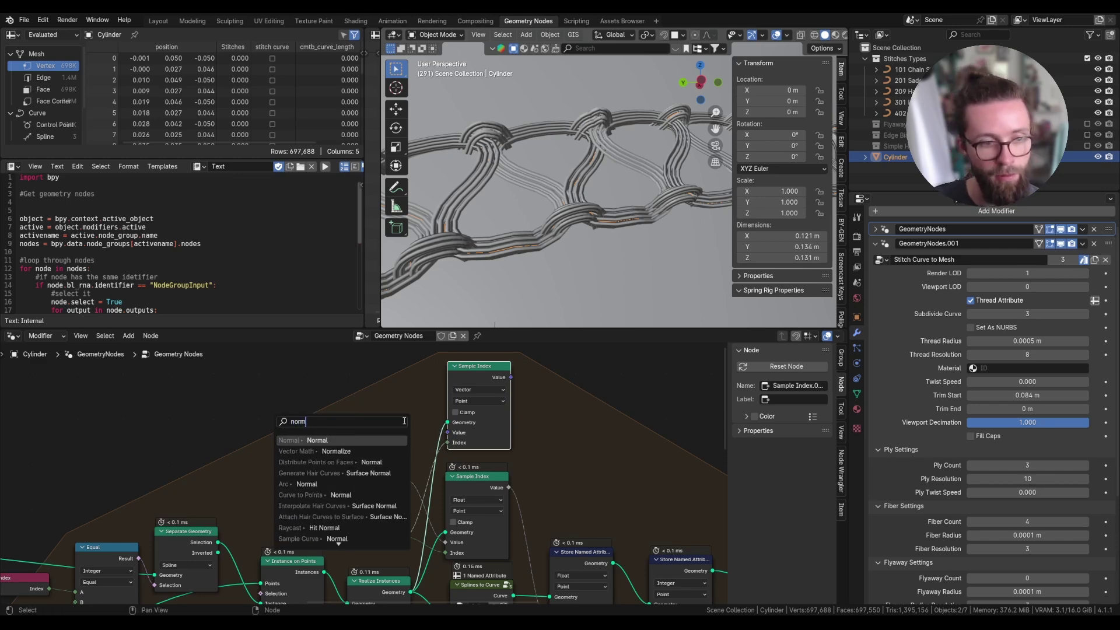
left_click(393, 441)
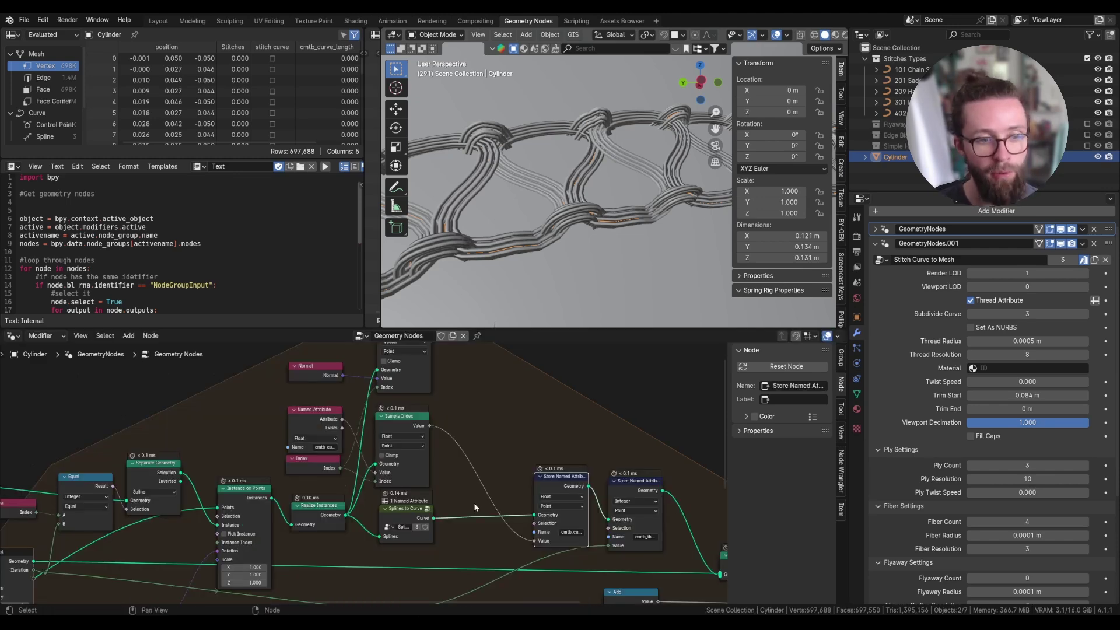
Step: Insert a Set Curve Normal node in Free mode after Splines to Curve and drive its Normal from the Vector Sample Index
key("shift+a")
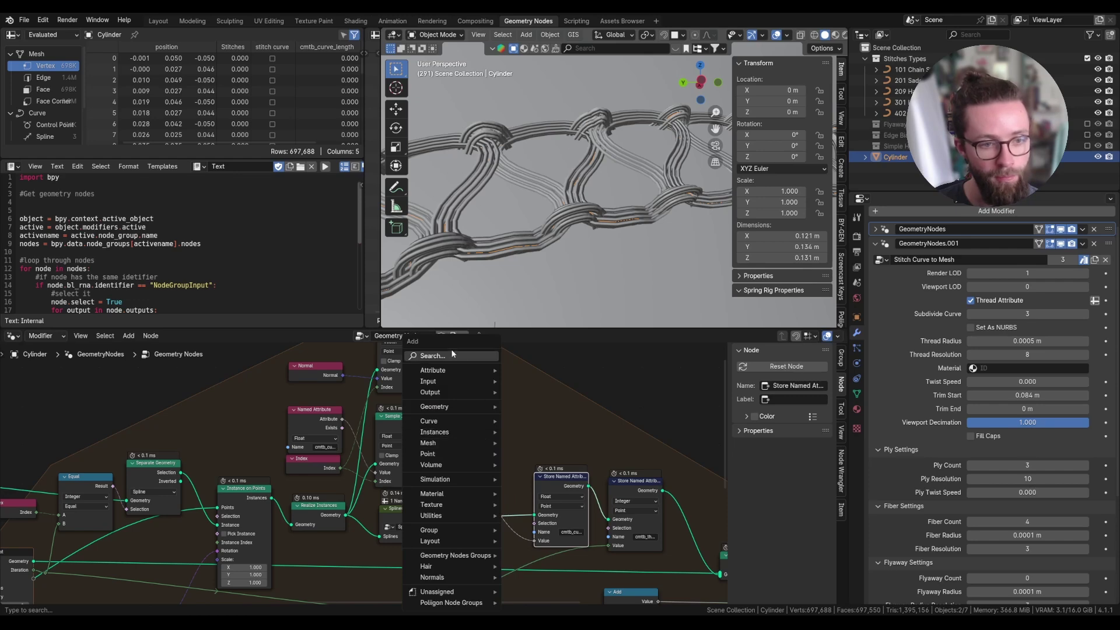
type("set curve")
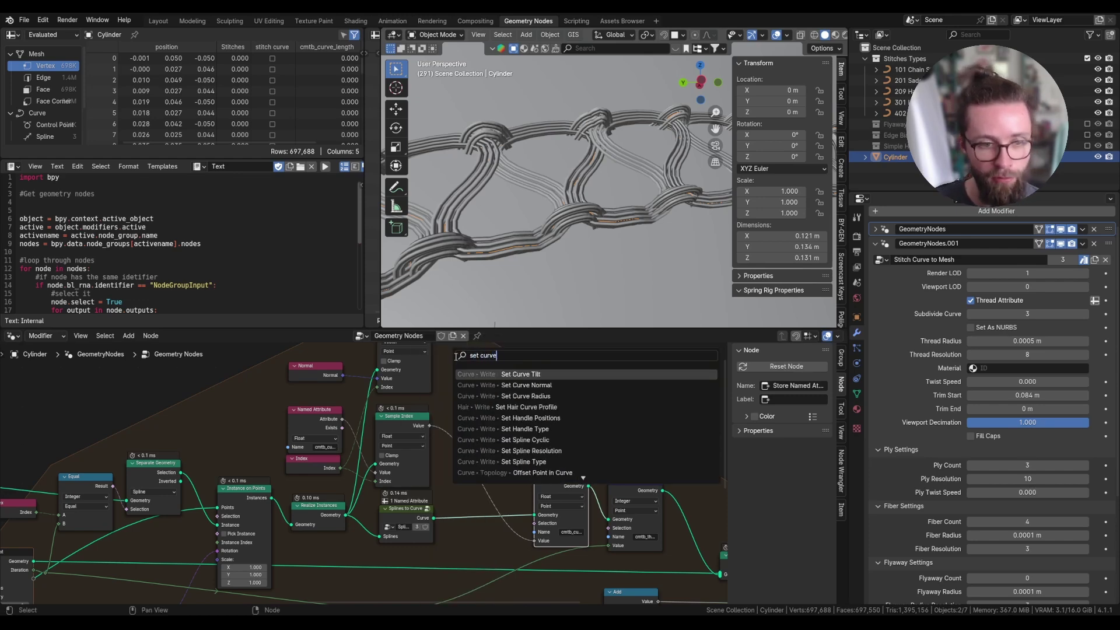
key("Down")
key("Return")
left_click(482, 545)
middle_click_drag(470, 480, 471, 495)
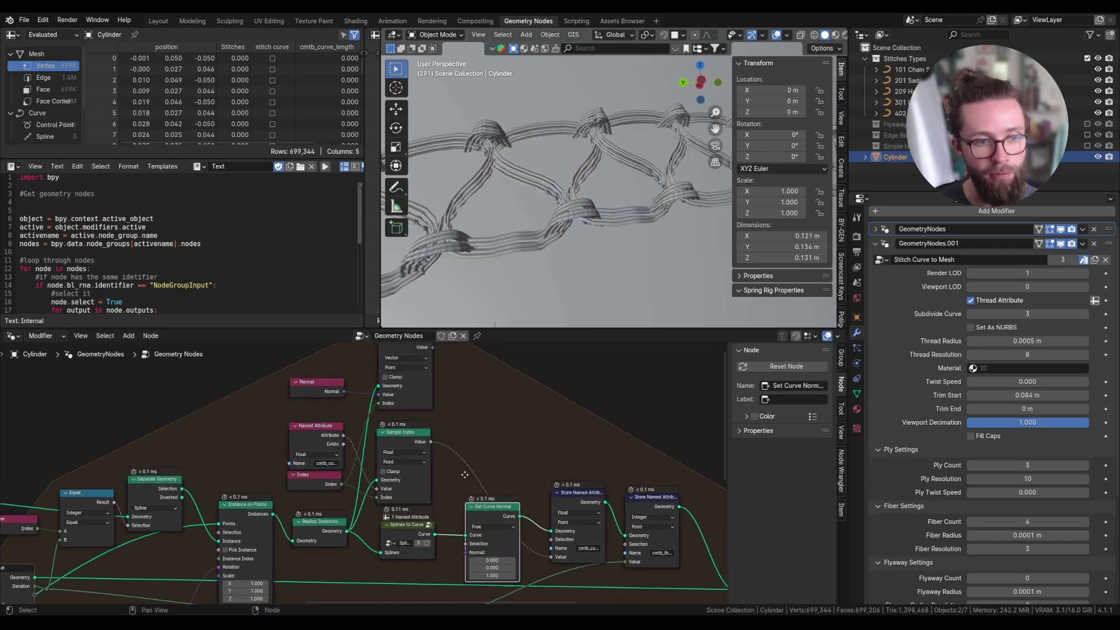
left_click_drag(432, 348, 467, 552)
middle_click_drag(571, 409, 576, 442)
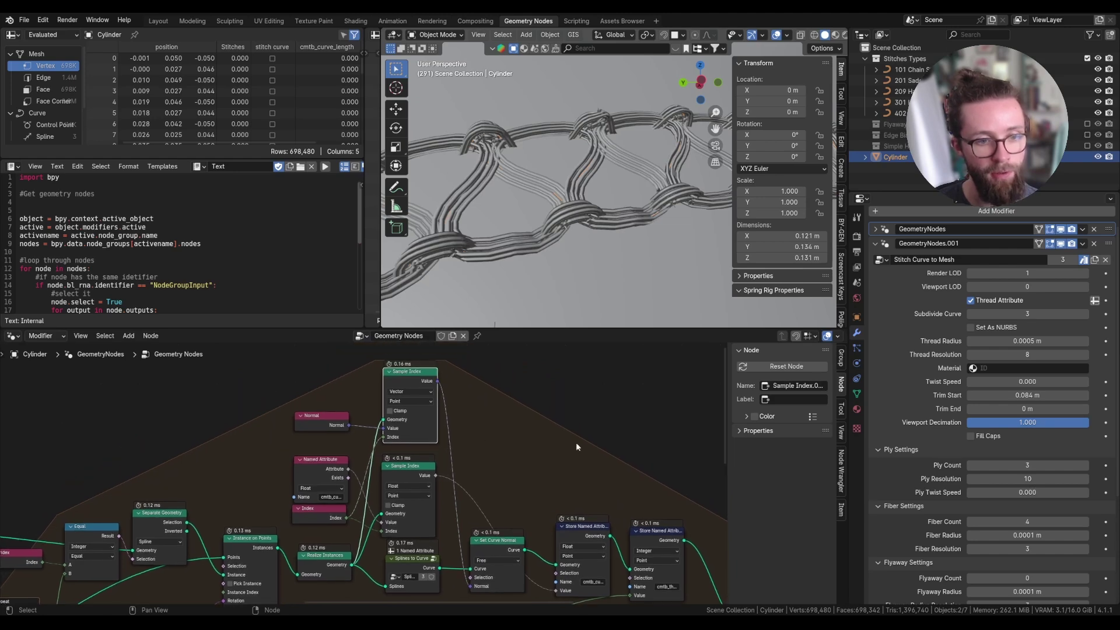
Step: Set the Stitch Curve to Mesh modifier's Twist Speed to 8, Ply Twist Speed to -8 and Trim Start to 0 m
left_click_drag(999, 395, 1050, 394)
left_click(1028, 382)
type("8")
key("Return")
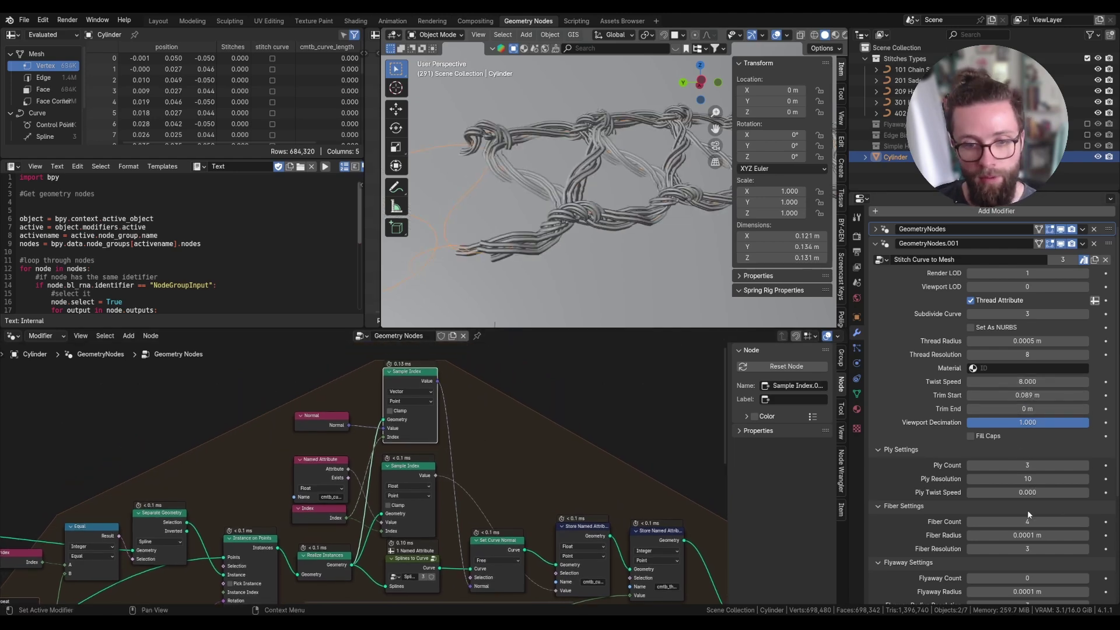
scroll(1025, 508, "down", 6)
scroll(1010, 496, "up", 2)
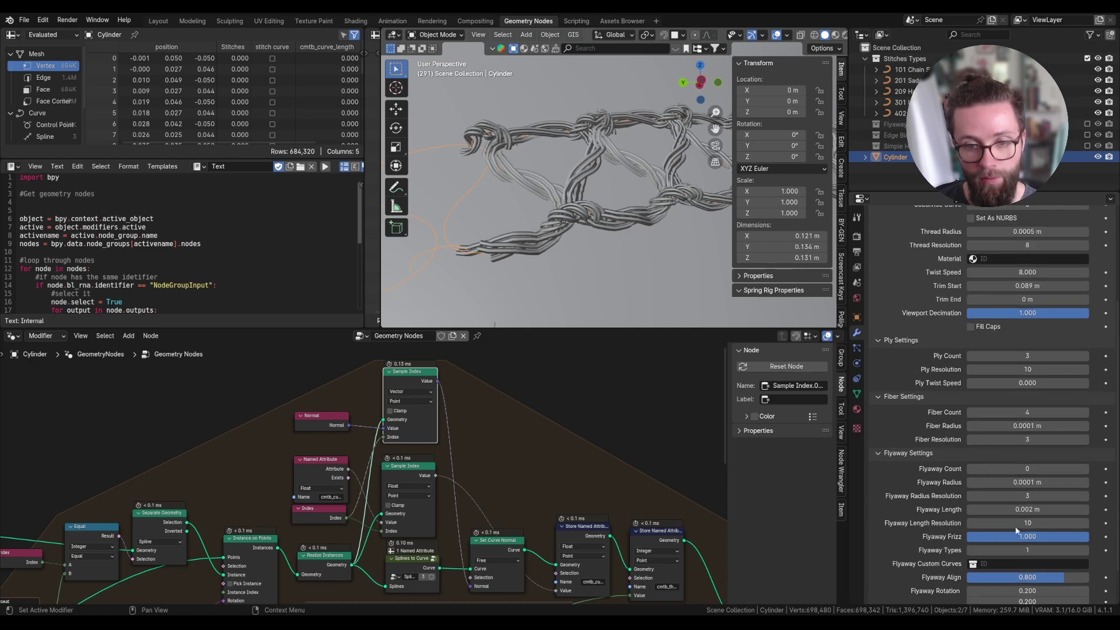
left_click_drag(1009, 382, 988, 383)
left_click_drag(988, 286, 974, 286)
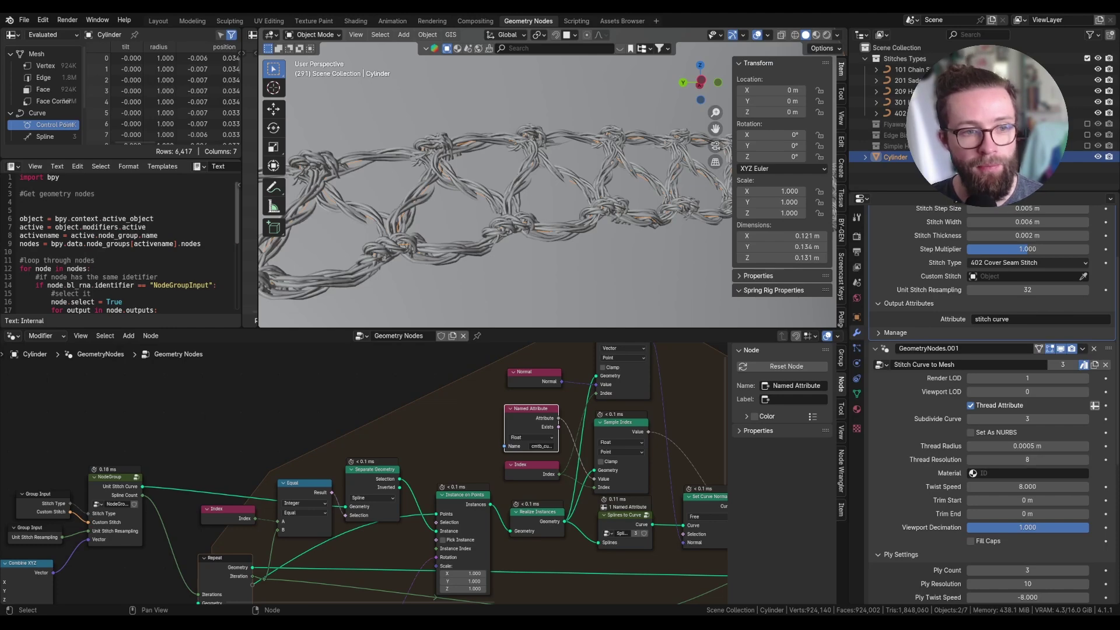
Step: Add a Spline Length node in the free space above the Separate Geometry node
middle_click_drag(481, 391, 371, 420)
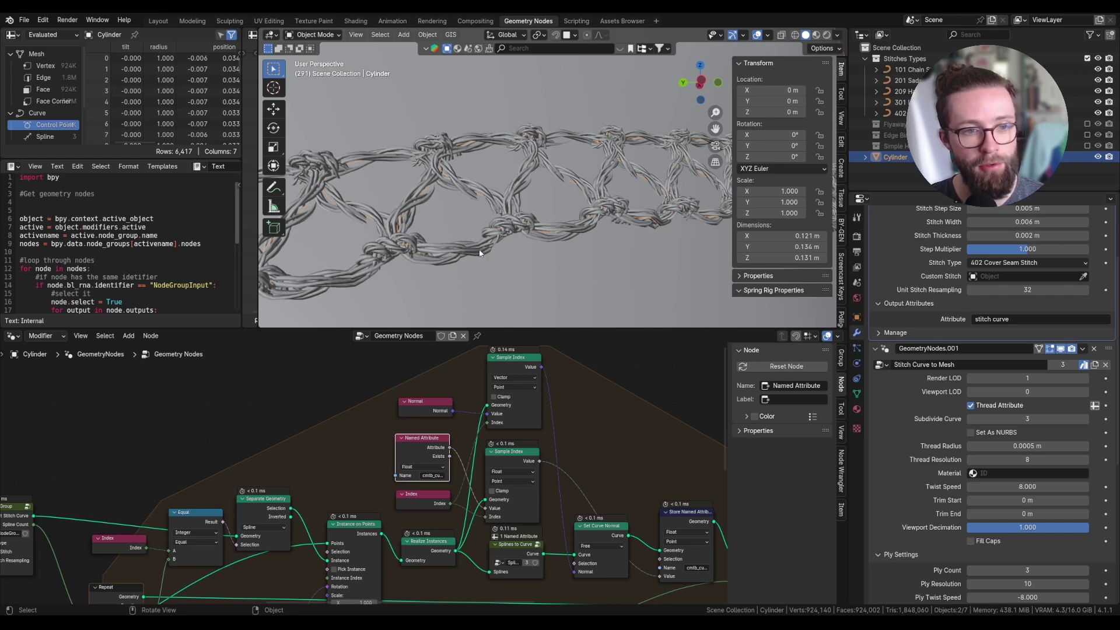
scroll(393, 389, "up", 2)
key("shift+a")
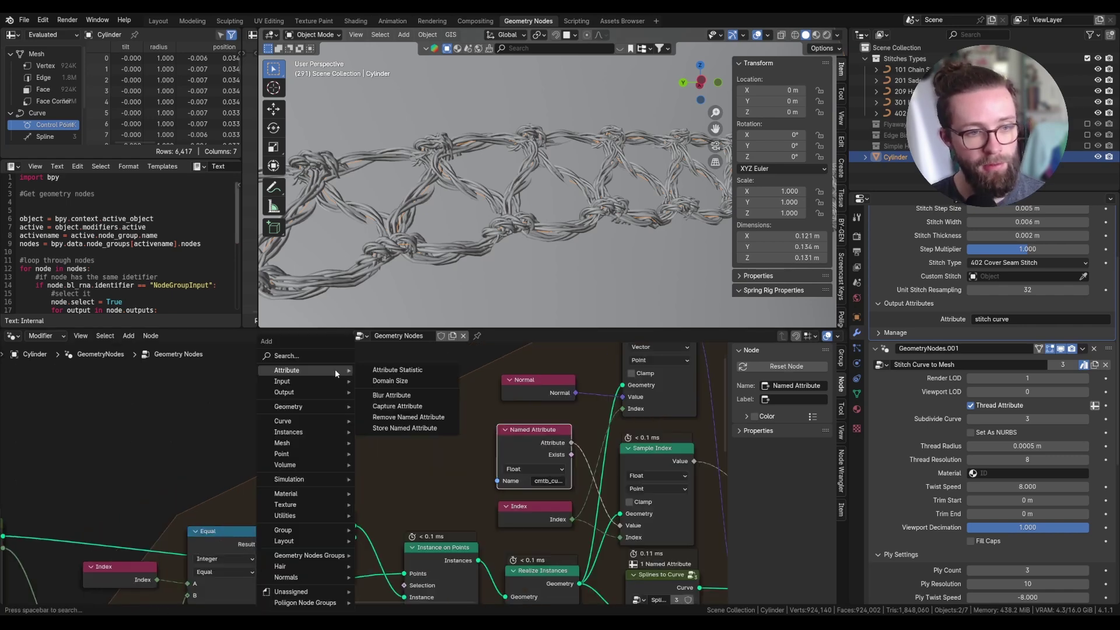
left_click(333, 360)
type("spline")
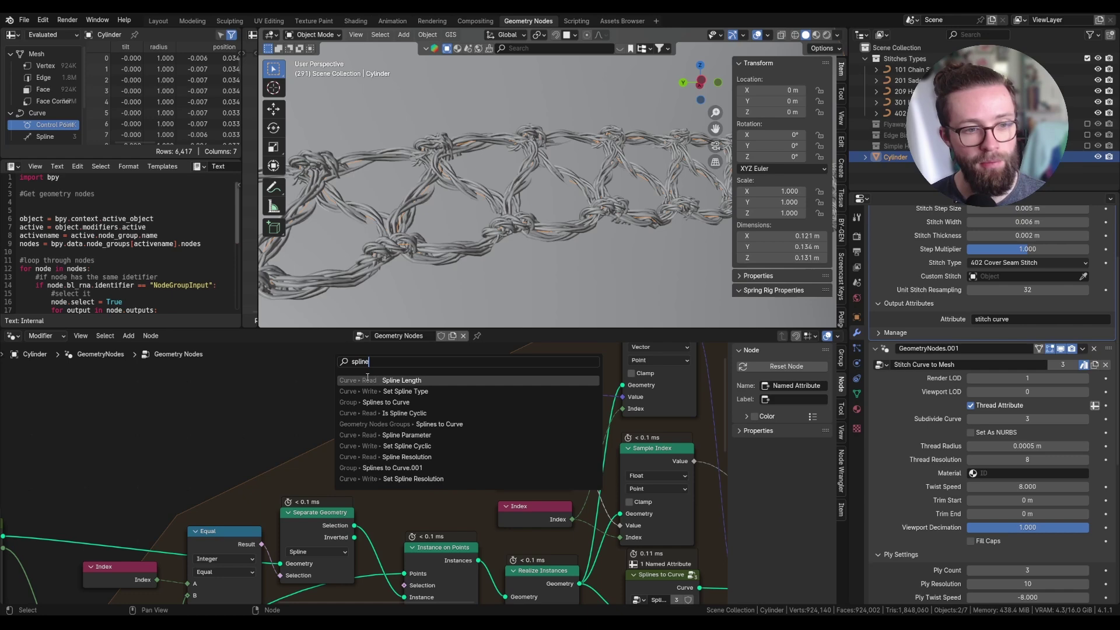
left_click(368, 379)
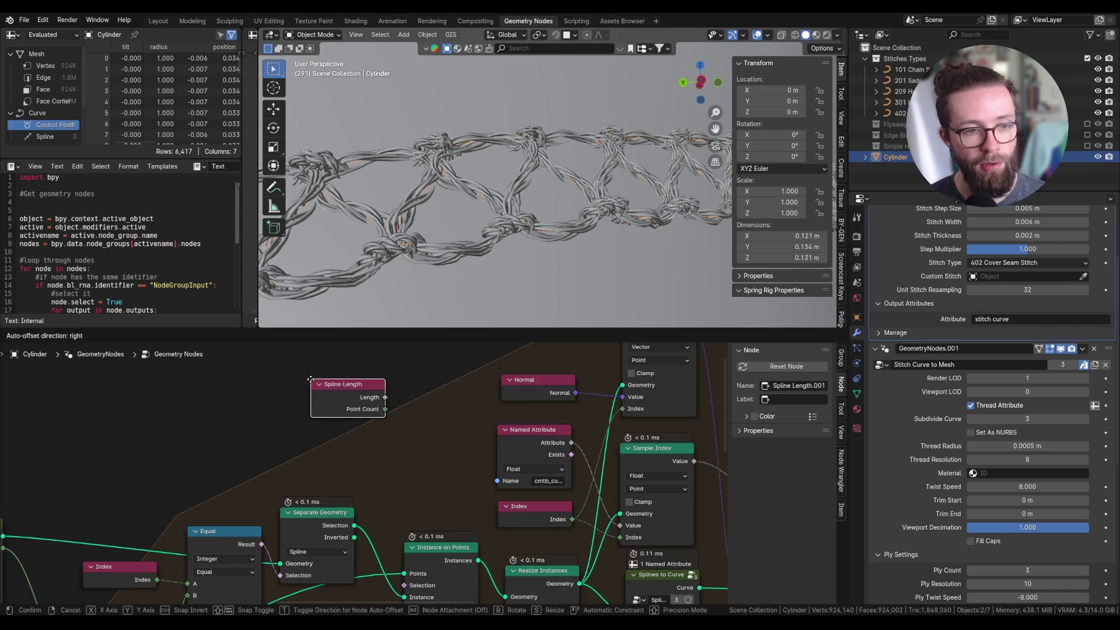
left_click(315, 380)
left_click_drag(327, 385, 309, 403)
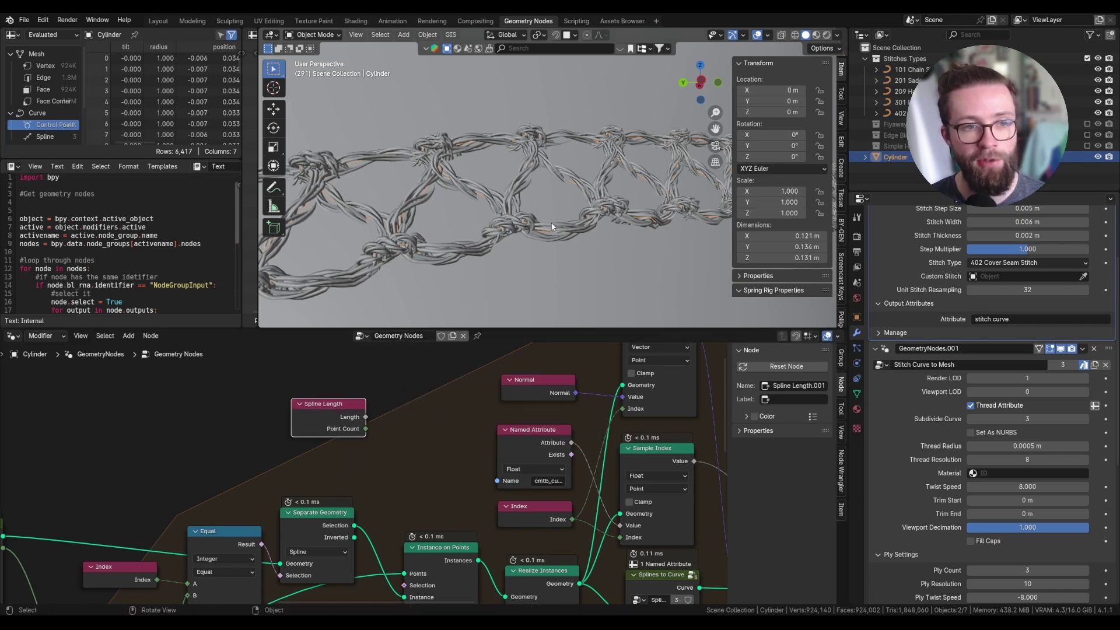
Step: Add a Divide math node next to the Spline Length node
key("shift+a")
type("divi")
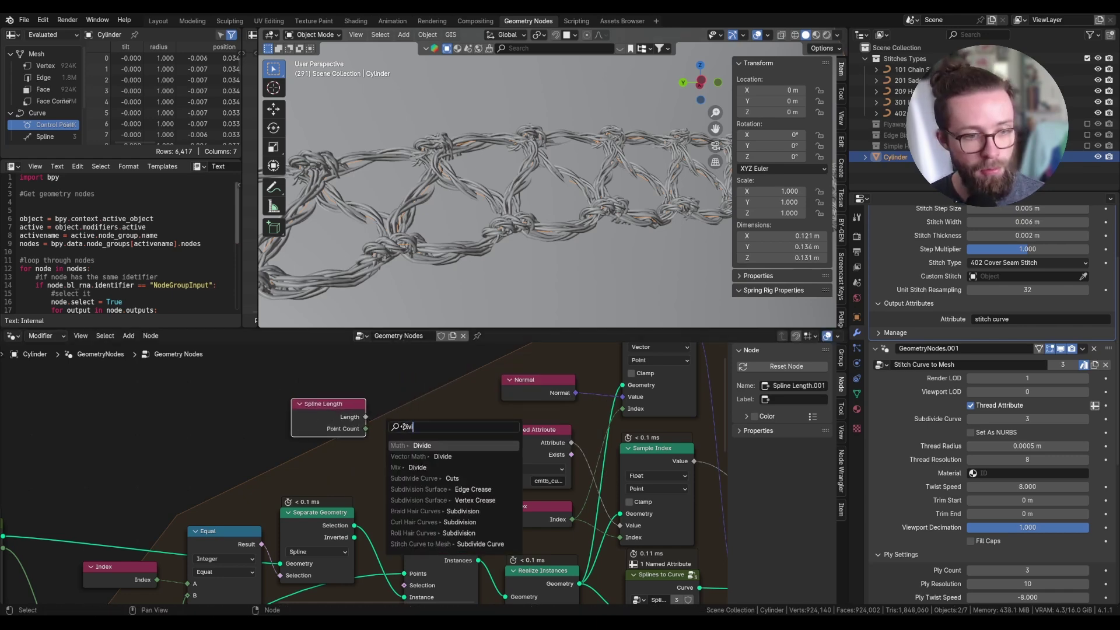
key("Return")
left_click(382, 388)
Step: Divide the spline Length by Stitch Step Size from a new Group Input node and tidy the nodes' placement
middle_click_drag(382, 388, 478, 382)
scroll(478, 383, "down", 2)
key("shift+a")
left_click(278, 357)
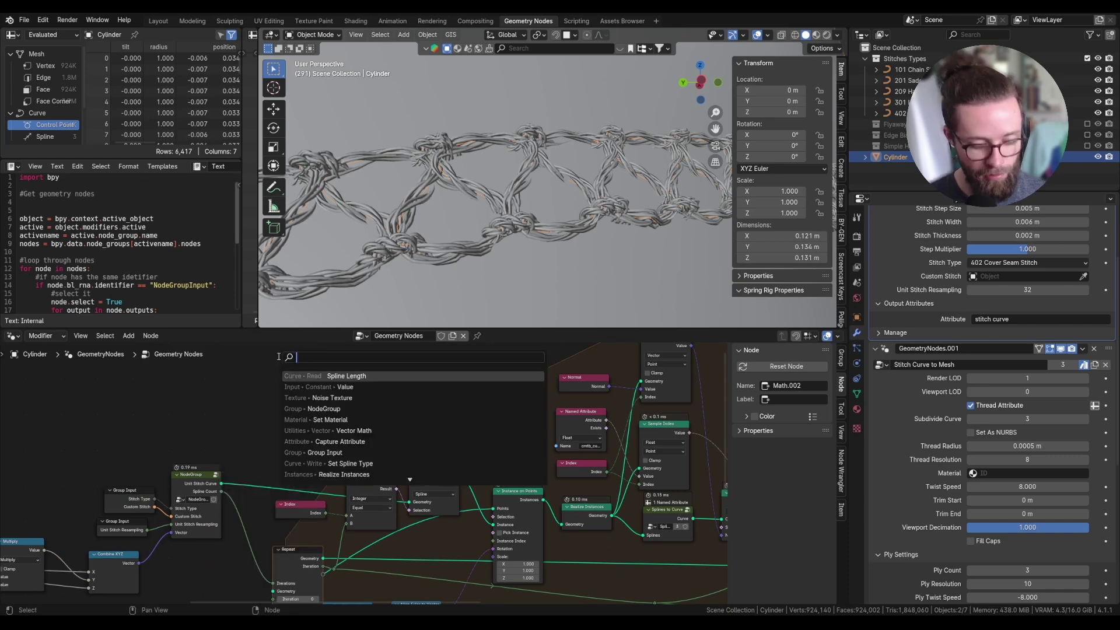
type("group")
left_click(301, 376)
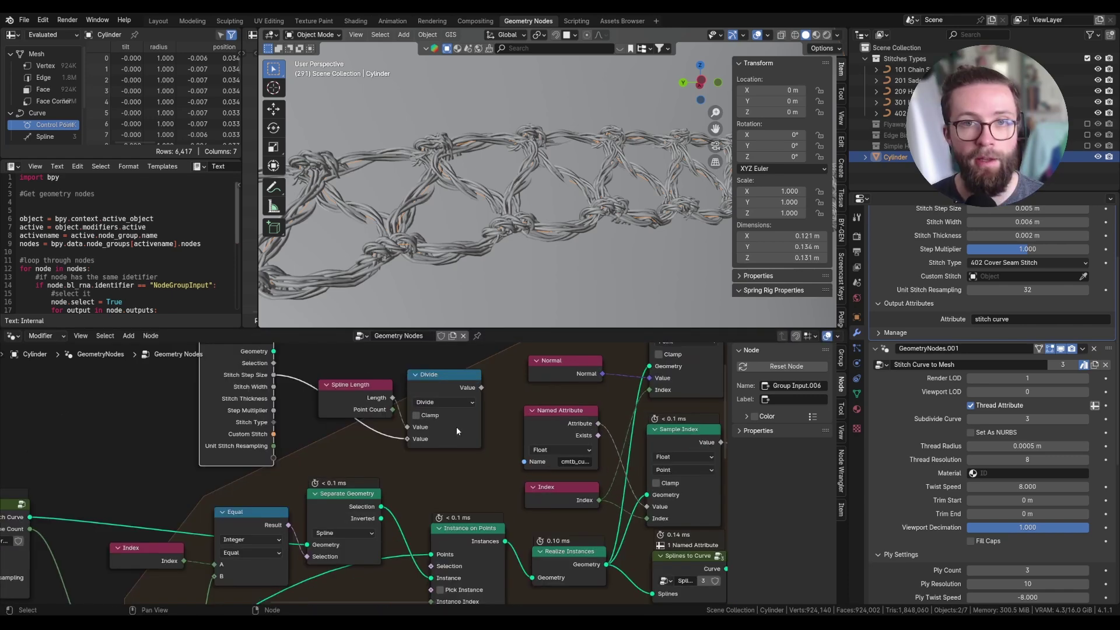
scroll(456, 426, "down", 2)
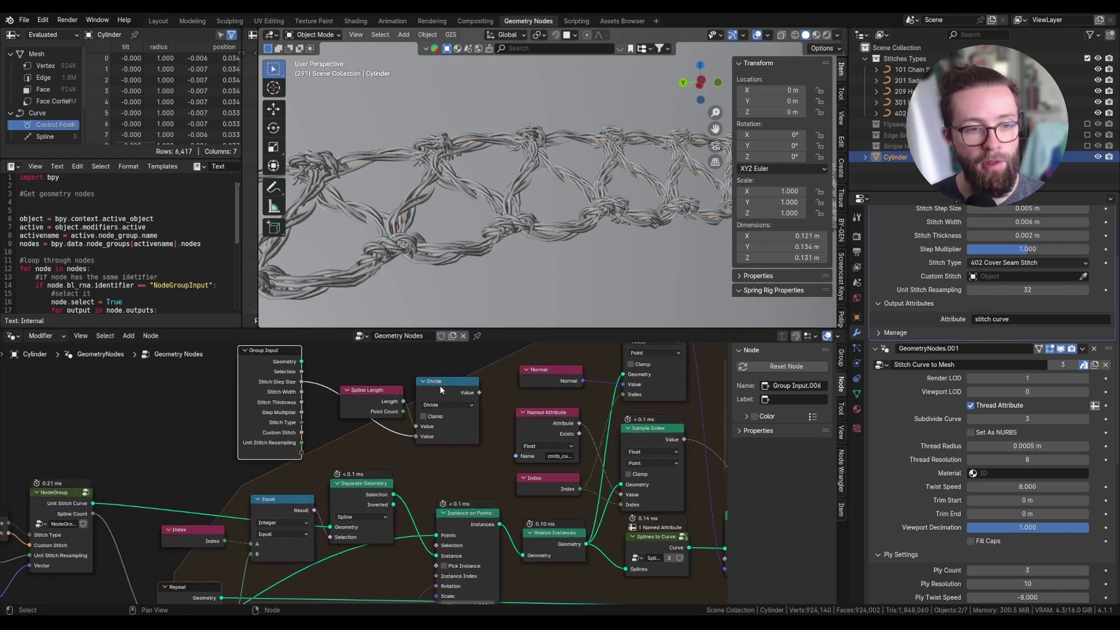
left_click_drag(440, 385, 437, 399)
left_click_drag(373, 392, 358, 391)
left_click_drag(438, 398, 430, 391)
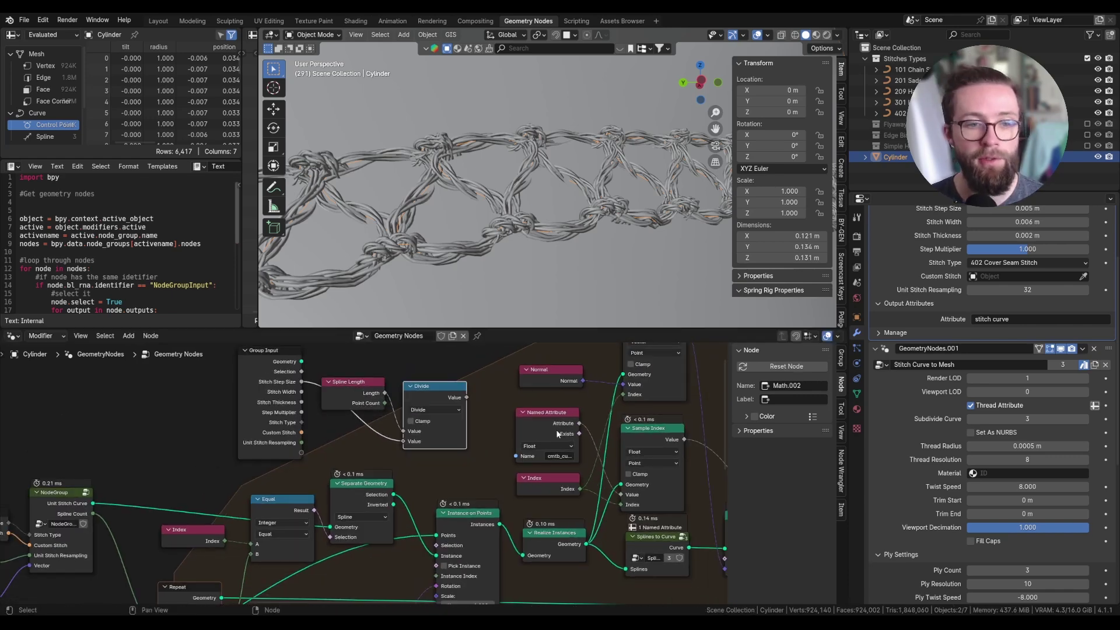
Step: Multiply the Named Attribute by the Divide result and feed the product to the Float Sample Index
left_click_drag(558, 434, 499, 421)
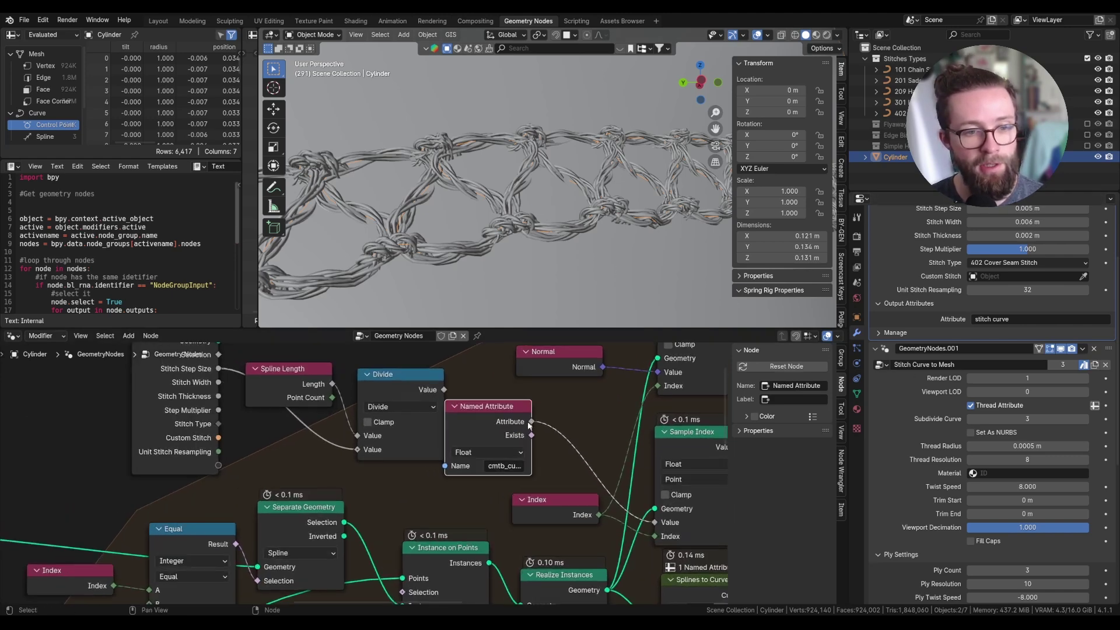
left_click(548, 426)
left_click(540, 472)
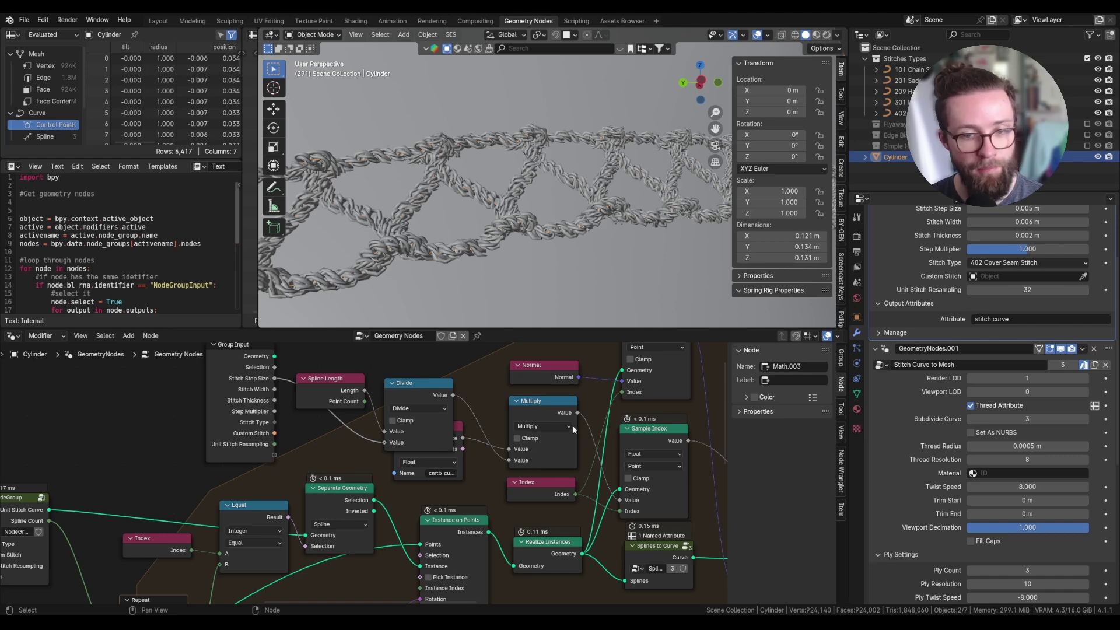
Step: Set the Stitch Curve to Mesh modifier's Twist Speed to 2, Ply Twist Speed to -2 and Trim Start to 0 m
scroll(985, 444, "down", 5)
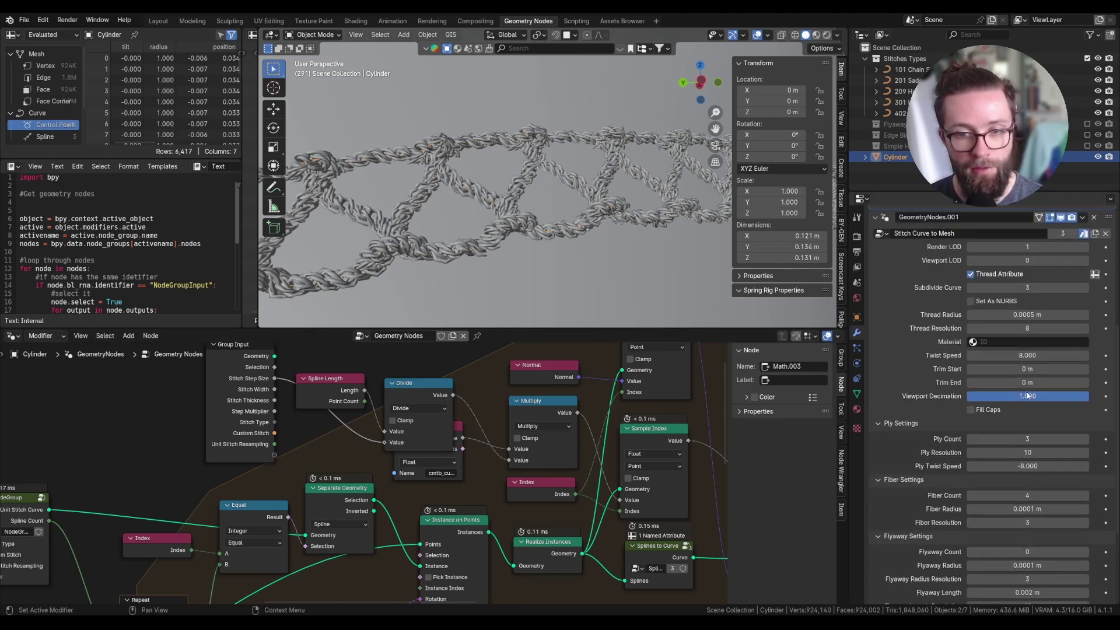
mouse_move(1022, 356)
left_mouse_down("ctrl")
mouse_move(992, 355)
mouse_move(1000, 355)
left_mouse_up("ctrl")
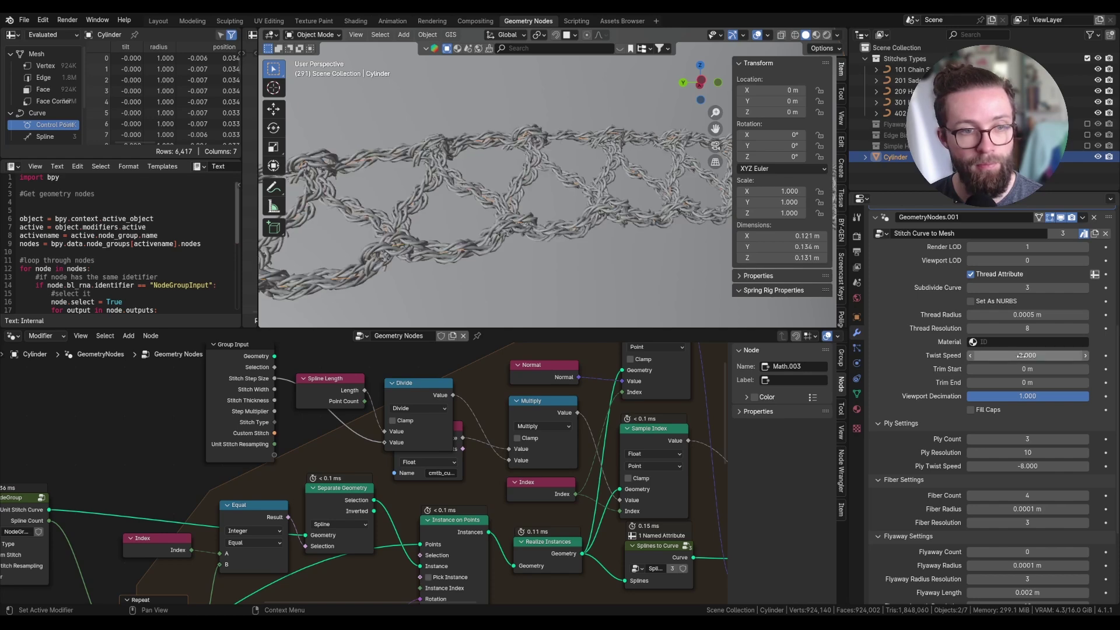
left_click_drag(1030, 466, 1079, 466, "ctrl")
type("-2")
key("Return")
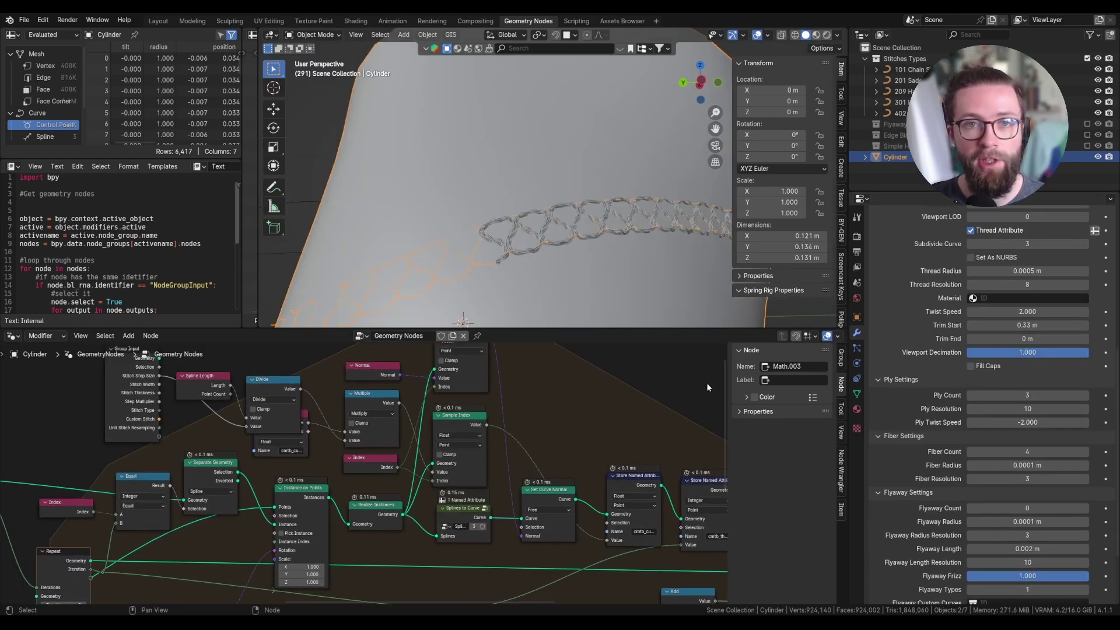
scroll(605, 238, "up", 3)
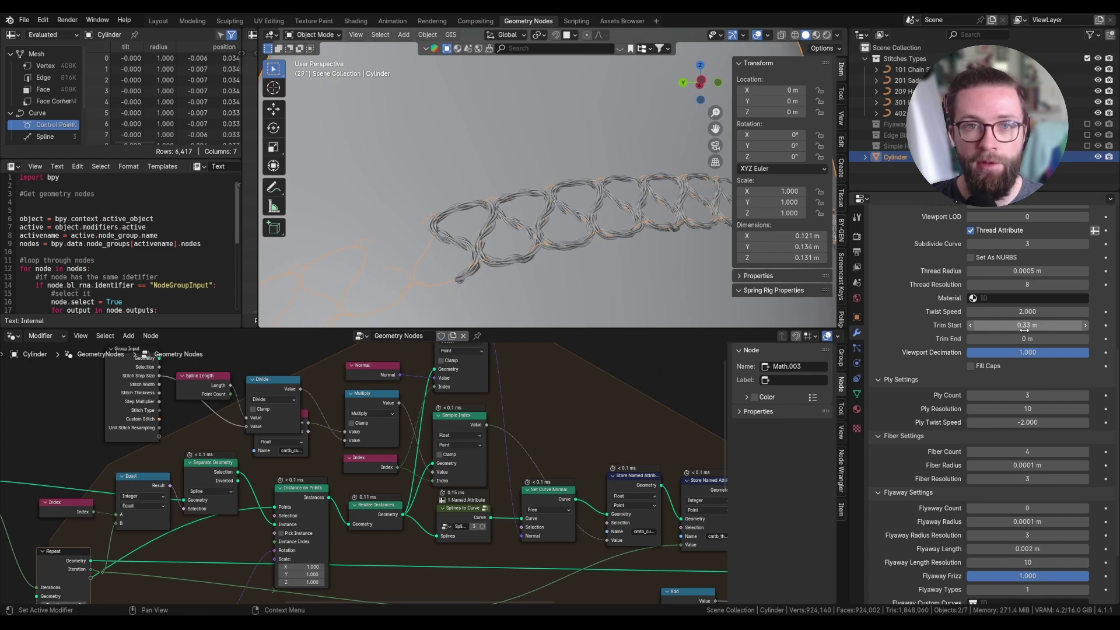
left_click_drag(1028, 326, 991, 325)
Step: Duplicate the Float Store Named Attribute node and insert the copy directly after the original
middle_click_drag(572, 428, 512, 360)
scroll(516, 353, "up", 2)
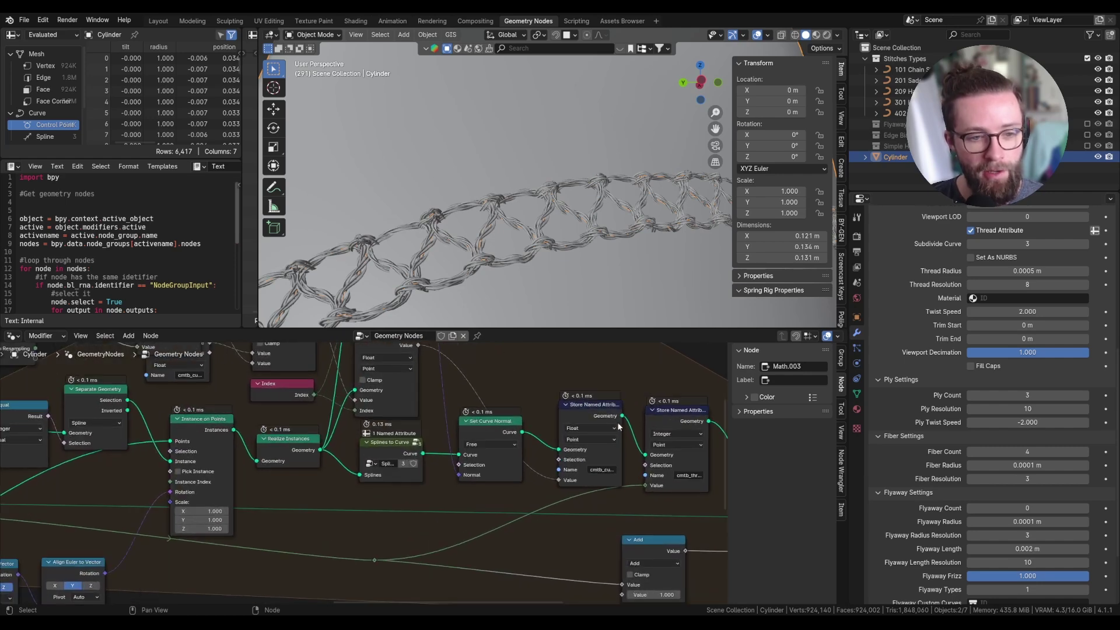
middle_click_drag(620, 427, 375, 450)
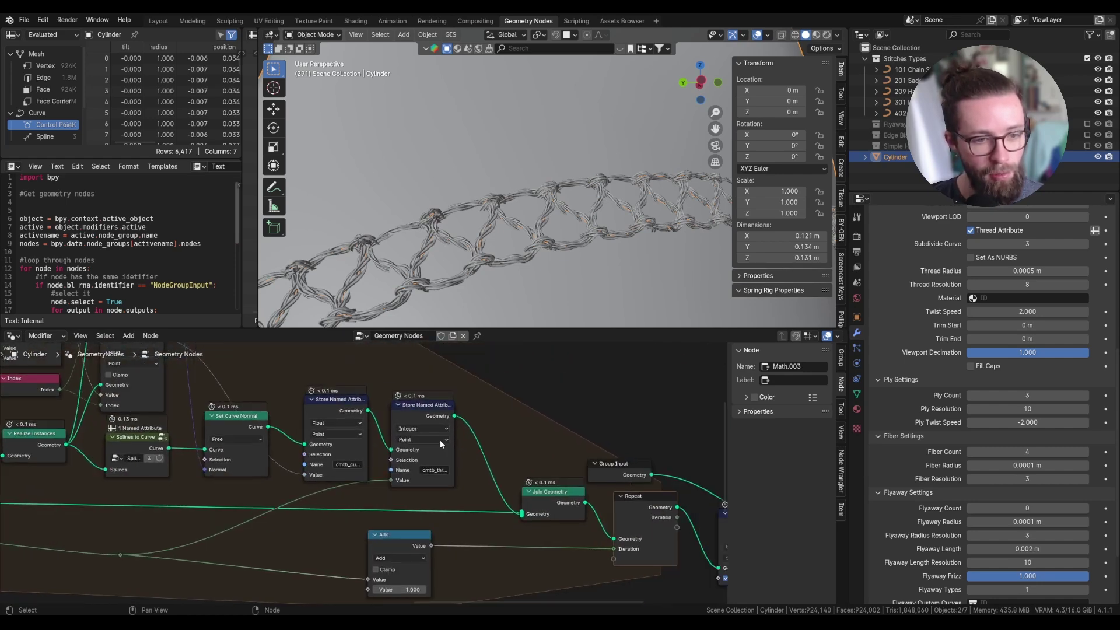
left_click(344, 402)
key("shift+d")
left_click(426, 408)
Step: Separate the overlapping Named Attribute and Divide nodes, and rename the attribute stored by the first Store Named Attribute node
scroll(583, 464, "down", 1)
middle_click_drag(262, 412, 448, 463)
scroll(599, 520, "up", 2)
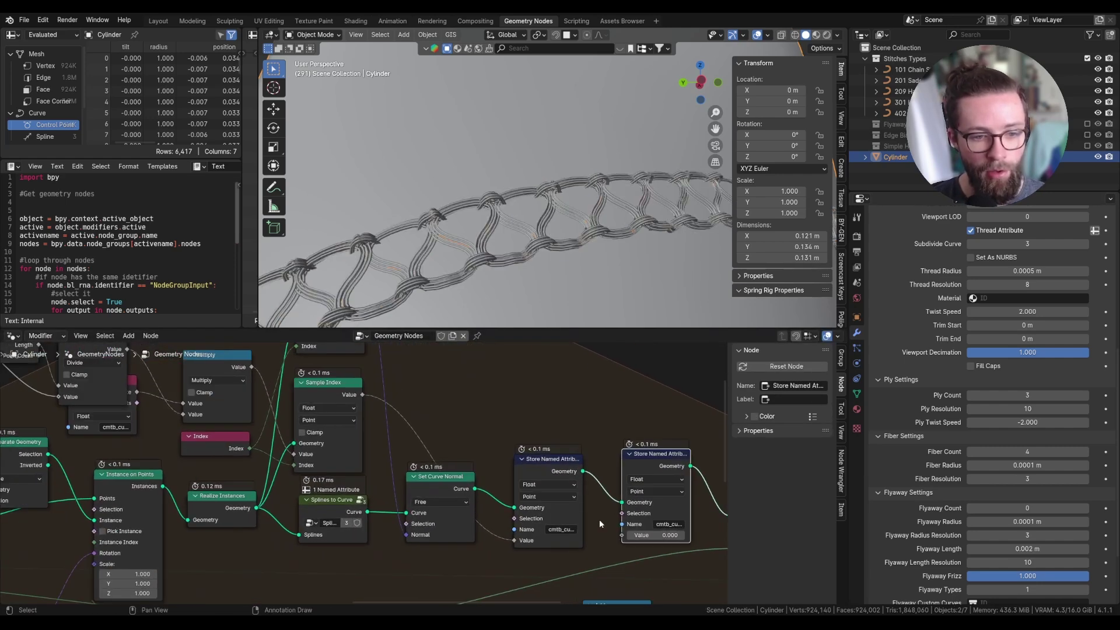
middle_click_drag(558, 513, 640, 535)
left_click_drag(273, 451, 288, 360)
left_click_drag(312, 424, 312, 439)
left_click(592, 493)
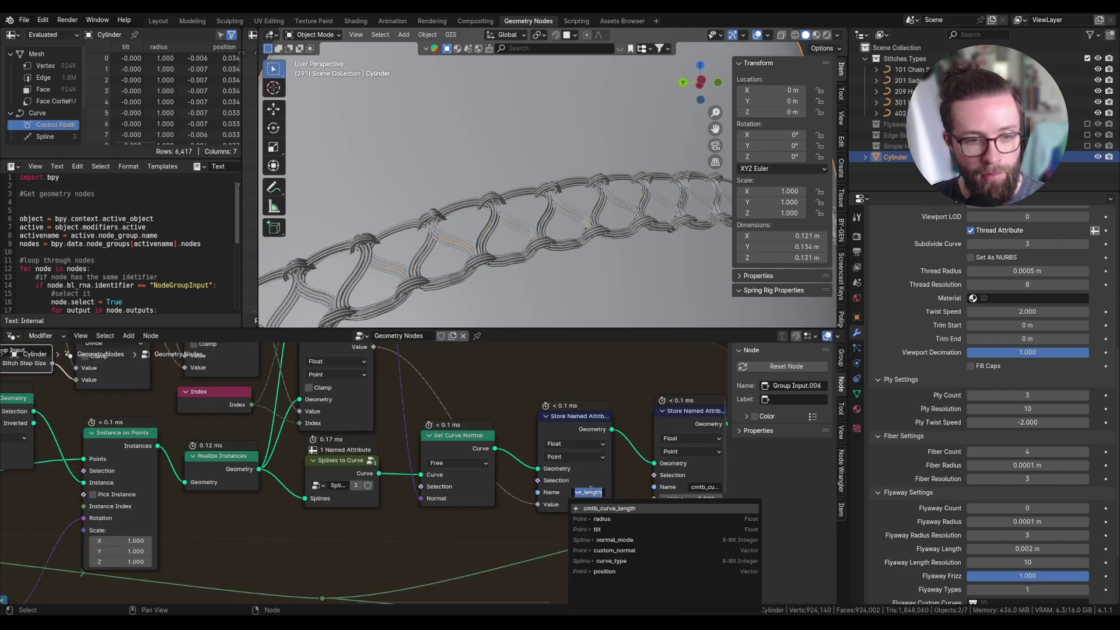
key("Return")
Step: Duplicate the Float Sample Index node with its input links and place the copy above the original
scroll(482, 443, "down", 2)
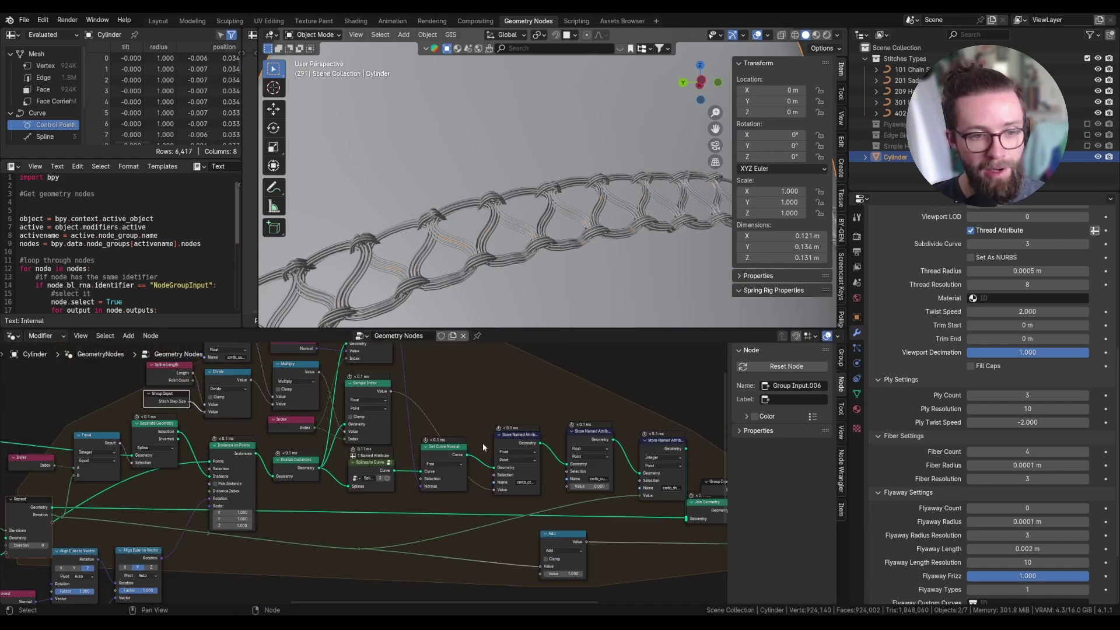
scroll(598, 475, "up", 1)
middle_click_drag(348, 412, 400, 464)
scroll(362, 425, "down", 2)
left_click(375, 404)
scroll(384, 433, "up", 3)
middle_click_drag(400, 409, 404, 469)
left_click_drag(403, 470, 406, 413)
middle_click_drag(402, 553, 423, 471)
scroll(424, 474, "up", 1)
left_click_drag(452, 434, 452, 384)
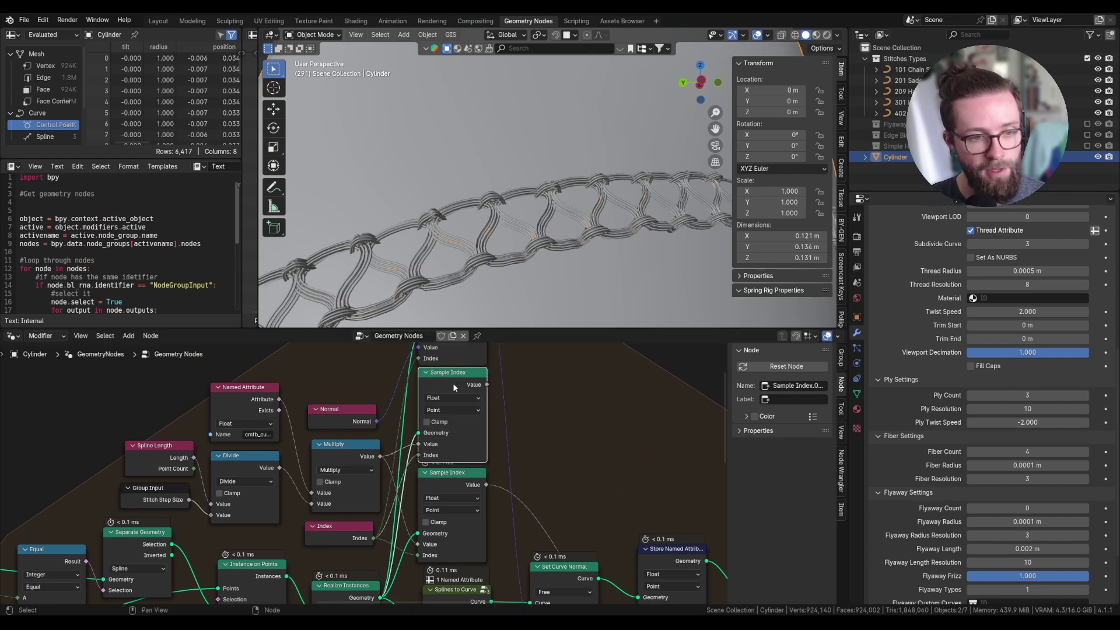
Step: Link the cmtb_curve_length Named Attribute directly to the copied Sample Index's Value and feed the sampled result to the second Store Named Attribute
middle_click_drag(263, 406, 274, 409)
left_click_drag(274, 410, 273, 405)
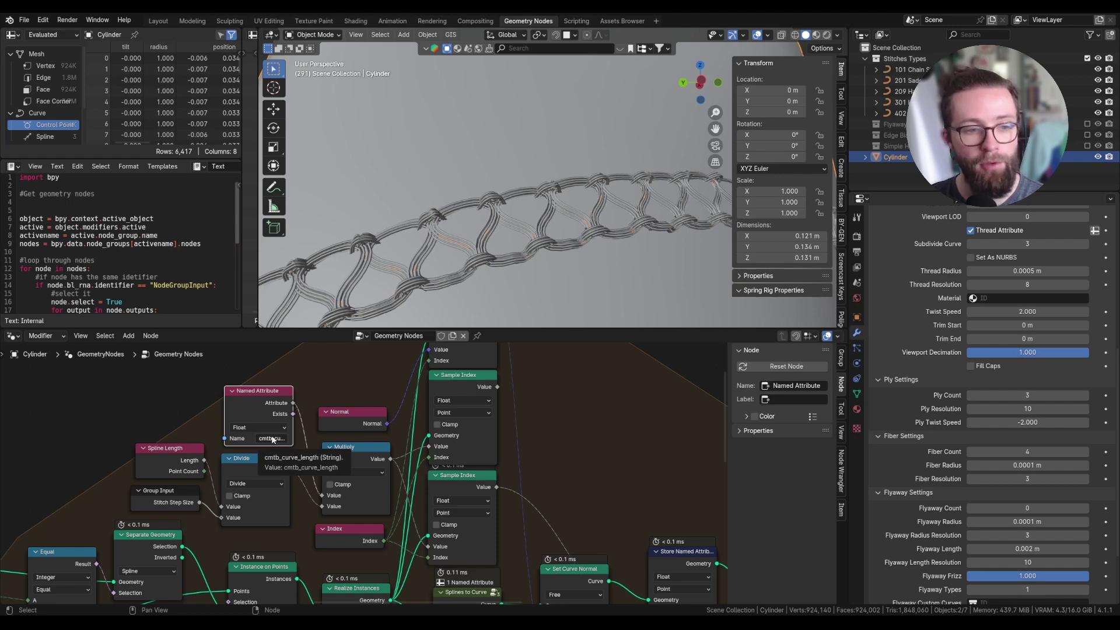
left_click_drag(292, 403, 428, 447)
Step: Open the node tree of the Stitch Curve to Mesh modifier for editing
scroll(425, 477, "down", 1)
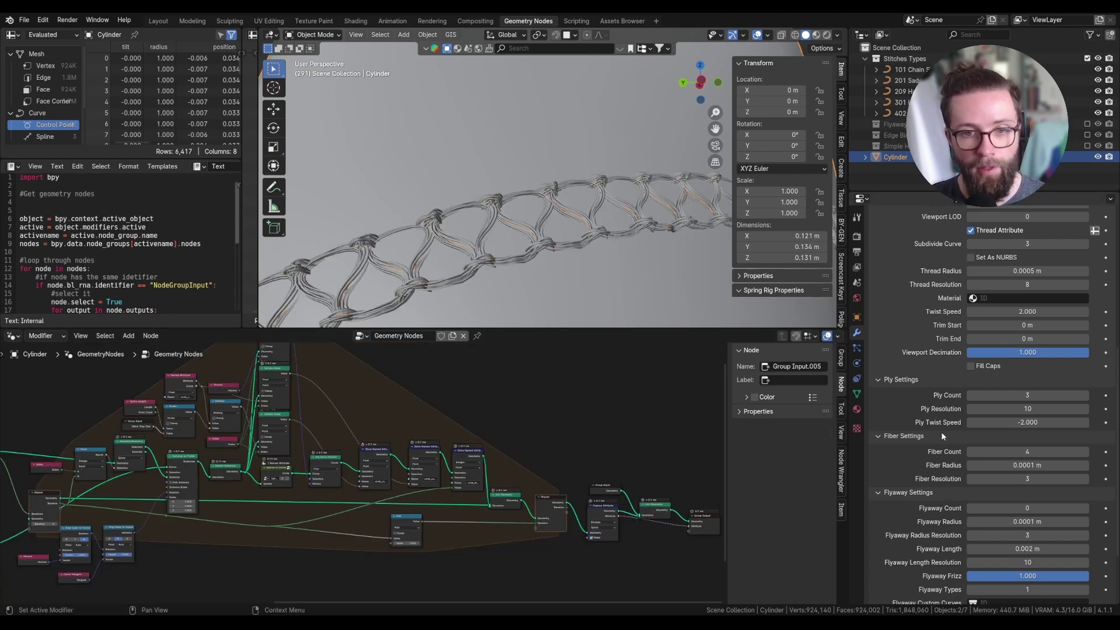
scroll(943, 437, "up", 6)
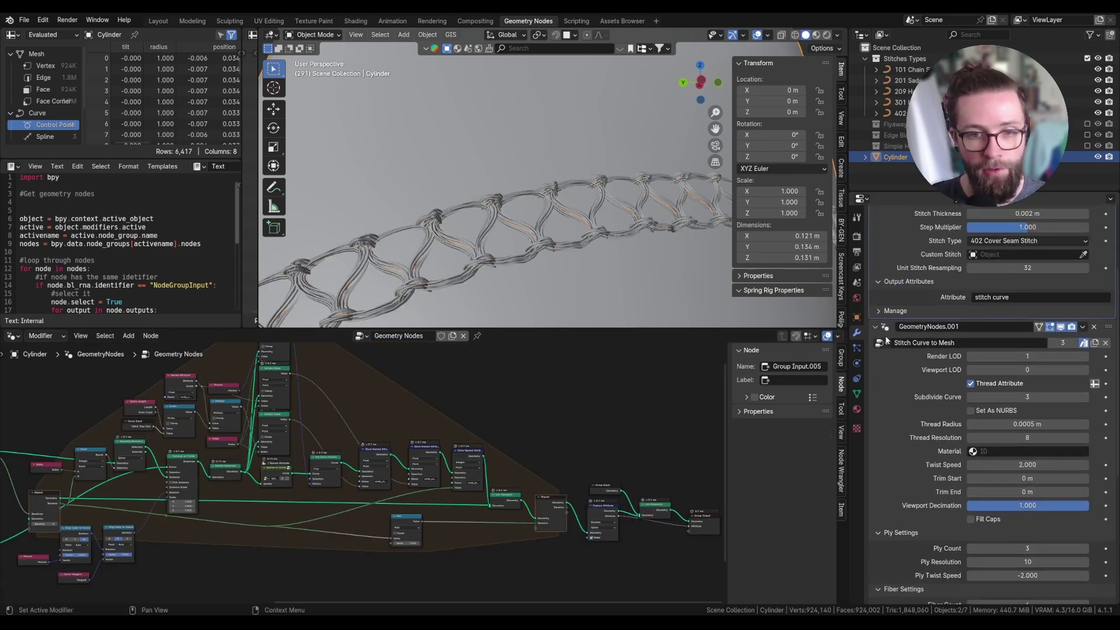
left_click(885, 332)
key("Tab")
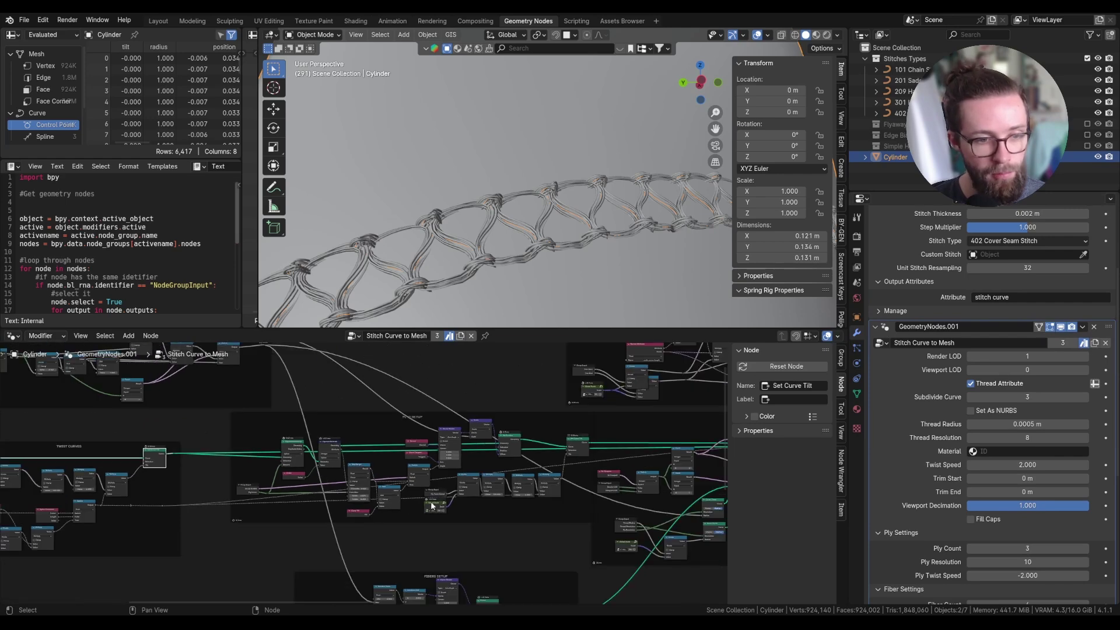
Step: Select cmtb_cthread_length as the attribute read by the Named Attribute node in the Twist Curves frame
scroll(465, 377, "up", 4)
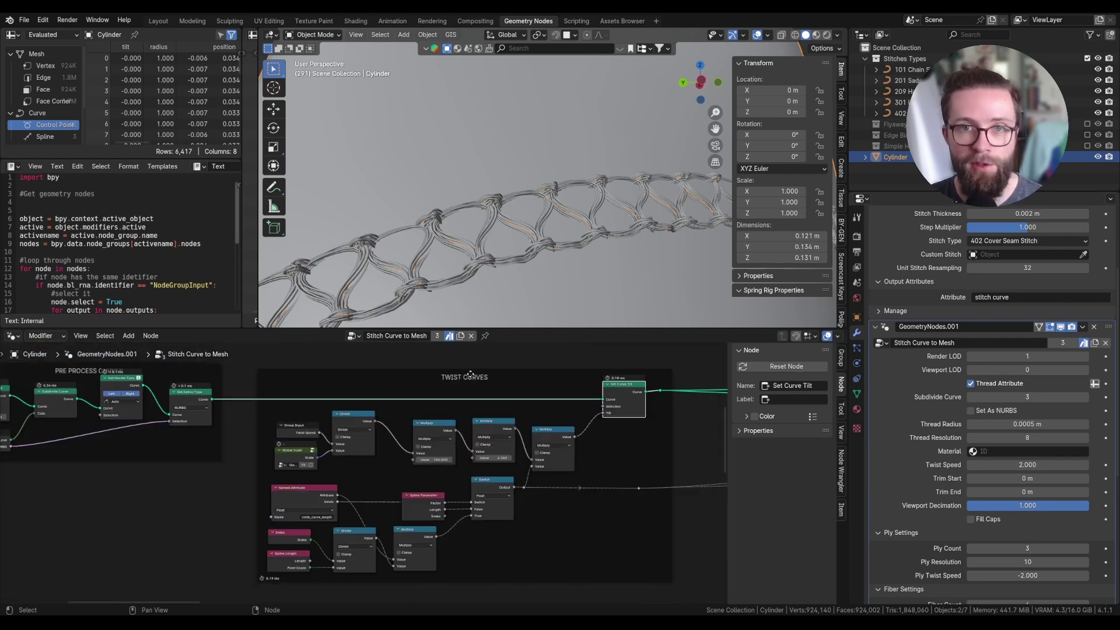
scroll(325, 524, "up", 5)
left_click(309, 504)
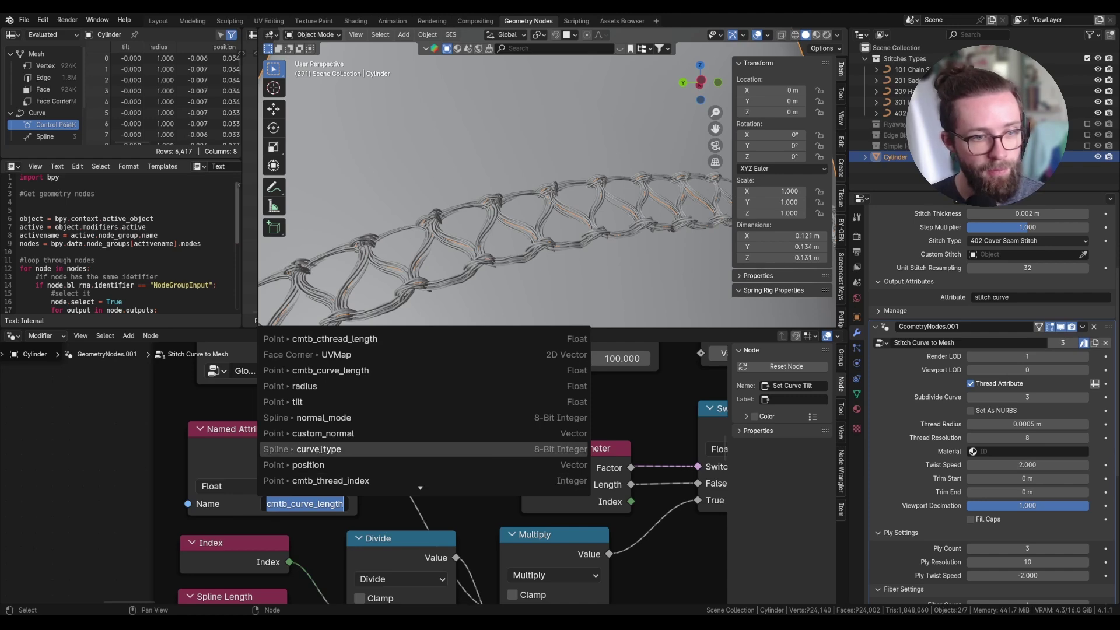
left_click(335, 341)
Step: Set the Stitch Curve to Mesh modifier's Trim Start to 0.036 m and correct the Named Attribute's name to cmtb_thread_length
left_click_drag(1027, 479, 1044, 478)
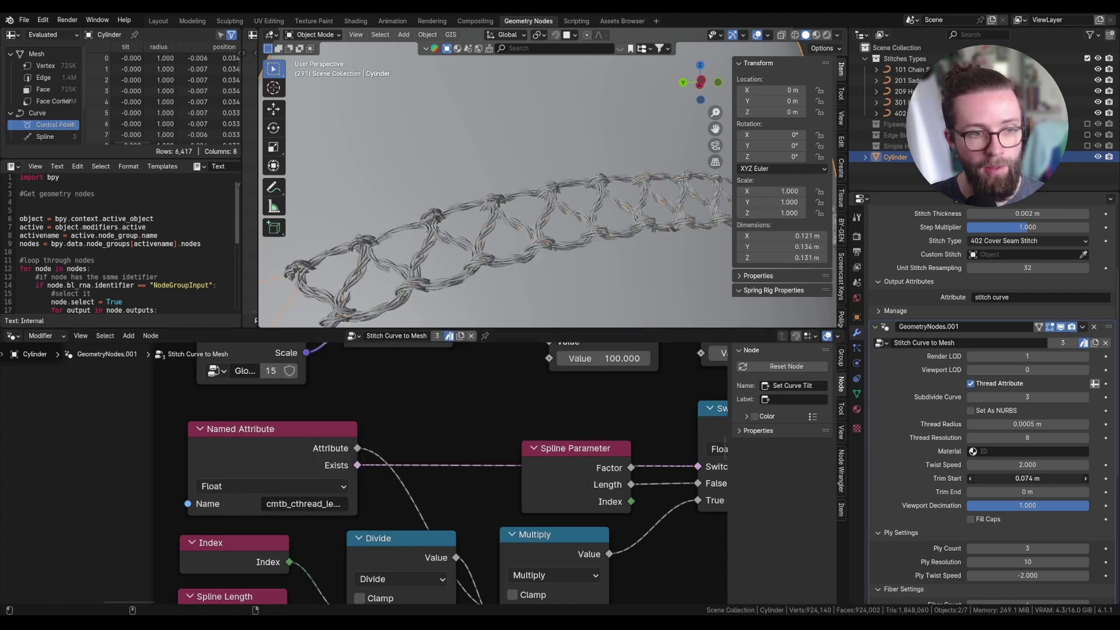
left_click_drag(751, 472, 723, 472)
scroll(1027, 478, "down", 1)
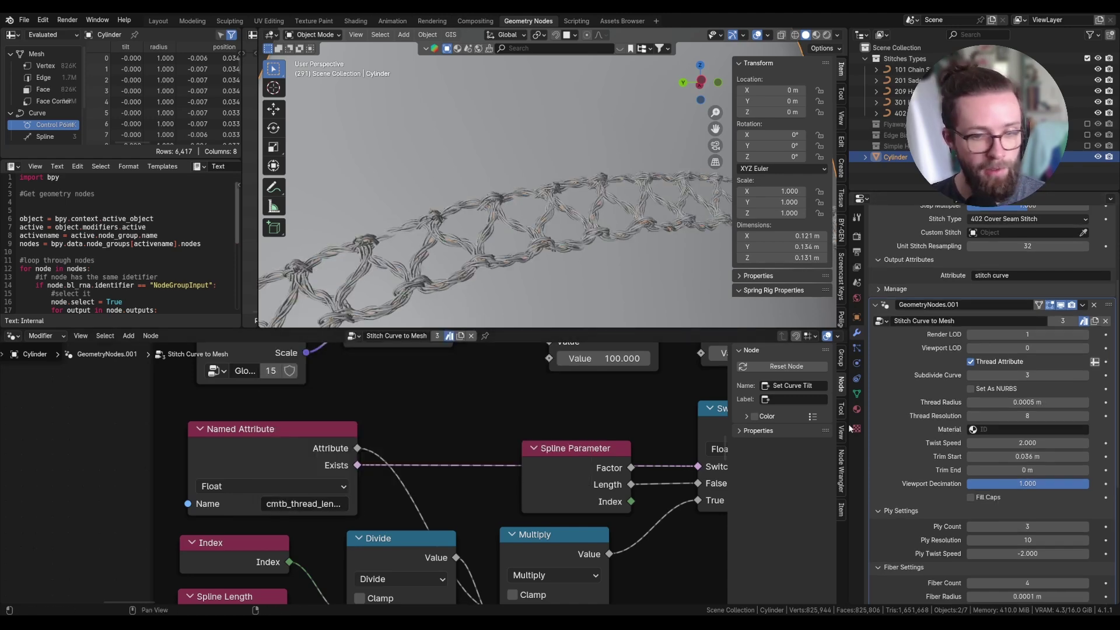
Step: In the first modifier's node tree, rename the attribute of the Store Named Attribute node after Set Curve Normal to cmtb_thread_length
scroll(905, 303, "up", 5)
left_click(886, 255)
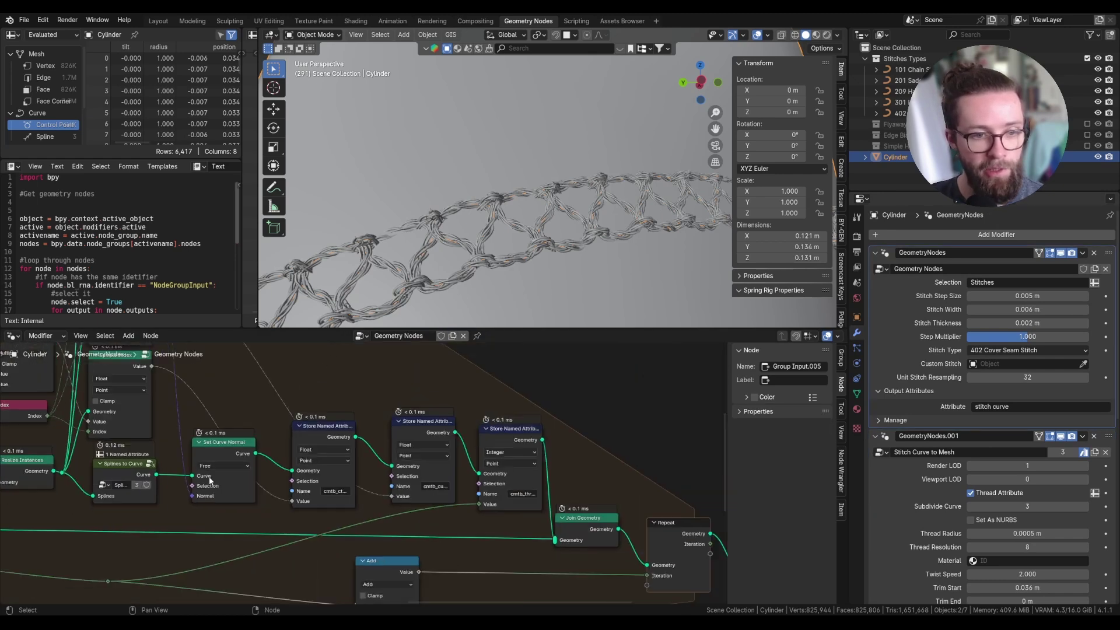
scroll(332, 498, "up", 5)
left_click(332, 498)
left_click(335, 495)
key("BackSpace")
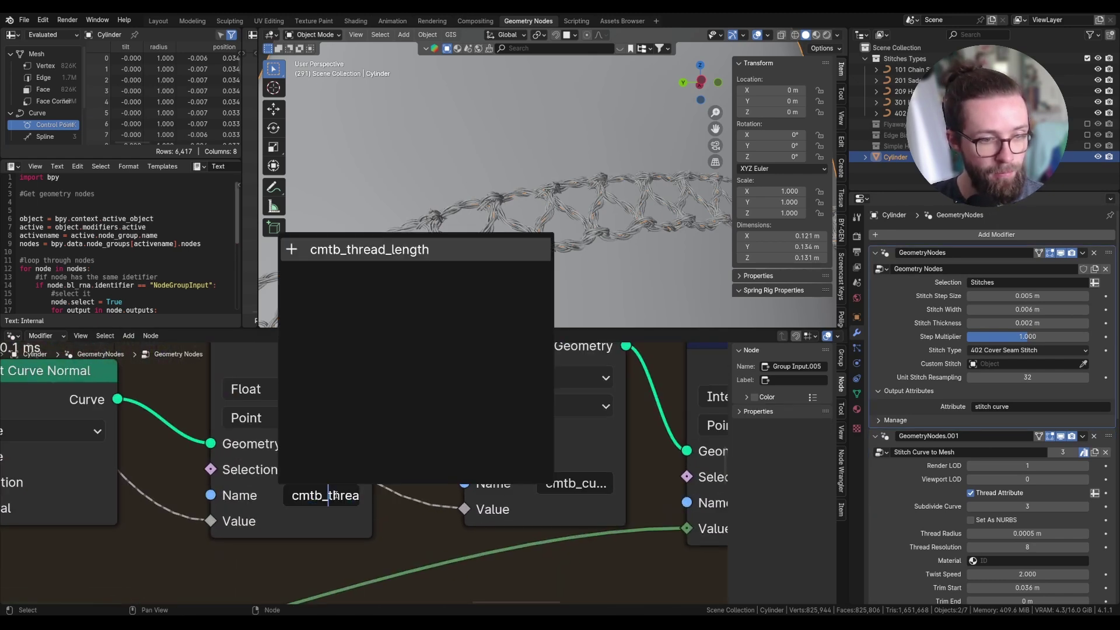
key("Return")
scroll(406, 522, "down", 2)
scroll(444, 240, "down", 8)
scroll(429, 435, "down", 5)
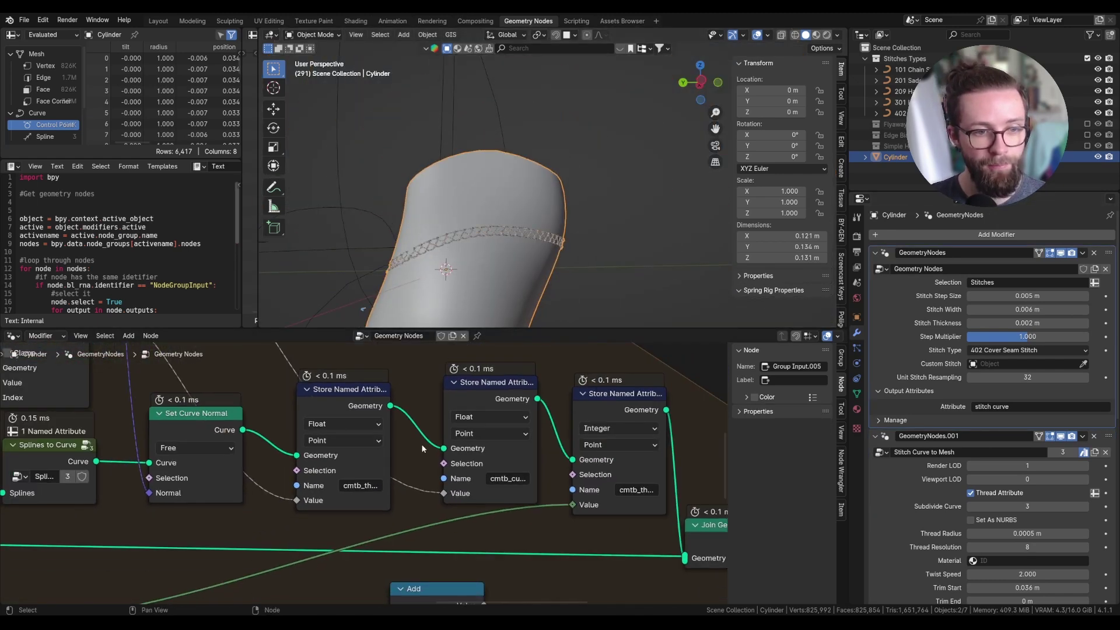